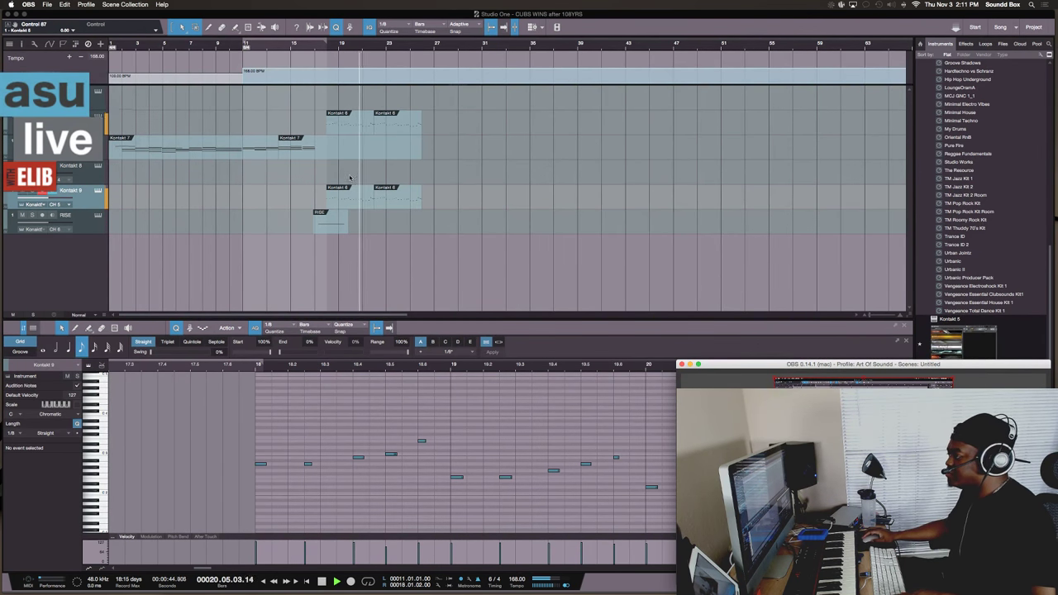
Stop playback with the playhead at bar 18 and set the loop range from bar 18 to bar 26
{"action": "left_click", "coordinate": [328, 48]}
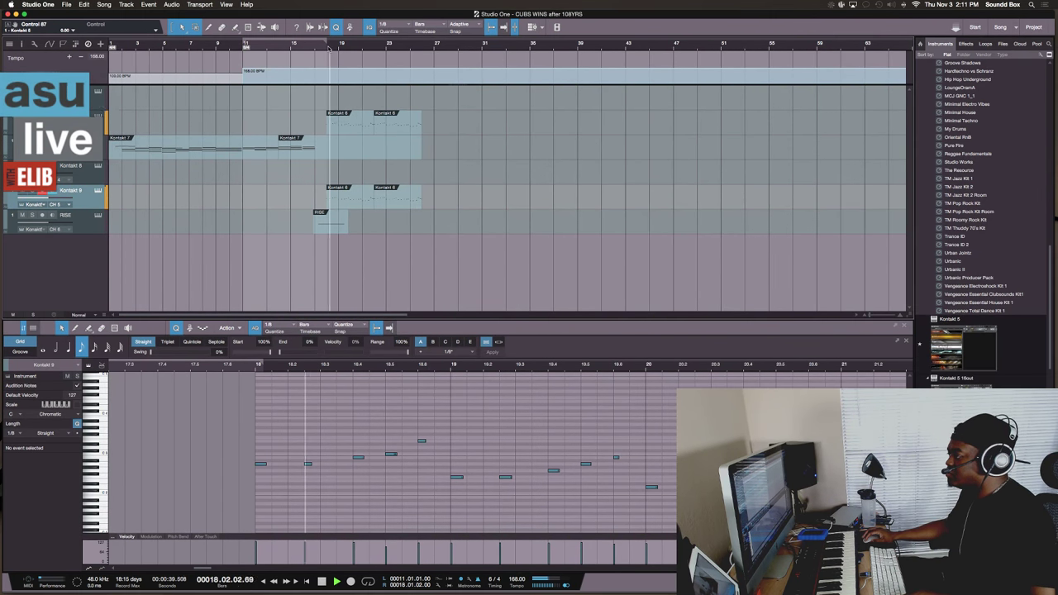
{"action": "key", "text": "space"}
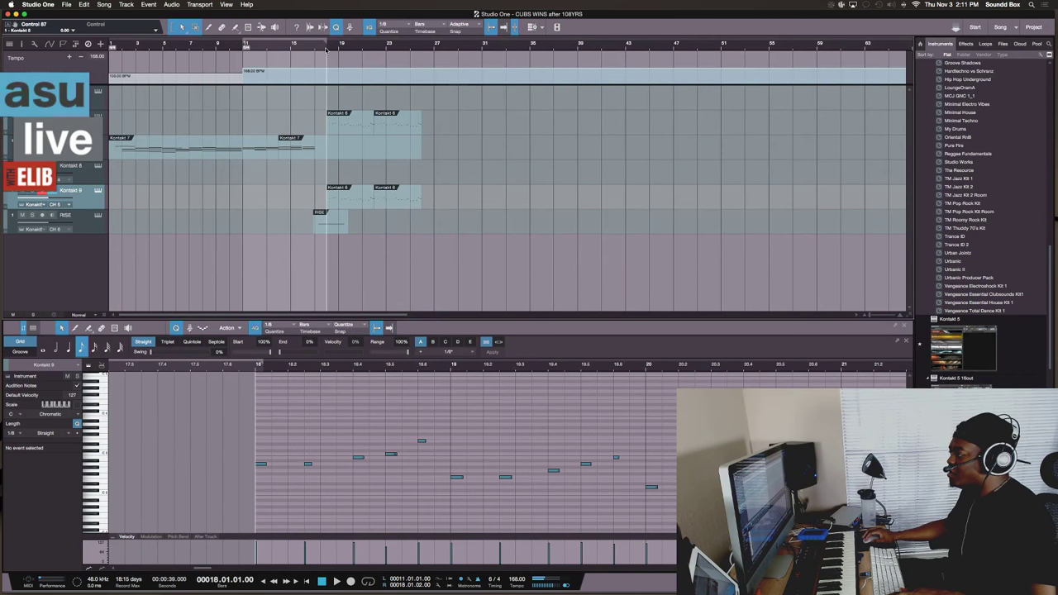
{"action": "key", "text": "e"}
{"action": "key", "text": "e"}
{"action": "key", "text": "e"}
{"action": "key", "text": "e"}
{"action": "key", "text": "e"}
{"action": "key", "text": "e"}
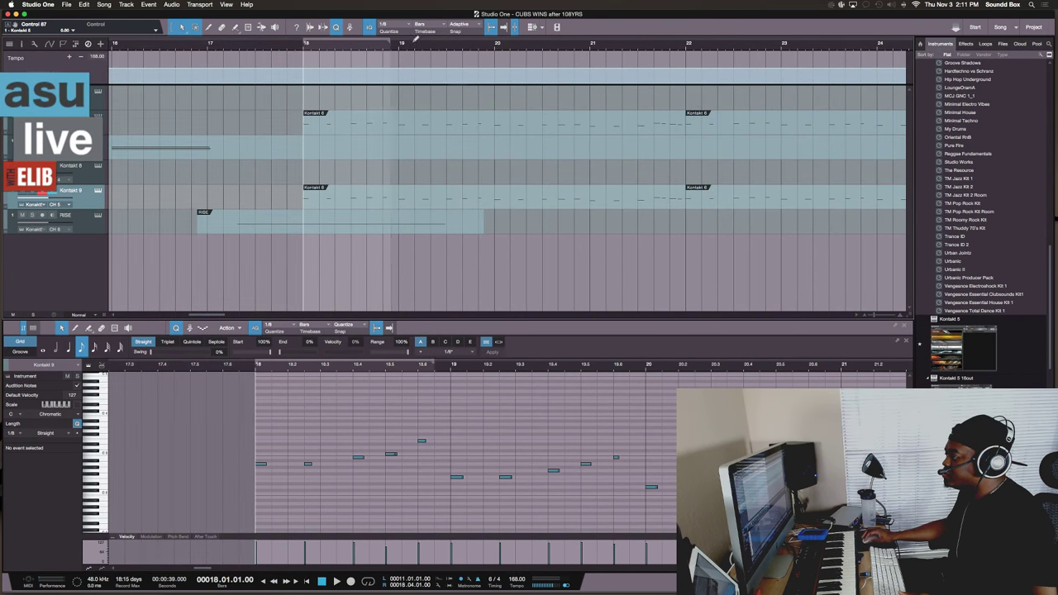
{"action": "scroll", "coordinate": [507, 166], "scroll_direction": "right", "scroll_amount": 5}
{"action": "scroll", "coordinate": [810, 49], "scroll_direction": "right", "scroll_amount": 5}
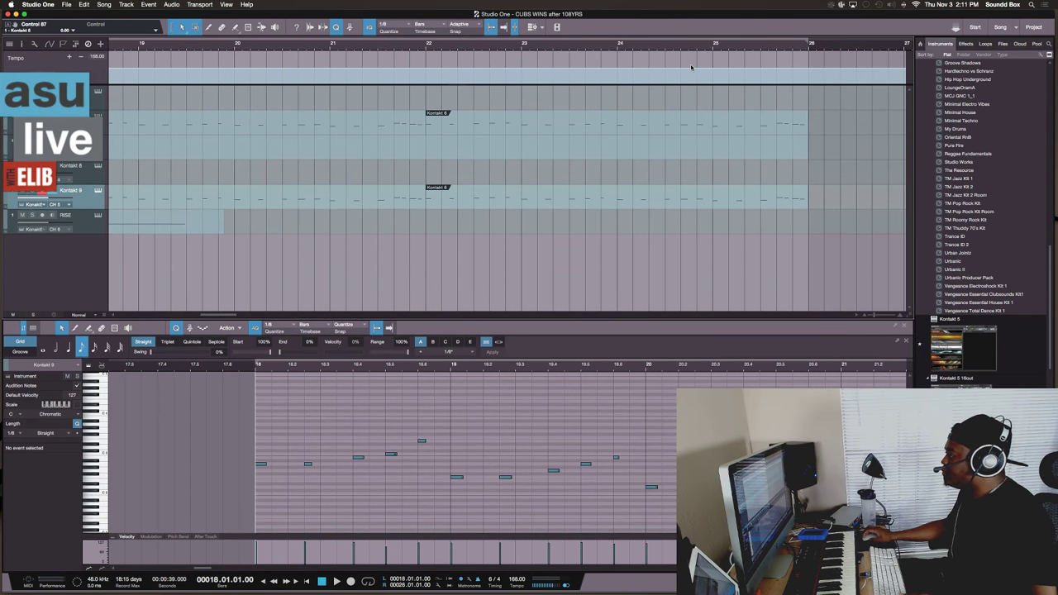
{"action": "key", "text": "w"}
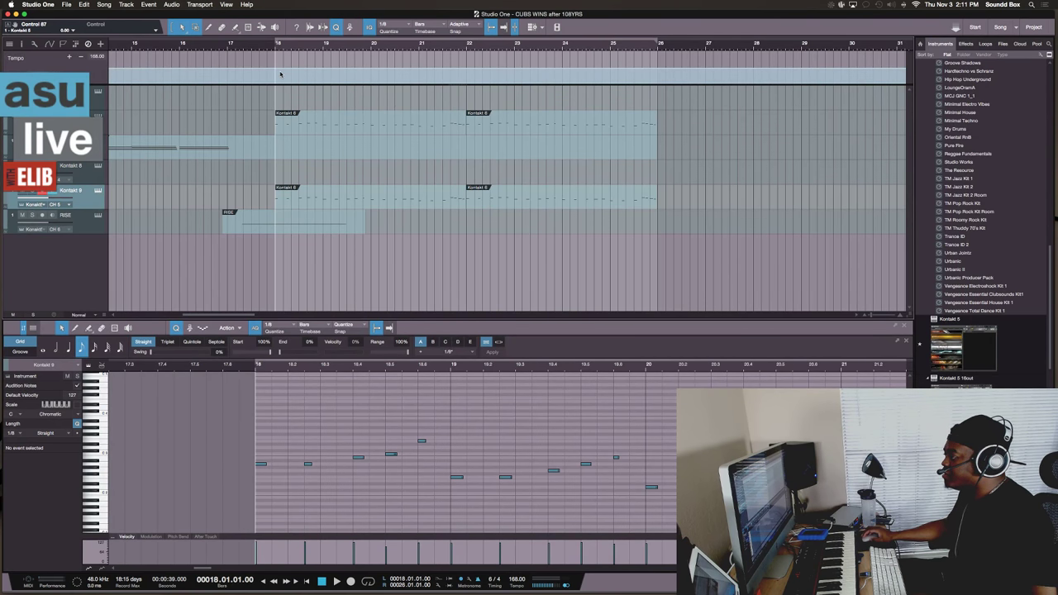
Play the arrangement from bar 18 and select the RISE track while listening
{"action": "key", "text": "space"}
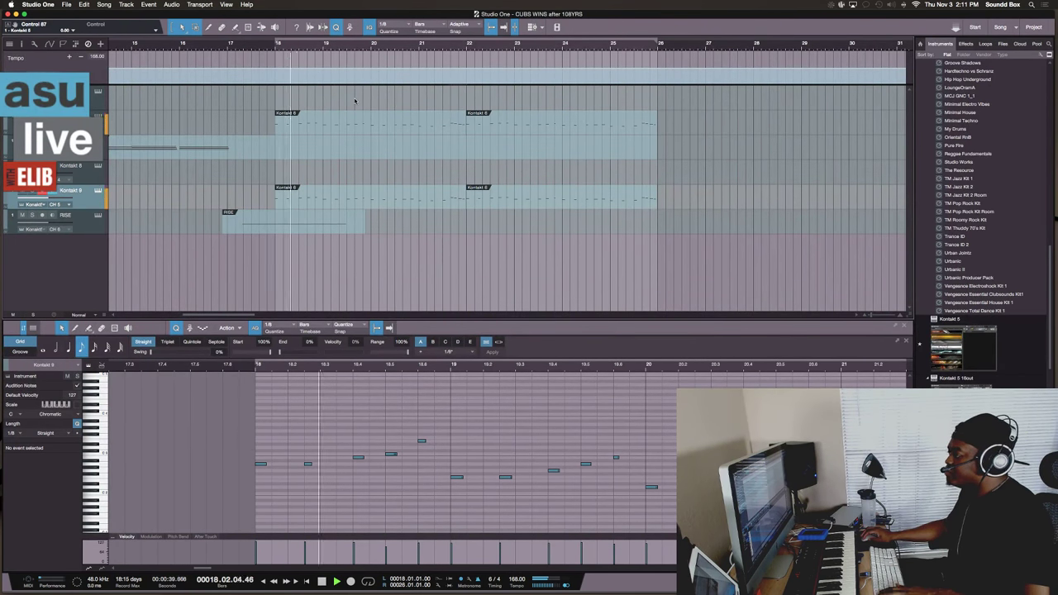
{"action": "left_click", "coordinate": [87, 227]}
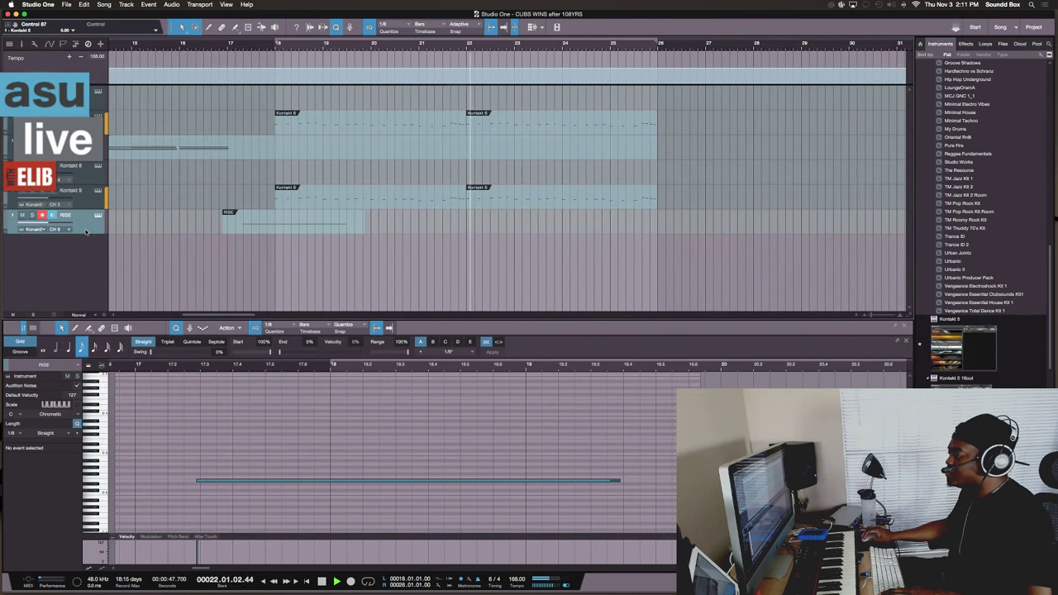
{"action": "key", "text": "space"}
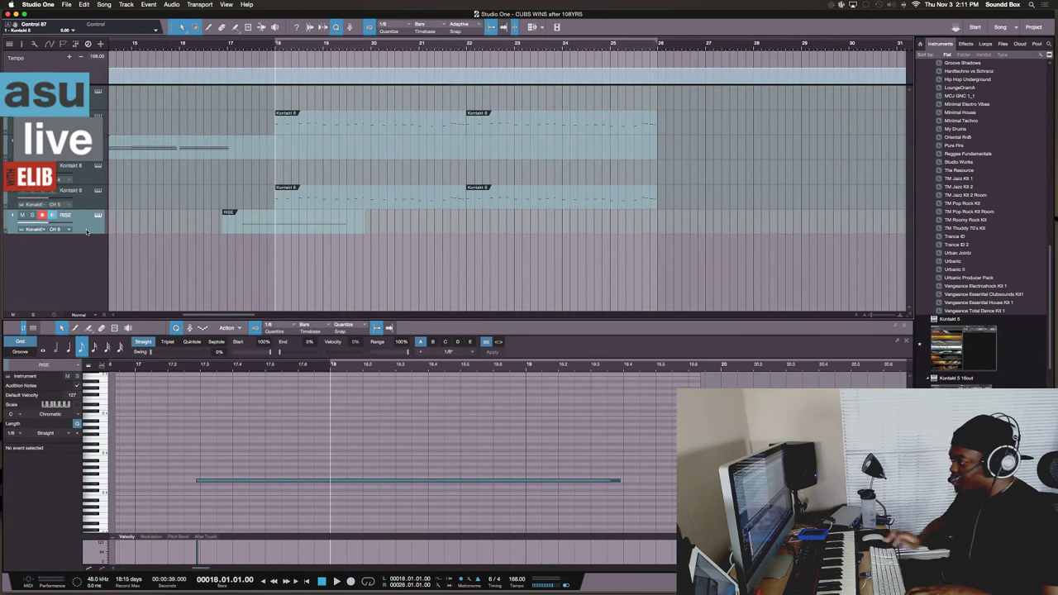
Rename the RISE instrument track as RISE HIT
{"action": "left_click", "coordinate": [253, 224]}
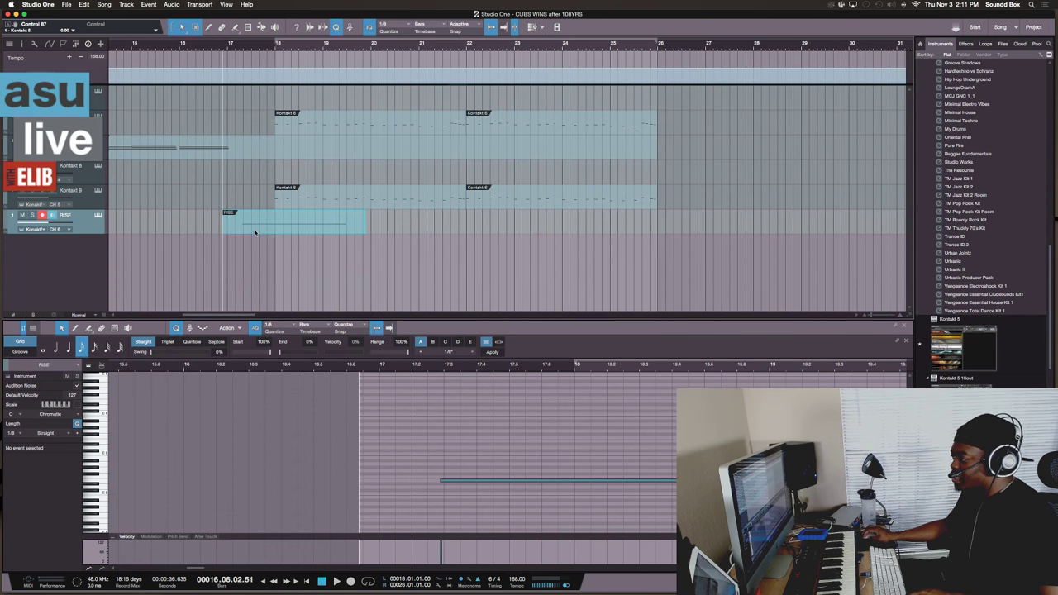
{"action": "double_click", "coordinate": [67, 215]}
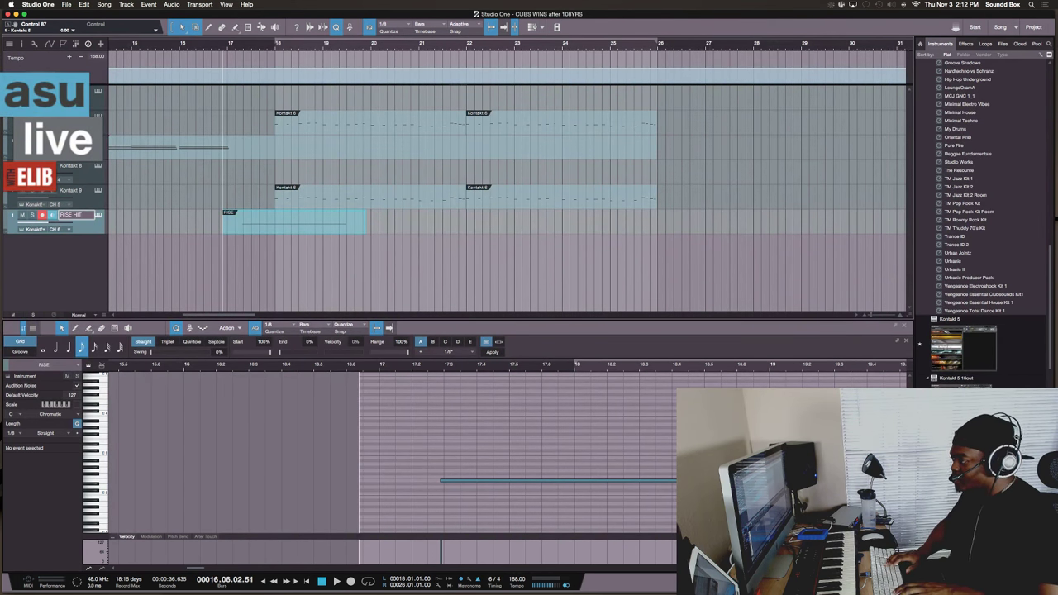
{"action": "key", "text": "Return"}
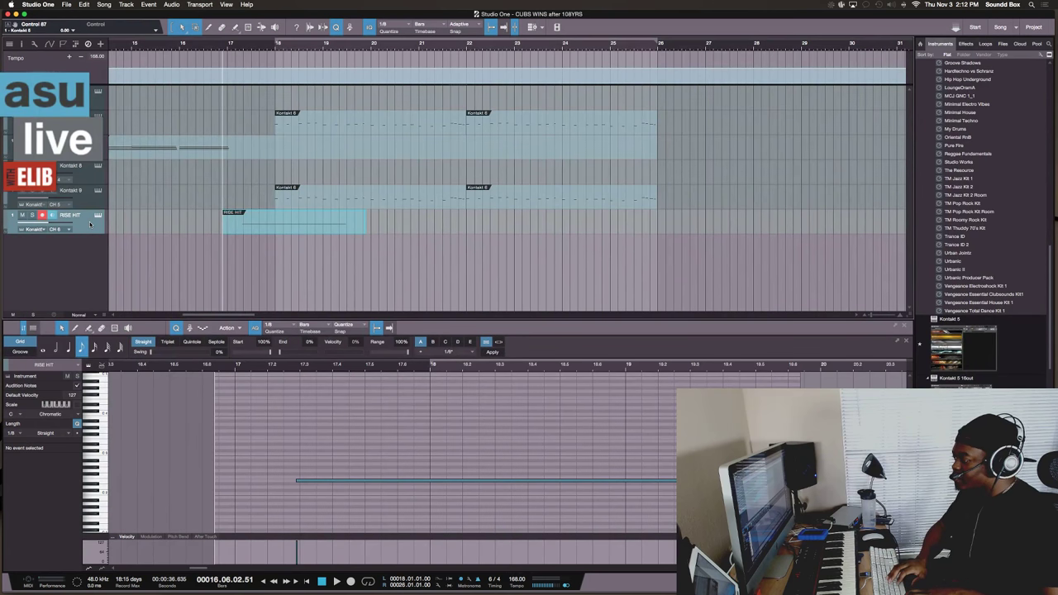
Cancel transforming the RISE HIT instrument track and bounce its part to a new audio track instead
{"action": "key", "text": "super+t"}
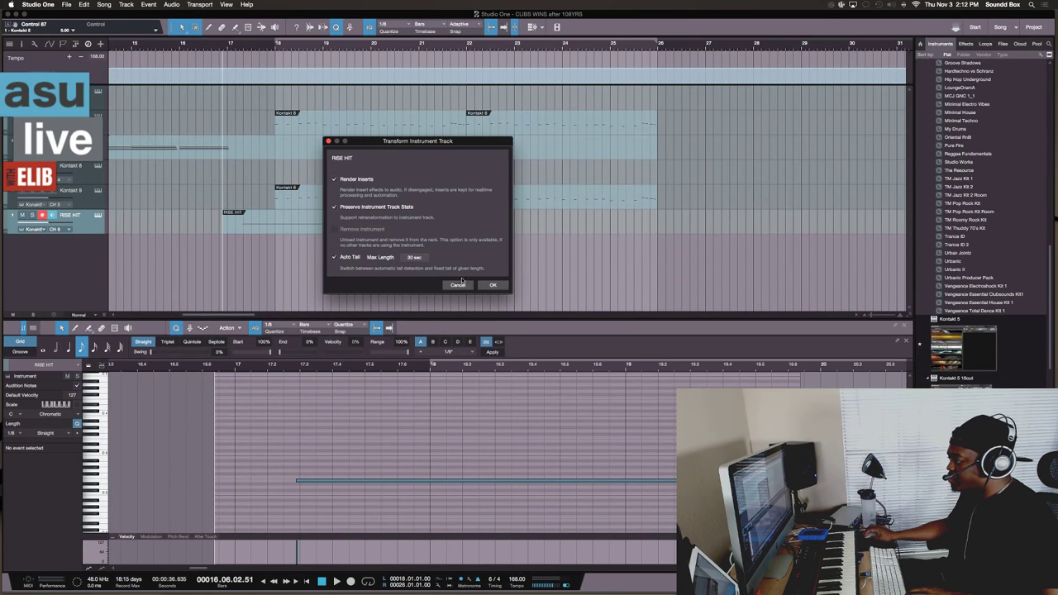
{"action": "left_click", "coordinate": [457, 286]}
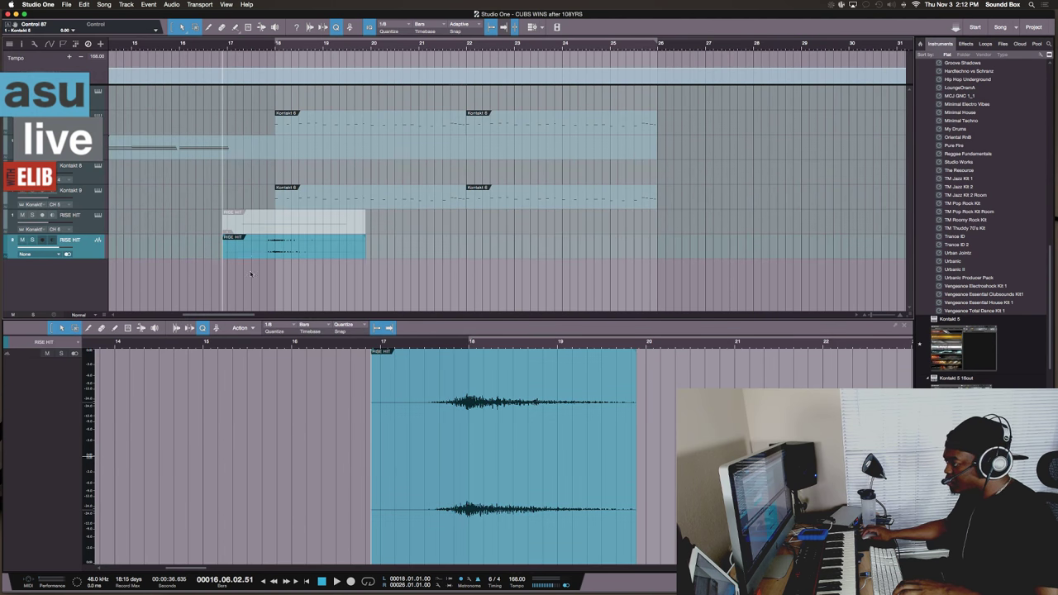
{"action": "left_click", "coordinate": [253, 231]}
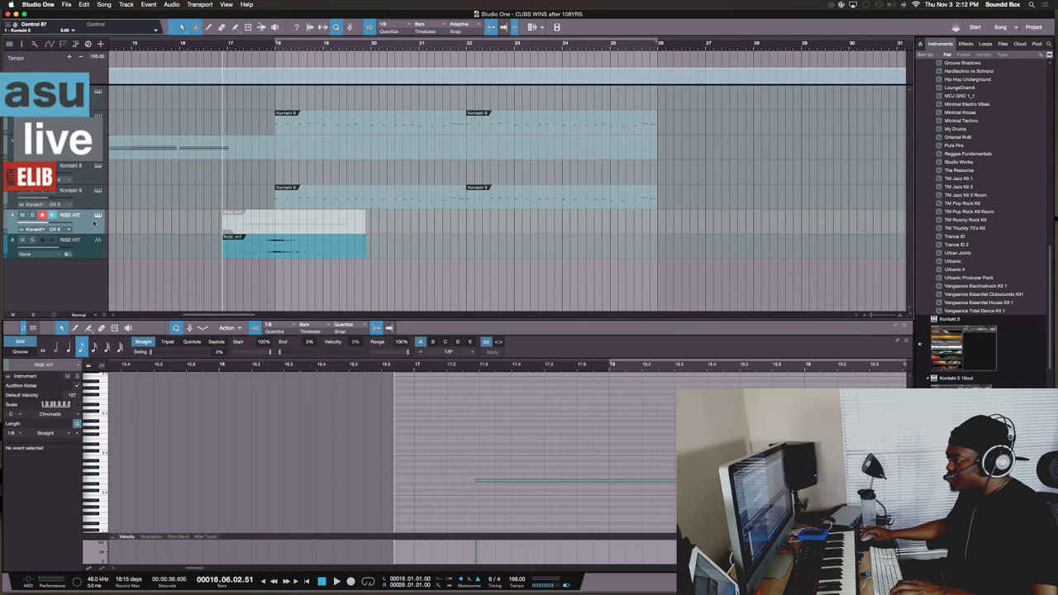
{"action": "left_click", "coordinate": [359, 165]}
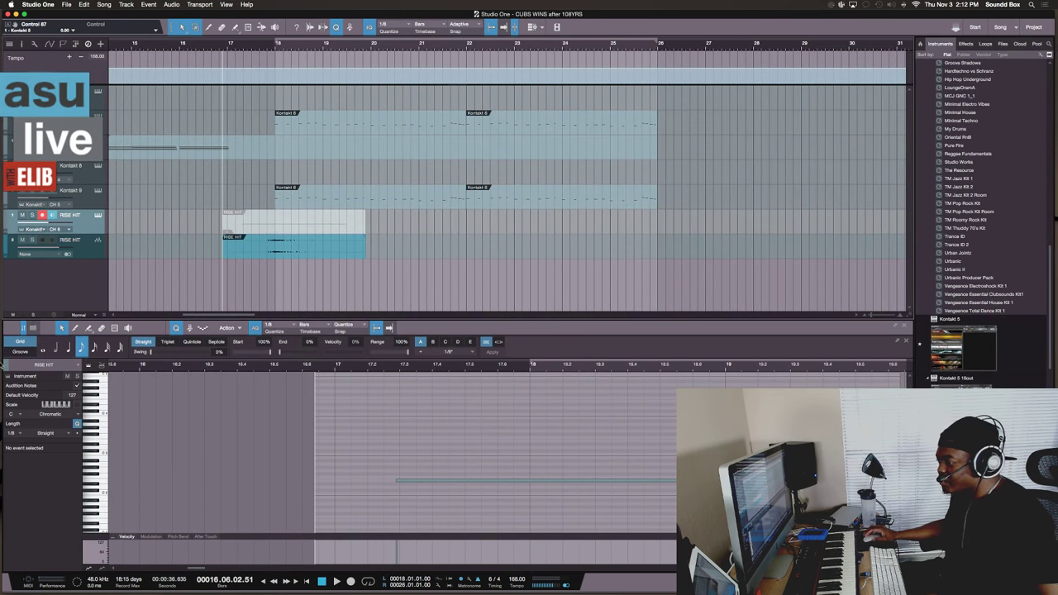
Play the passage around bar 18 to hear the bounced RISE HIT audio with the other tracks
{"action": "key", "text": "space"}
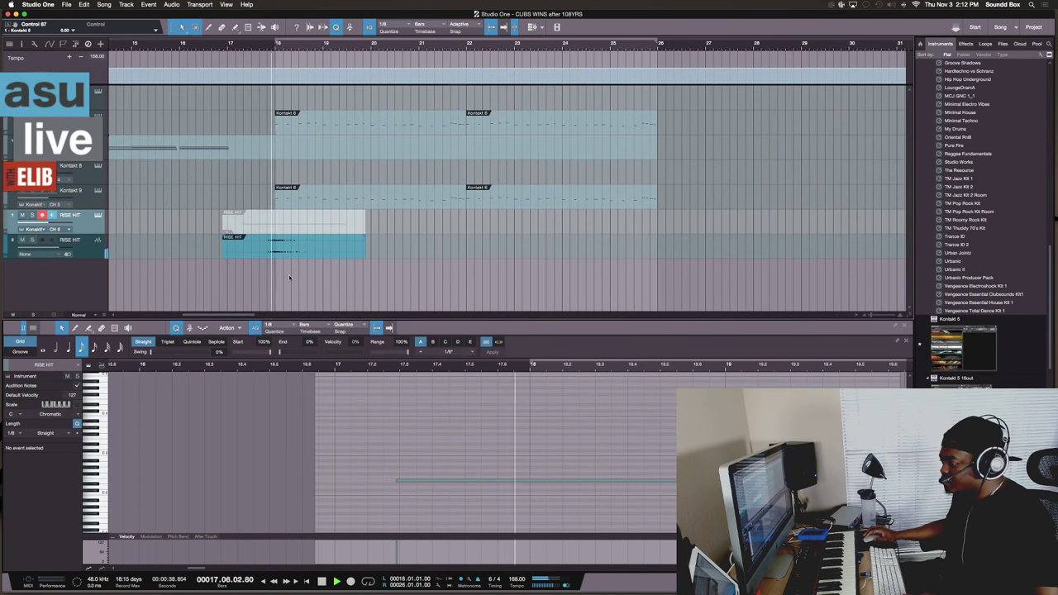
{"action": "key", "text": "space"}
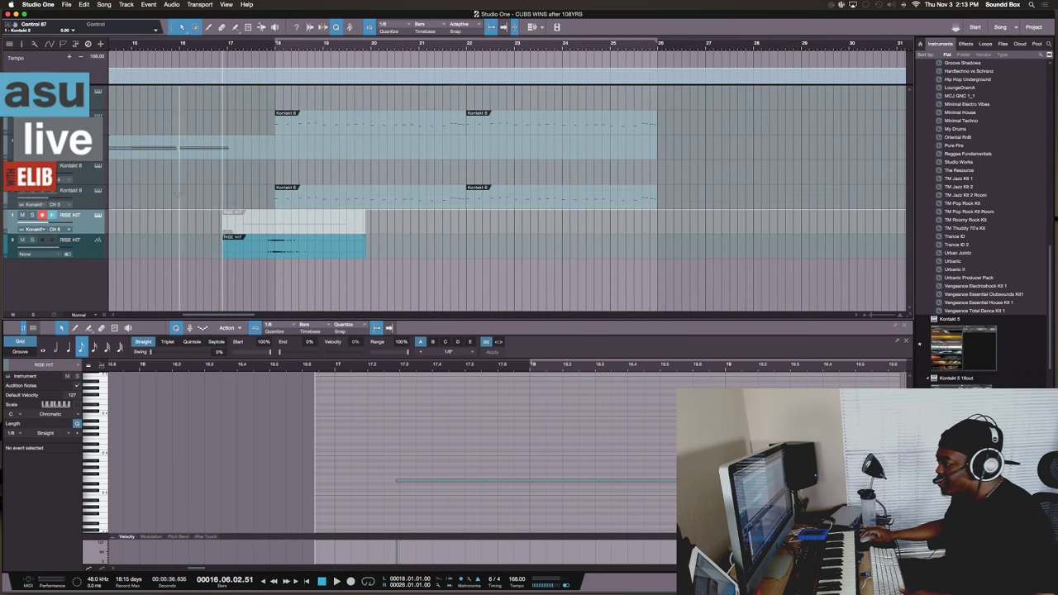
{"action": "key", "text": "space"}
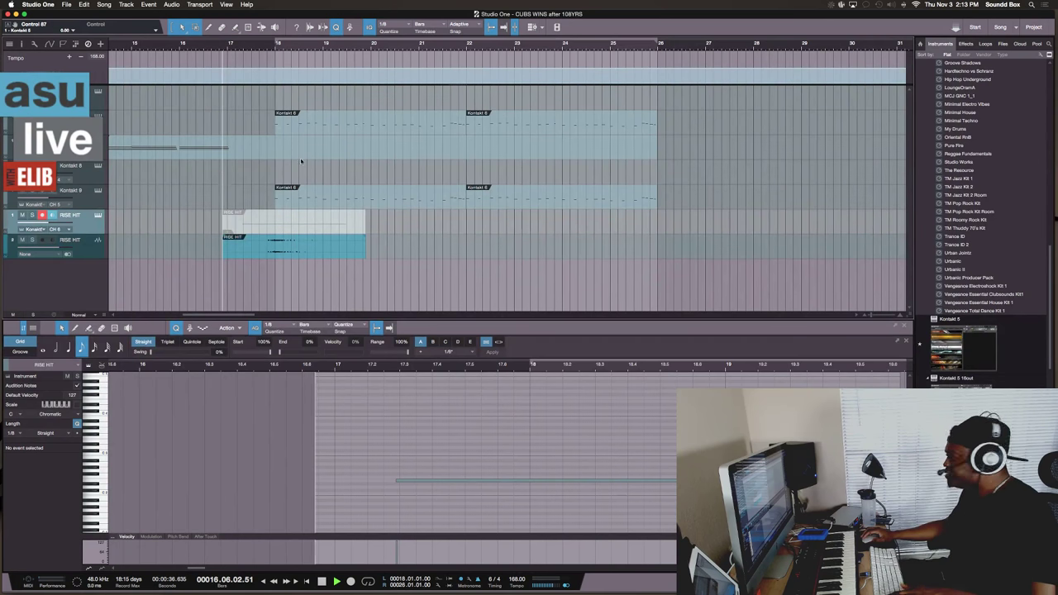
{"action": "left_click", "coordinate": [95, 249]}
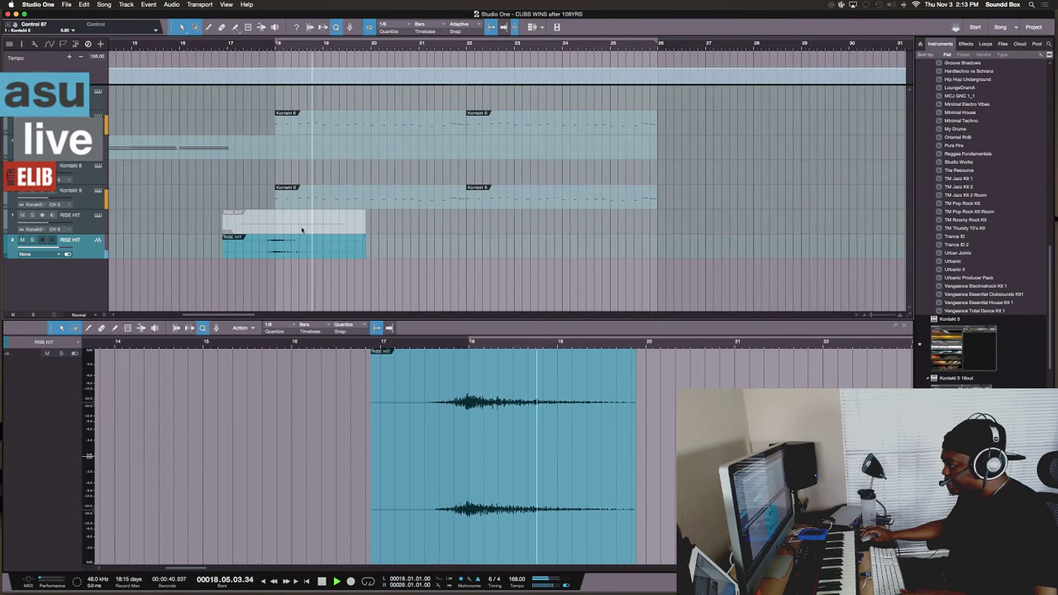
{"action": "key", "text": "space"}
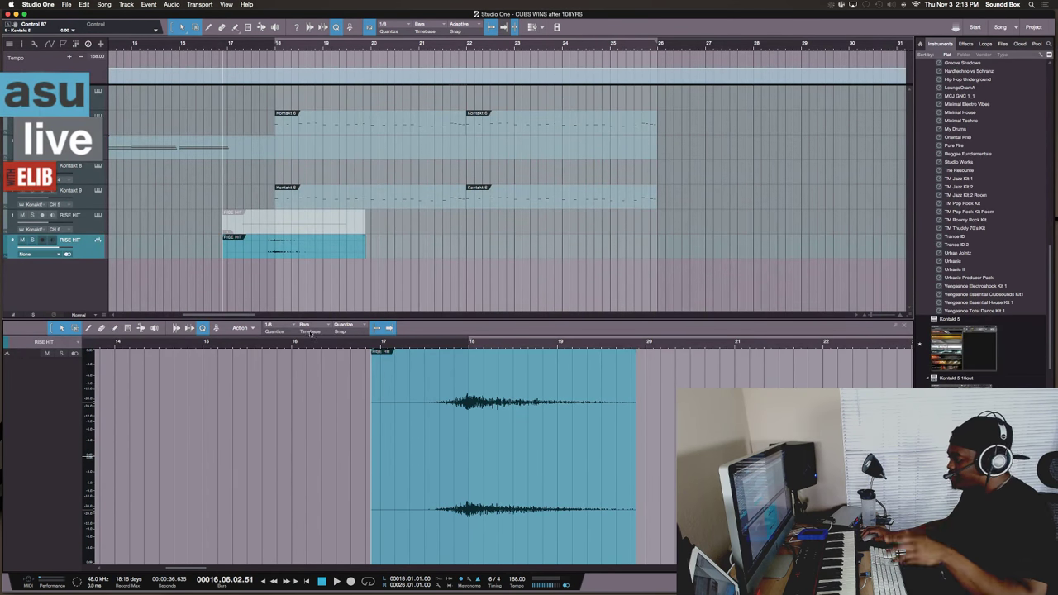
Place the playhead at bar 18 and enlarge the track height to Medium
{"action": "left_click", "coordinate": [276, 47]}
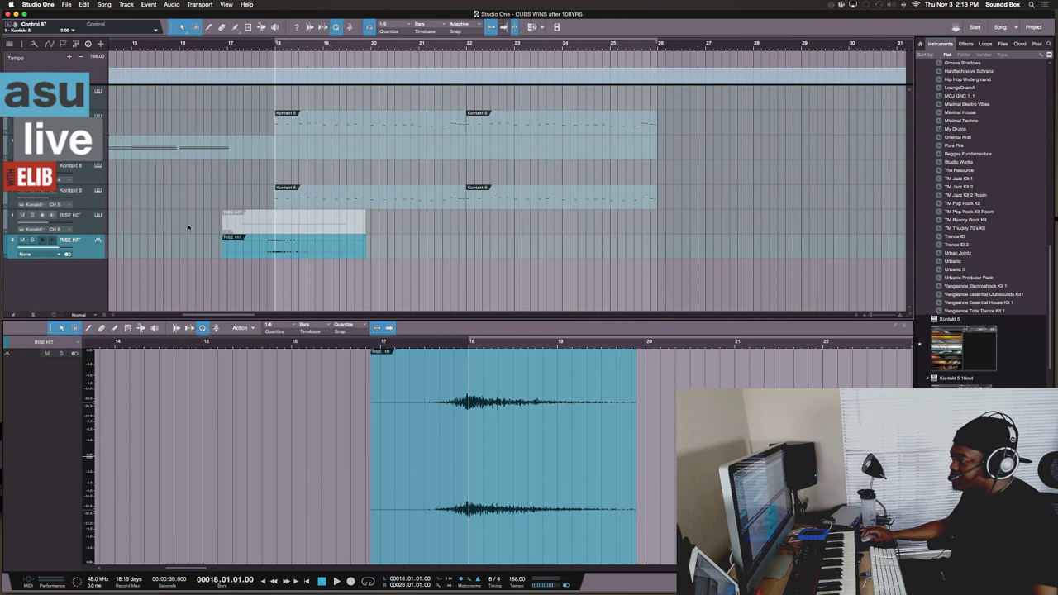
{"action": "key", "text": "shift+e"}
{"action": "key", "text": "shift+e"}
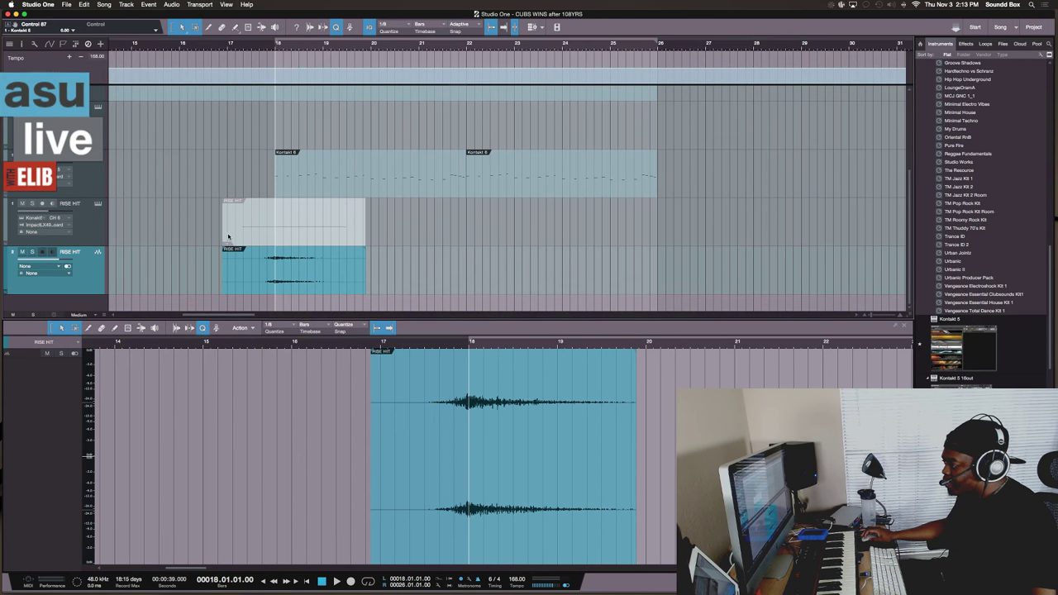
Select the muted RISE HIT instrument event and play the transition leading into bar 18
{"action": "left_click", "coordinate": [252, 231]}
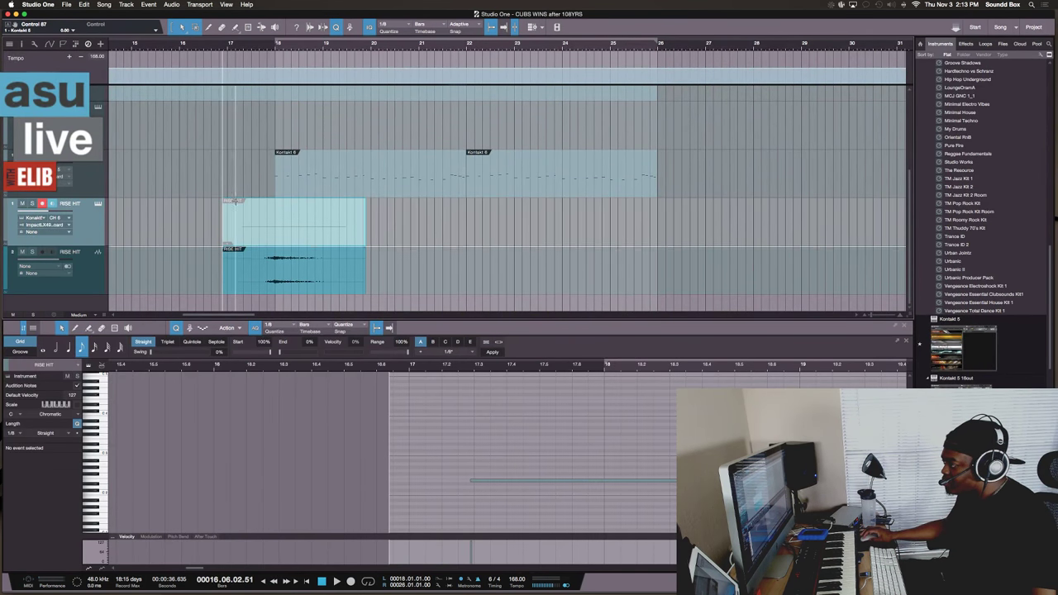
{"action": "scroll", "coordinate": [463, 462], "scroll_direction": "left", "scroll_amount": 5}
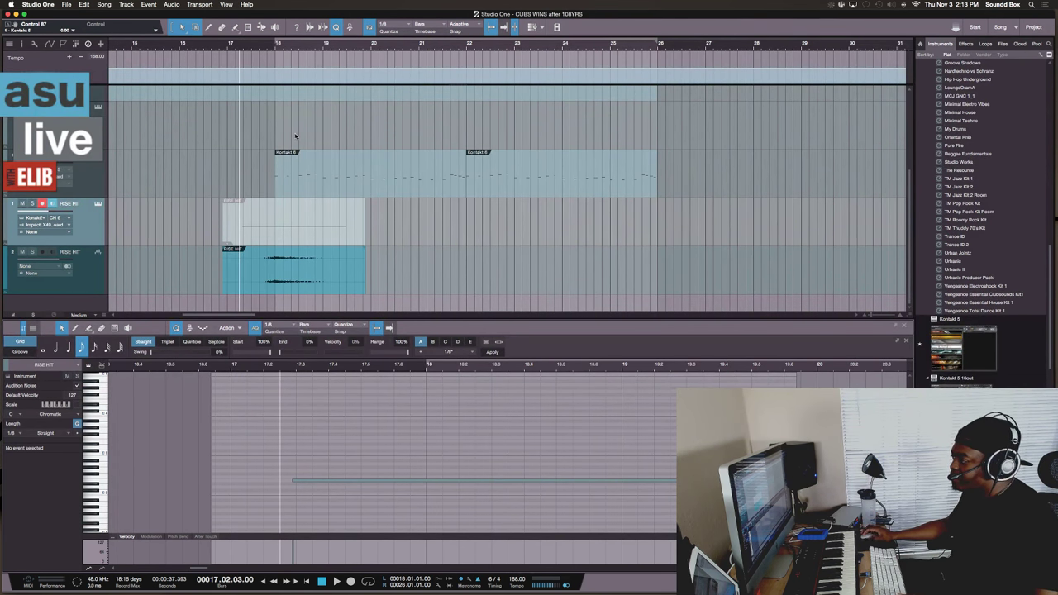
{"action": "key", "text": "space"}
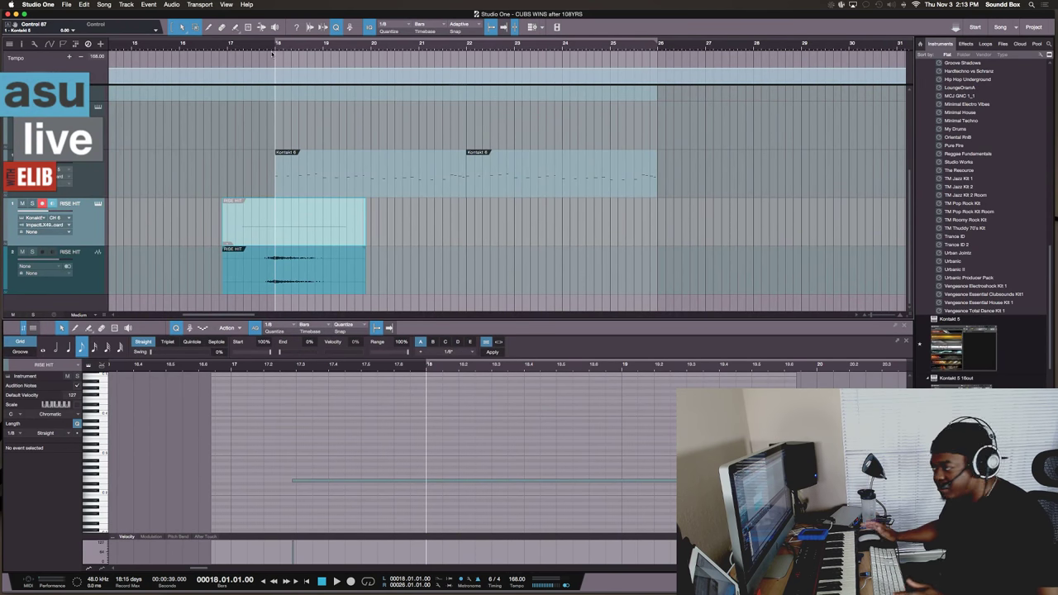
{"action": "key", "text": "space"}
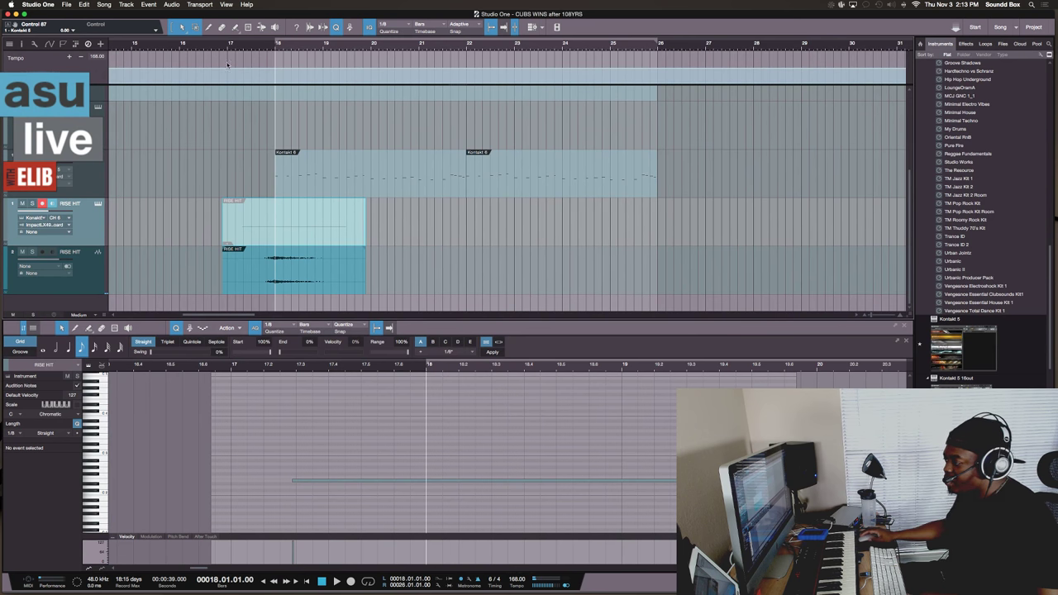
Open the Kontakt instrument window for the RISE HIT instrument track and move it higher on the screen
{"action": "left_click", "coordinate": [88, 283]}
{"action": "left_click", "coordinate": [86, 216]}
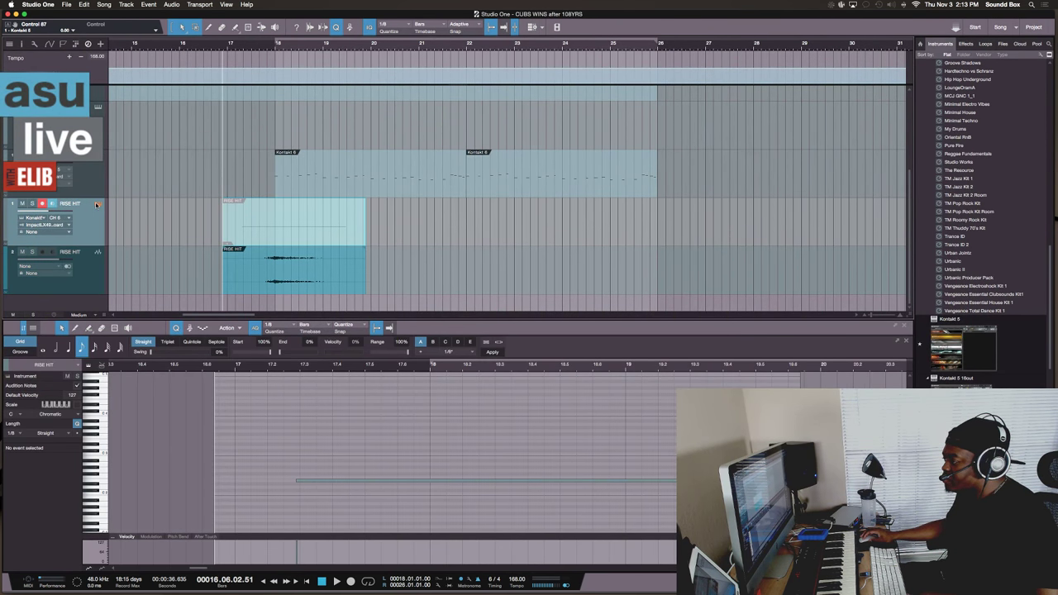
{"action": "left_click", "coordinate": [96, 204]}
{"action": "left_click_drag", "start_coordinate": [545, 142], "coordinate": [578, 39]}
Browse the Kontakt libraries and expand the instrument list of the Rise & Hit library
{"action": "scroll", "coordinate": [672, 333], "scroll_direction": "down", "scroll_amount": 10}
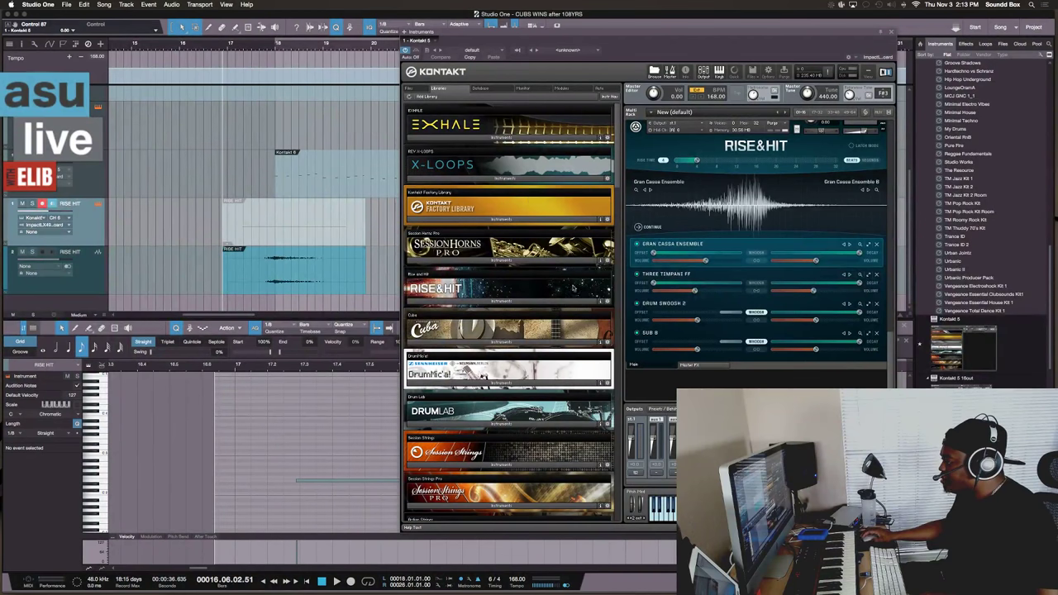
{"action": "scroll", "coordinate": [532, 184], "scroll_direction": "down", "scroll_amount": 15}
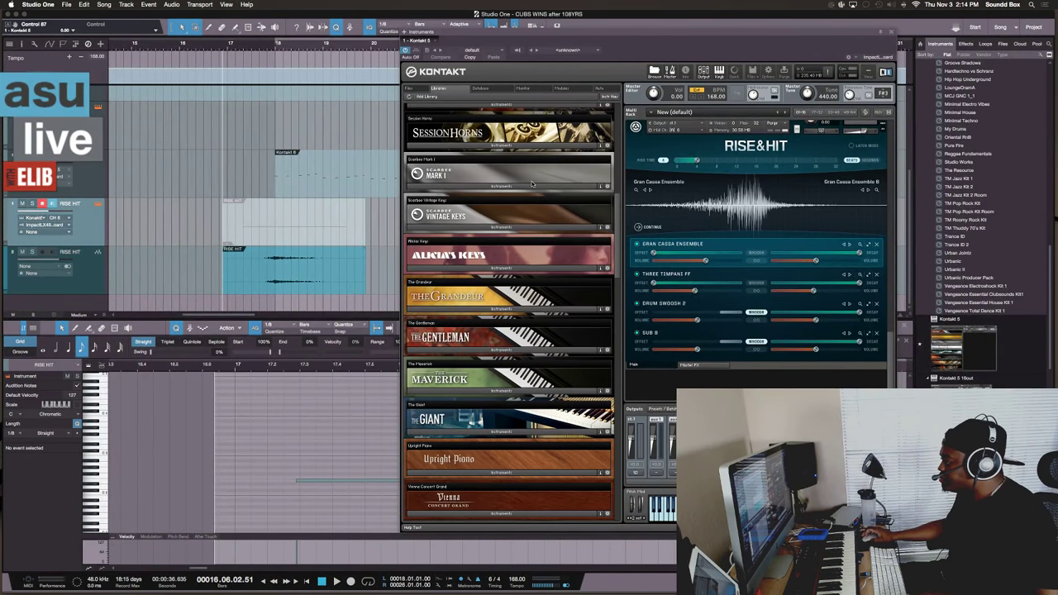
{"action": "scroll", "coordinate": [533, 185], "scroll_direction": "down", "scroll_amount": 15}
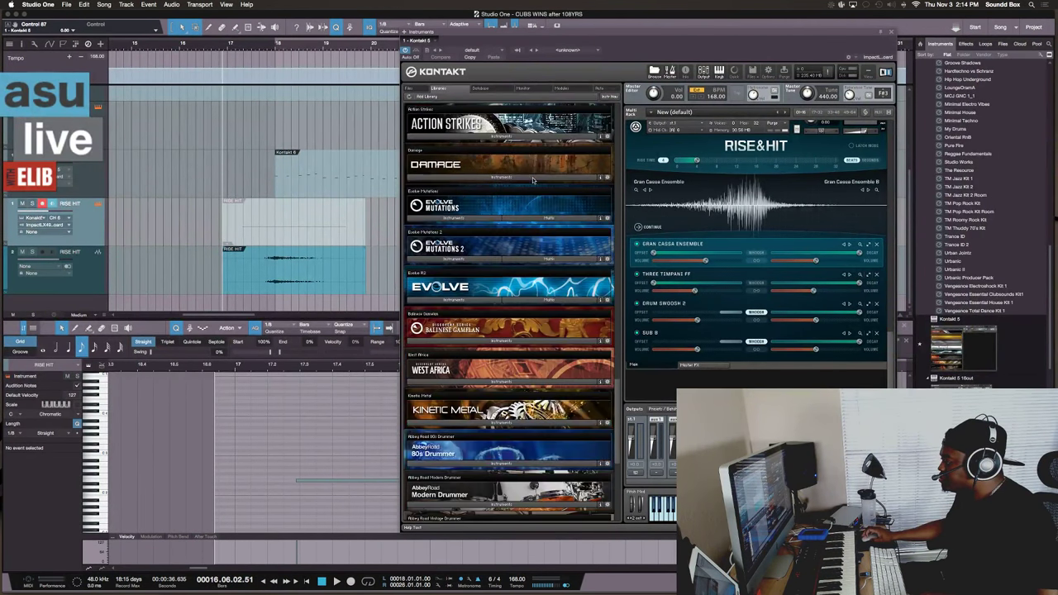
{"action": "scroll", "coordinate": [533, 180], "scroll_direction": "up", "scroll_amount": 10}
{"action": "scroll", "coordinate": [533, 180], "scroll_direction": "up", "scroll_amount": 15}
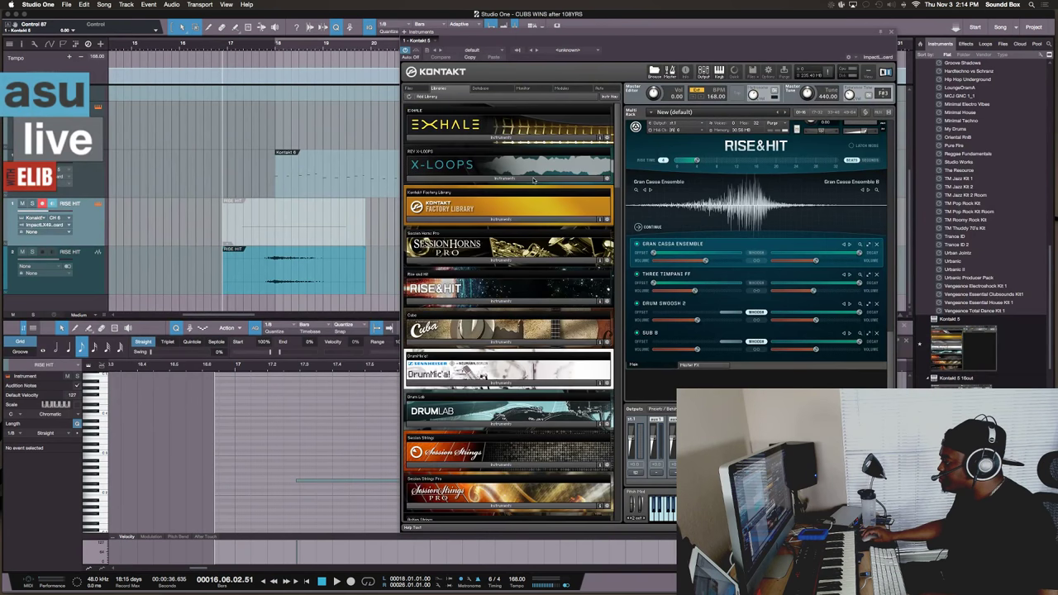
{"action": "scroll", "coordinate": [533, 232], "scroll_direction": "down", "scroll_amount": 1}
{"action": "left_click", "coordinate": [517, 301]}
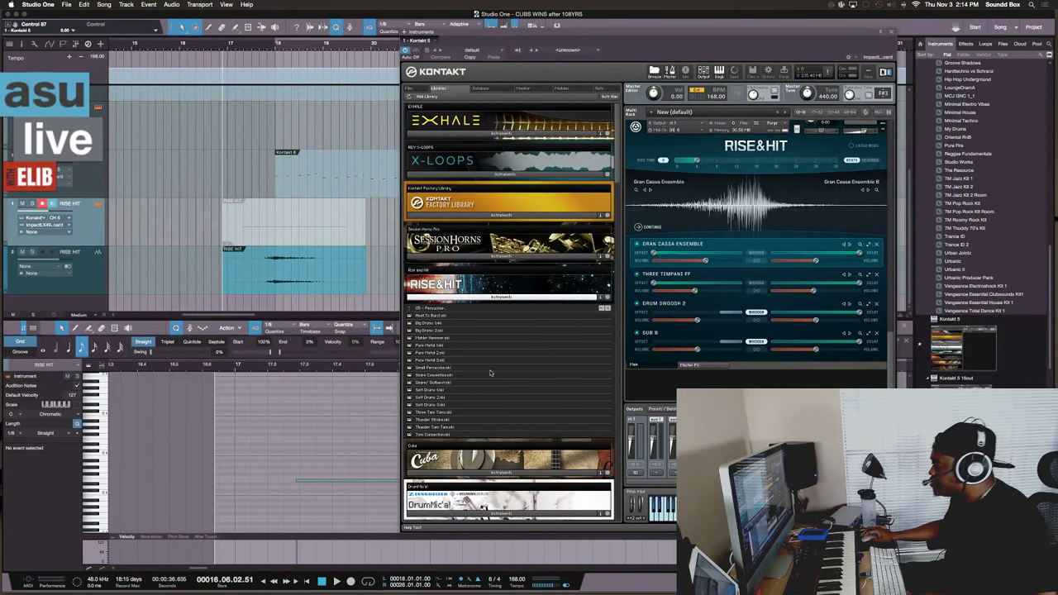
Load the Soft Drums 2 instrument from Rise & Hit and audition it with the bounced RISE HIT audio track muted
{"action": "scroll", "coordinate": [424, 337], "scroll_direction": "down", "scroll_amount": 3}
{"action": "left_click", "coordinate": [432, 331]}
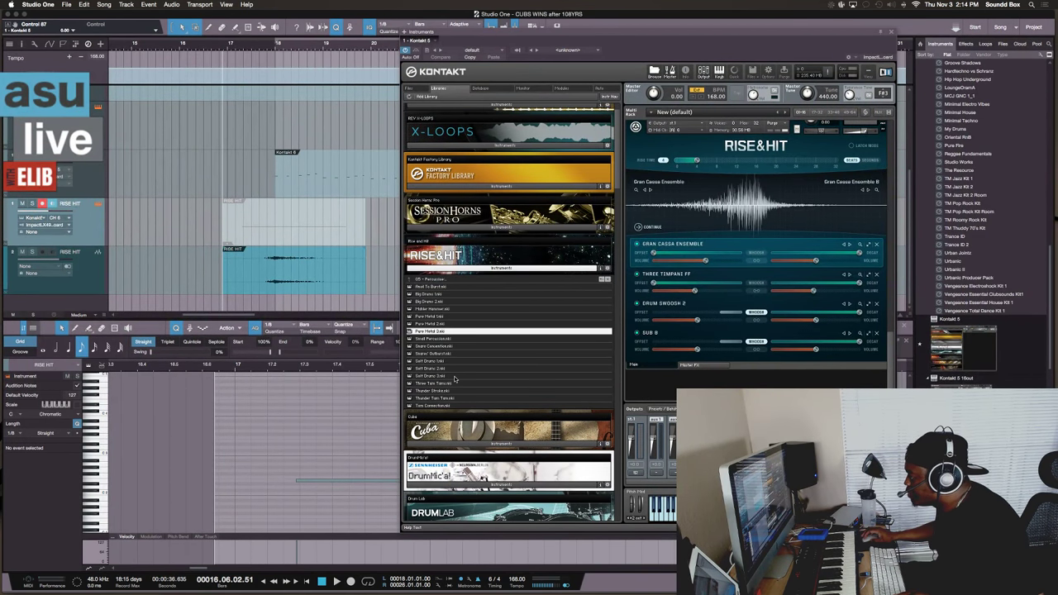
{"action": "scroll", "coordinate": [432, 331], "scroll_direction": "down", "scroll_amount": 1}
{"action": "left_click", "coordinate": [430, 365]}
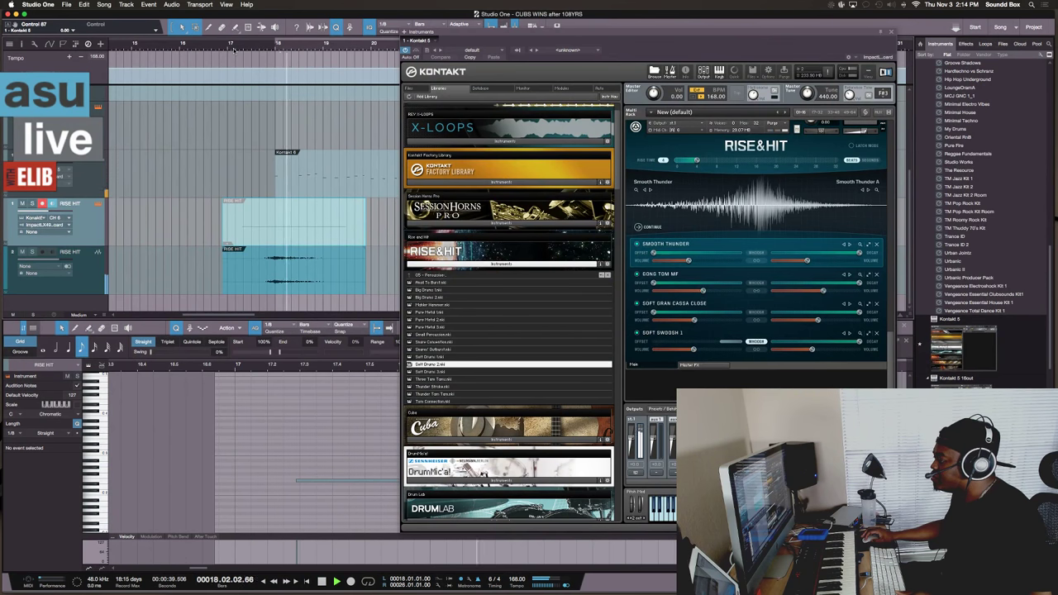
{"action": "key", "text": "space"}
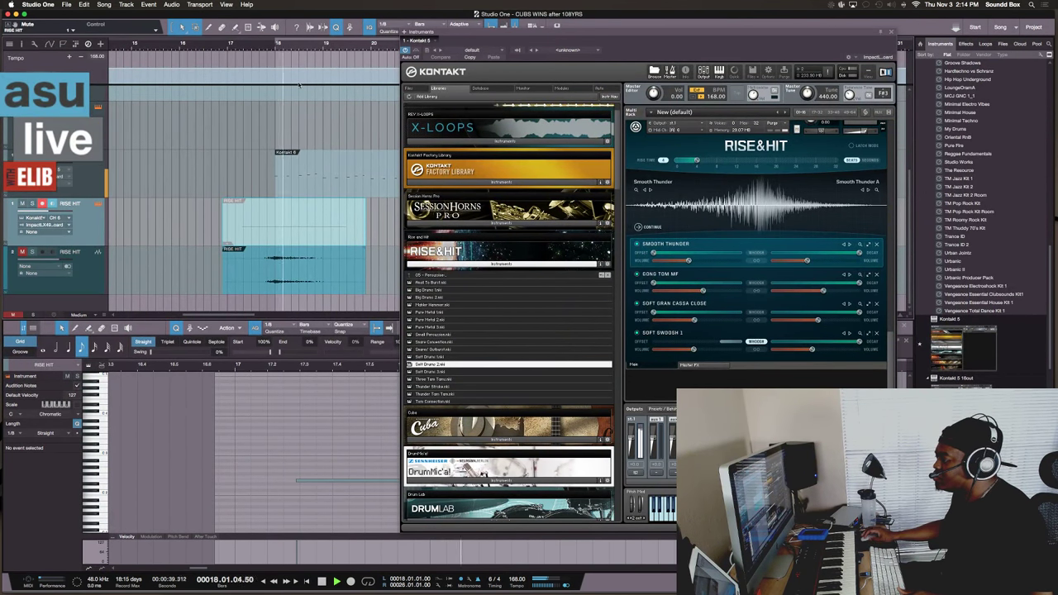
Unmute the RISE HIT instrument event and the bounced RISE HIT audio track, and play both together into bar 18
{"action": "key", "text": "space"}
{"action": "key", "text": "space"}
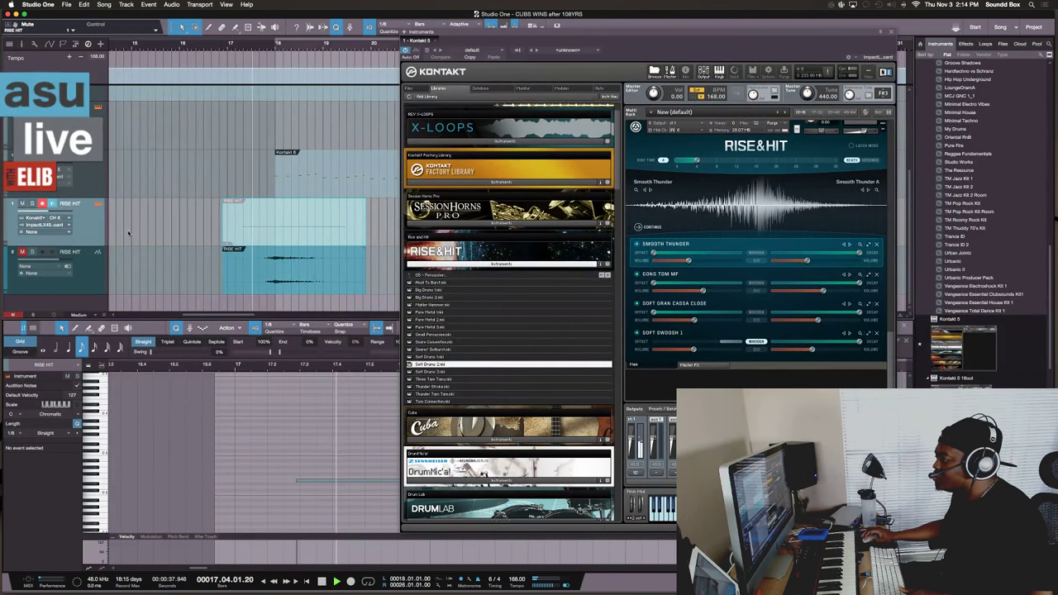
{"action": "key", "text": "space"}
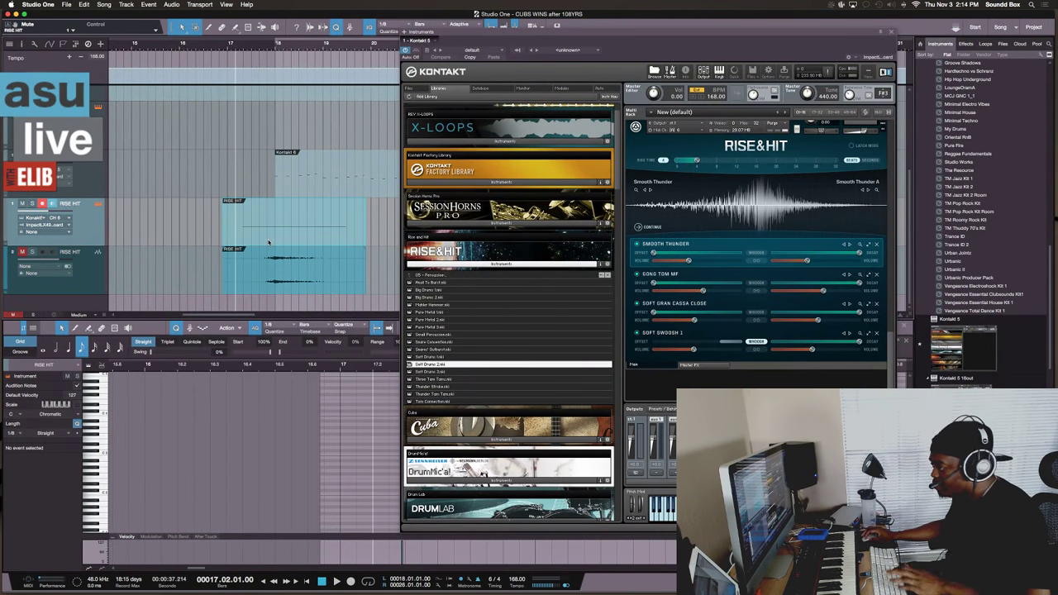
{"action": "key", "text": "space"}
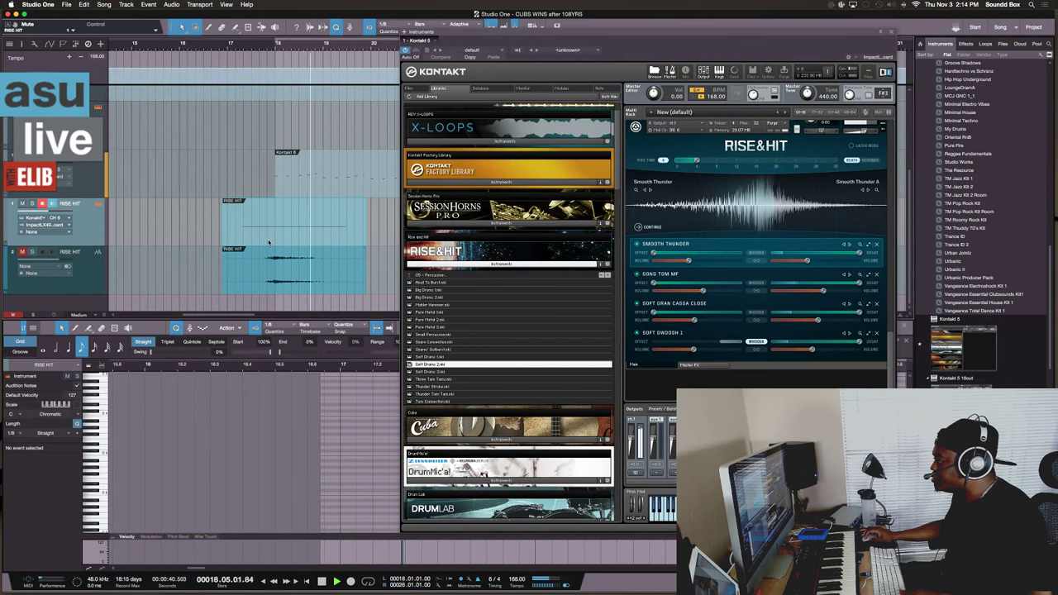
{"action": "key", "text": "space"}
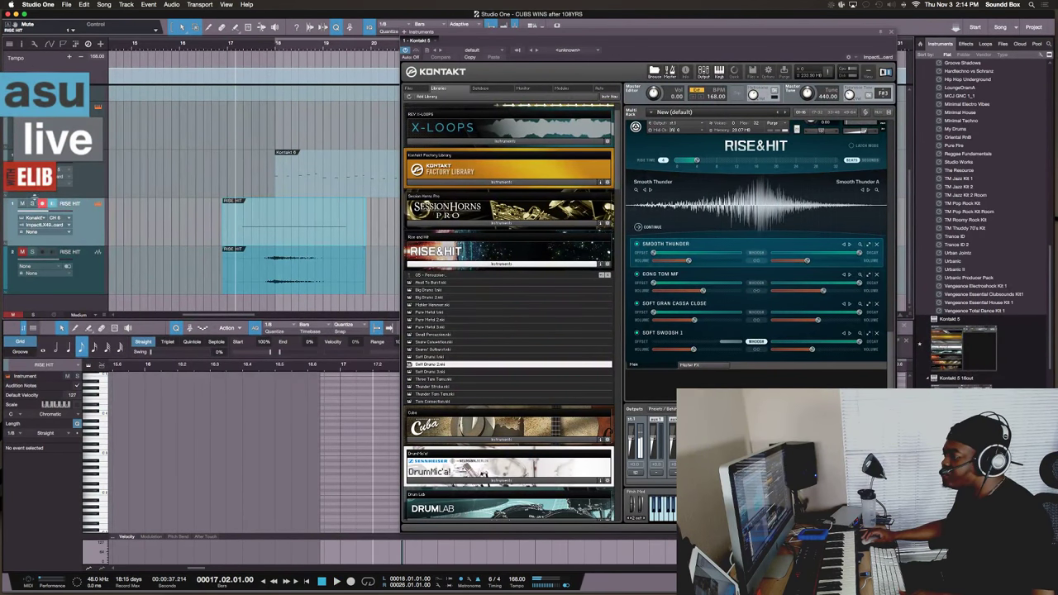
{"action": "key", "text": "space"}
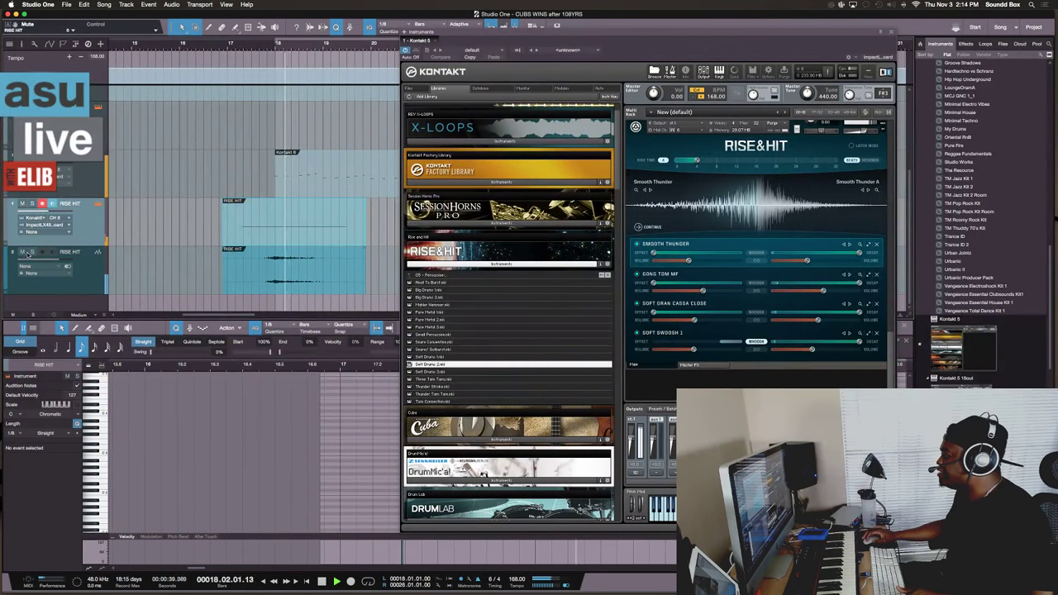
{"action": "key", "text": "space"}
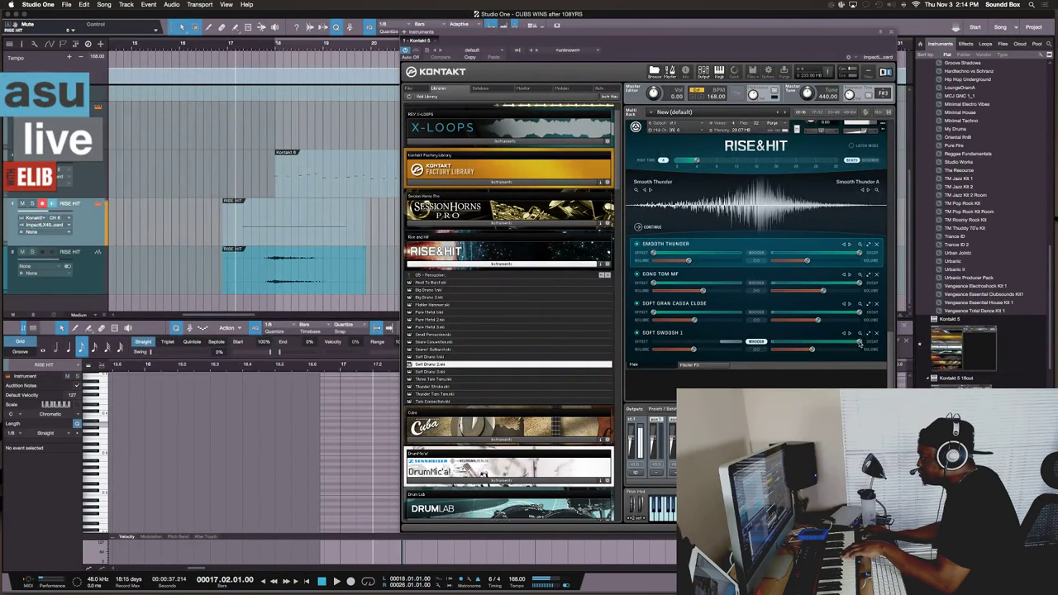
Shorten the Smooth Thunder layer's decay almost to its minimum in Rise & Hit and play the transition into bar 18
{"action": "mouse_move", "coordinate": [859, 344]}
{"action": "left_mouse_down"}
{"action": "mouse_move", "coordinate": [807, 347]}
{"action": "mouse_move", "coordinate": [859, 342]}
{"action": "left_mouse_up"}
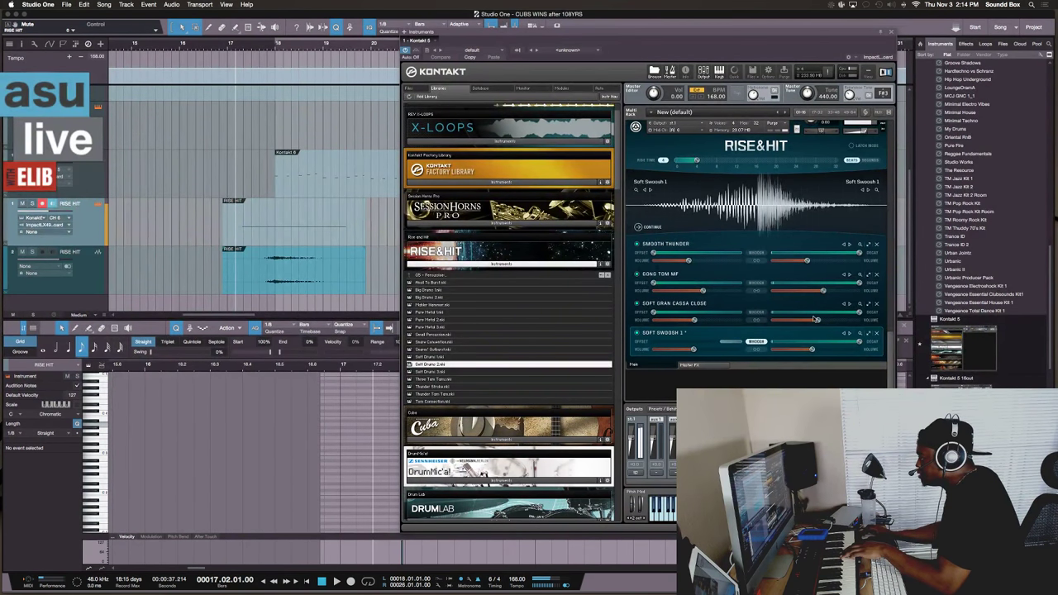
{"action": "left_click", "coordinate": [858, 312]}
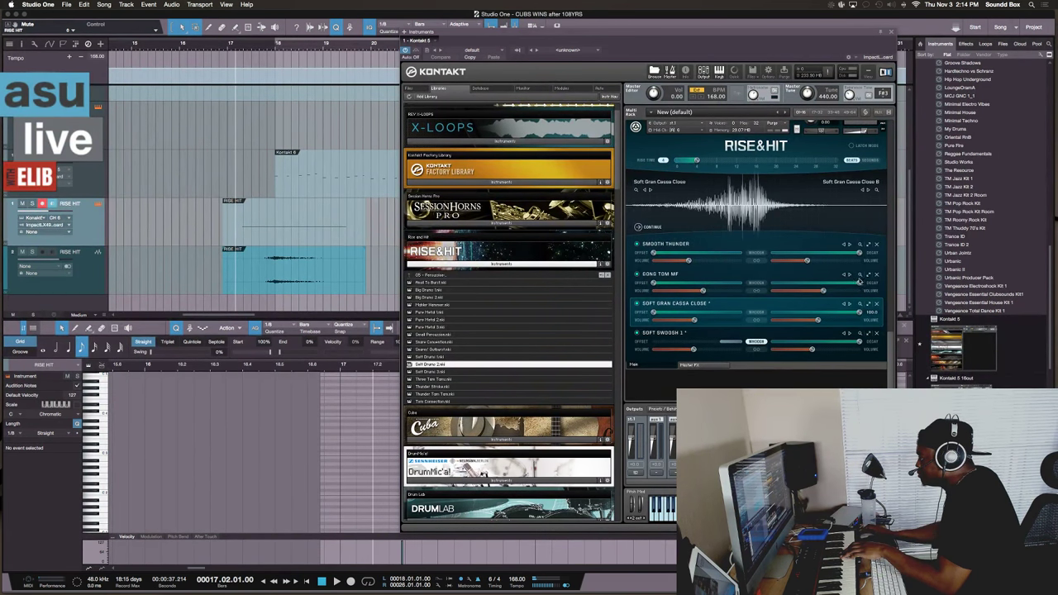
{"action": "left_click_drag", "start_coordinate": [862, 255], "coordinate": [774, 256]}
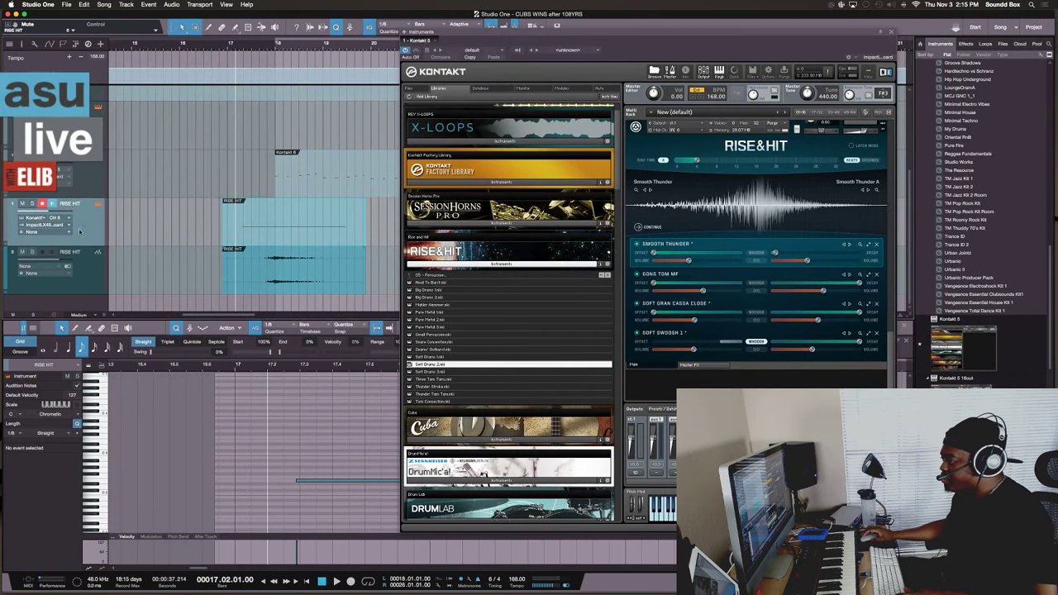
{"action": "key", "text": "space"}
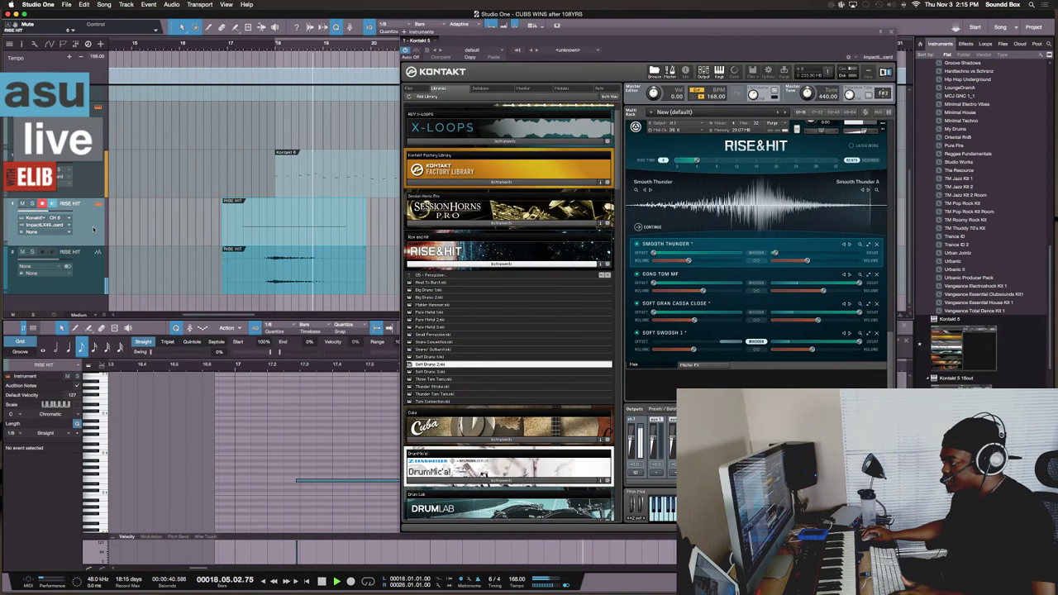
{"action": "key", "text": "space"}
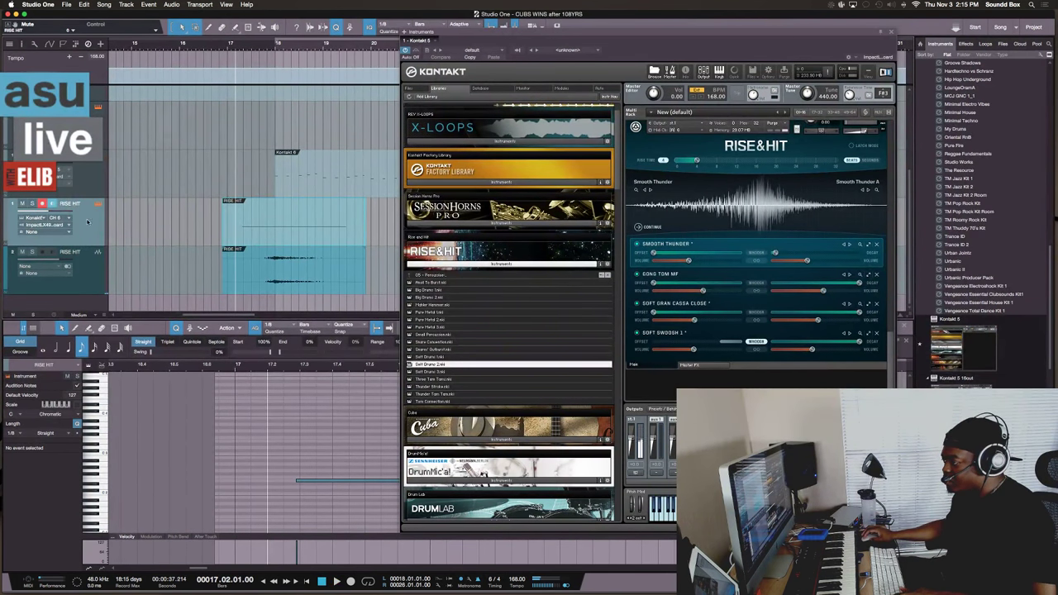
Rename the RISE HIT instrument track to RISE HIT2, bounce its event to a new audio track and play the layered hits
{"action": "double_click", "coordinate": [71, 203]}
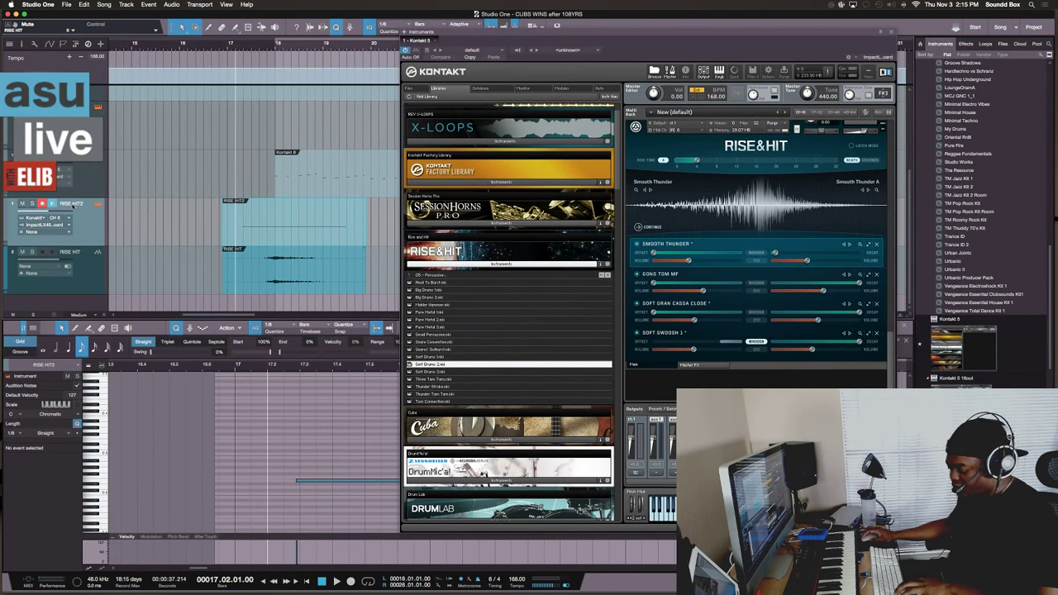
{"action": "left_click", "coordinate": [233, 229]}
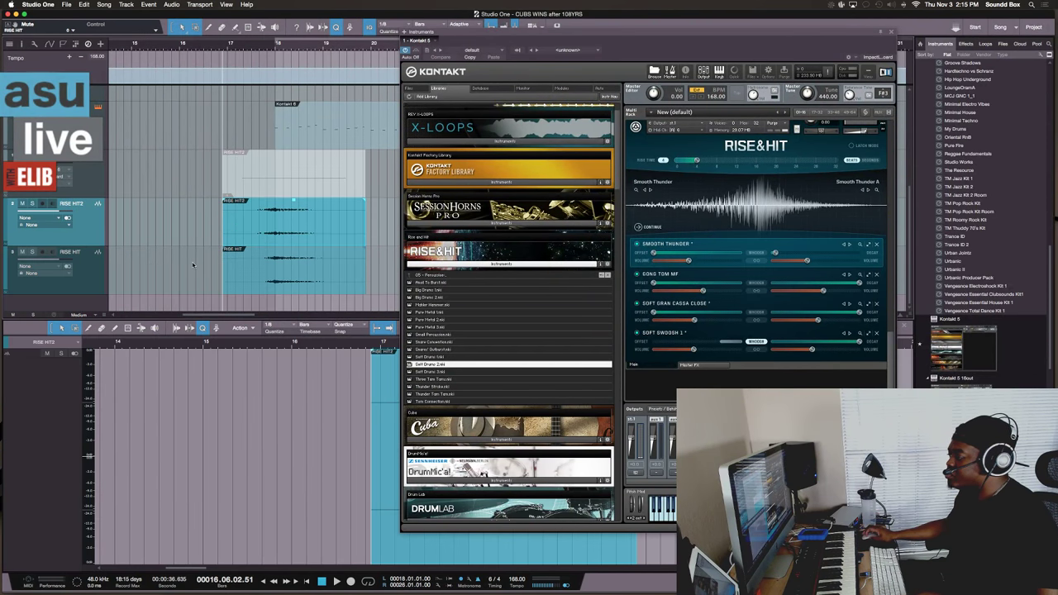
{"action": "key", "text": "space"}
{"action": "left_click", "coordinate": [278, 185]}
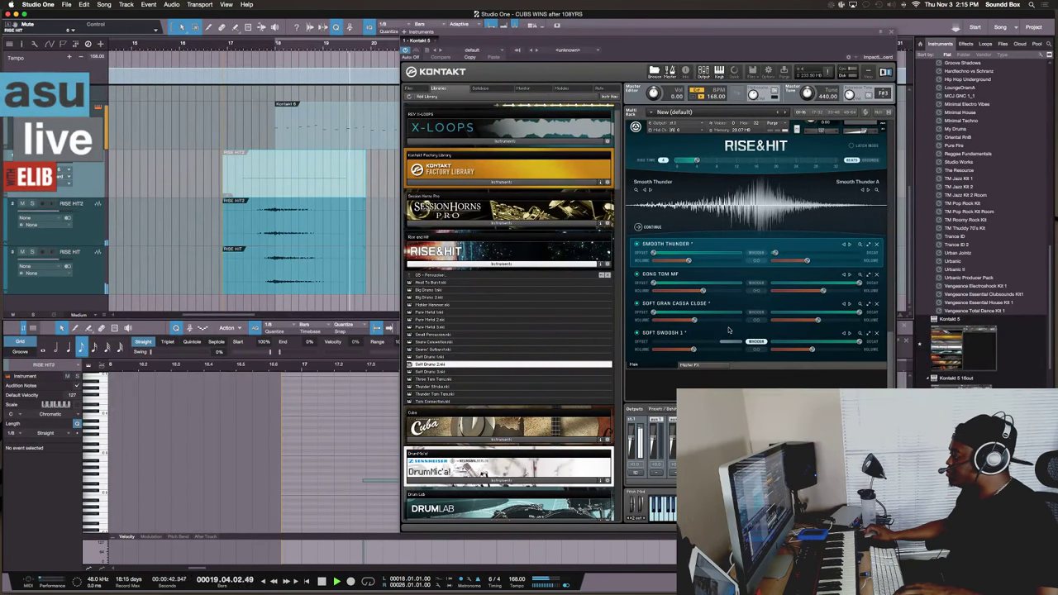
{"action": "left_click", "coordinate": [703, 381]}
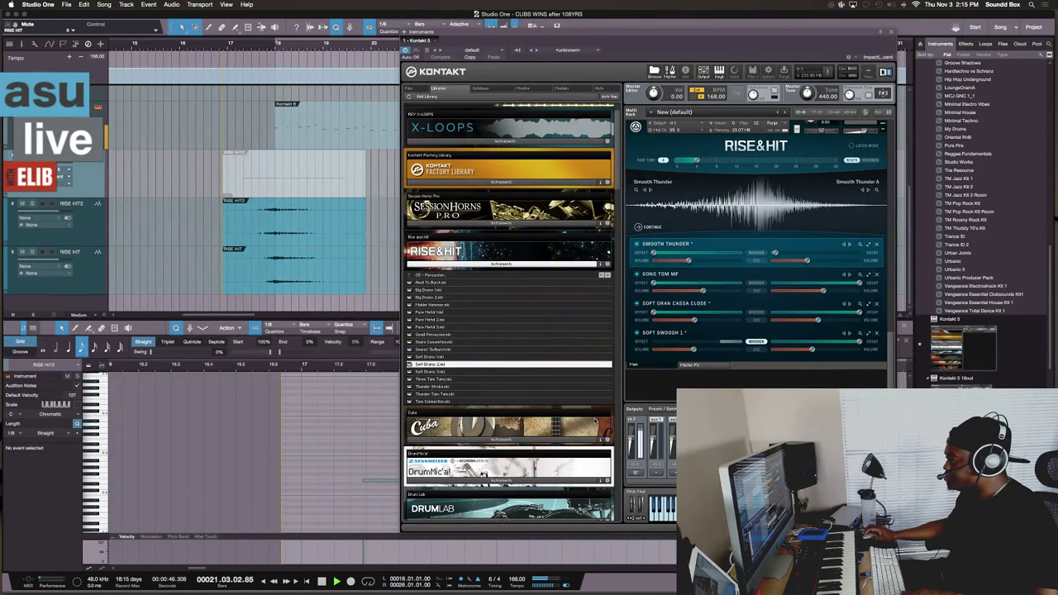
{"action": "key", "text": "space"}
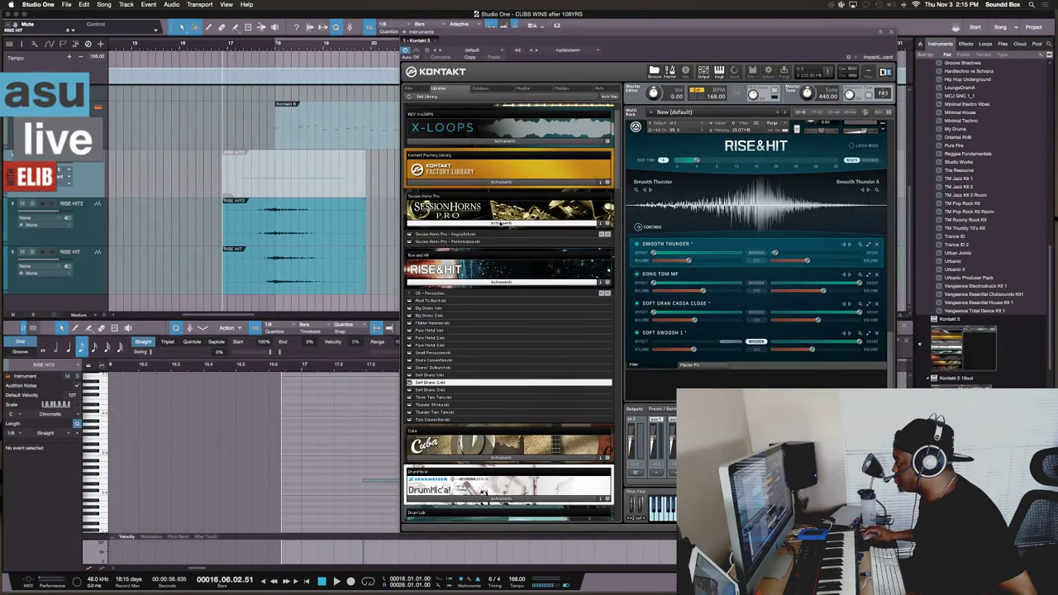
Browse the Kontakt library list and move the Kontakt window off the arrangement so that more of the timeline is uncovered
{"action": "scroll", "coordinate": [496, 232], "scroll_direction": "up", "scroll_amount": 1}
{"action": "scroll", "coordinate": [504, 237], "scroll_direction": "down", "scroll_amount": 4}
{"action": "scroll", "coordinate": [504, 237], "scroll_direction": "up", "scroll_amount": 4}
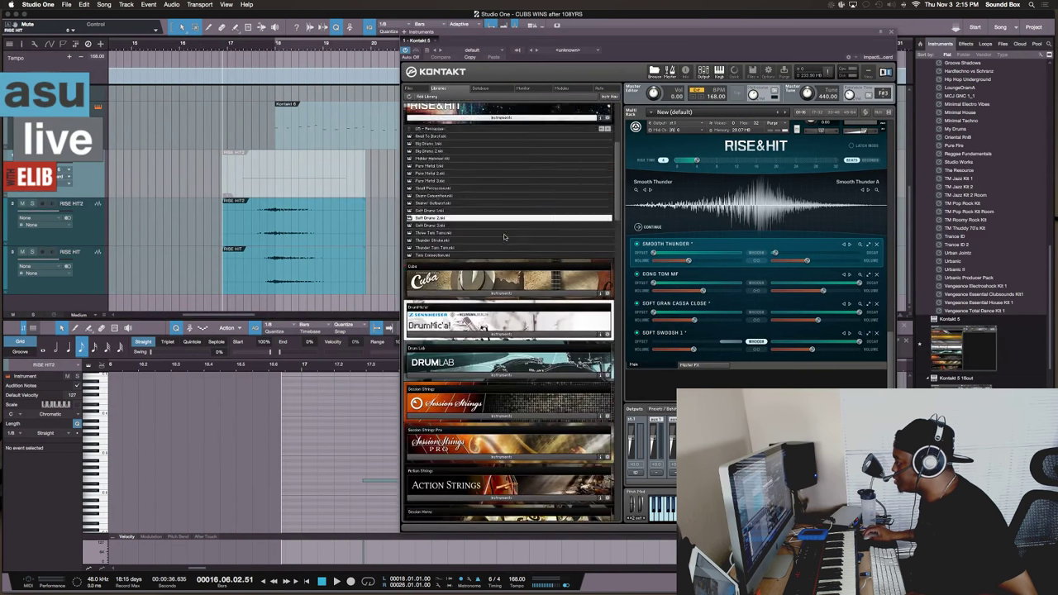
{"action": "scroll", "coordinate": [229, 180], "scroll_direction": "up", "scroll_amount": 2}
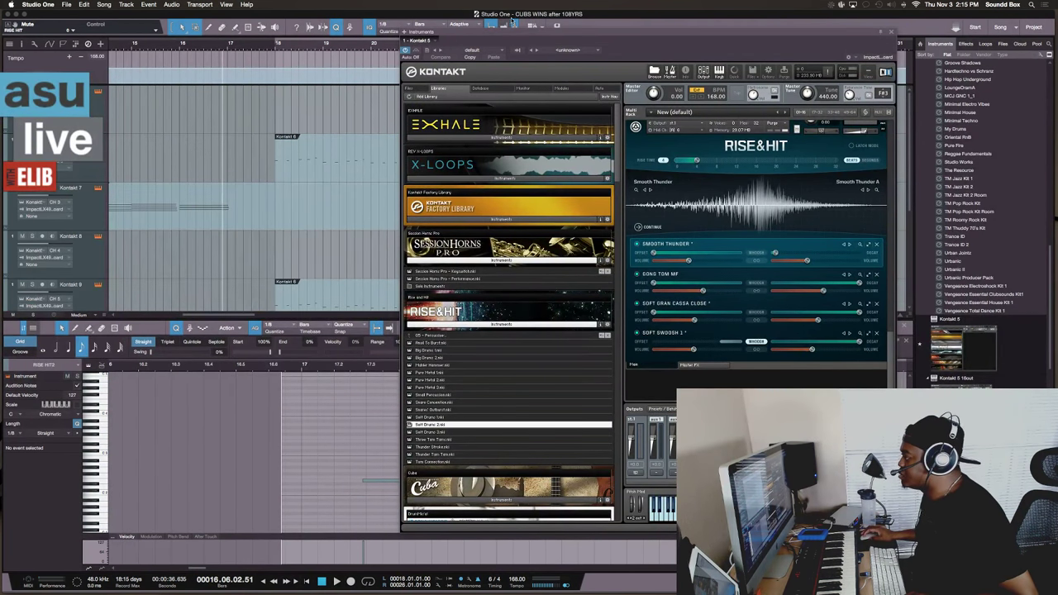
{"action": "left_click_drag", "start_coordinate": [504, 35], "coordinate": [570, 16]}
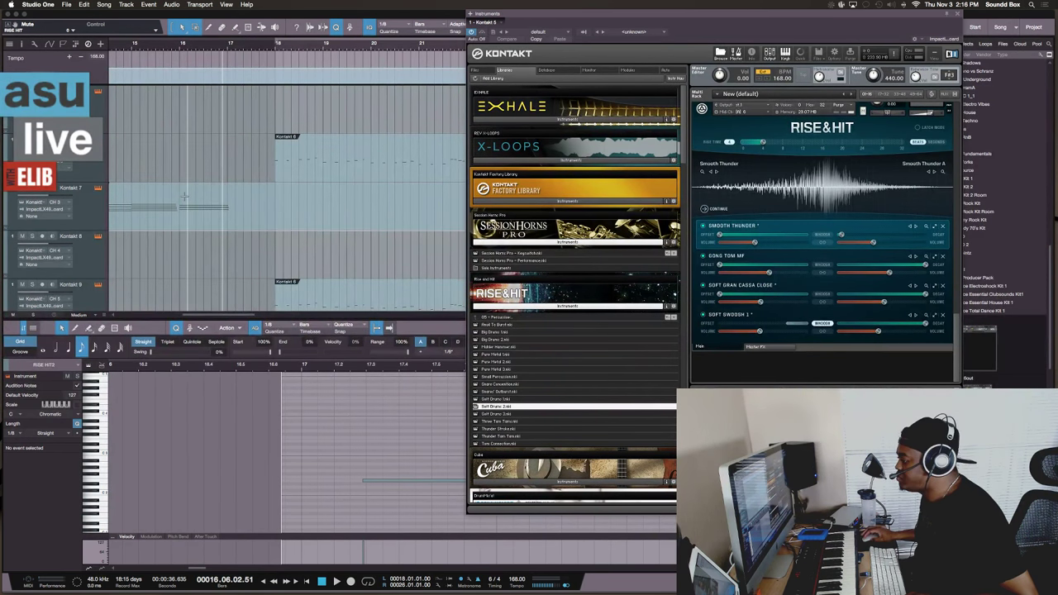
{"action": "scroll", "coordinate": [183, 197], "scroll_direction": "down", "scroll_amount": 2}
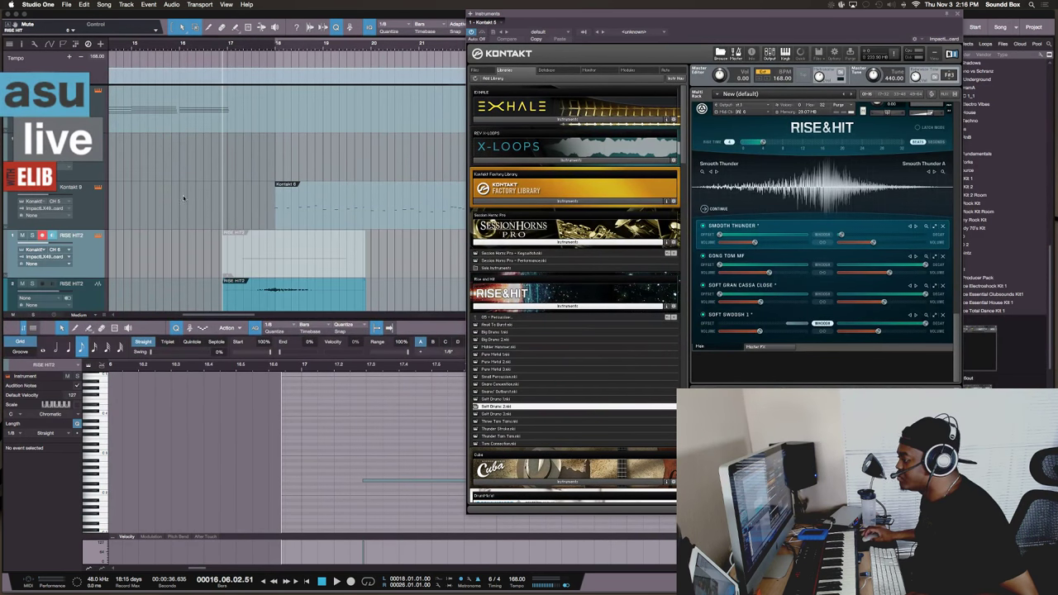
Load French Horn Ensemble from the Orchestral VSL Brass folder of the Kontakt Factory Library
{"action": "left_click", "coordinate": [535, 200]}
{"action": "left_click", "coordinate": [499, 210]}
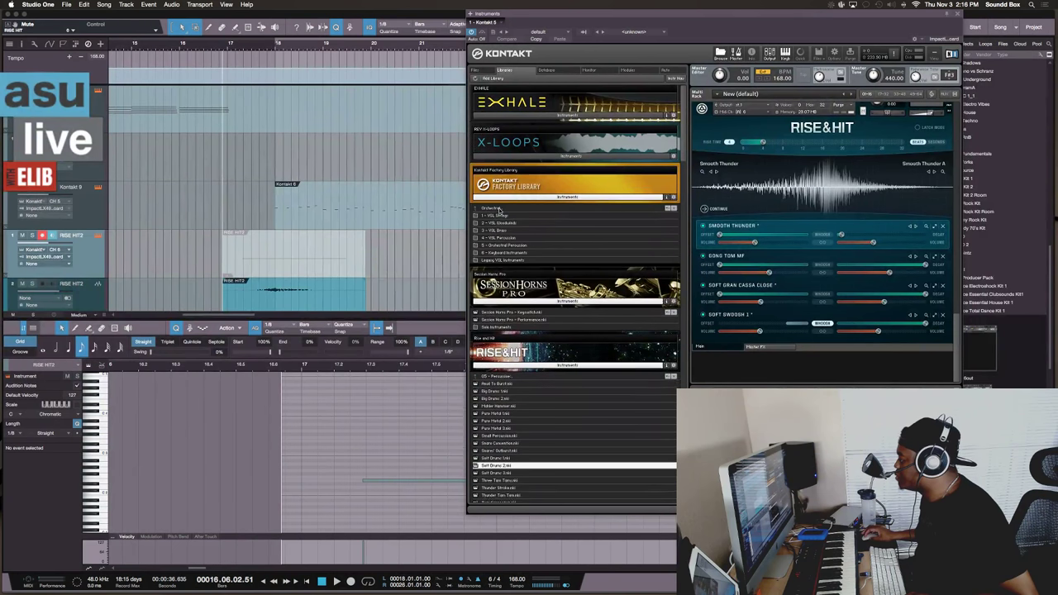
{"action": "left_click", "coordinate": [493, 211]}
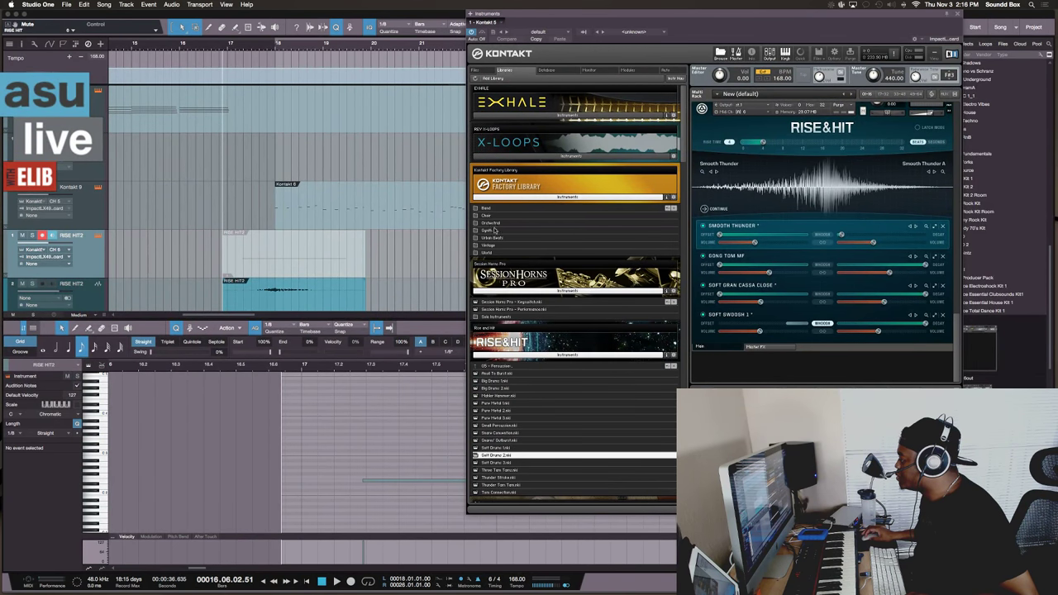
{"action": "left_click", "coordinate": [495, 224]}
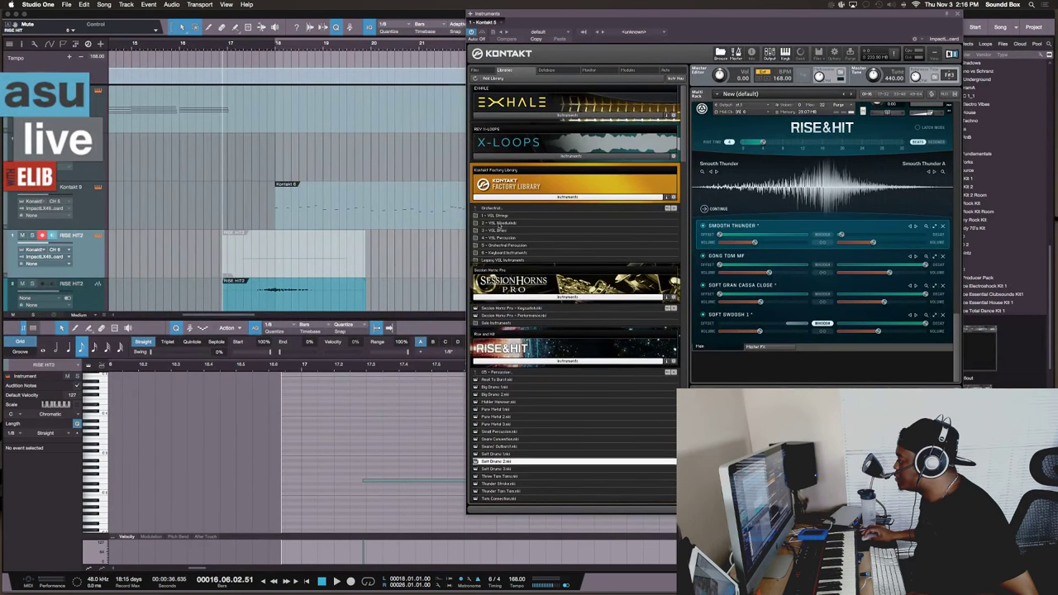
{"action": "double_click", "coordinate": [496, 223]}
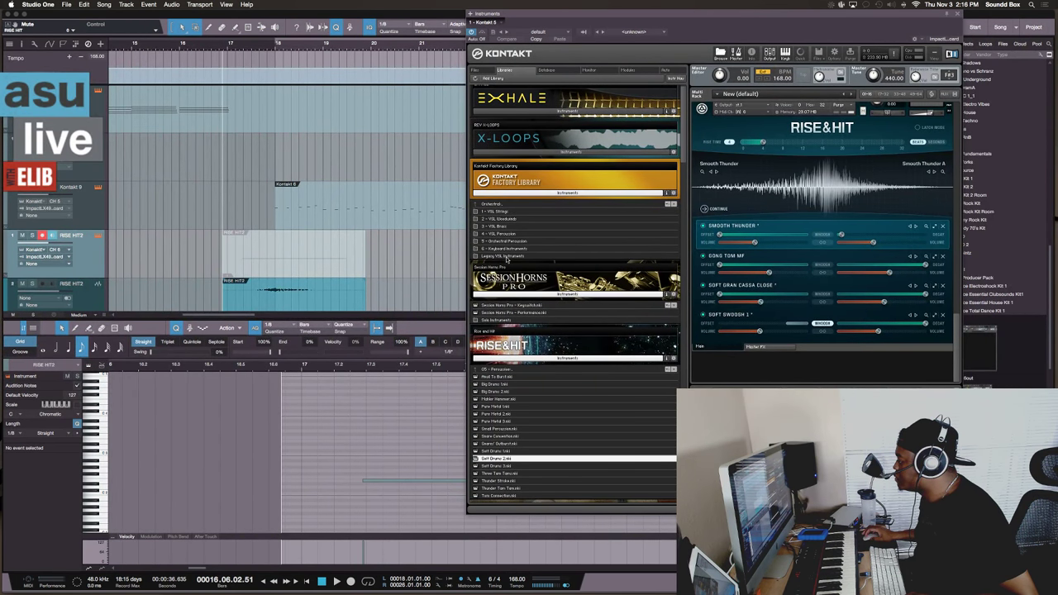
{"action": "double_click", "coordinate": [498, 225]}
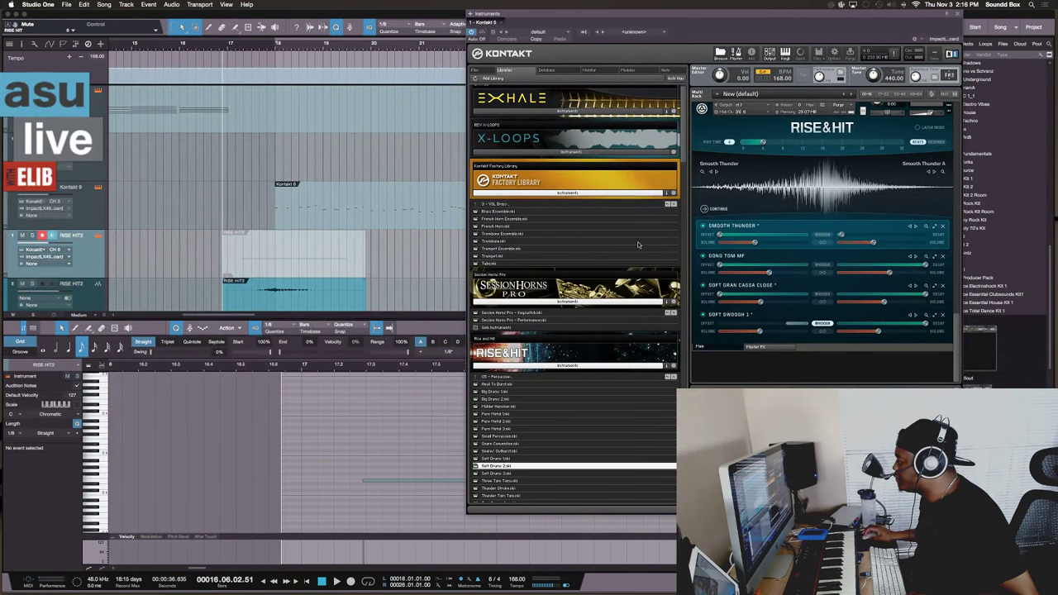
{"action": "left_click", "coordinate": [499, 226]}
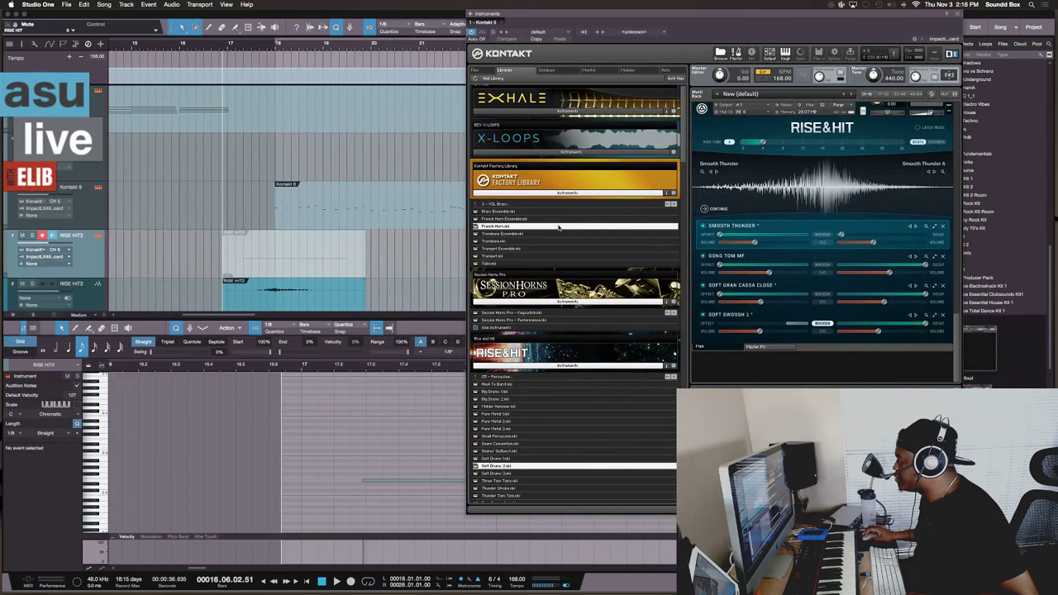
{"action": "left_click", "coordinate": [513, 219]}
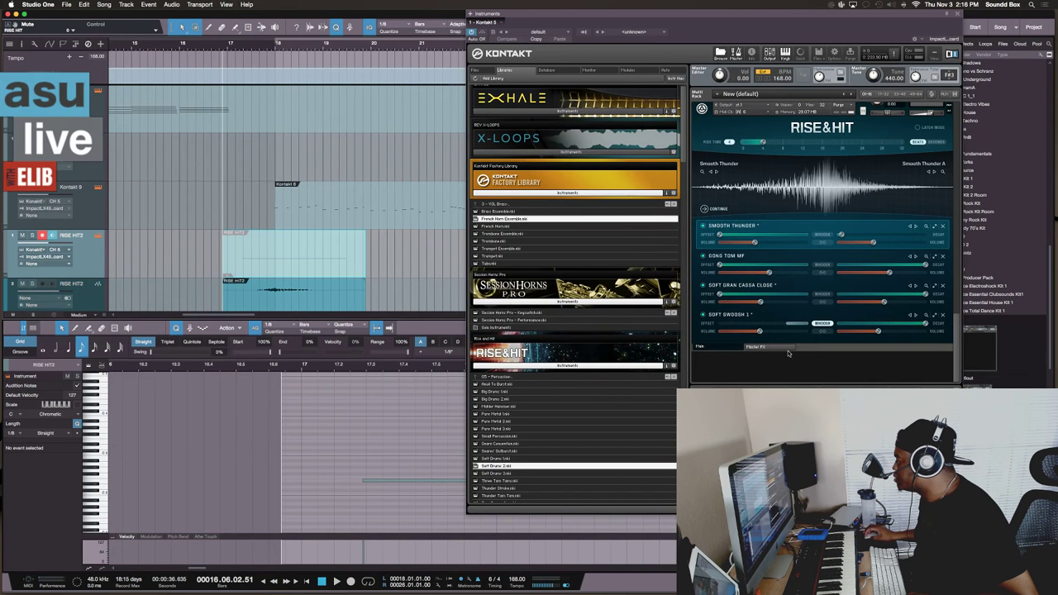
{"action": "scroll", "coordinate": [756, 368], "scroll_direction": "down", "scroll_amount": 2}
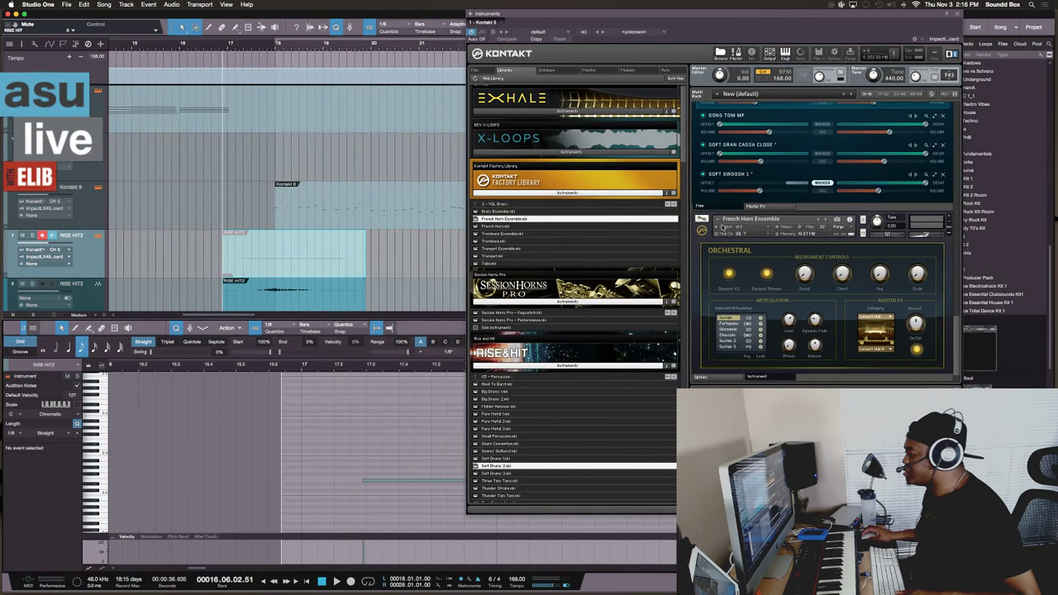
Add a new Kontakt instrument track above RISE HIT2 and set its MIDI channel to CH 7
{"action": "left_click", "coordinate": [73, 253]}
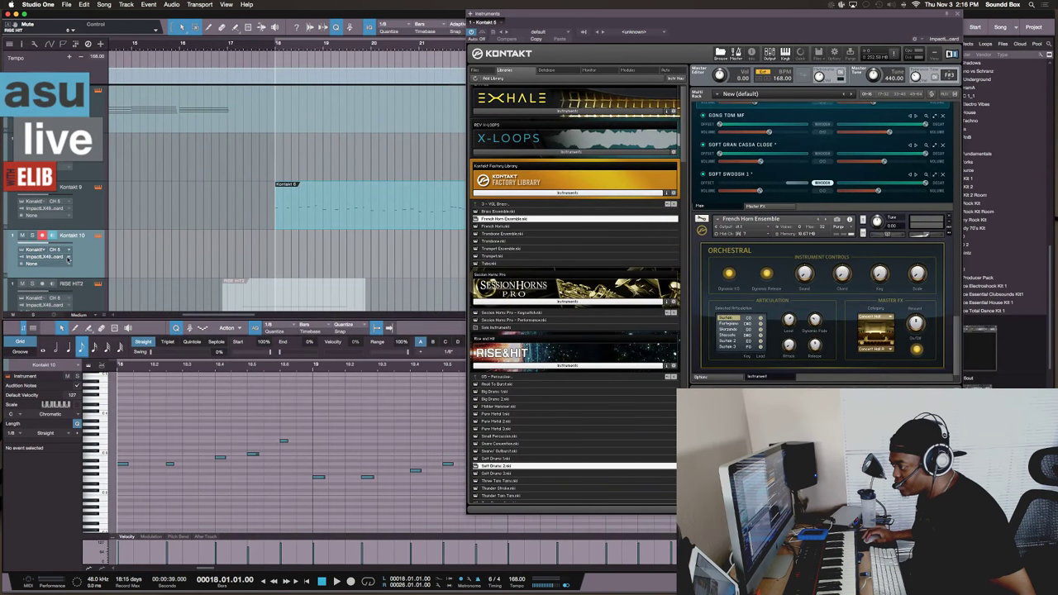
{"action": "left_click", "coordinate": [68, 249]}
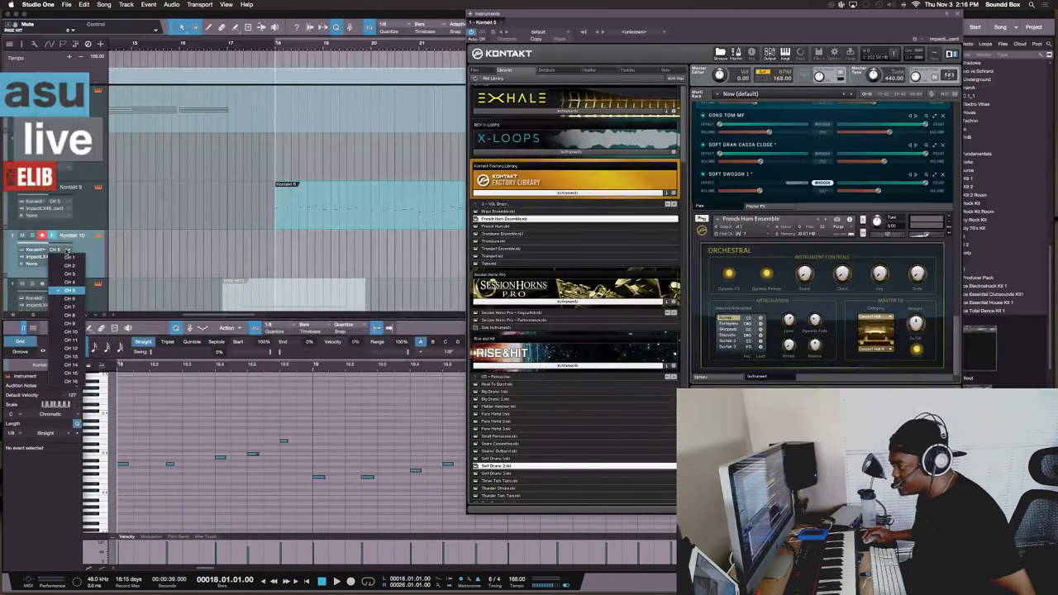
{"action": "left_click", "coordinate": [69, 306]}
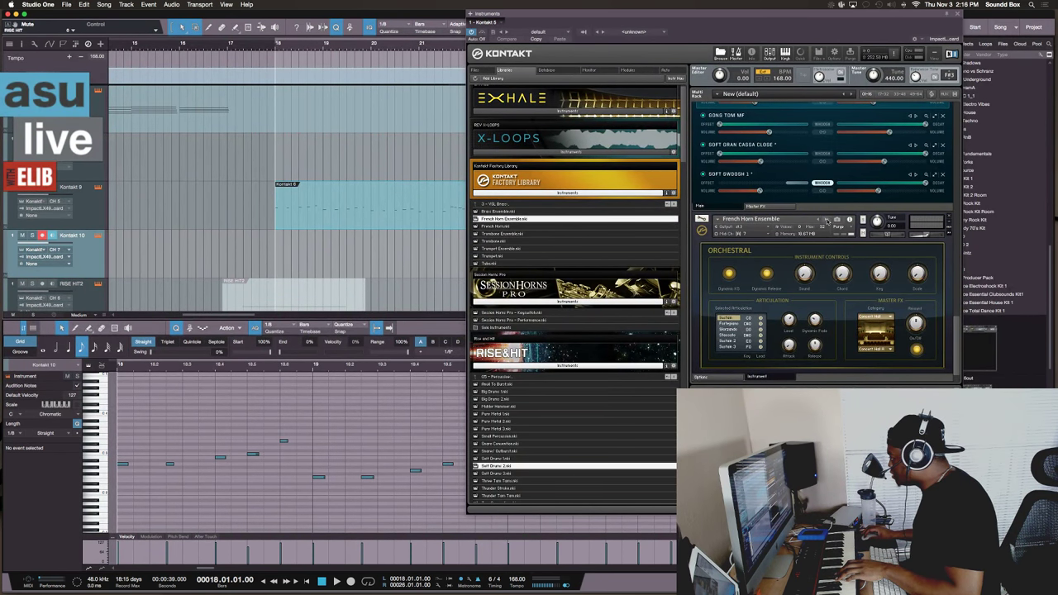
Try the solo French Horn in place of the ensemble and switch back to French Horn Ensemble
{"action": "left_click", "coordinate": [825, 221]}
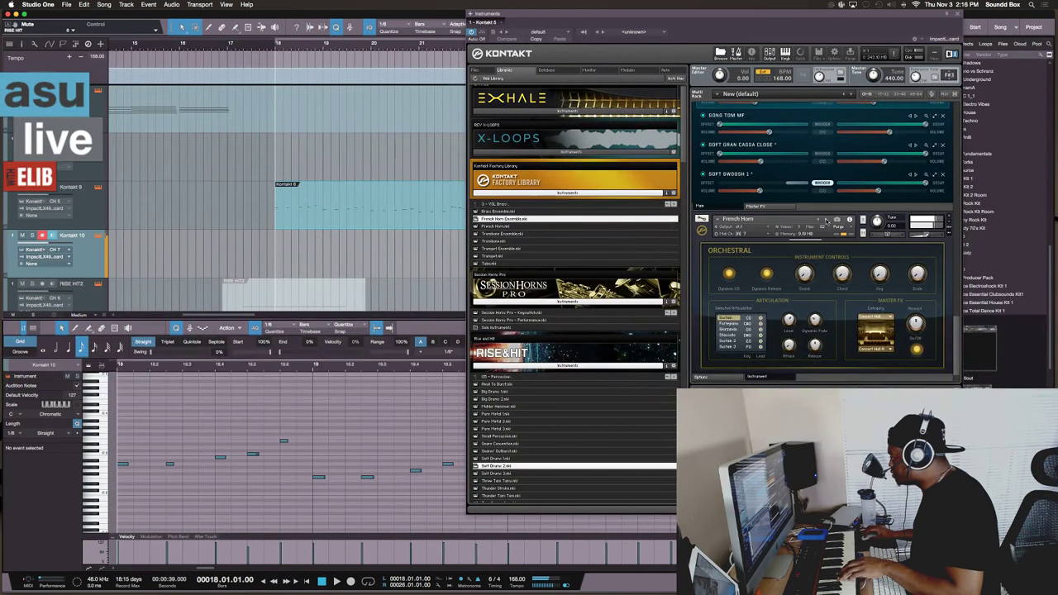
{"action": "left_click", "coordinate": [819, 219]}
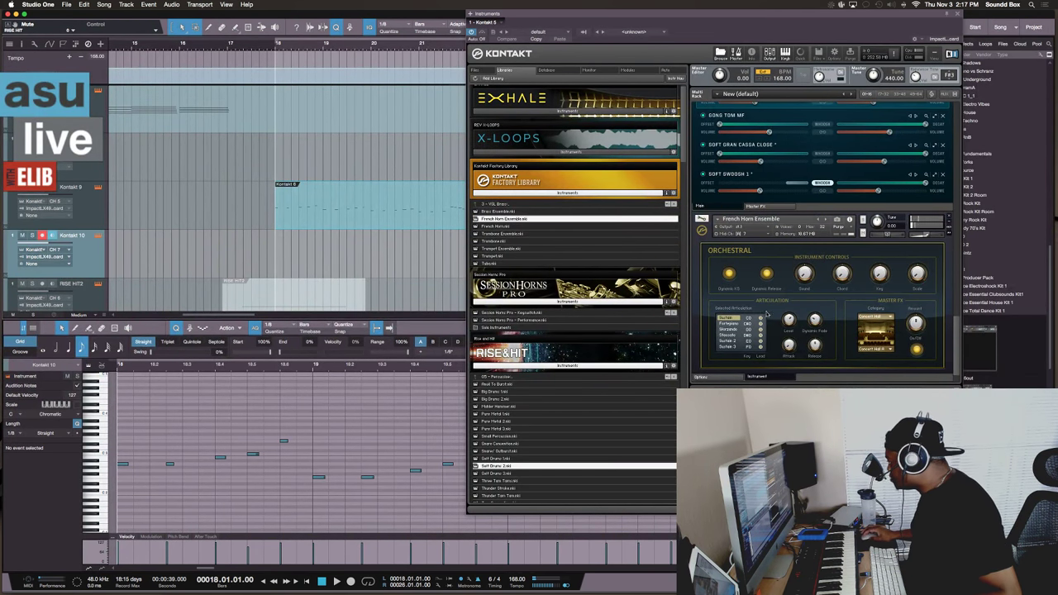
{"action": "scroll", "coordinate": [765, 314], "scroll_direction": "down", "scroll_amount": 2}
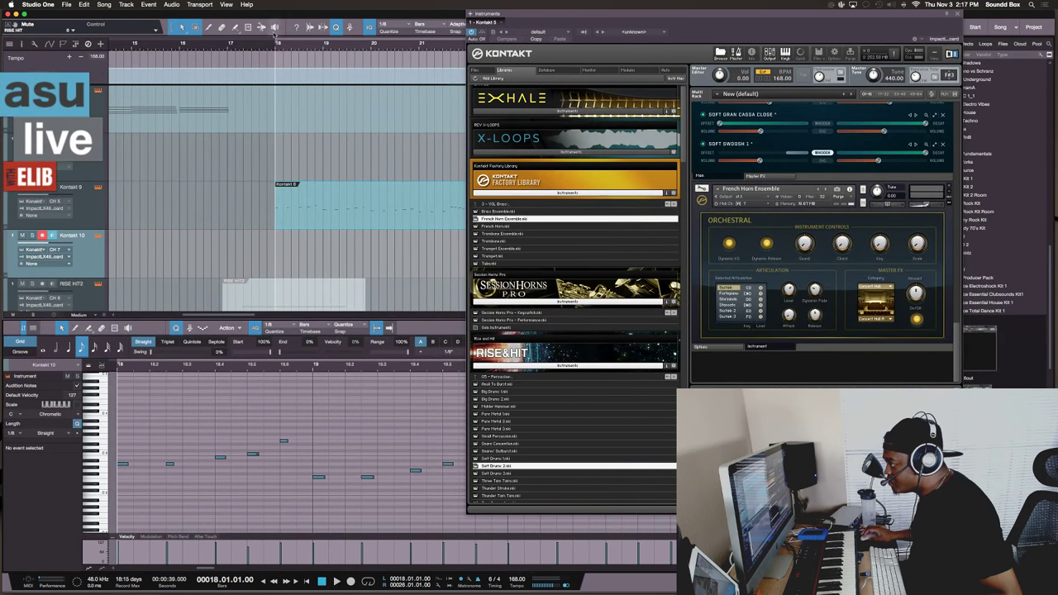
Position the playhead at bar 17 beat 4 and play the song to rehearse the French horn part along with it
{"action": "left_click", "coordinate": [231, 50]}
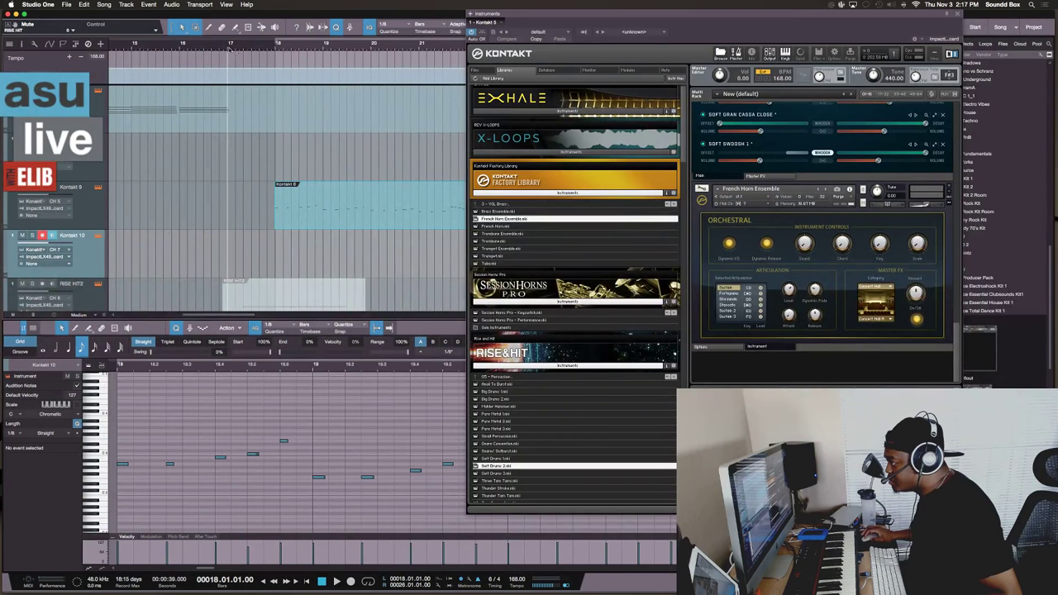
{"action": "left_click", "coordinate": [267, 48]}
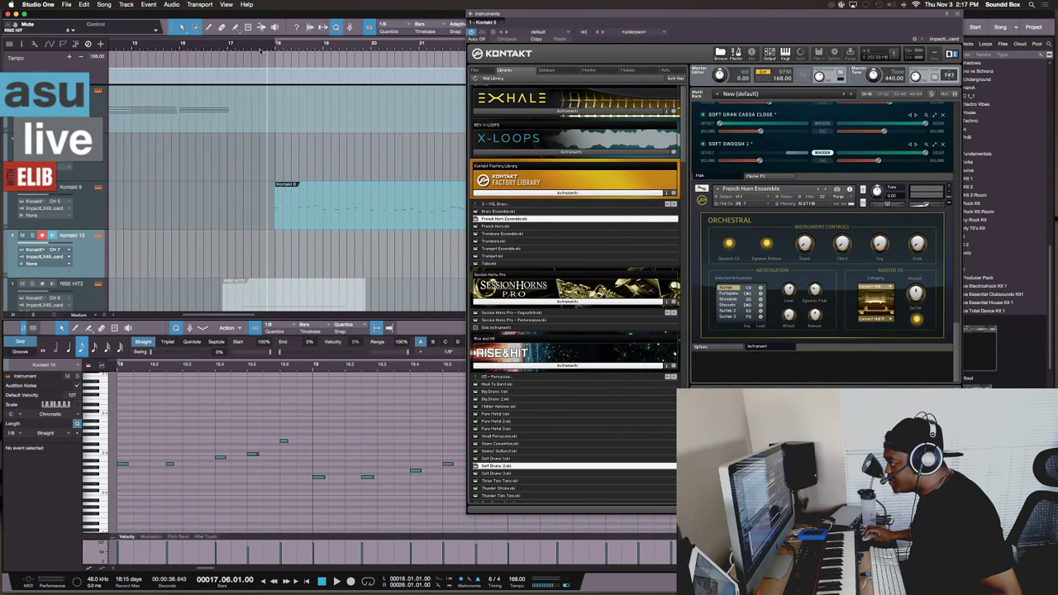
{"action": "left_click", "coordinate": [258, 49]}
{"action": "left_click", "coordinate": [252, 50]}
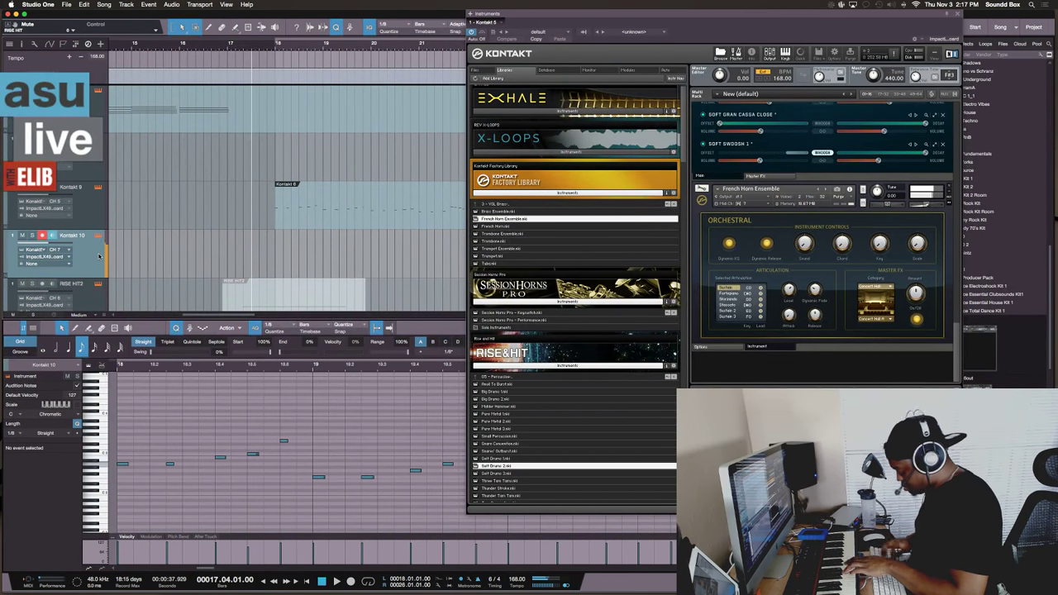
{"action": "key", "text": "space"}
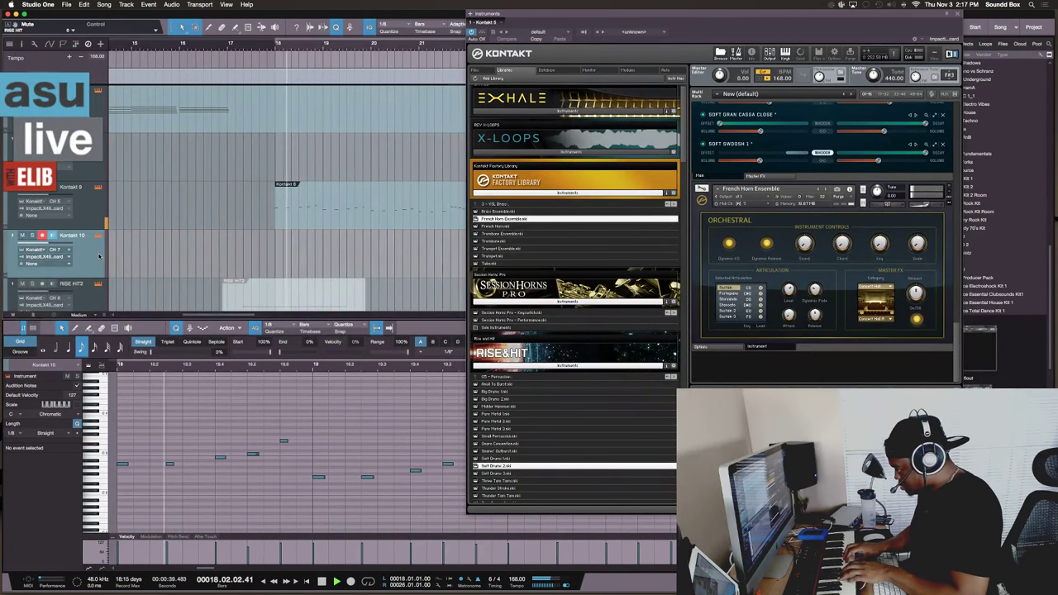
{"action": "key", "text": "space"}
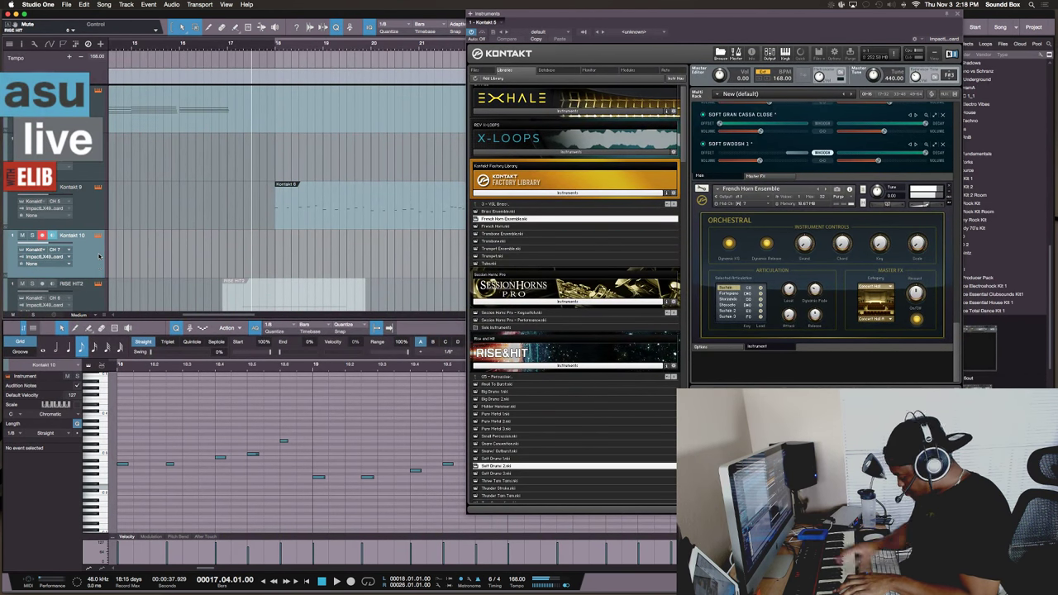
Record a trial French horn take on the Kontakt 10 track from bar 17 beat 4 and undo it
{"action": "key", "text": "KP_Multiply"}
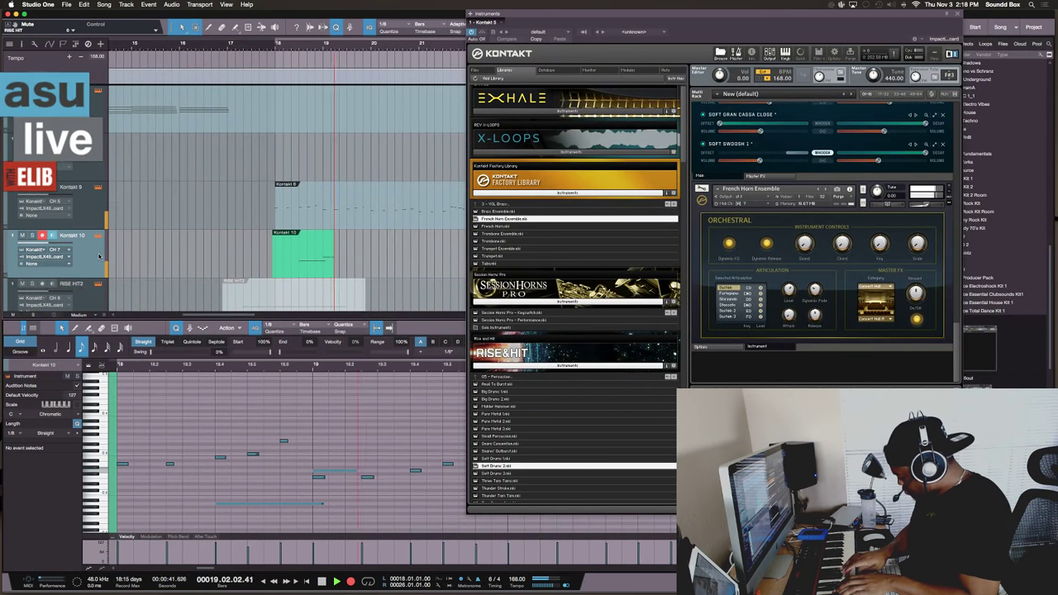
{"action": "key", "text": "space"}
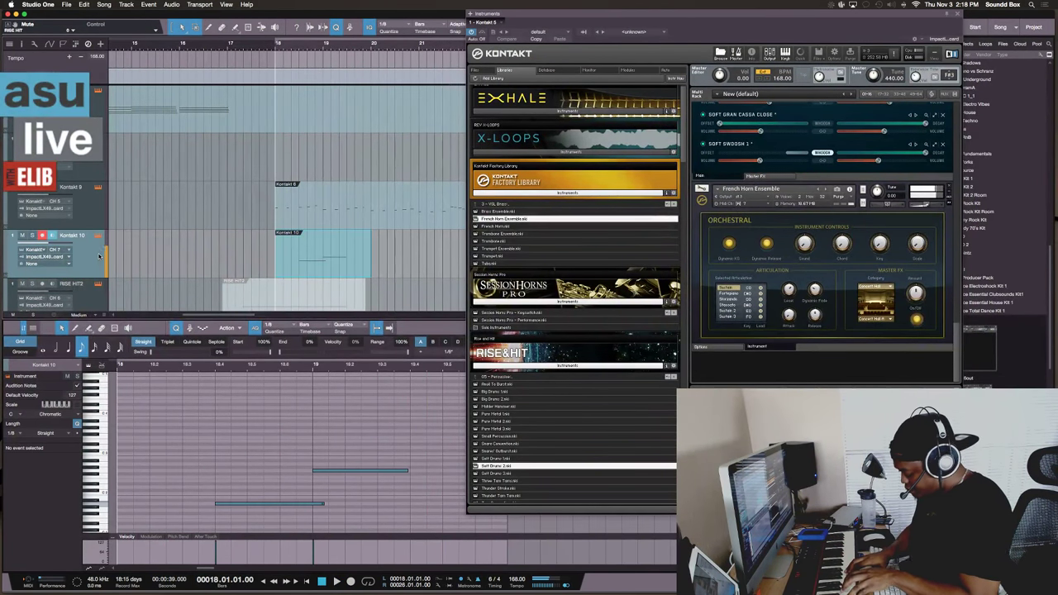
{"action": "key", "text": "space"}
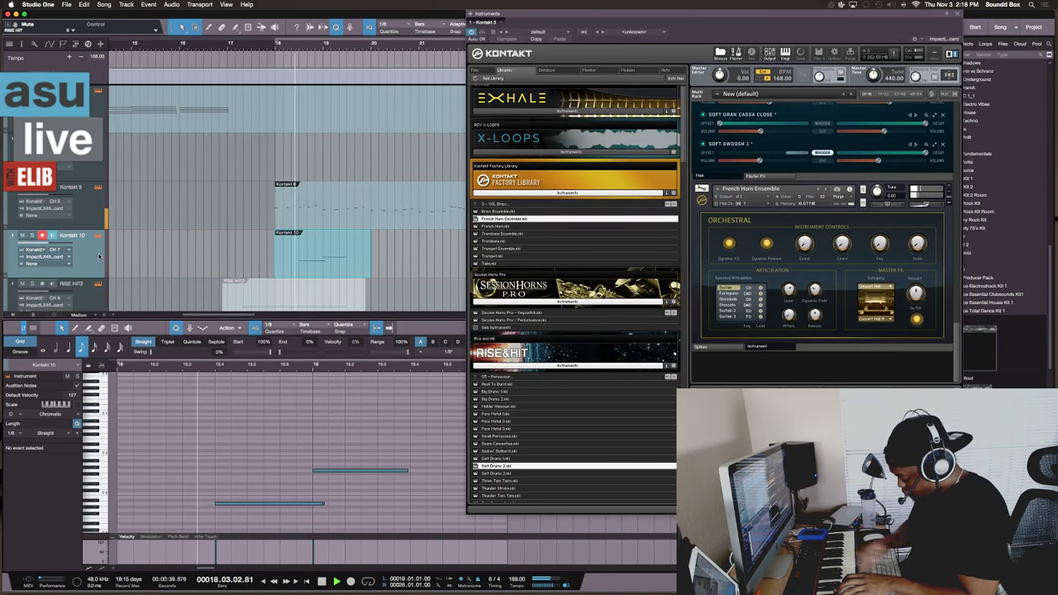
{"action": "key", "text": "super+z"}
Rehearse the French horn melody on Kontakt 10 against repeated playback of the section starting at bar 18
{"action": "key", "text": "space"}
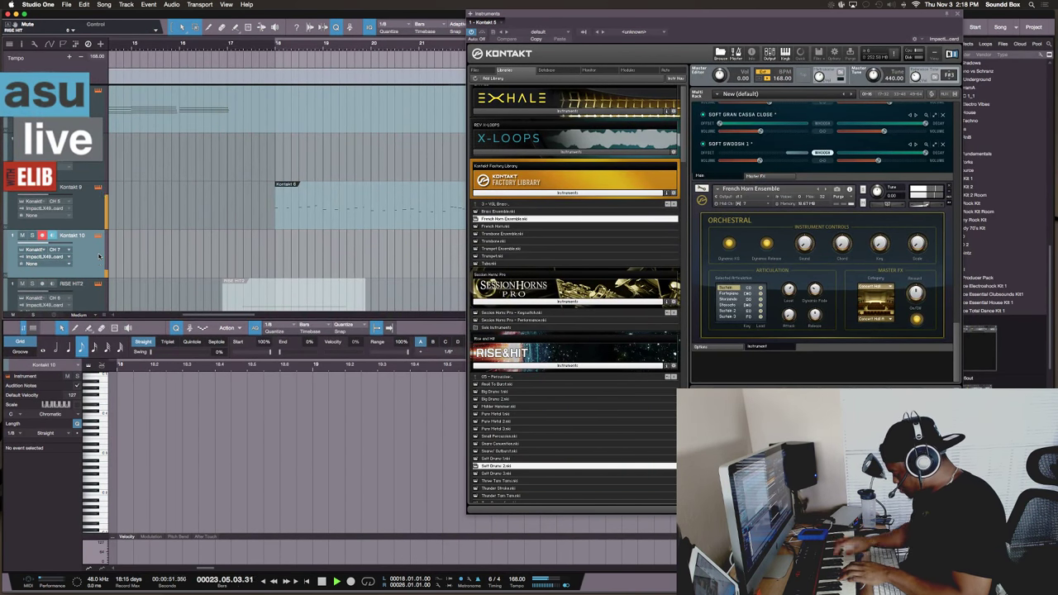
{"action": "key", "text": "space"}
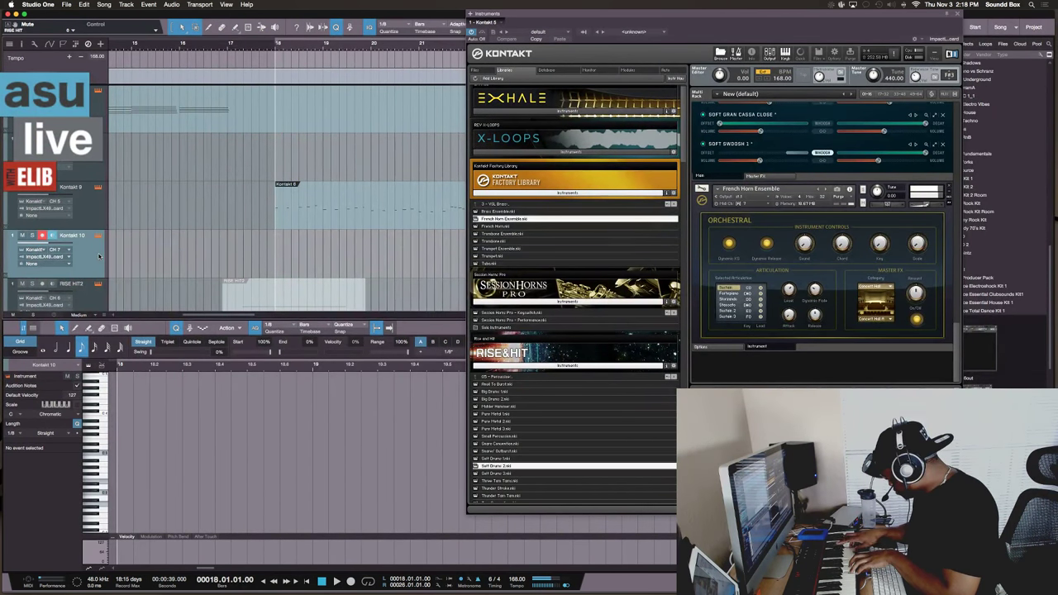
{"action": "key", "text": "space"}
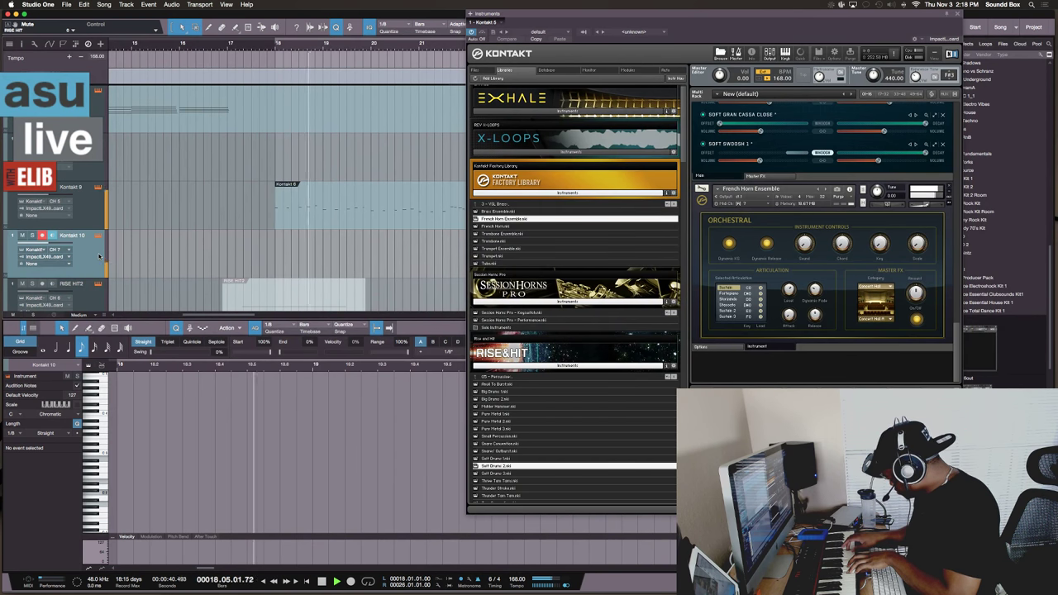
{"action": "key", "text": "space"}
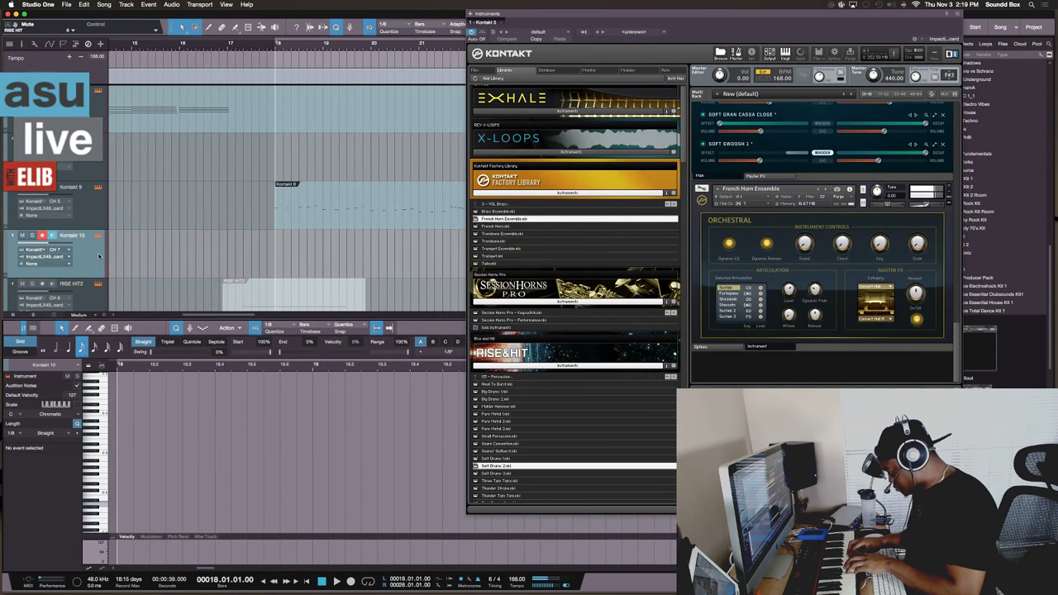
{"action": "key", "text": "space"}
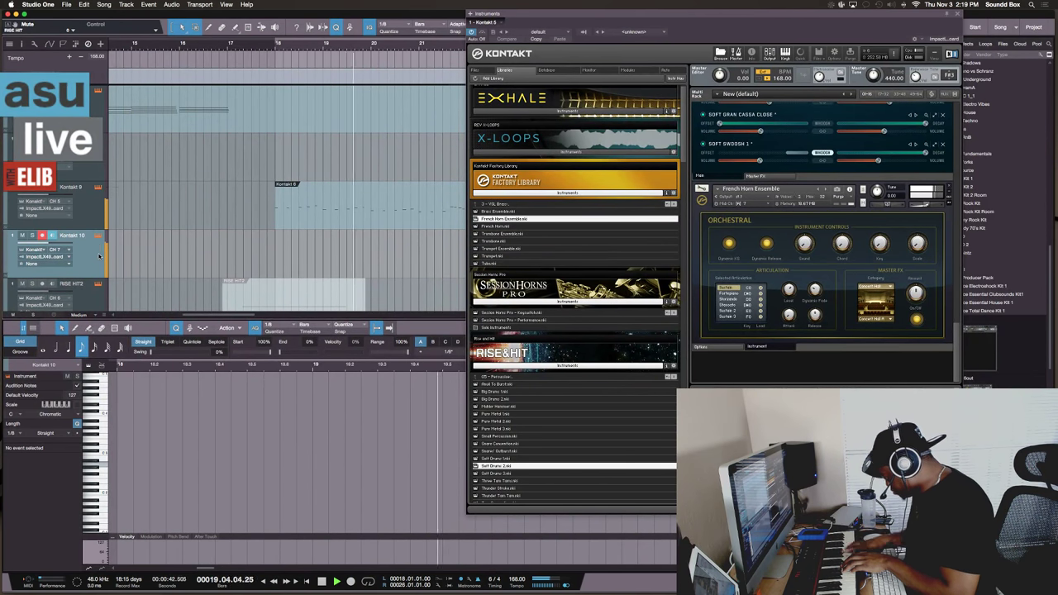
{"action": "key", "text": "space"}
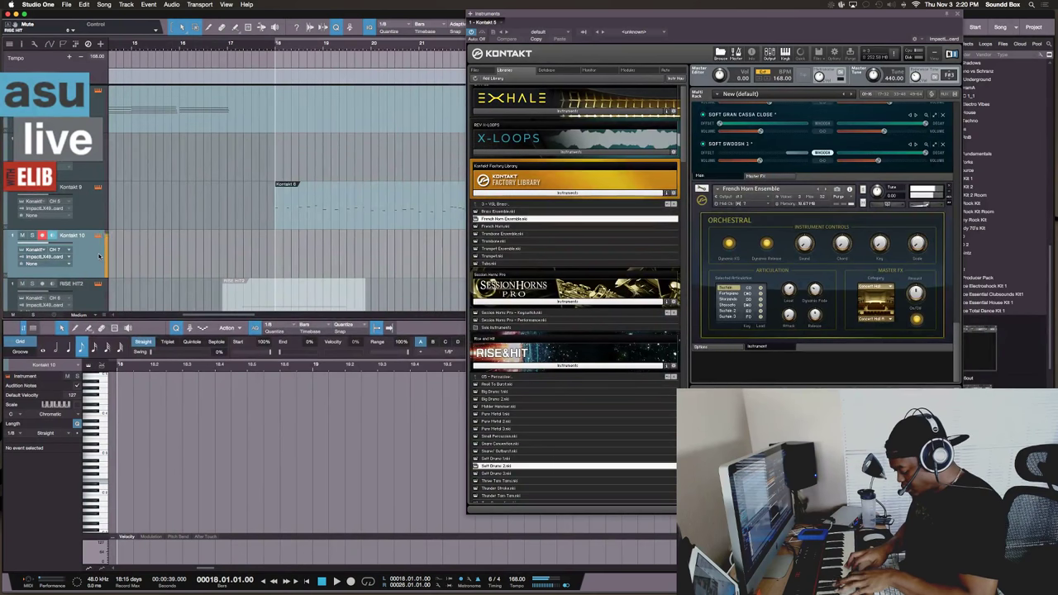
{"action": "key", "text": "space"}
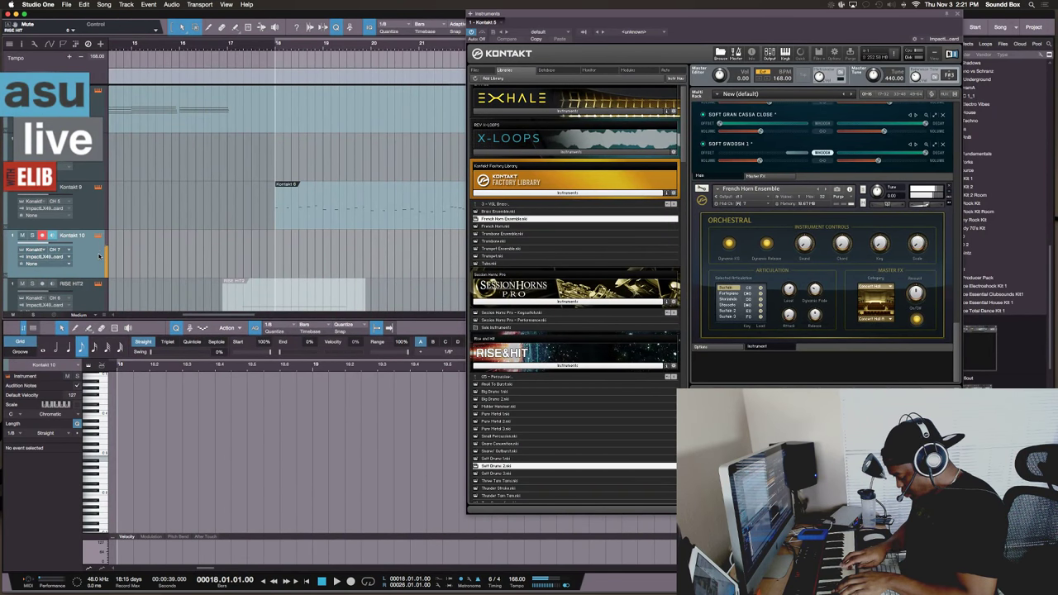
{"action": "key", "text": "space"}
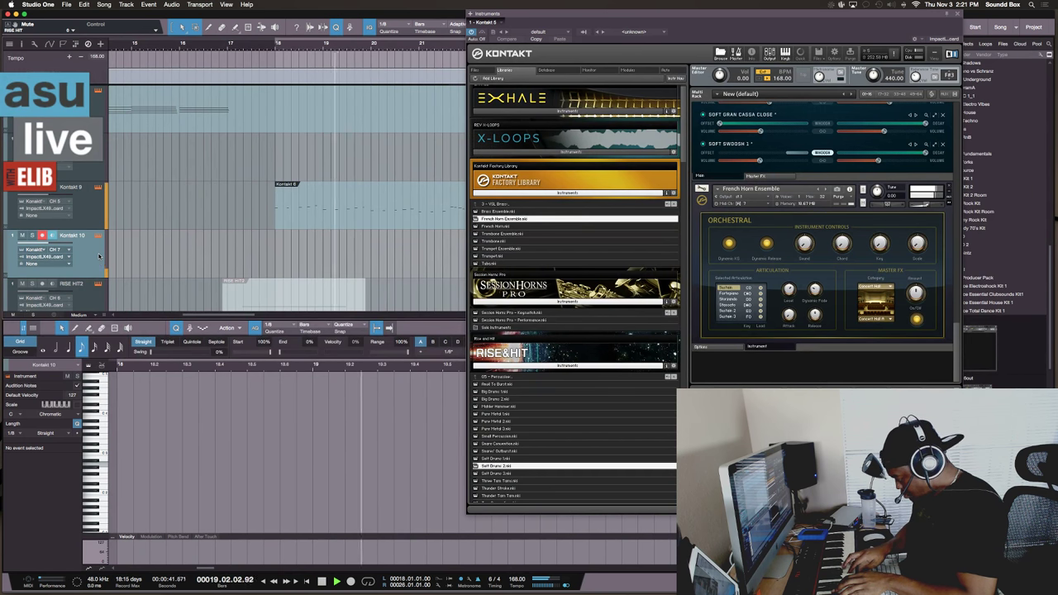
{"action": "key", "text": "space"}
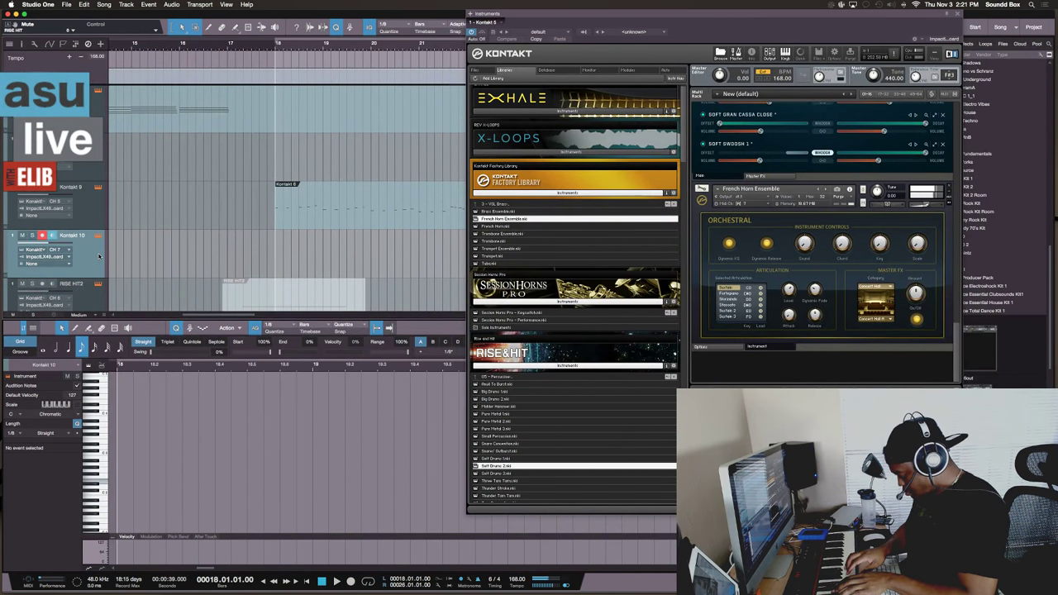
{"action": "key", "text": "space"}
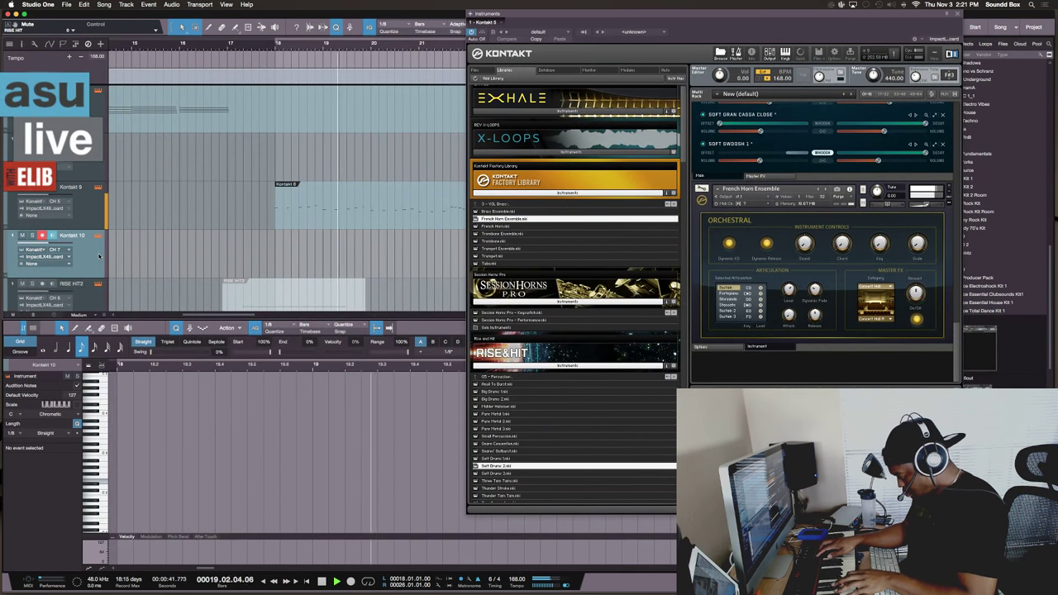
{"action": "key", "text": "space"}
{"action": "key", "text": "space"}
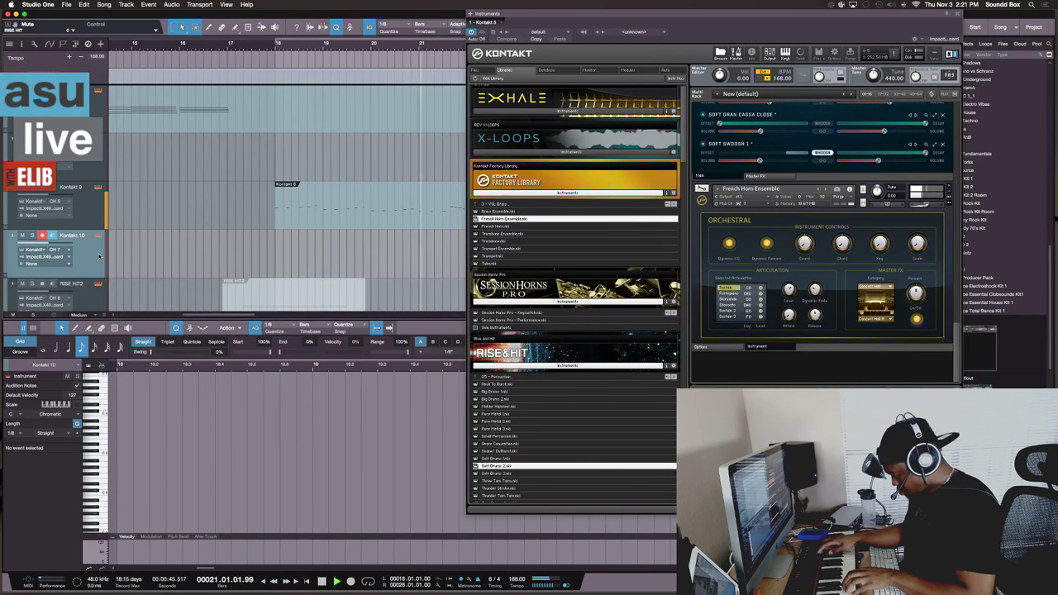
{"action": "key", "text": "space"}
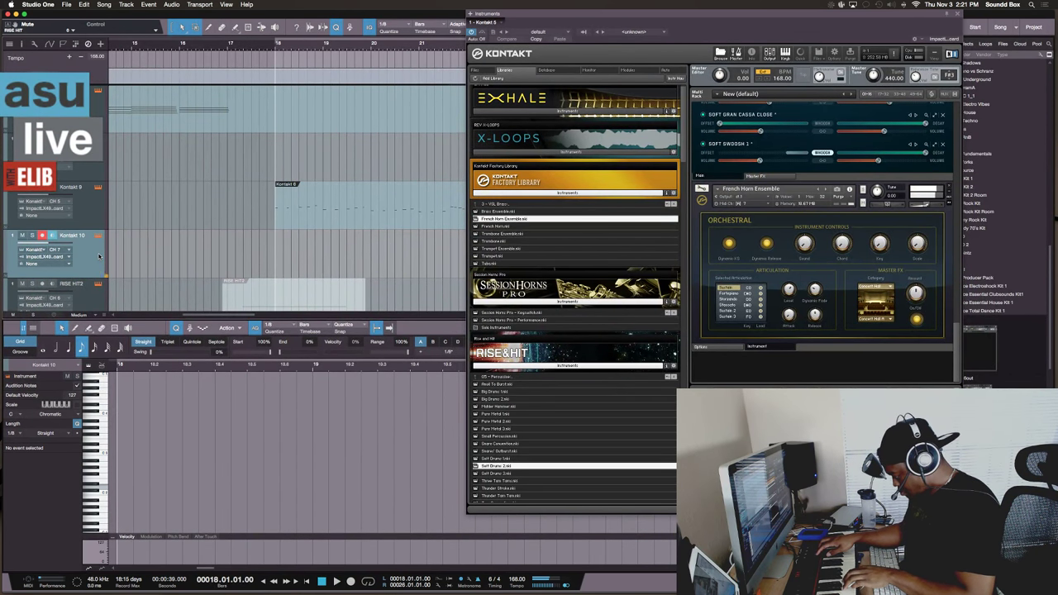
{"action": "key", "text": "space"}
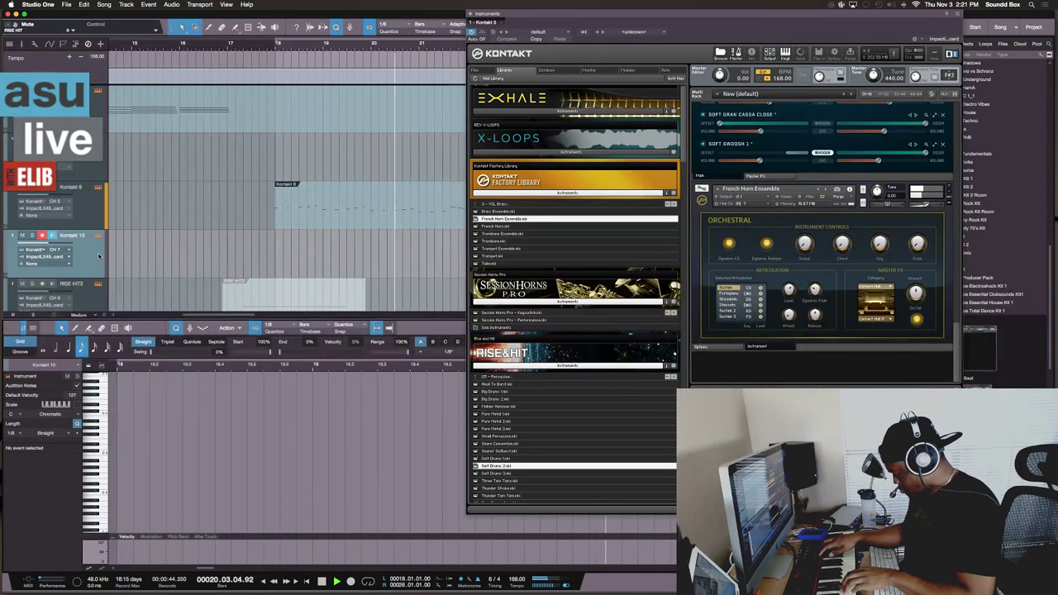
{"action": "key", "text": "space"}
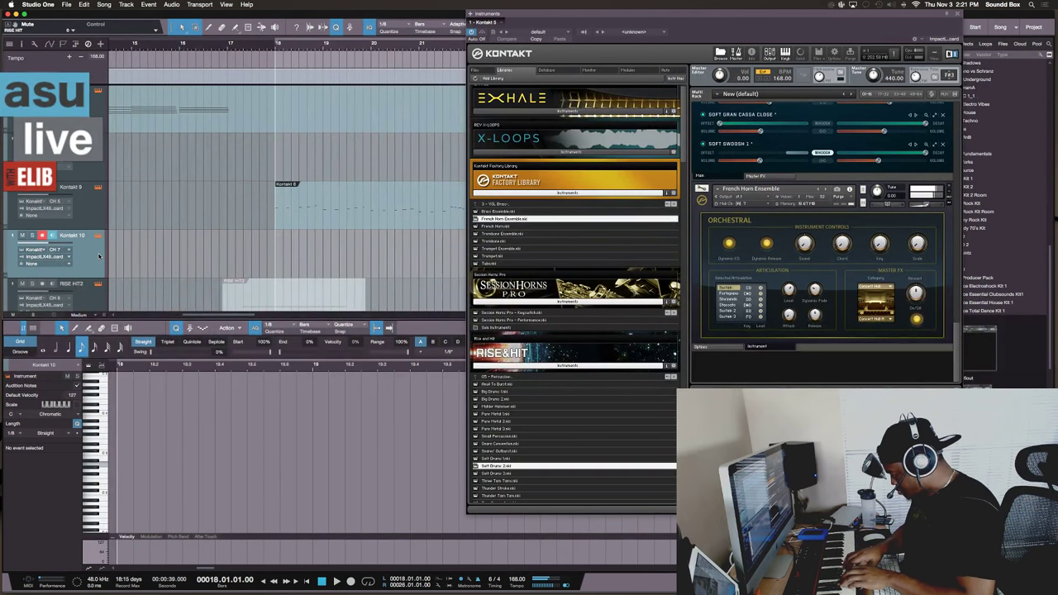
{"action": "key", "text": "space"}
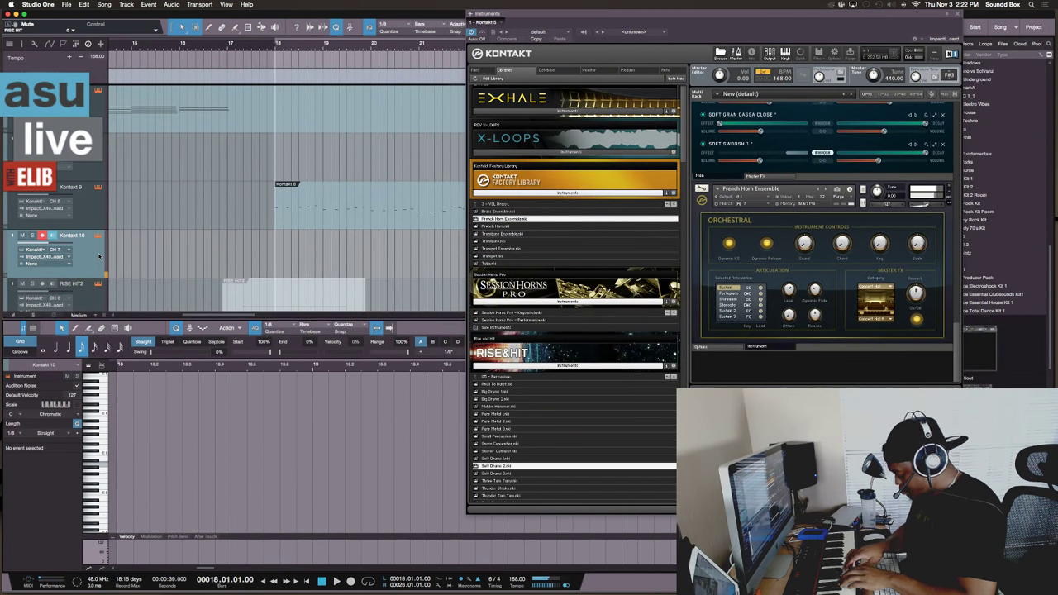
Record a French horn take on the Kontakt 10 track from bar 18 and play it back
{"action": "key", "text": "KP_Multiply"}
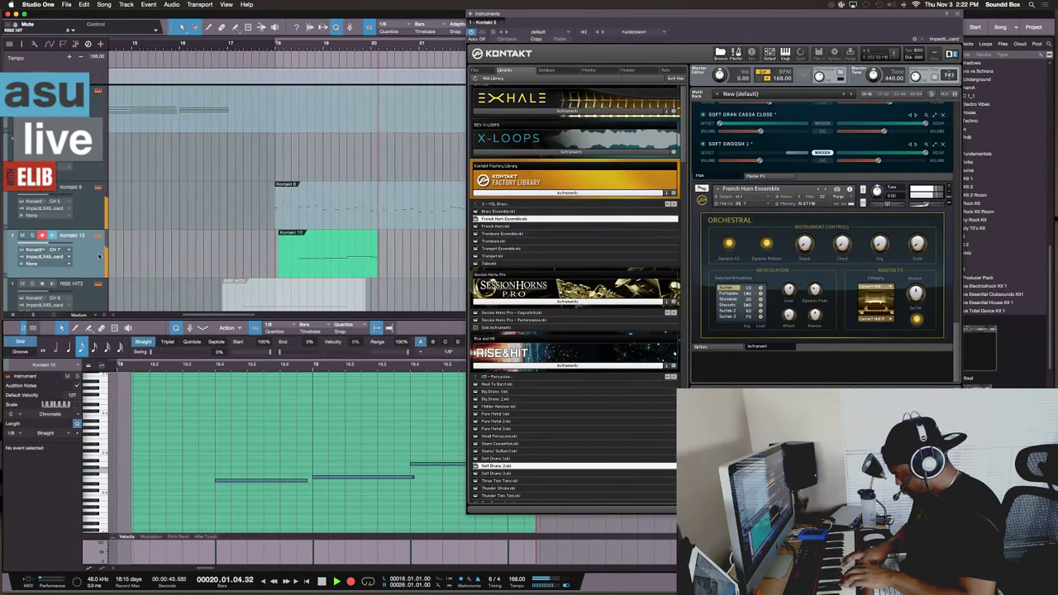
{"action": "key", "text": "space"}
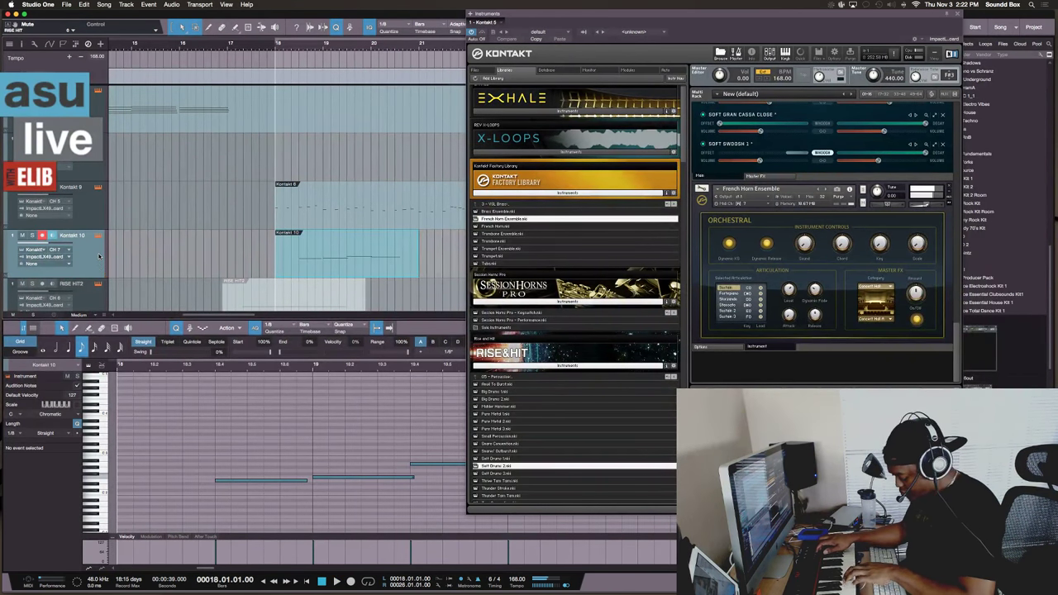
{"action": "key", "text": "space"}
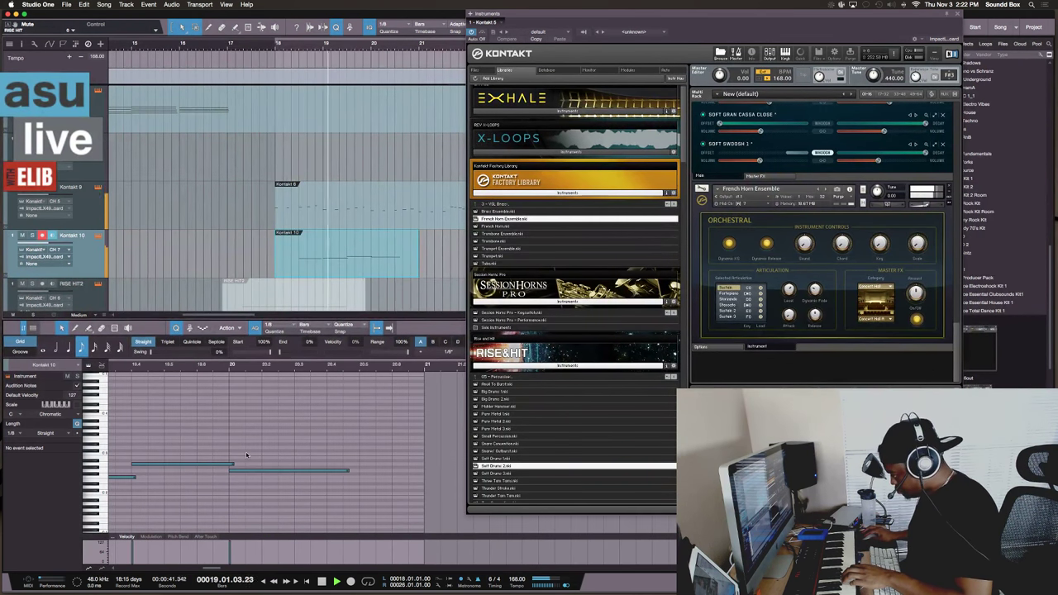
Lower the recorded horn note at bar 20 by two semitones to F 2 during playback and stop the song
{"action": "left_click", "coordinate": [264, 472]}
{"action": "key", "text": "Down"}
{"action": "key", "text": "Down"}
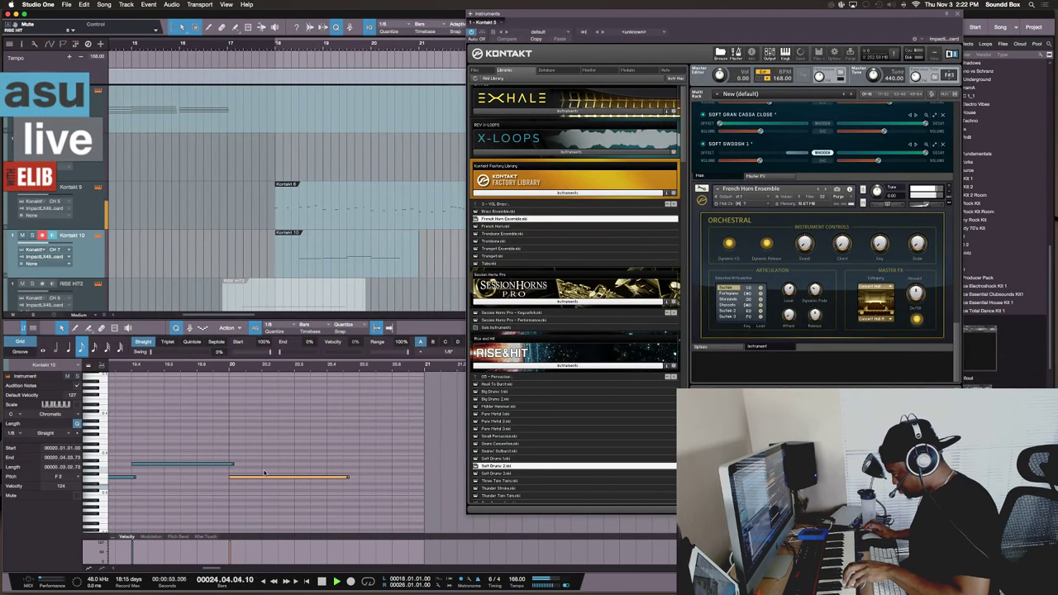
{"action": "key", "text": "space"}
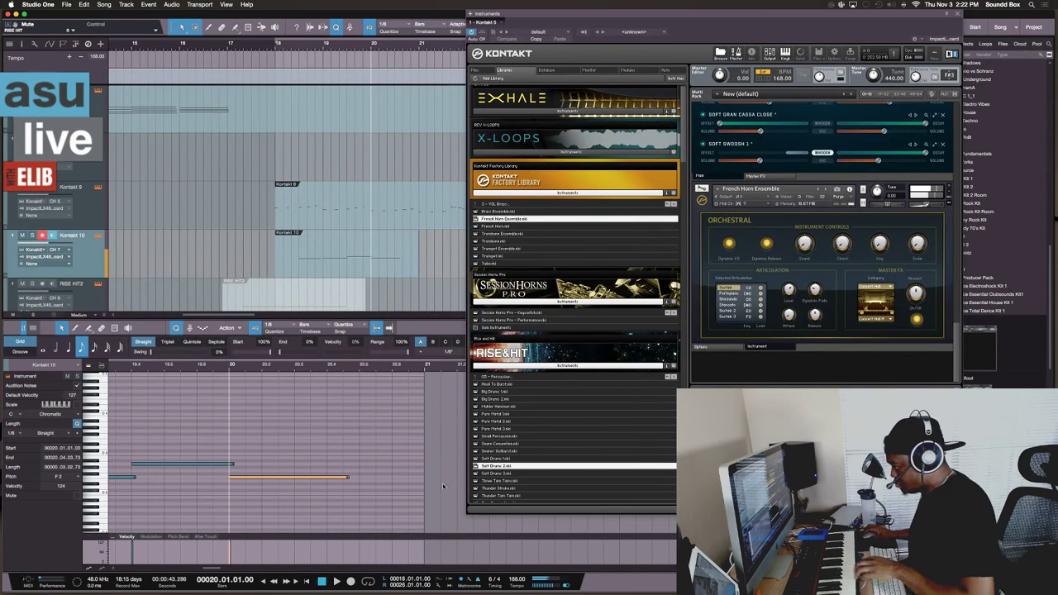
{"action": "left_click", "coordinate": [425, 462]}
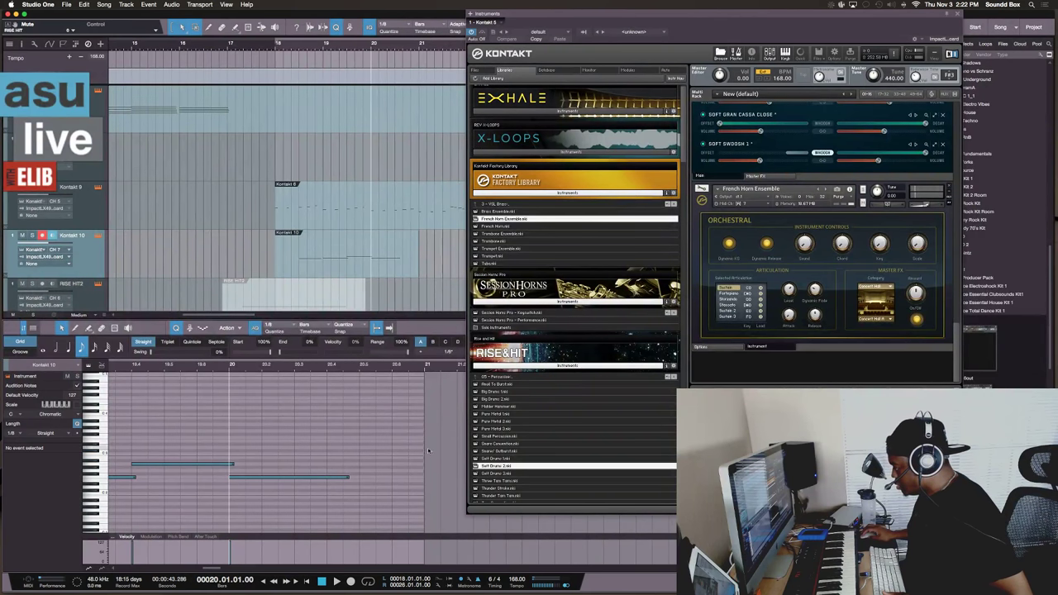
Hide the note editor and close the Kontakt window to uncover the full arrangement
{"action": "key", "text": "F3"}
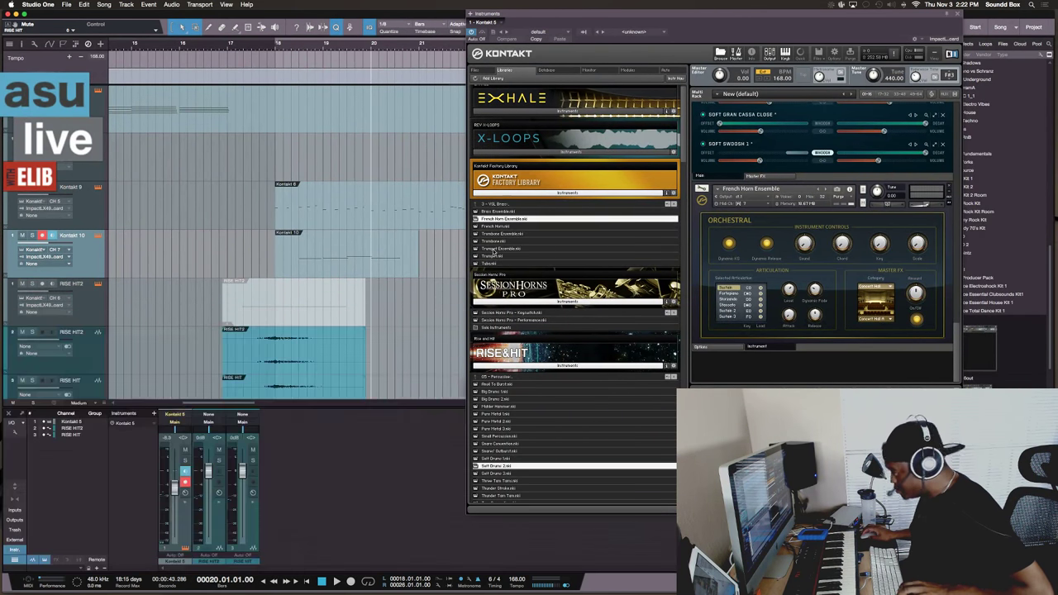
{"action": "key", "text": "F3"}
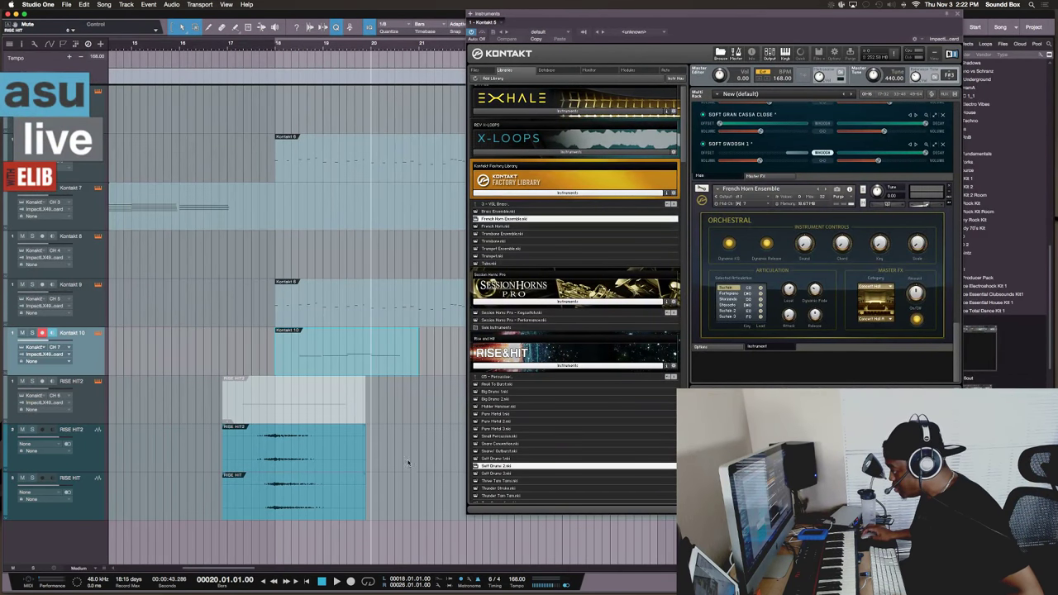
{"action": "left_click", "coordinate": [958, 14]}
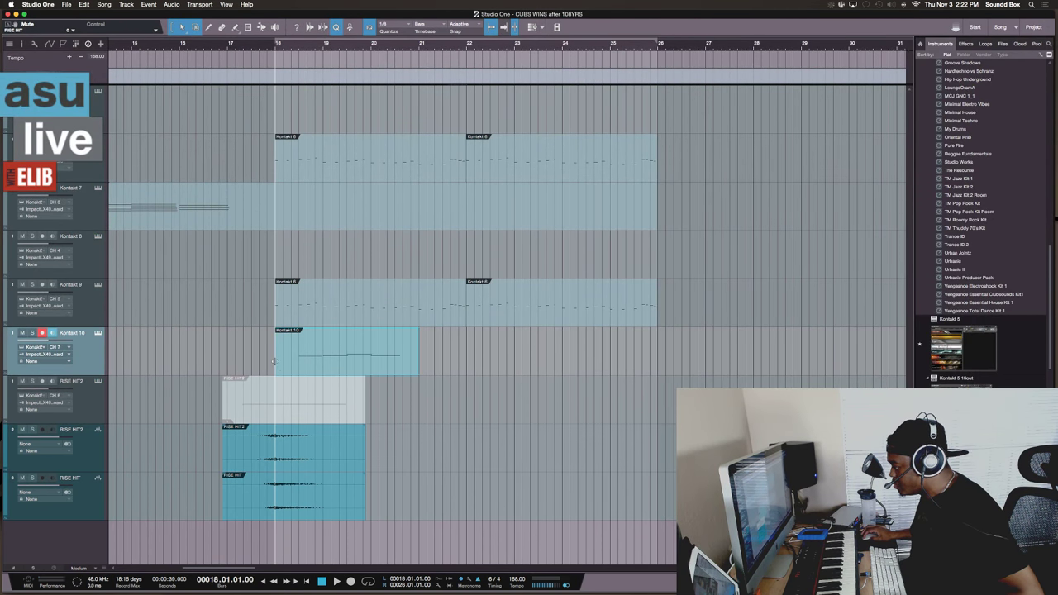
Resize the Kontakt 10 clip to run from bar 18 beat 3 to bar 26 and open it in the note editor
{"action": "left_click_drag", "start_coordinate": [274, 360], "coordinate": [292, 363]}
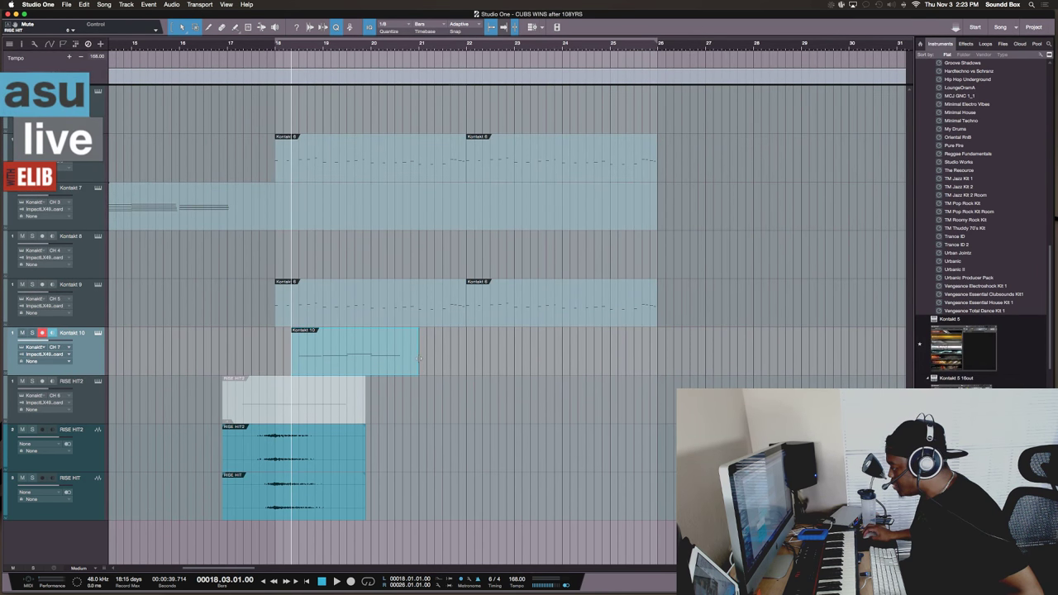
{"action": "left_click_drag", "start_coordinate": [419, 358], "coordinate": [658, 365]}
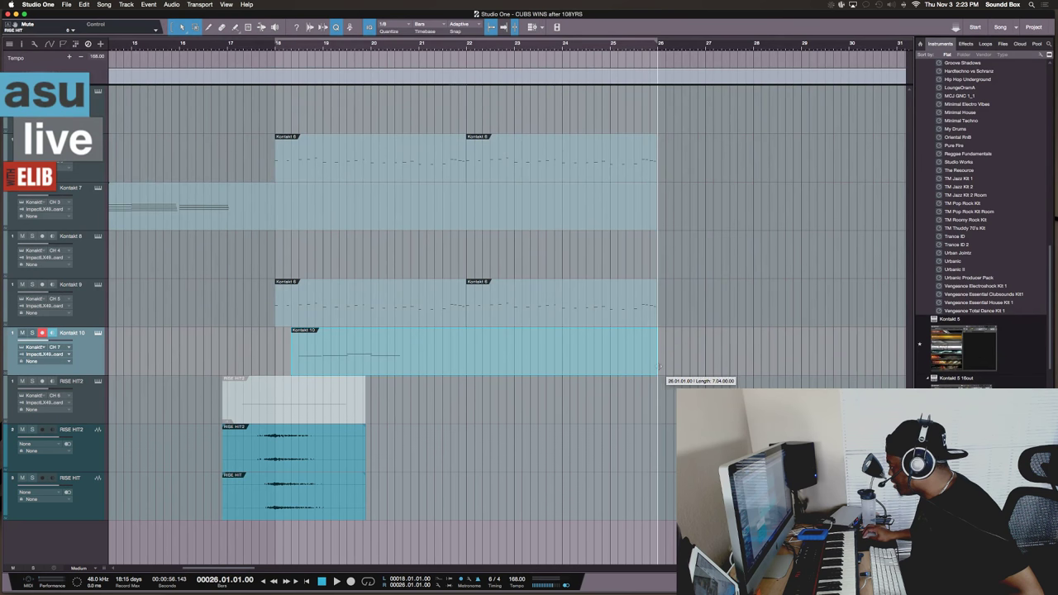
{"action": "double_click", "coordinate": [417, 358]}
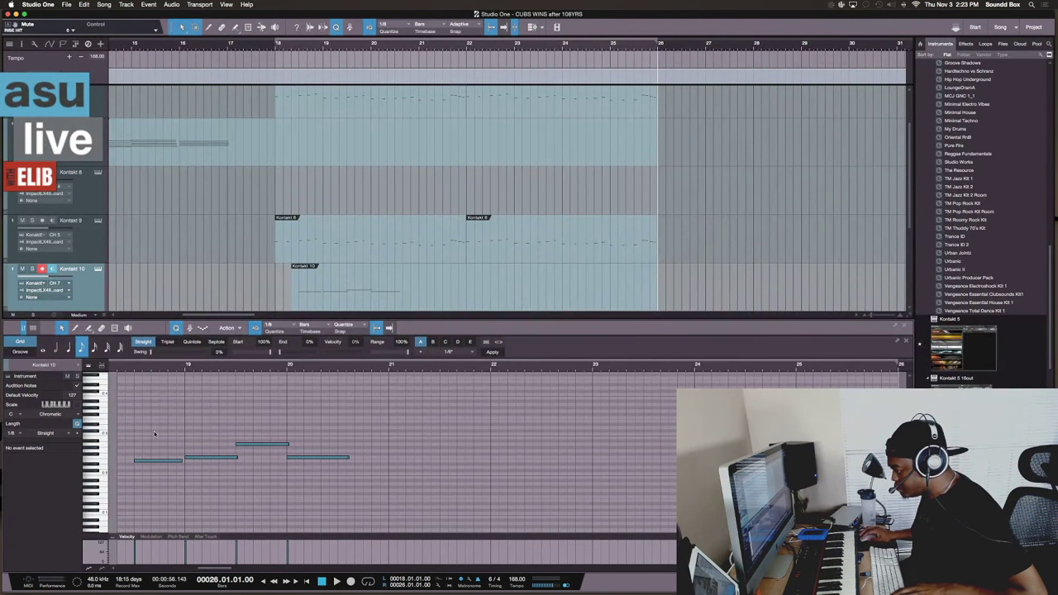
Duplicate the four recorded horn notes to start at bar 21 beat 4 and play back the copies
{"action": "left_click_drag", "start_coordinate": [150, 429], "coordinate": [350, 479]}
{"action": "key", "text": "d"}
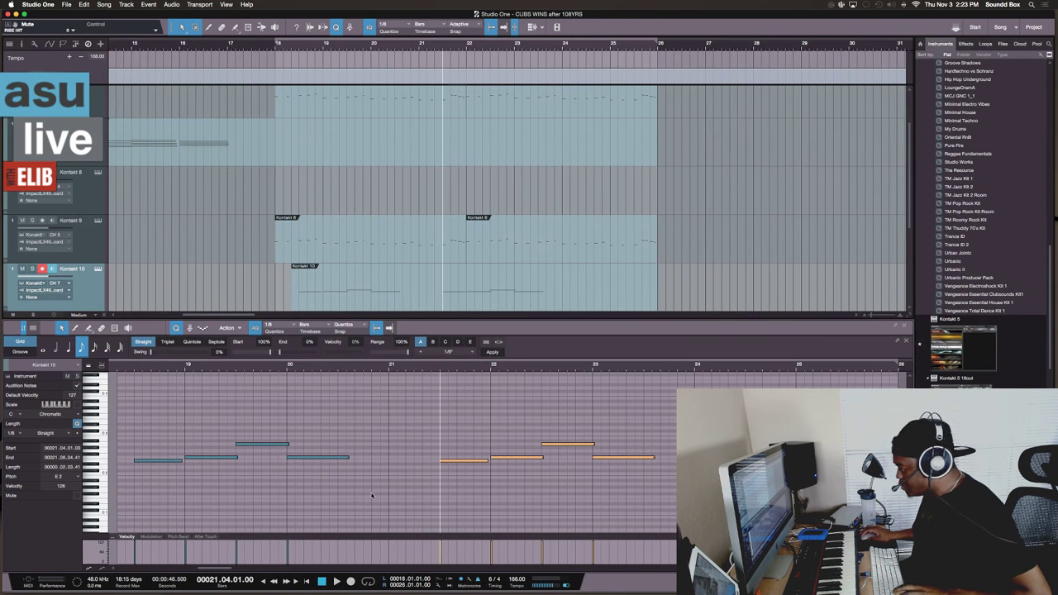
{"action": "key", "text": "space"}
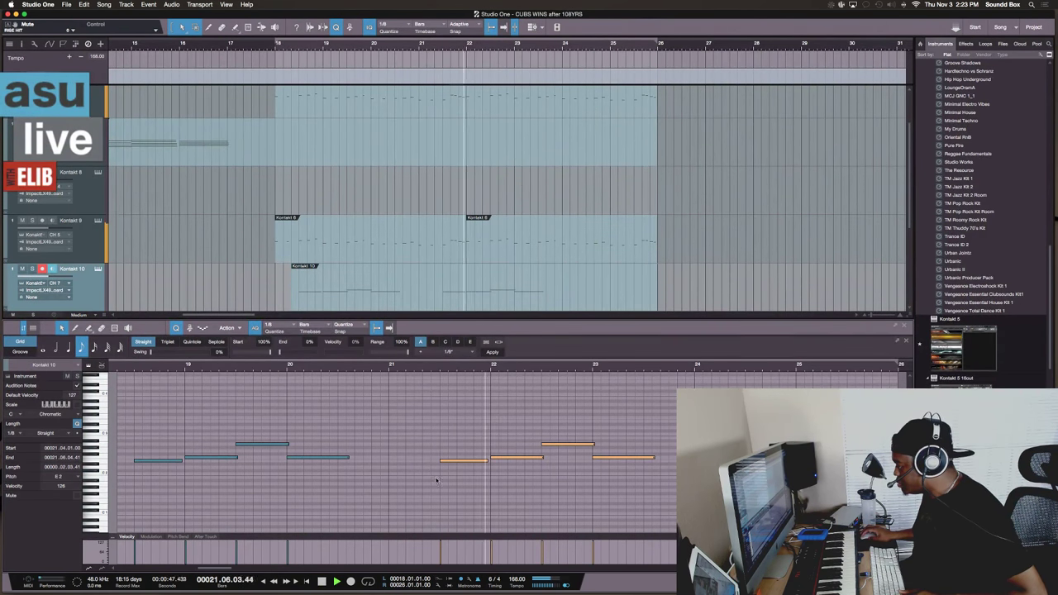
{"action": "key", "text": "space"}
{"action": "key", "text": "space"}
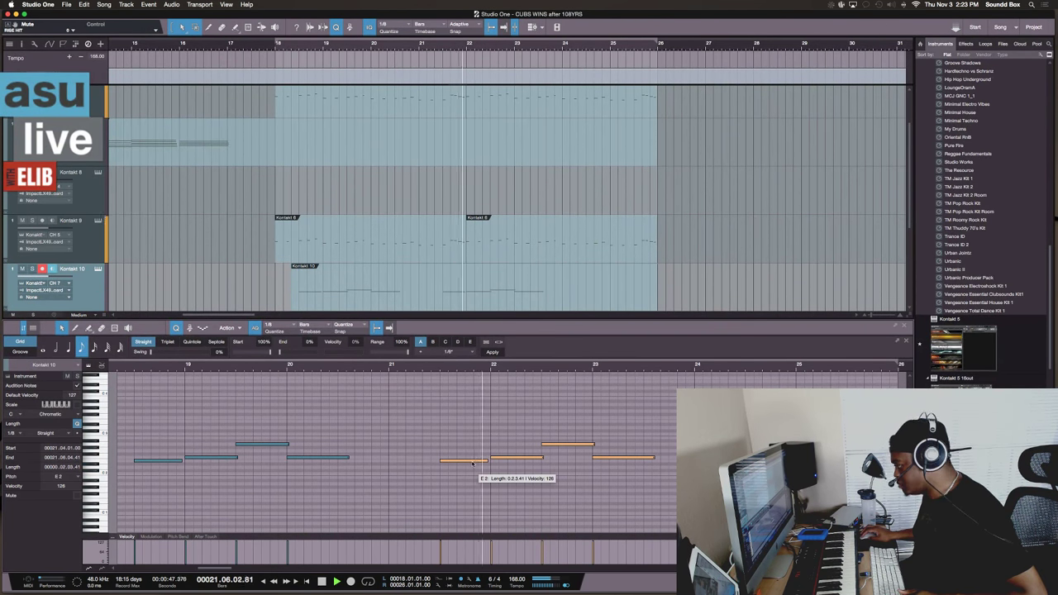
{"action": "key", "text": "space"}
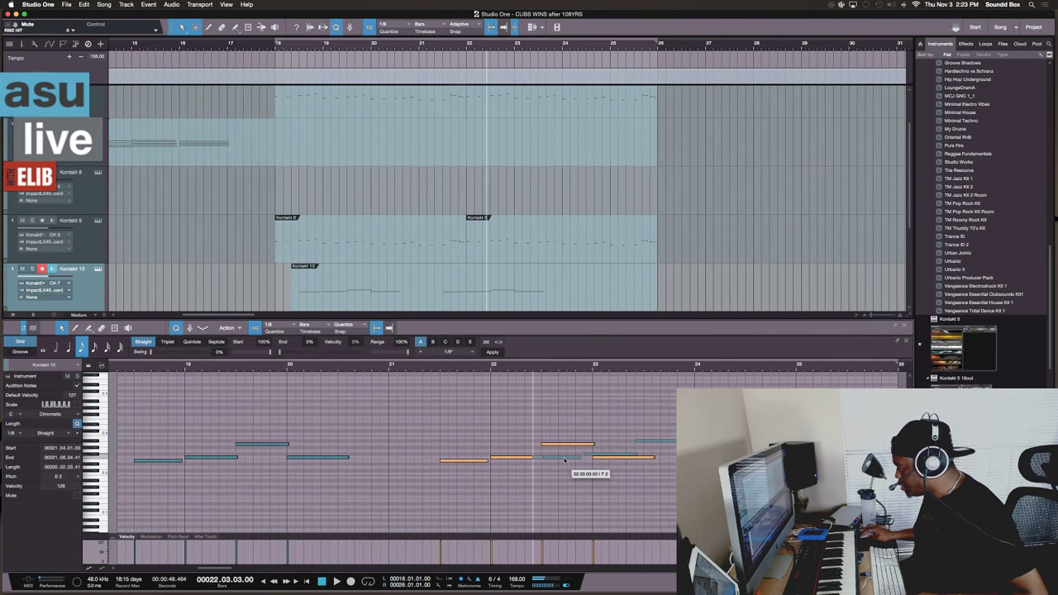
Move the duplicated phrase to start at bar 22 beat 4 on E 2, auditioning its position
{"action": "left_click_drag", "start_coordinate": [567, 446], "coordinate": [570, 460]}
{"action": "key", "text": "space"}
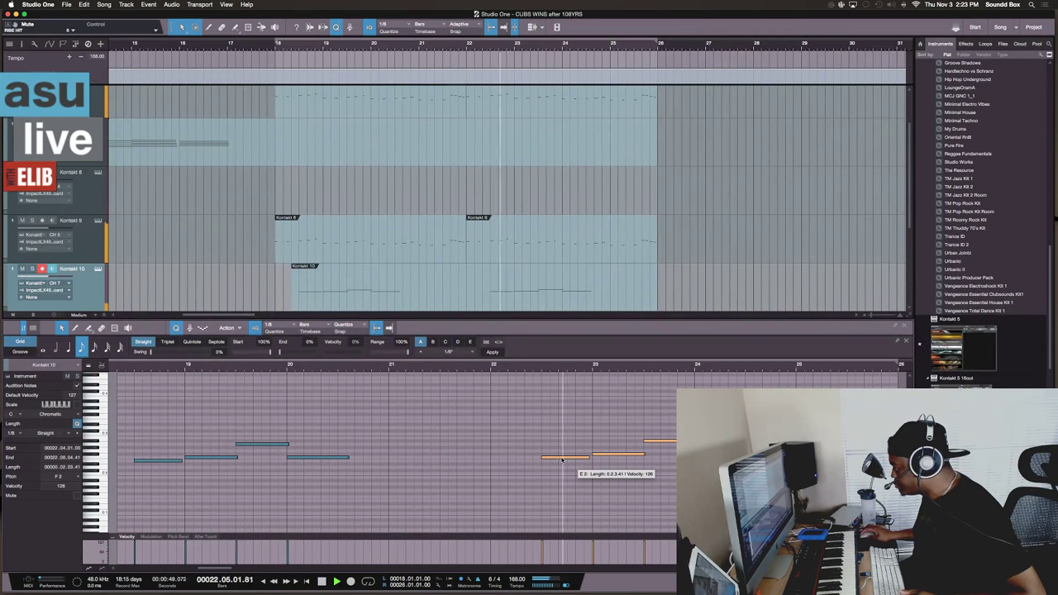
{"action": "key", "text": "space"}
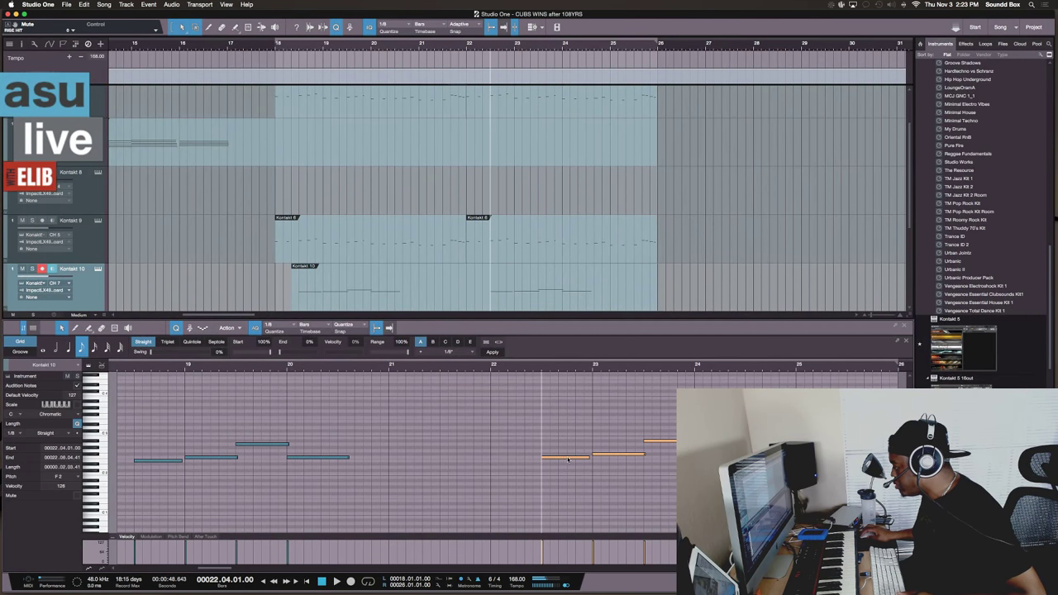
{"action": "left_click_drag", "start_coordinate": [567, 458], "coordinate": [566, 462]}
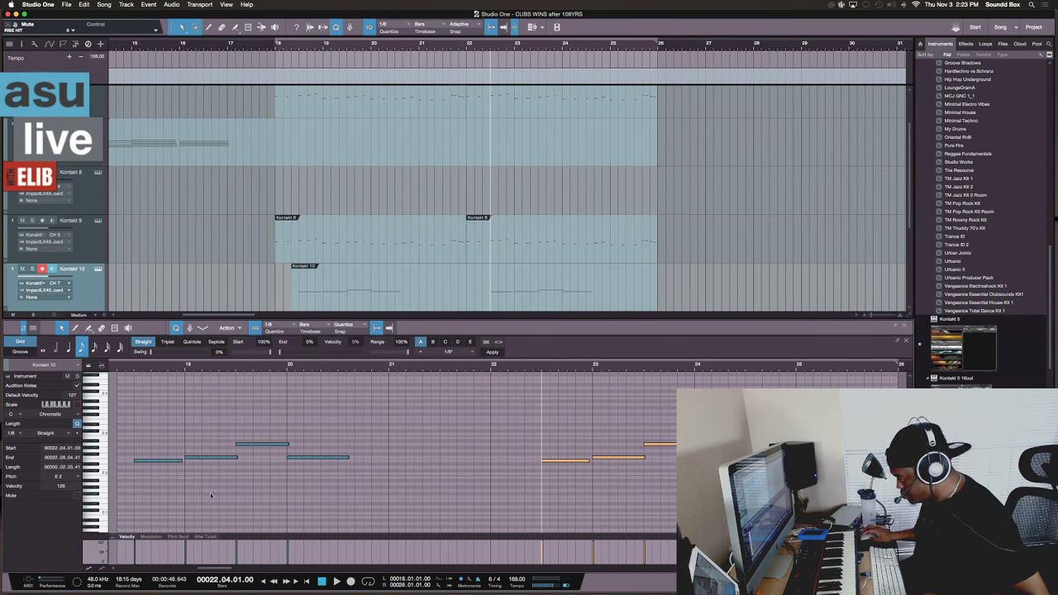
Compare the opening notes of both horn phrases and play back the second phrase from bar 22
{"action": "left_click_drag", "start_coordinate": [125, 458], "coordinate": [671, 484]}
{"action": "key", "text": "space"}
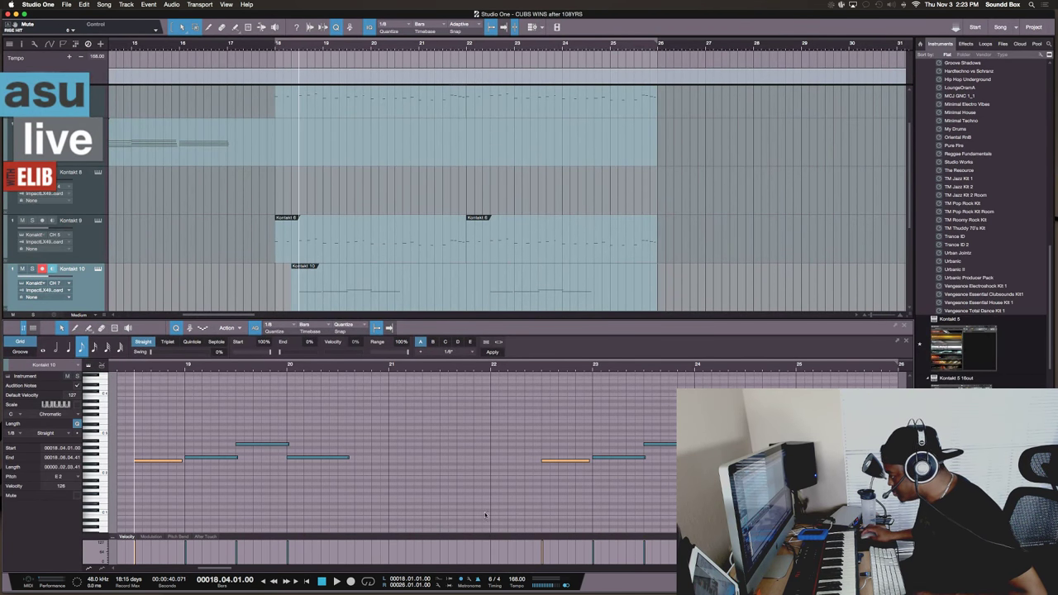
{"action": "left_click", "coordinate": [497, 495]}
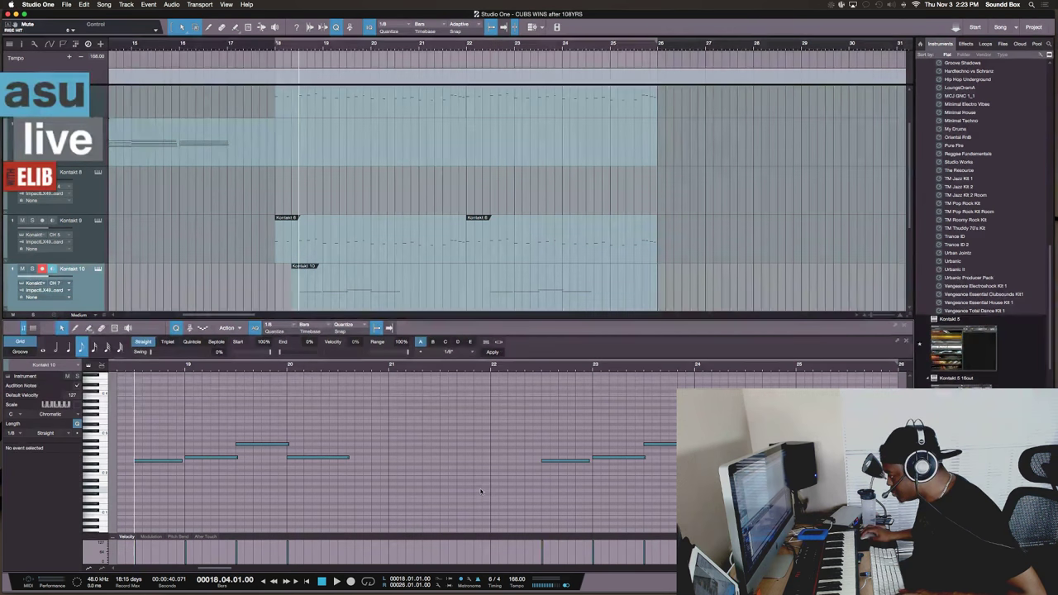
{"action": "left_click", "coordinate": [493, 368]}
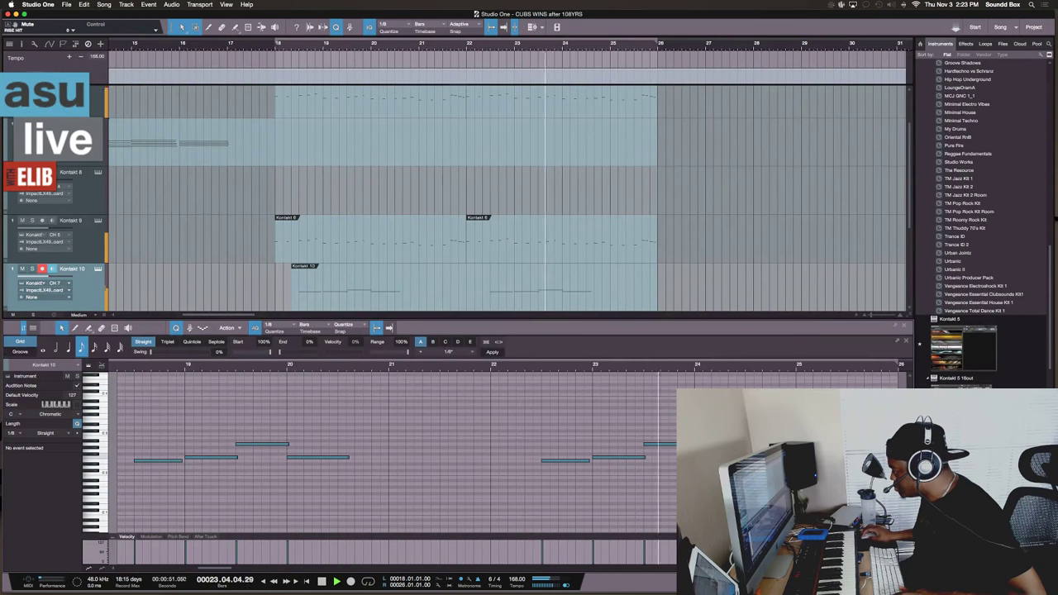
{"action": "key", "text": "space"}
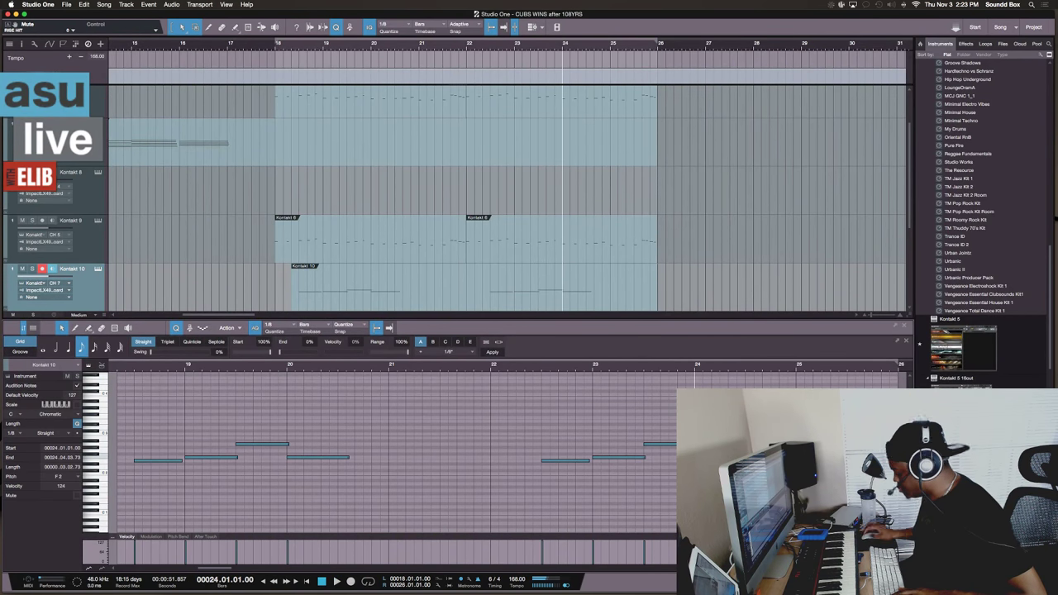
Lower the second phrase's last note at bar 24 to D 2 and play the horn part from bar 18 beat 3
{"action": "key", "text": "space"}
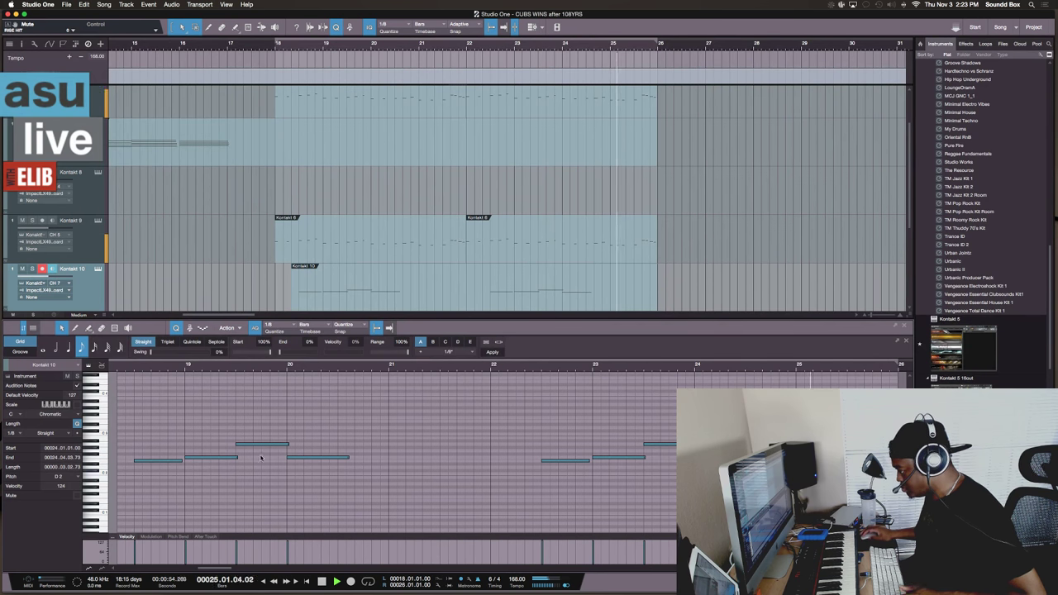
{"action": "key", "text": "space"}
{"action": "left_click", "coordinate": [118, 372]}
{"action": "key", "text": "space"}
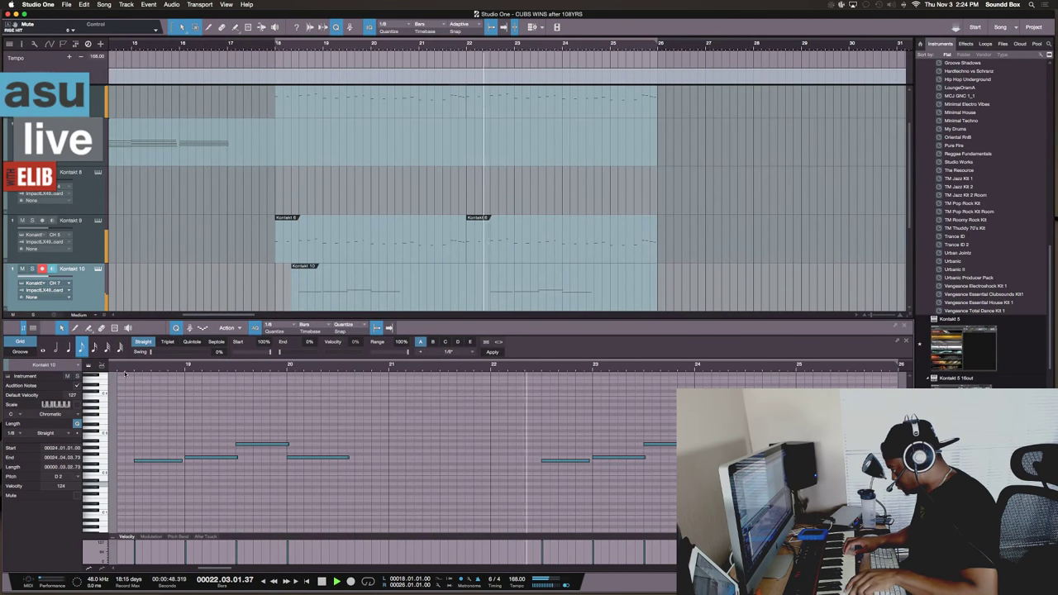
{"action": "key", "text": "space"}
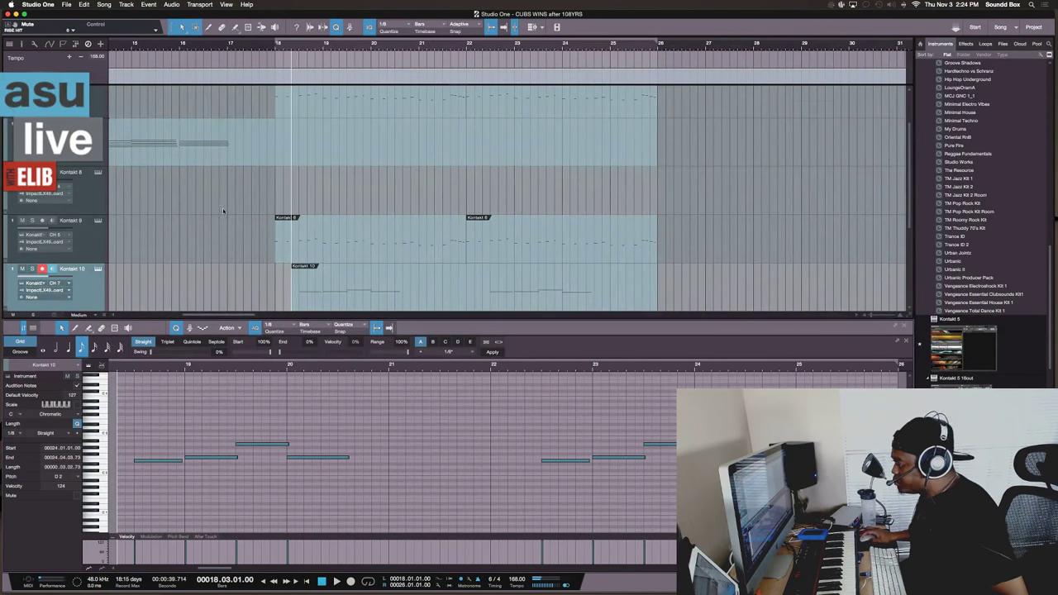
Examine the whole horn part and the arrangement's lower tracks at a wider zoom
{"action": "scroll", "coordinate": [223, 210], "scroll_direction": "down", "scroll_amount": 3}
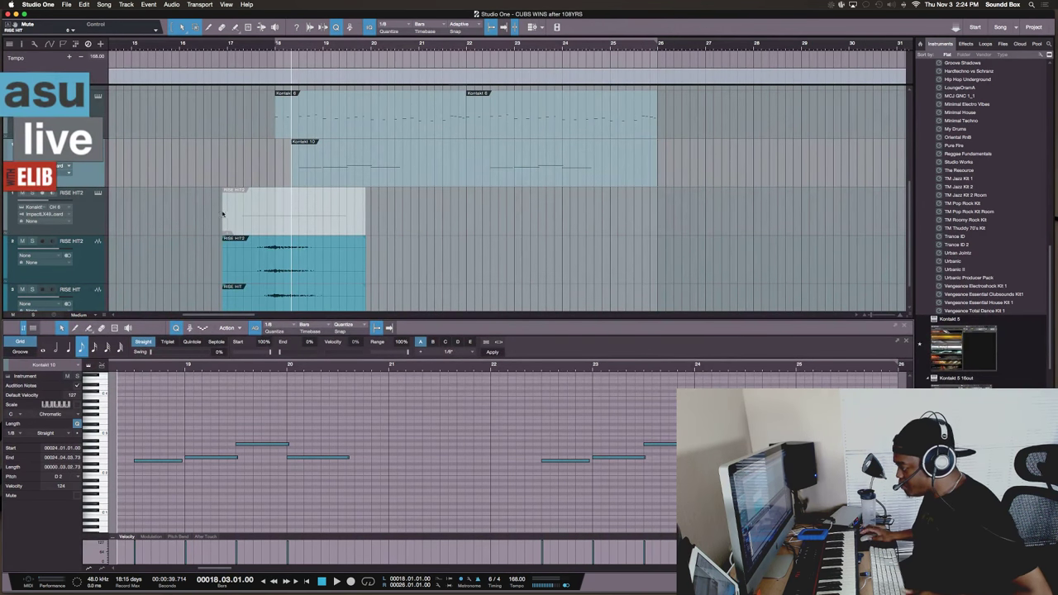
{"action": "scroll", "coordinate": [221, 214], "scroll_direction": "left", "scroll_amount": 1}
{"action": "scroll", "coordinate": [219, 212], "scroll_direction": "down", "scroll_amount": 1}
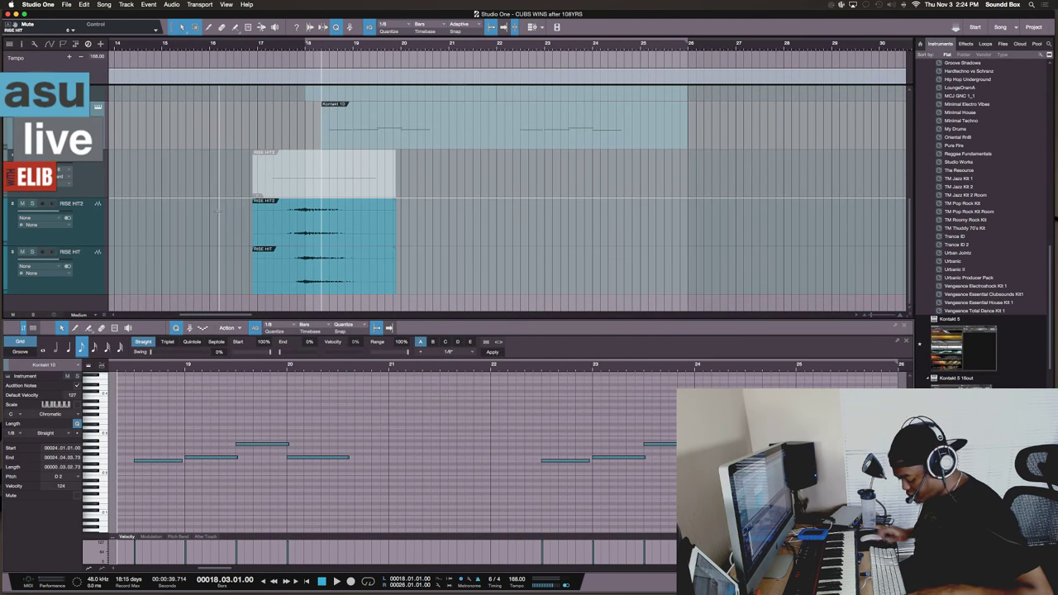
{"action": "key", "text": "shift+w"}
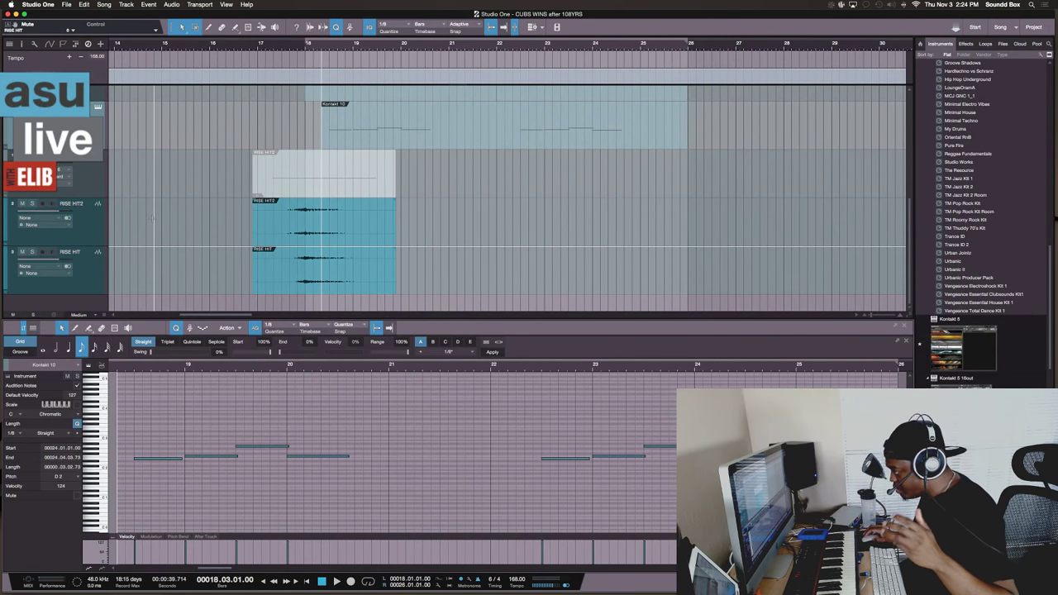
{"action": "scroll", "coordinate": [145, 222], "scroll_direction": "up", "scroll_amount": 2}
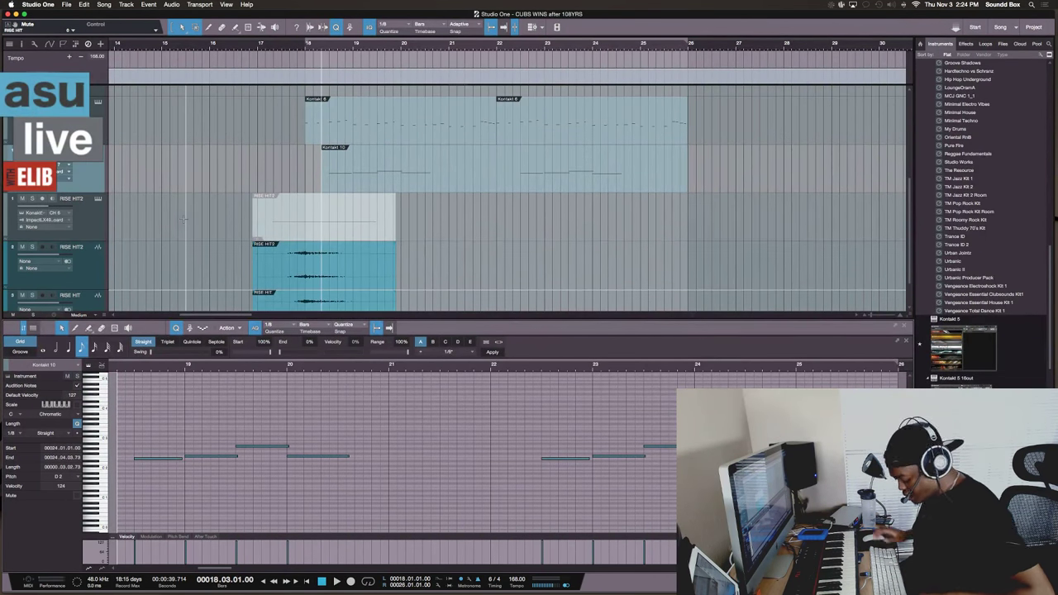
{"action": "key", "text": "w"}
{"action": "key", "text": "w"}
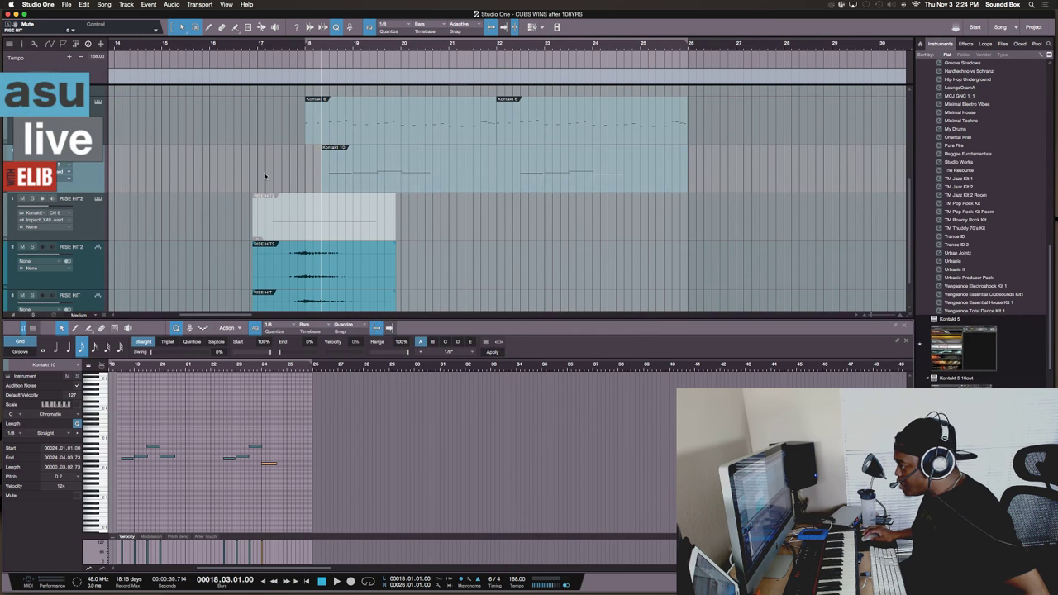
{"action": "key", "text": "w"}
{"action": "key", "text": "w"}
{"action": "key", "text": "w"}
{"action": "key", "text": "shift+w"}
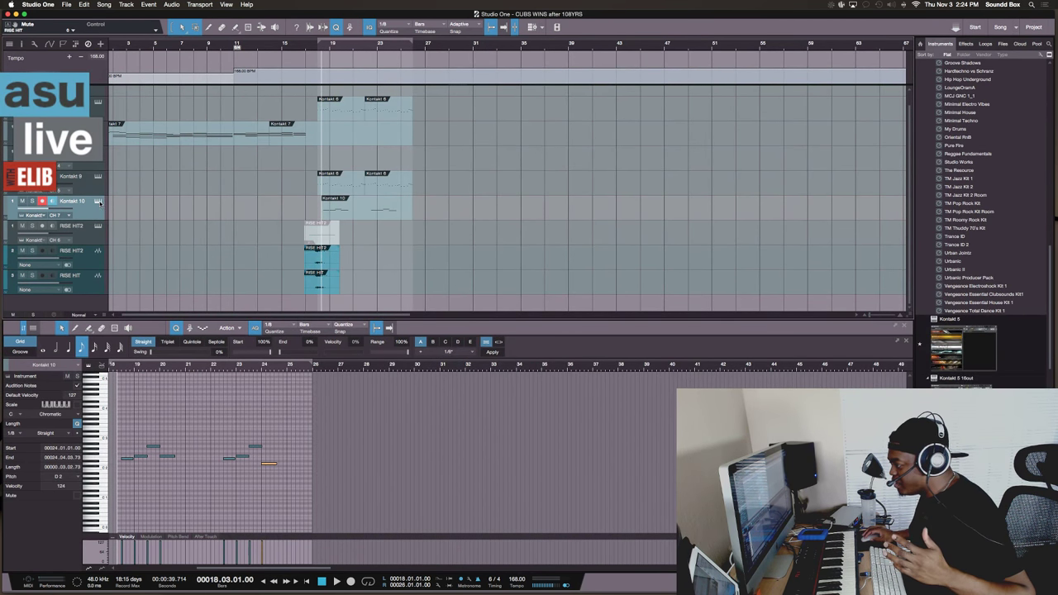
Open the Kontakt 10 track's instrument and browse the loaded instruments and sound libraries for a percussion source
{"action": "left_click", "coordinate": [98, 201]}
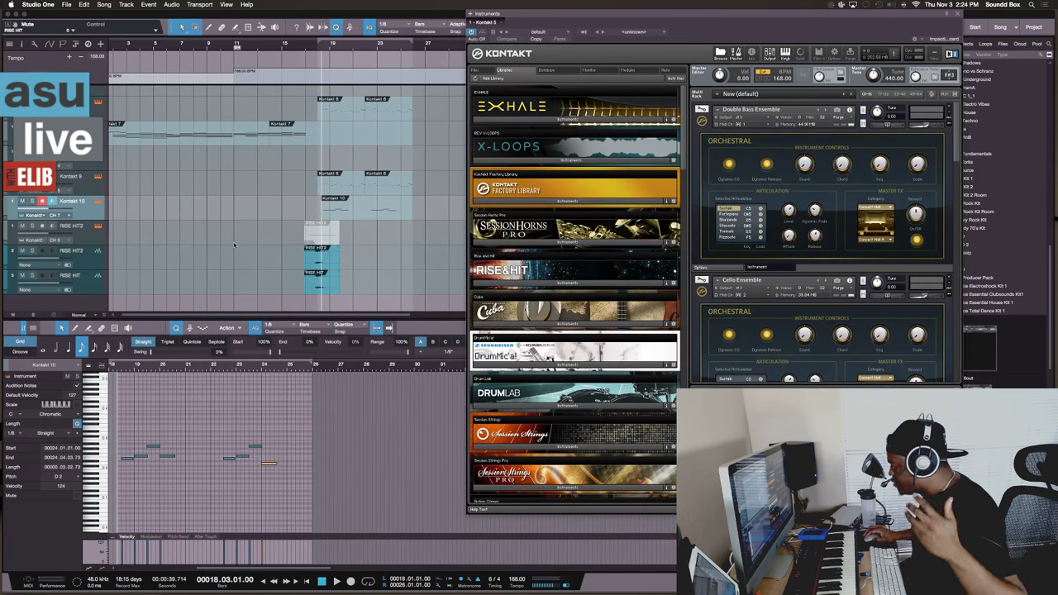
{"action": "scroll", "coordinate": [705, 326], "scroll_direction": "down", "scroll_amount": 15}
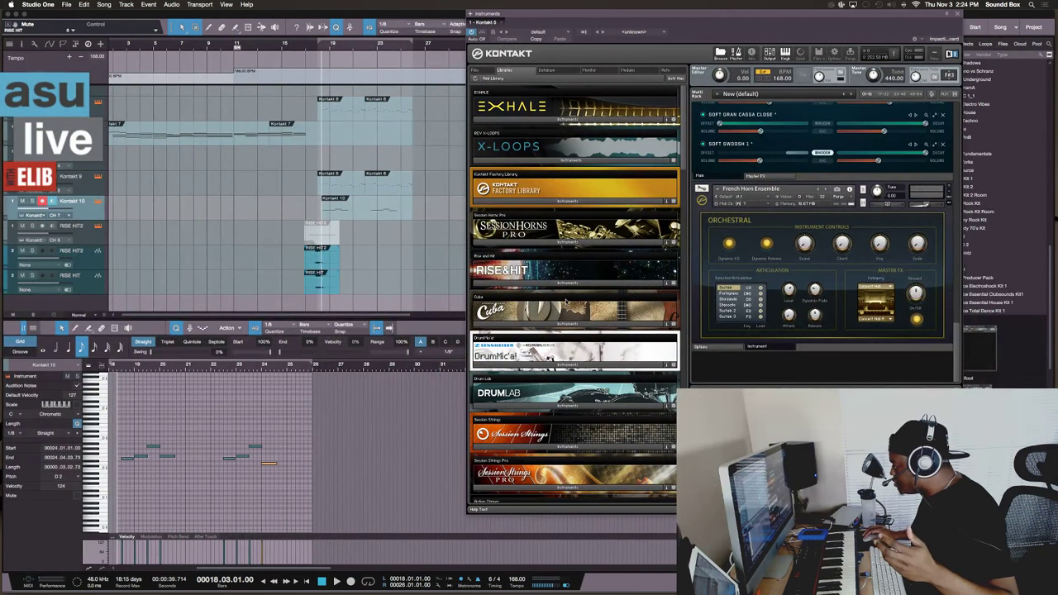
{"action": "scroll", "coordinate": [565, 302], "scroll_direction": "down", "scroll_amount": 10}
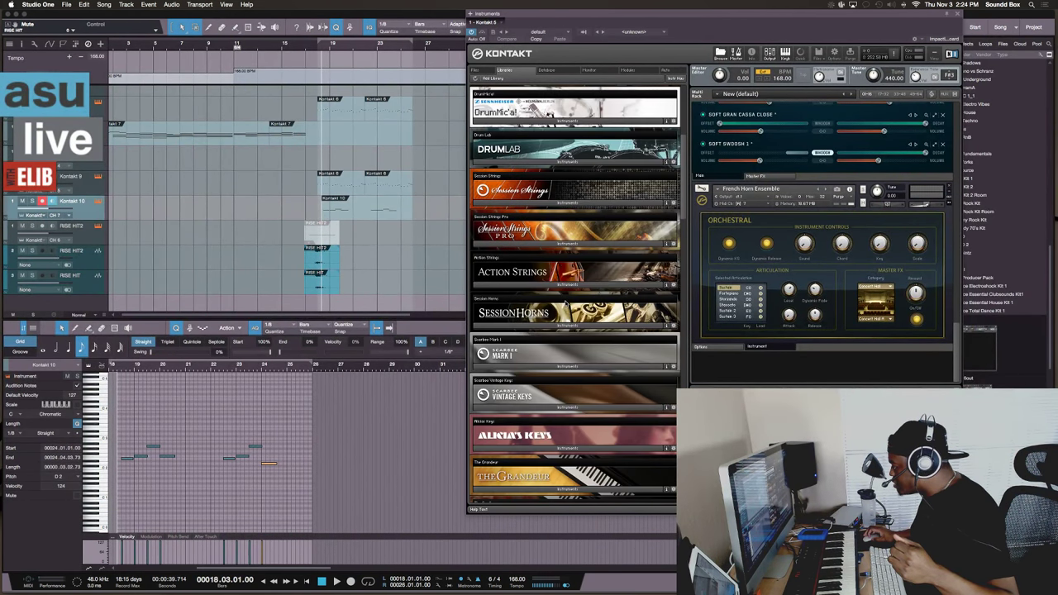
{"action": "scroll", "coordinate": [562, 309], "scroll_direction": "up", "scroll_amount": 10}
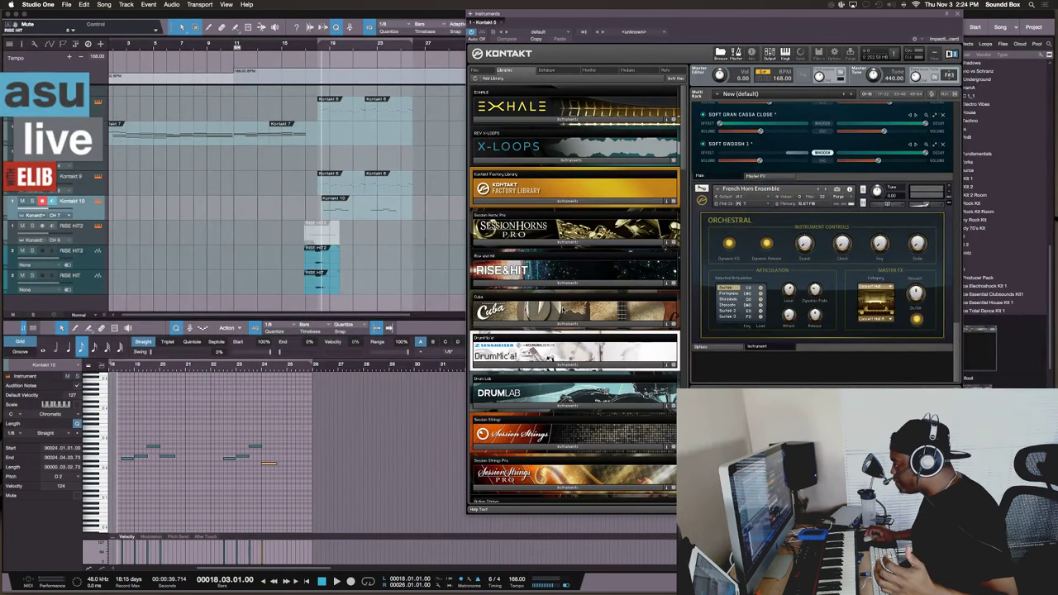
{"action": "scroll", "coordinate": [564, 310], "scroll_direction": "down", "scroll_amount": 15}
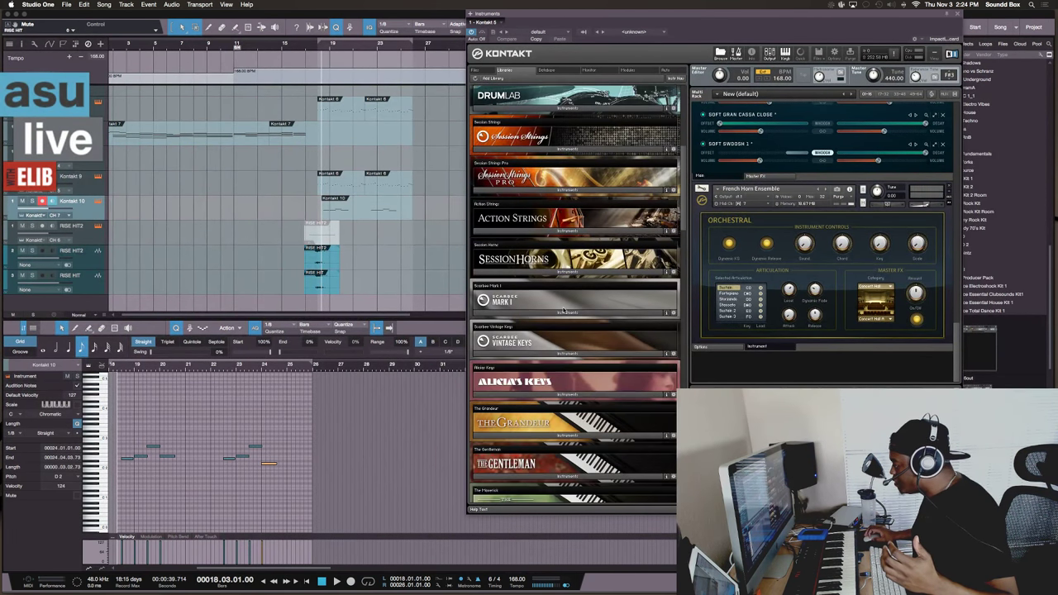
{"action": "scroll", "coordinate": [564, 311], "scroll_direction": "down", "scroll_amount": 2}
{"action": "scroll", "coordinate": [563, 310], "scroll_direction": "down", "scroll_amount": 20}
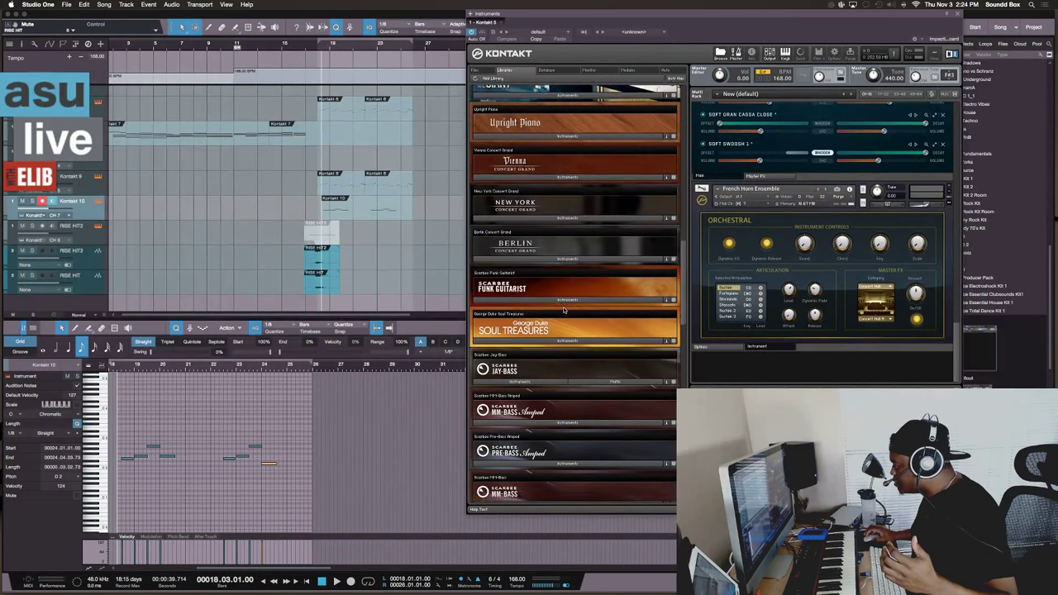
{"action": "scroll", "coordinate": [564, 311], "scroll_direction": "down", "scroll_amount": 20}
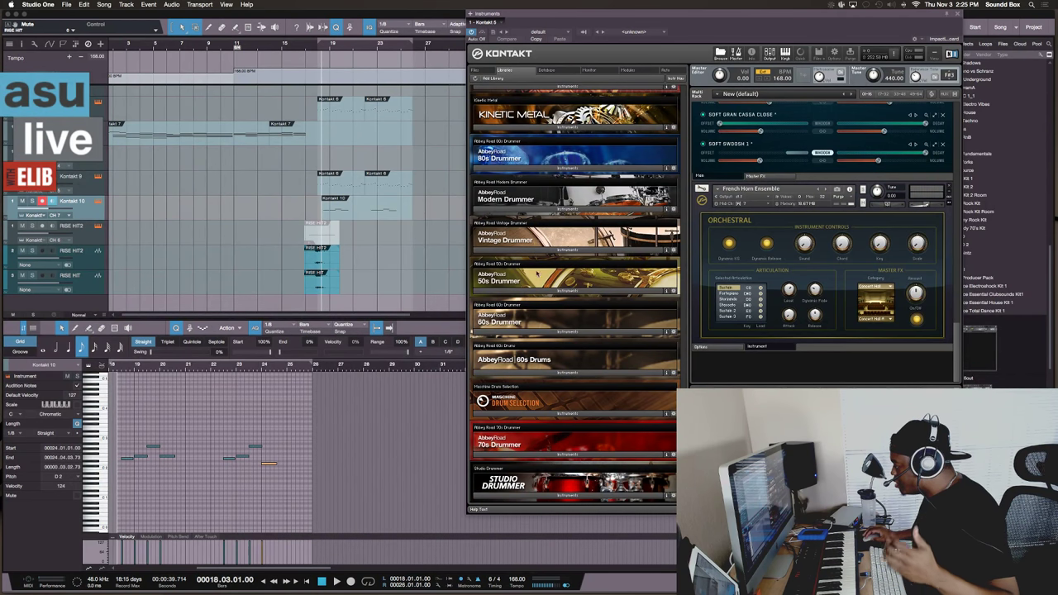
{"action": "scroll", "coordinate": [545, 429], "scroll_direction": "up", "scroll_amount": 1}
{"action": "scroll", "coordinate": [544, 429], "scroll_direction": "up", "scroll_amount": 7}
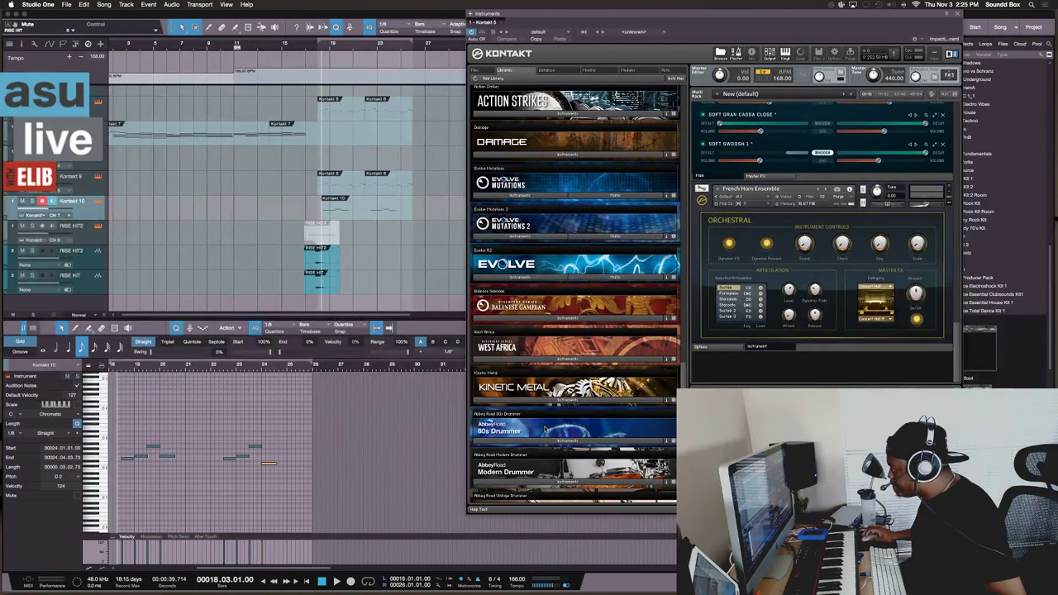
{"action": "scroll", "coordinate": [544, 429], "scroll_direction": "up", "scroll_amount": 5}
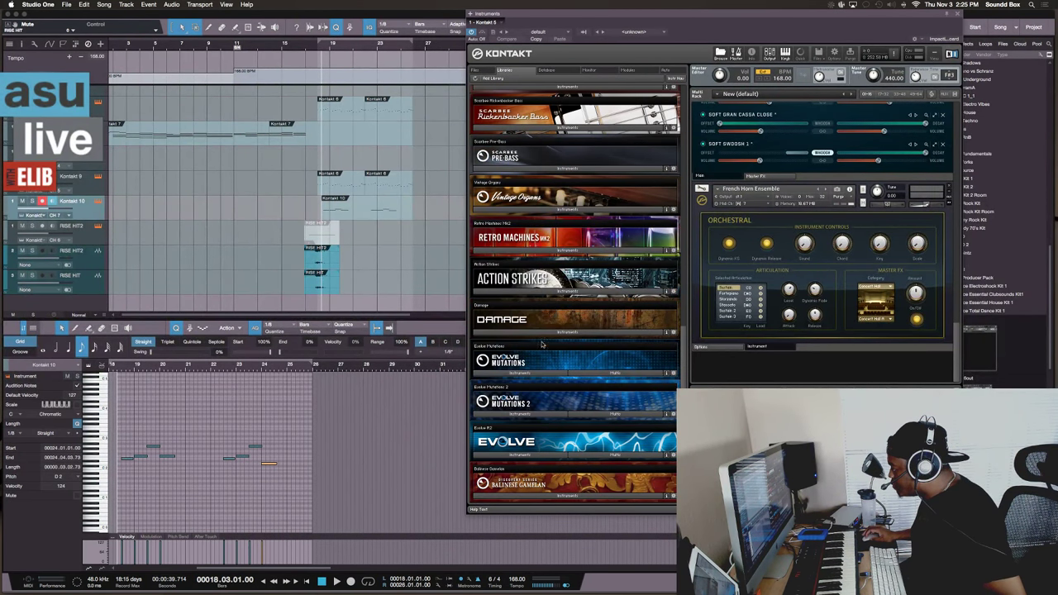
Load PERC Ethnic Drums Menu from the 02 Ethnic Drums folder of the Damage library's 02 Percussion Kits
{"action": "left_click", "coordinate": [541, 331]}
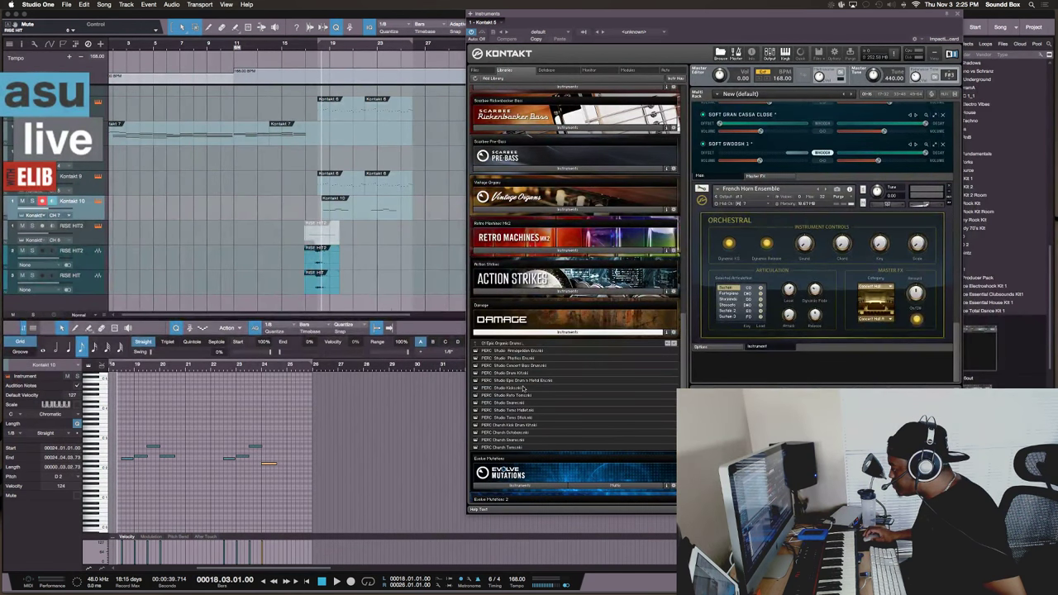
{"action": "left_click", "coordinate": [494, 344]}
{"action": "left_click", "coordinate": [502, 350]}
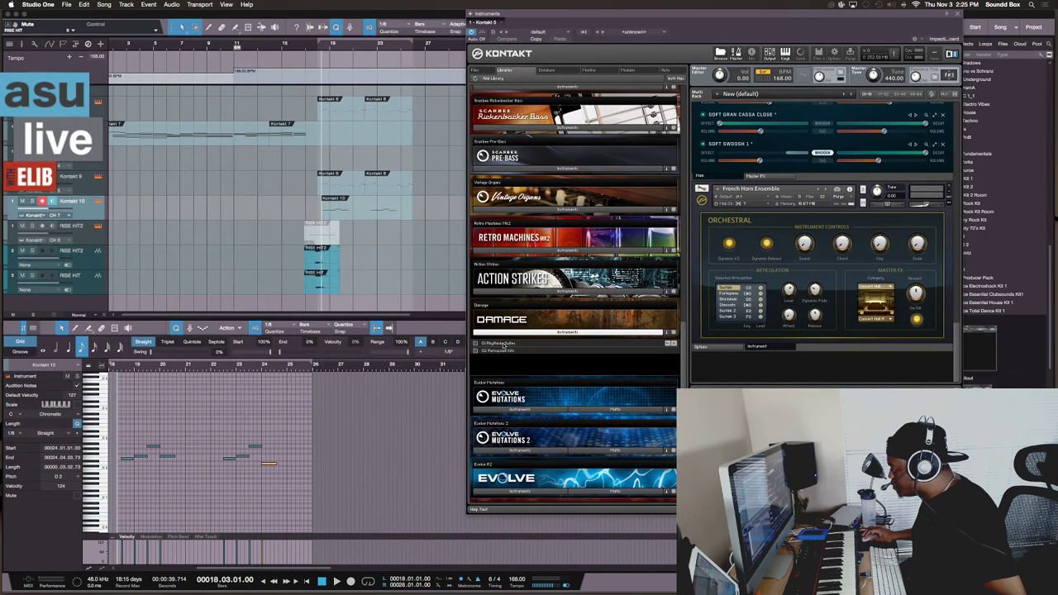
{"action": "left_click", "coordinate": [503, 351]}
{"action": "left_click", "coordinate": [502, 350]}
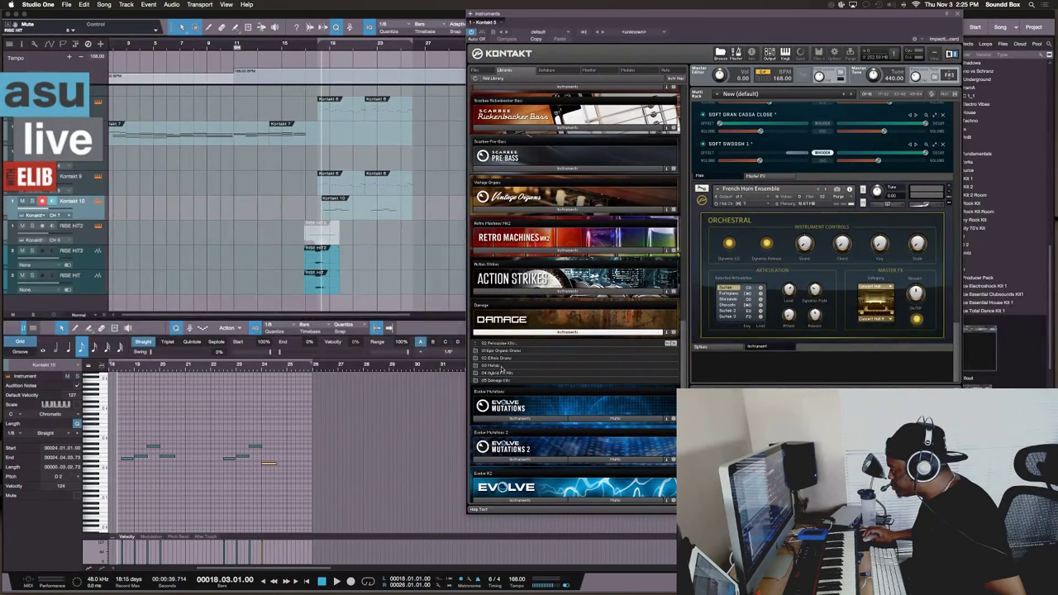
{"action": "left_click", "coordinate": [503, 358]}
{"action": "left_click", "coordinate": [507, 360]}
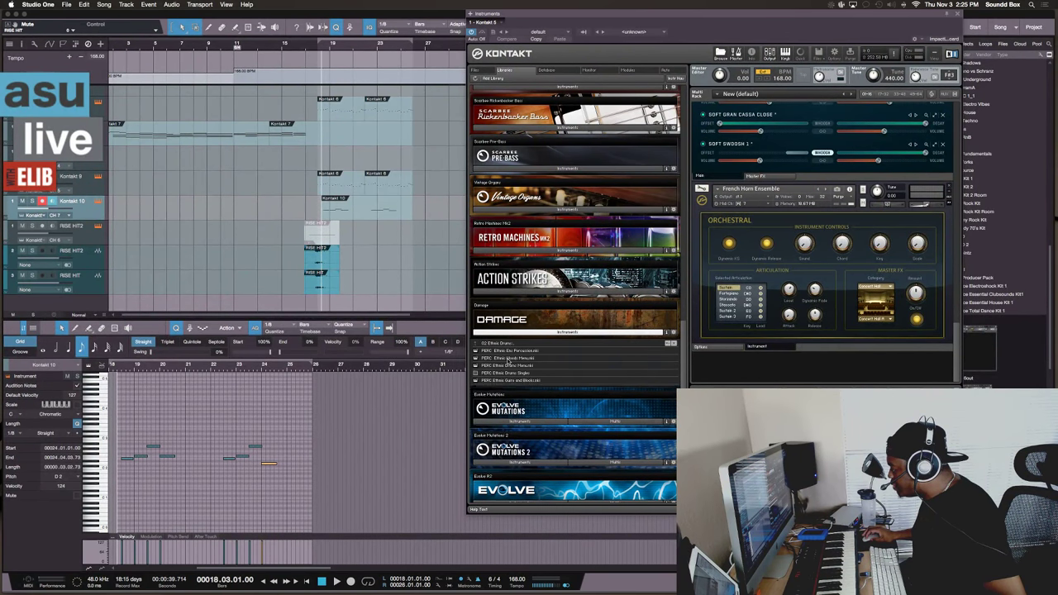
{"action": "left_click", "coordinate": [520, 366]}
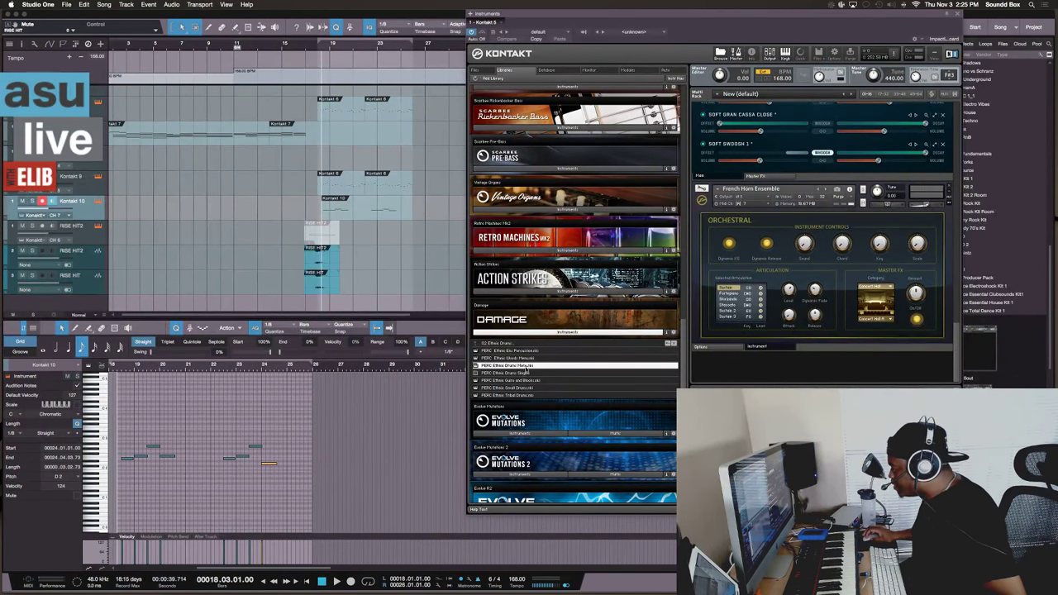
{"action": "double_click", "coordinate": [525, 366]}
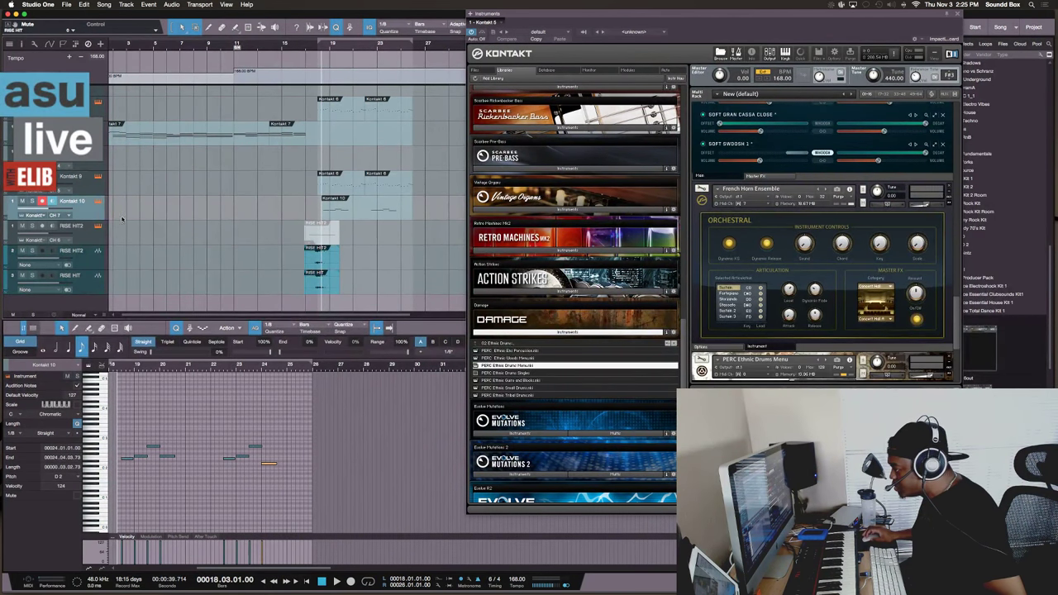
Duplicate the Kontakt 10 track, set the copy's MIDI channel to CH 8, and expand the PERC Ethnic Drums Menu instrument
{"action": "key", "text": "shift+d"}
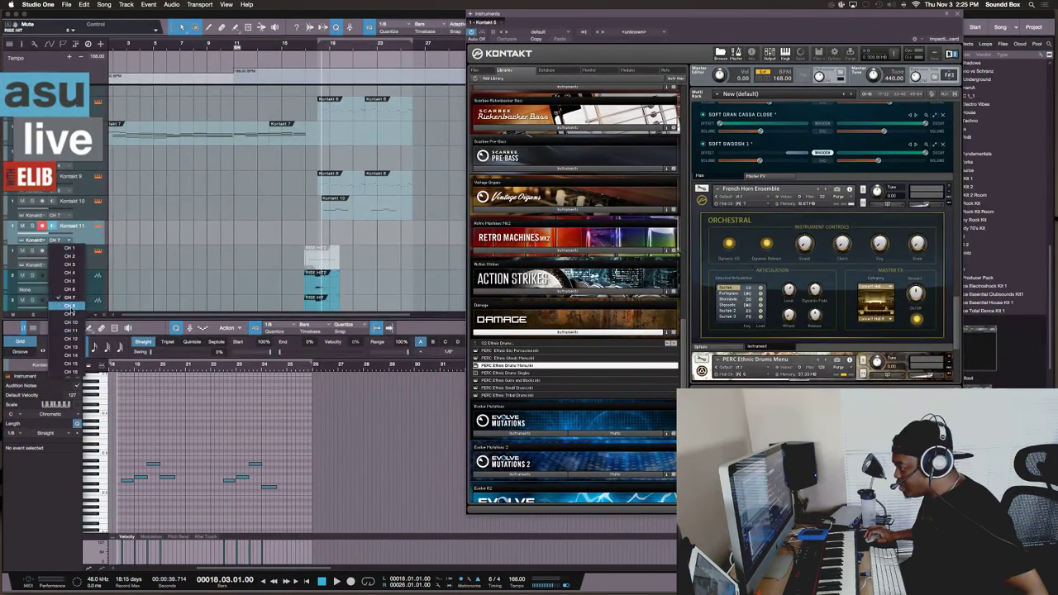
{"action": "left_click", "coordinate": [749, 375]}
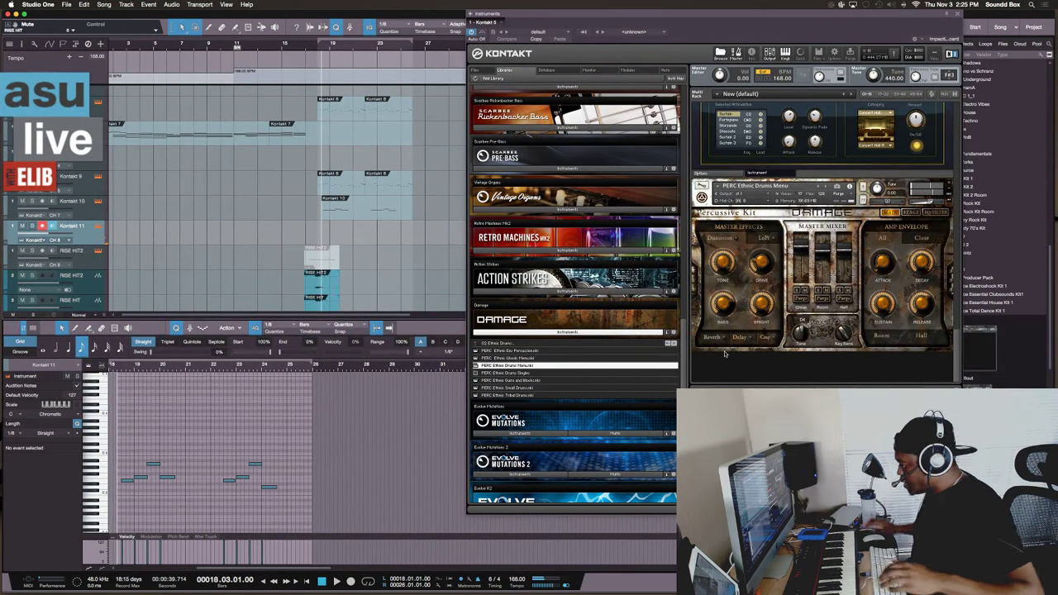
Set the audio device block size to 256 samples in the audio setup preferences
{"action": "key", "text": "super+comma"}
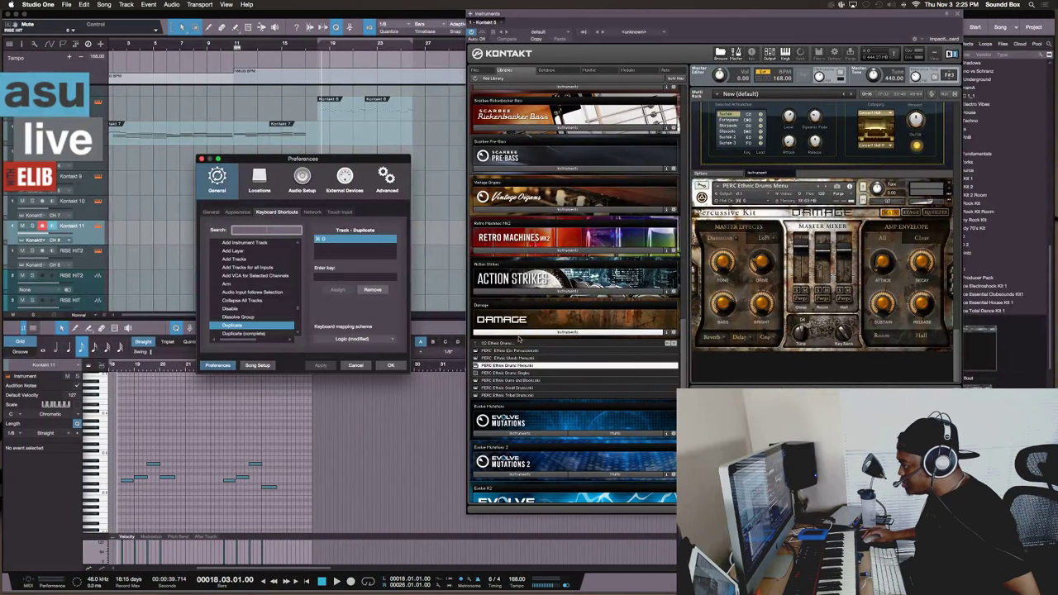
{"action": "left_click", "coordinate": [301, 182]}
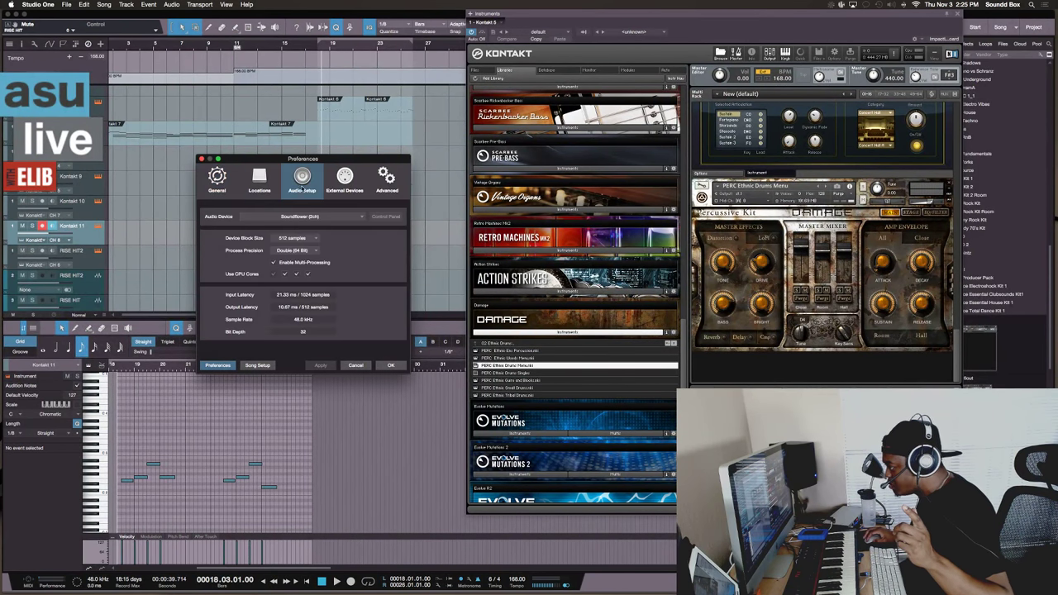
{"action": "left_click", "coordinate": [302, 237]}
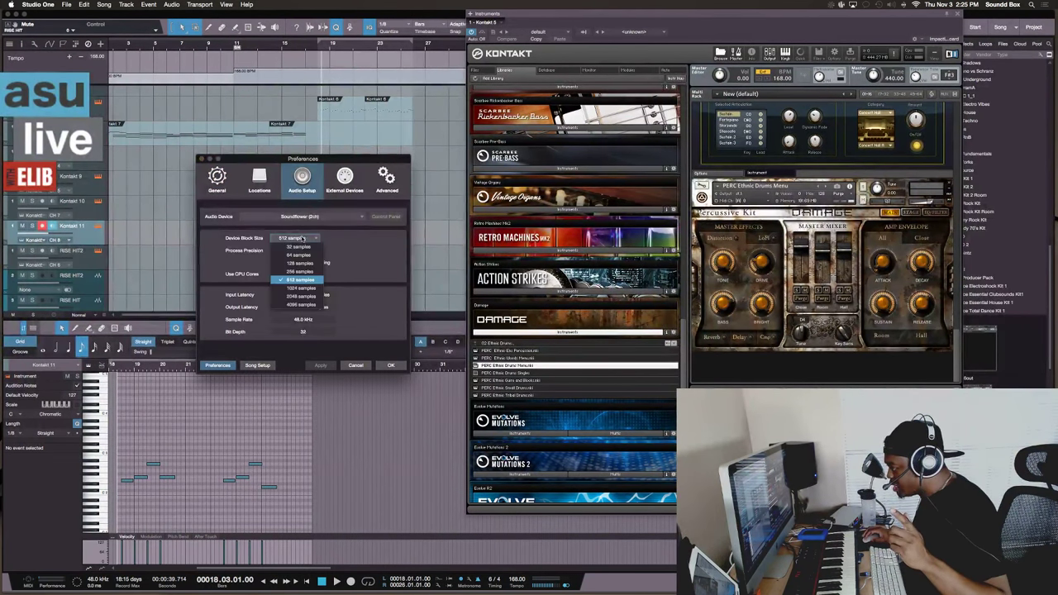
{"action": "left_click", "coordinate": [303, 273]}
{"action": "left_click", "coordinate": [384, 365]}
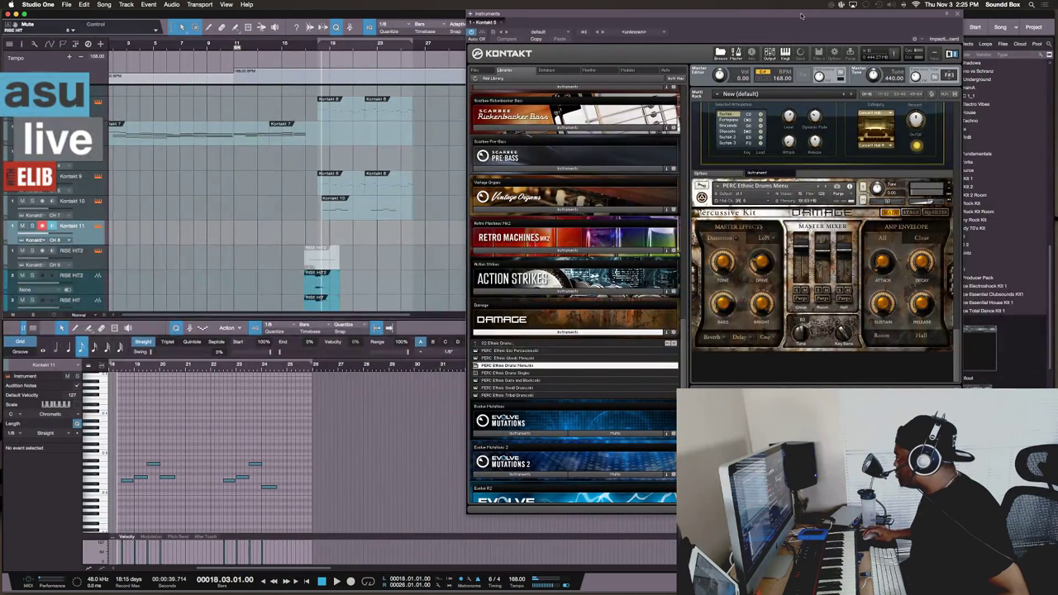
{"action": "left_click", "coordinate": [829, 5]}
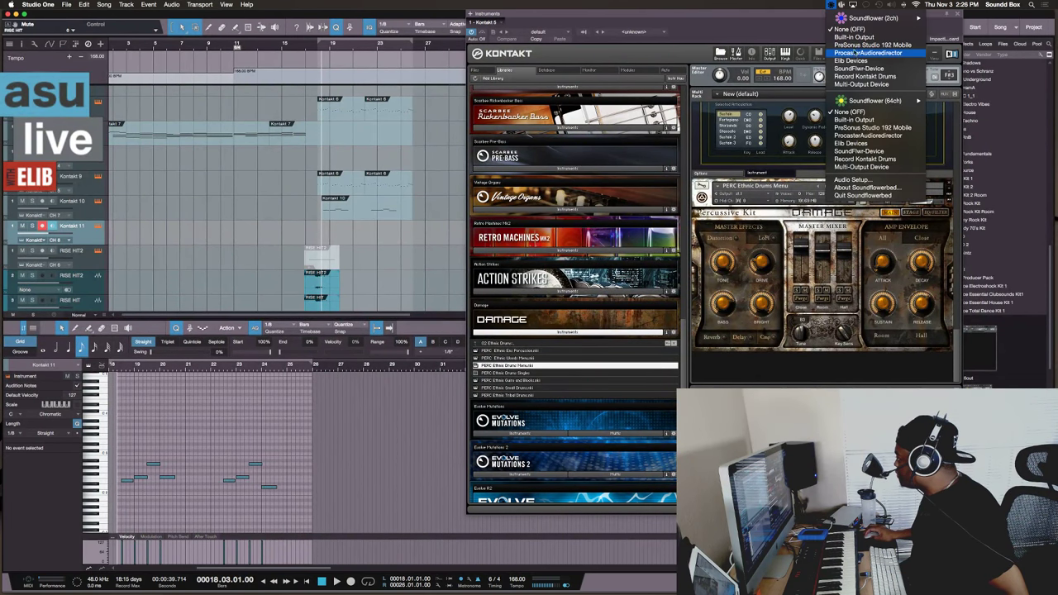
{"action": "mouse_move", "coordinate": [842, 17]}
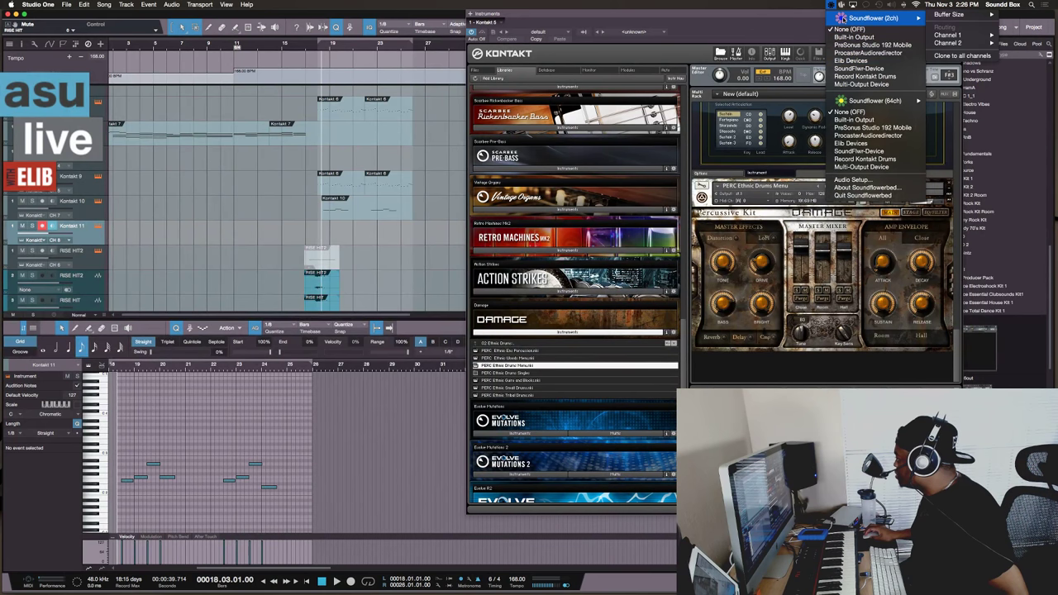
{"action": "left_click", "coordinate": [808, 33]}
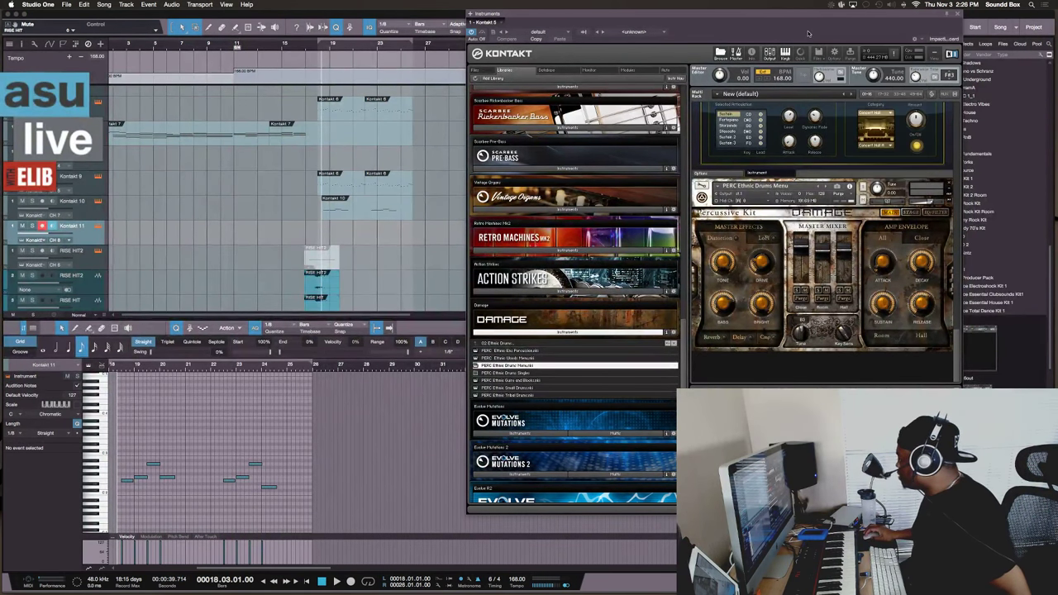
{"action": "key", "text": "super+Tab"}
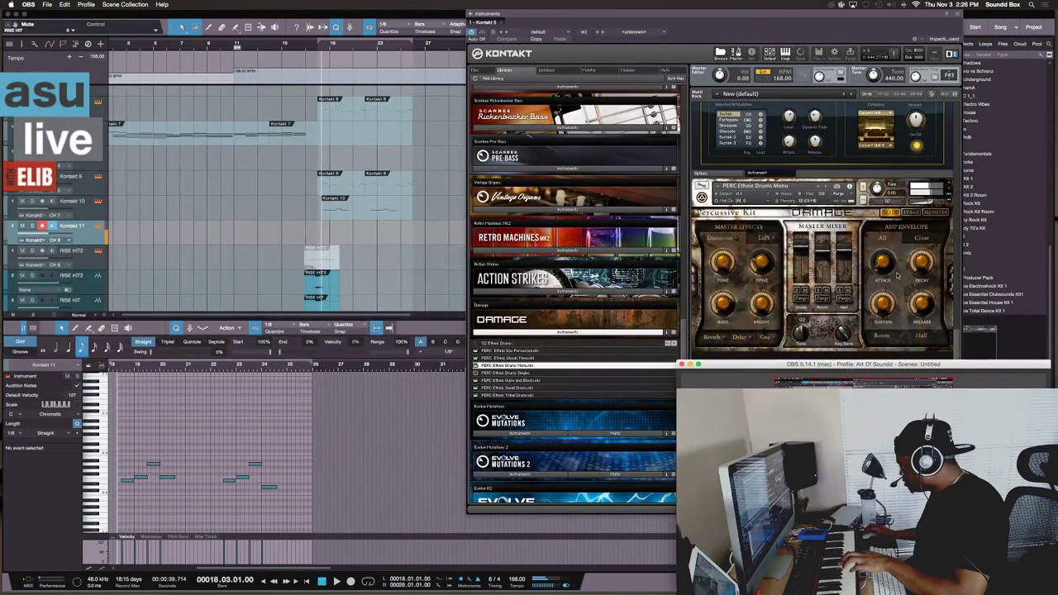
{"action": "left_click", "coordinate": [794, 15]}
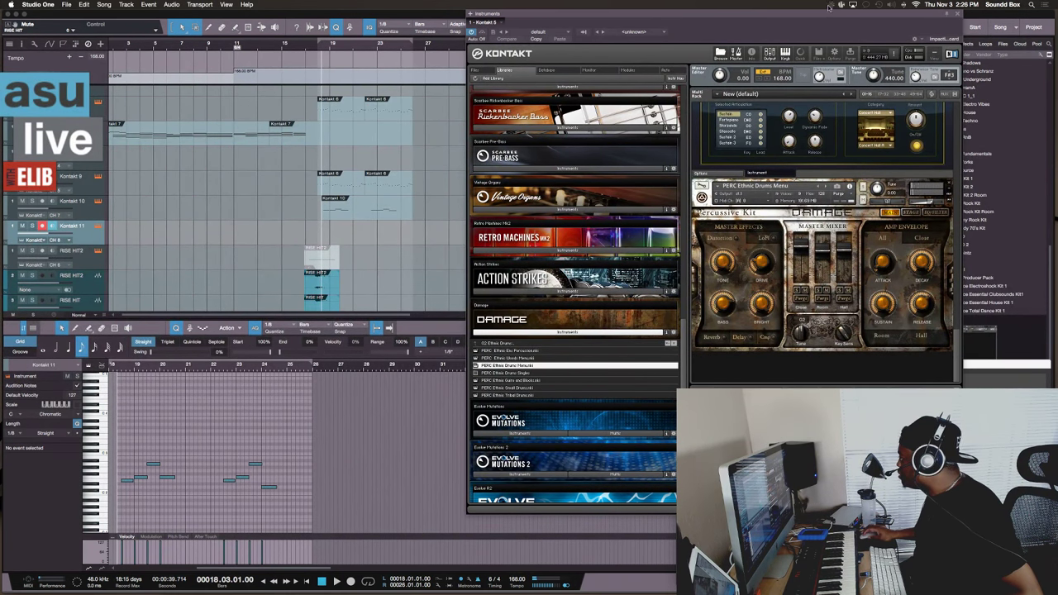
Set the Soundflower (2ch) buffer size to 256
{"action": "left_click", "coordinate": [830, 4]}
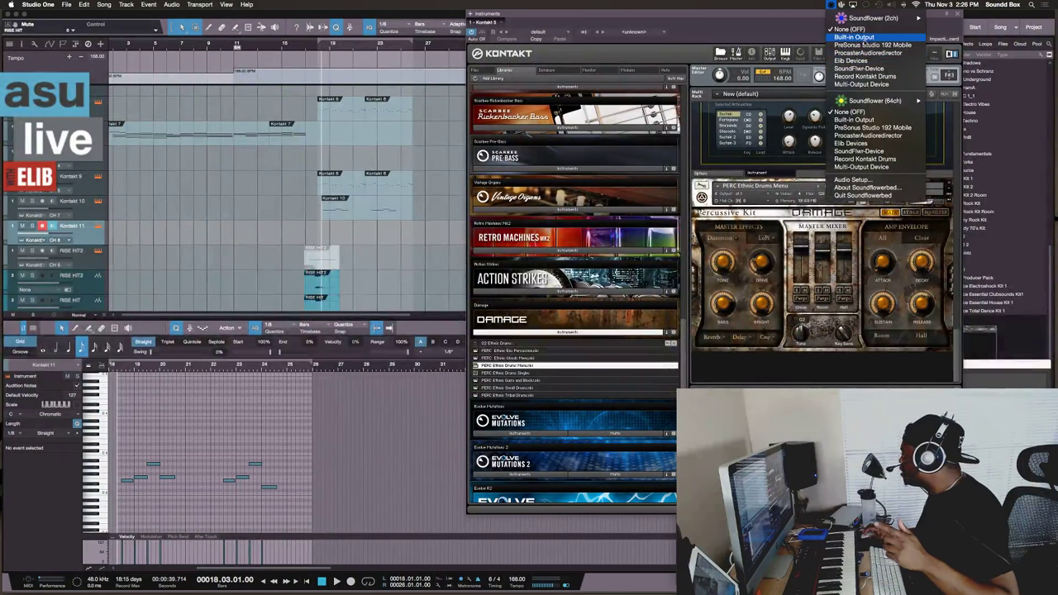
{"action": "mouse_move", "coordinate": [865, 20]}
{"action": "mouse_move", "coordinate": [963, 15]}
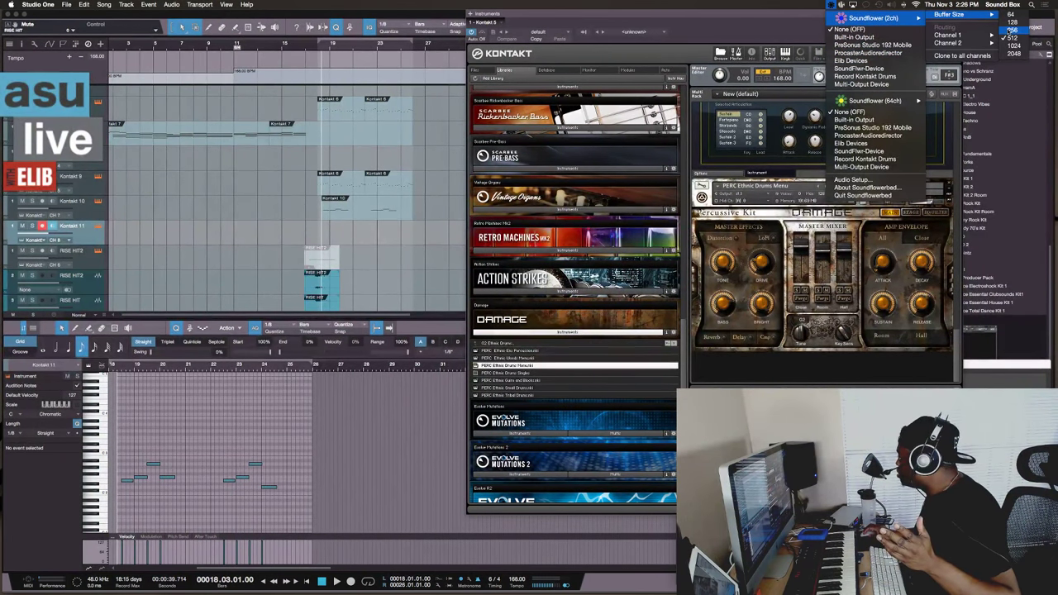
{"action": "left_click", "coordinate": [1011, 30]}
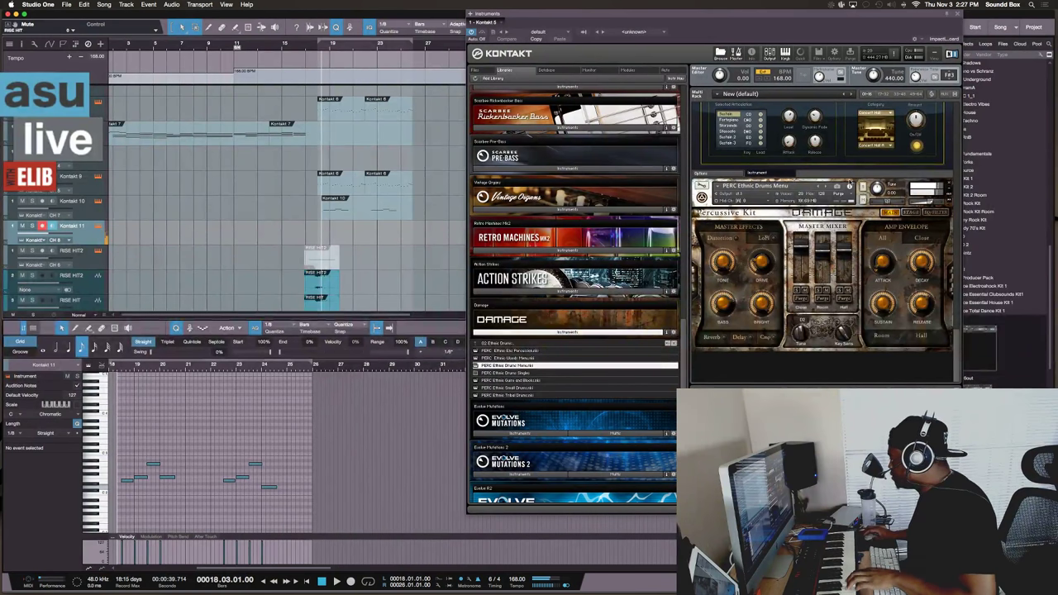
Try PERC Ethnic Guns and Blocks and PERC Ethnic Small Drums in place of the loaded ethnic drum kit
{"action": "left_click", "coordinate": [827, 188]}
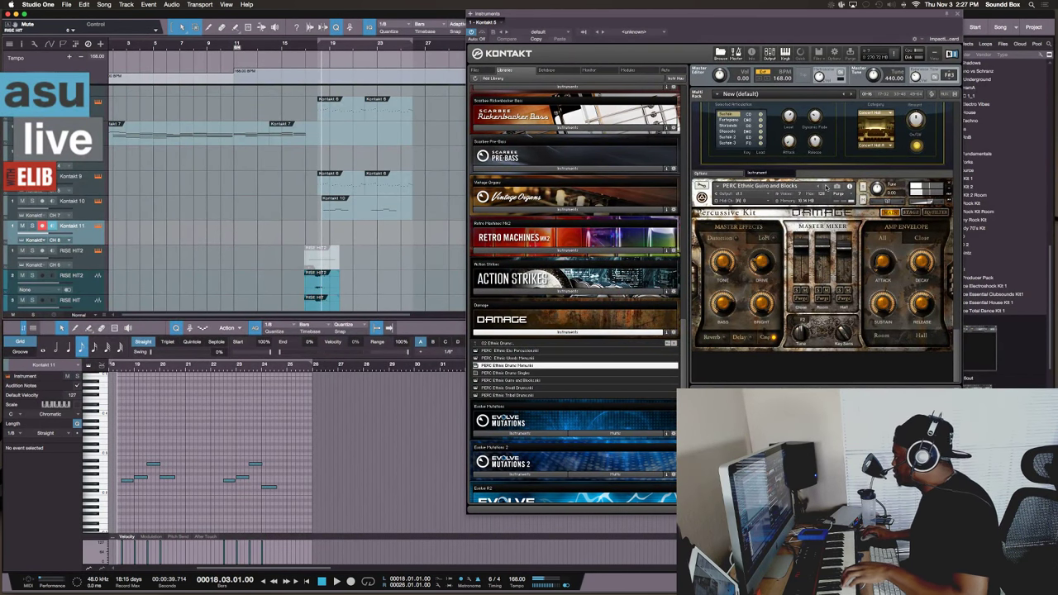
{"action": "left_click", "coordinate": [826, 187]}
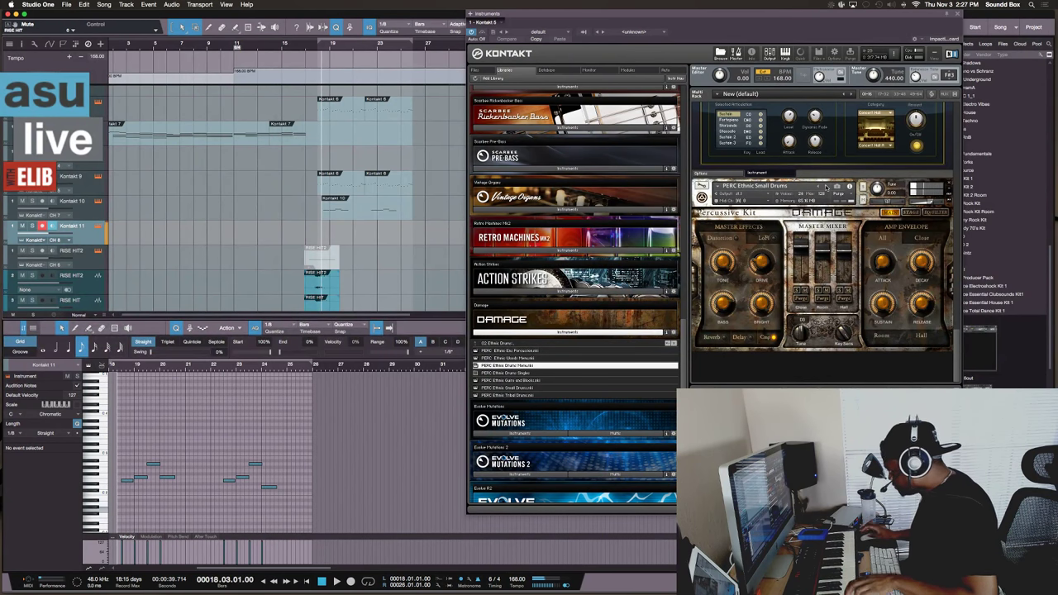
Try PERC Disruption Bits Kit and PERC Hybrid Dirty Sin Kit from the Damage library's 05 Damage Kits folder
{"action": "left_click", "coordinate": [496, 342]}
{"action": "left_click", "coordinate": [502, 381]}
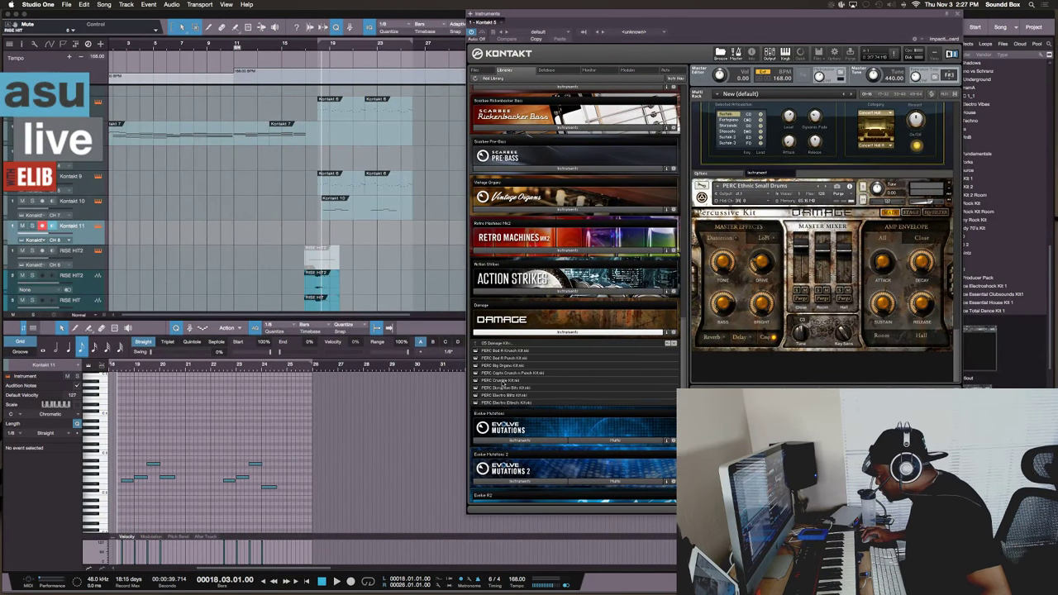
{"action": "left_click", "coordinate": [511, 388]}
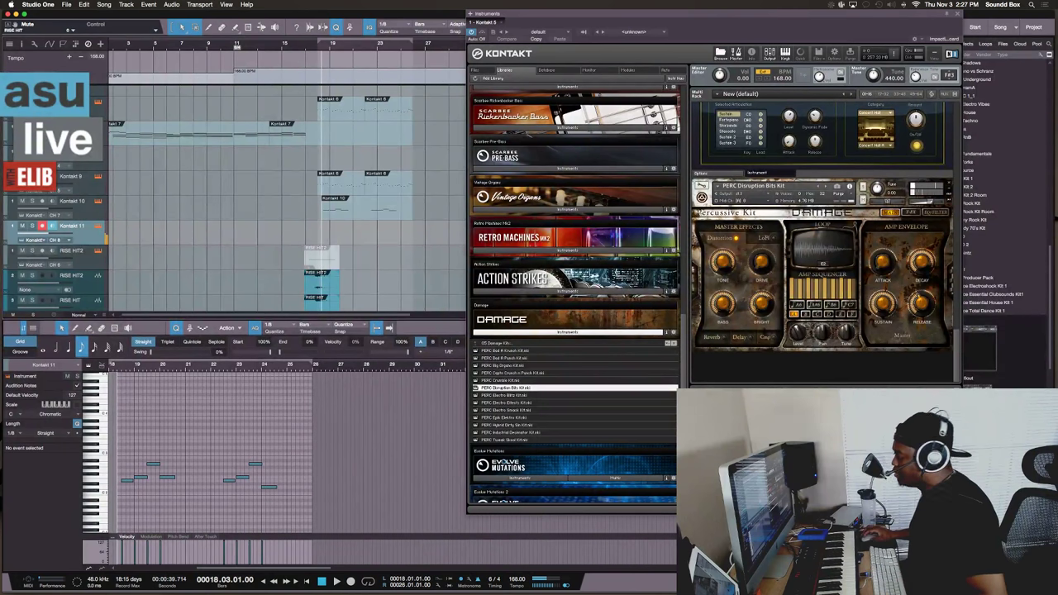
{"action": "left_click", "coordinate": [539, 424]}
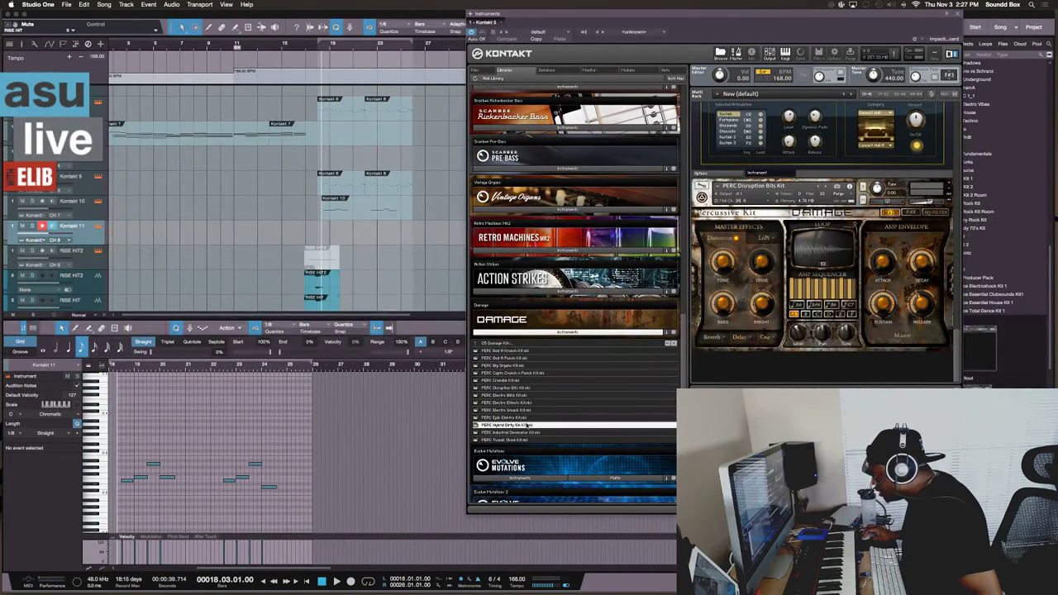
{"action": "left_click_drag", "start_coordinate": [895, 273], "coordinate": [888, 274]}
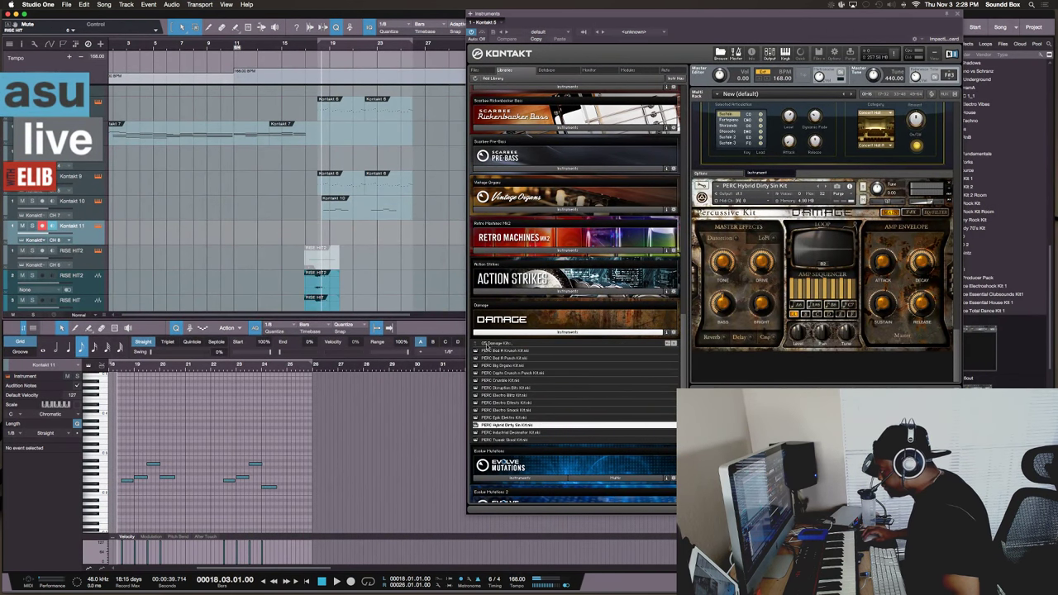
Look through the kits in Damage's 04 Hybrid FX Kits and 01 Epic Organic Drums folders and return to the library's top level
{"action": "left_click", "coordinate": [487, 344]}
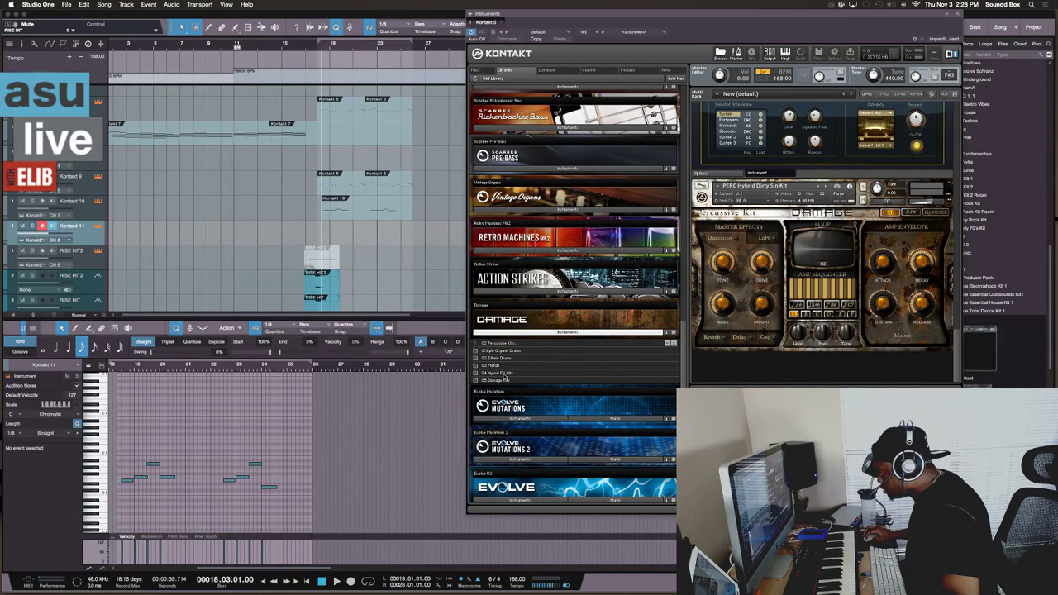
{"action": "left_click", "coordinate": [505, 374]}
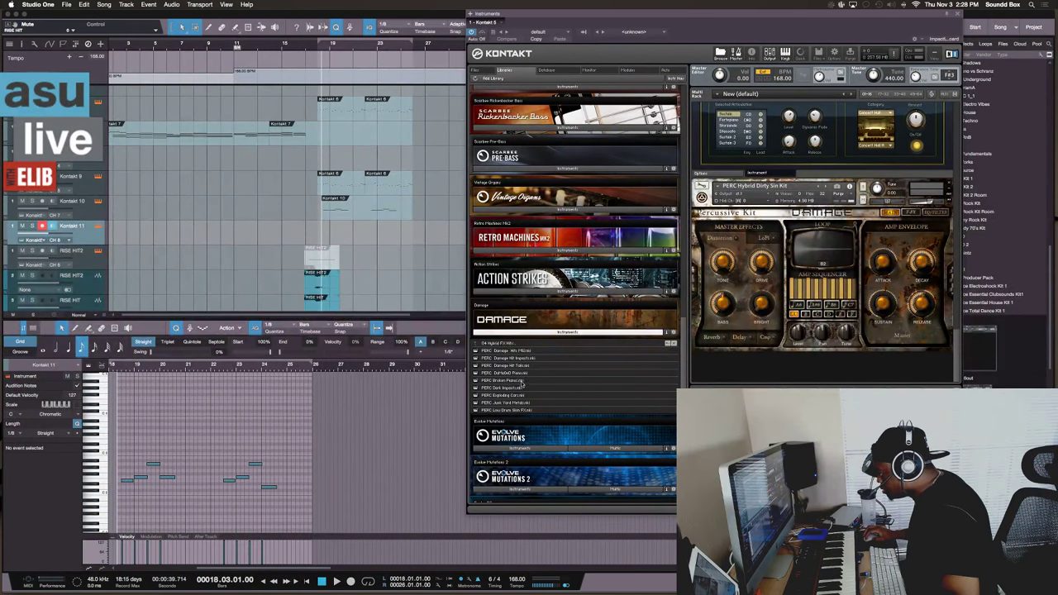
{"action": "left_click", "coordinate": [485, 345]}
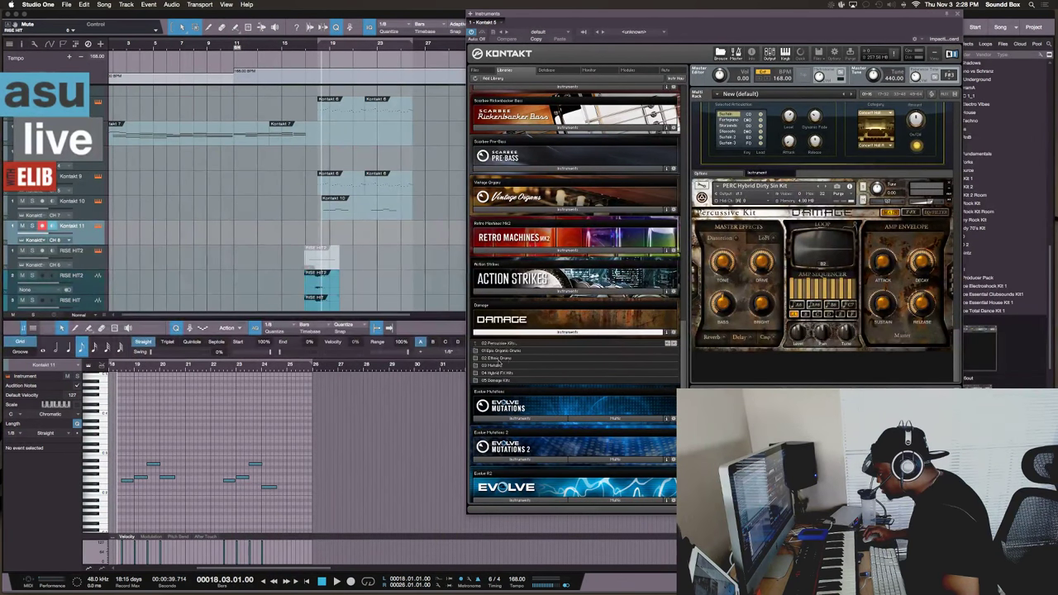
{"action": "left_click", "coordinate": [507, 351]}
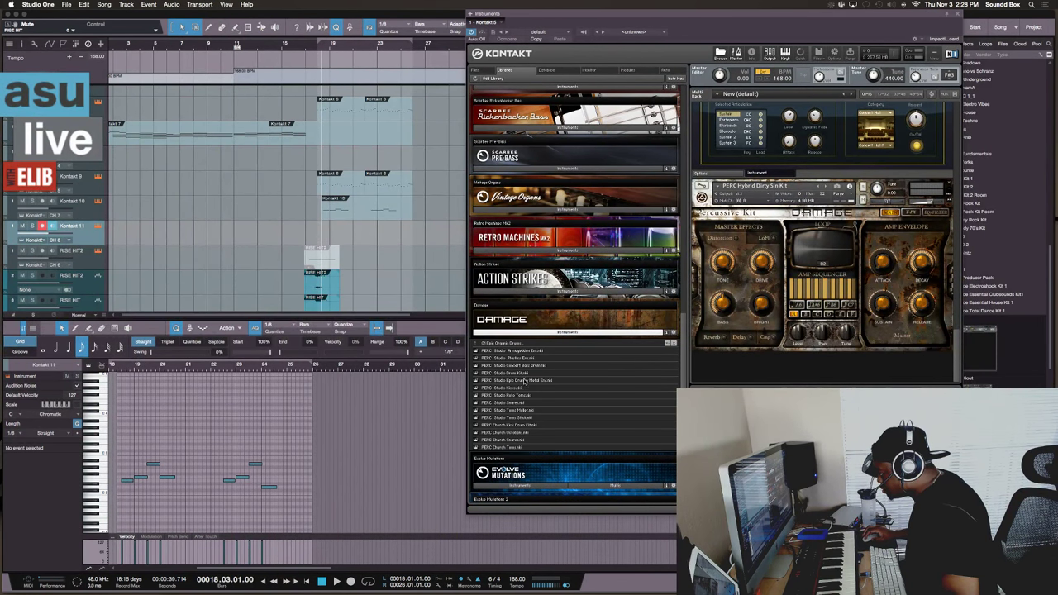
{"action": "left_click", "coordinate": [485, 344]}
{"action": "left_click", "coordinate": [485, 344]}
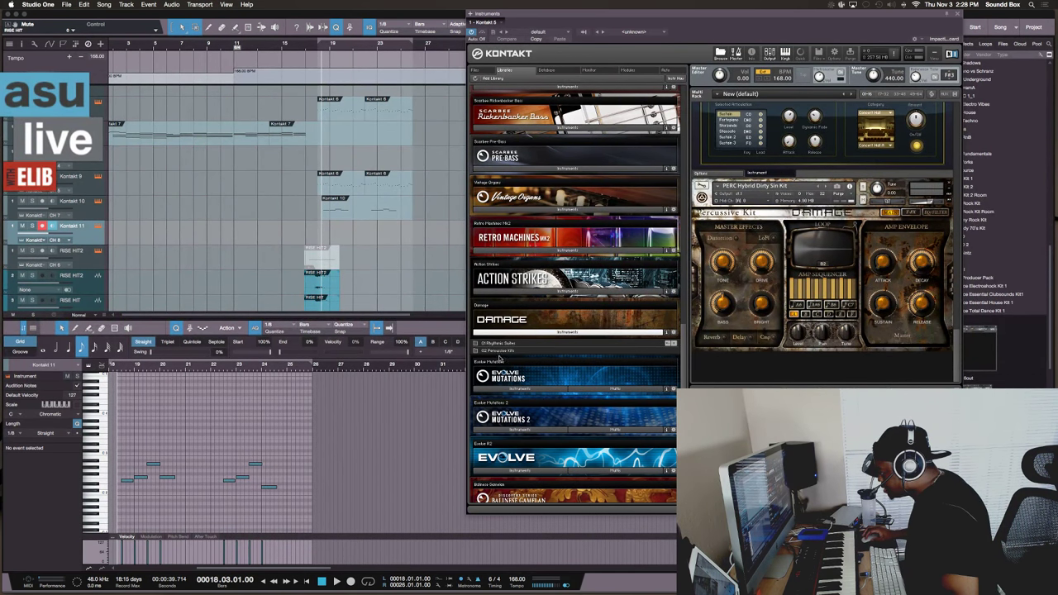
Load the G3 Sticks loop (32) and replace it with the C#4 loop (38) from LP Epic Organic Elements 03 in Damage's Single Loops
{"action": "left_click", "coordinate": [499, 344]}
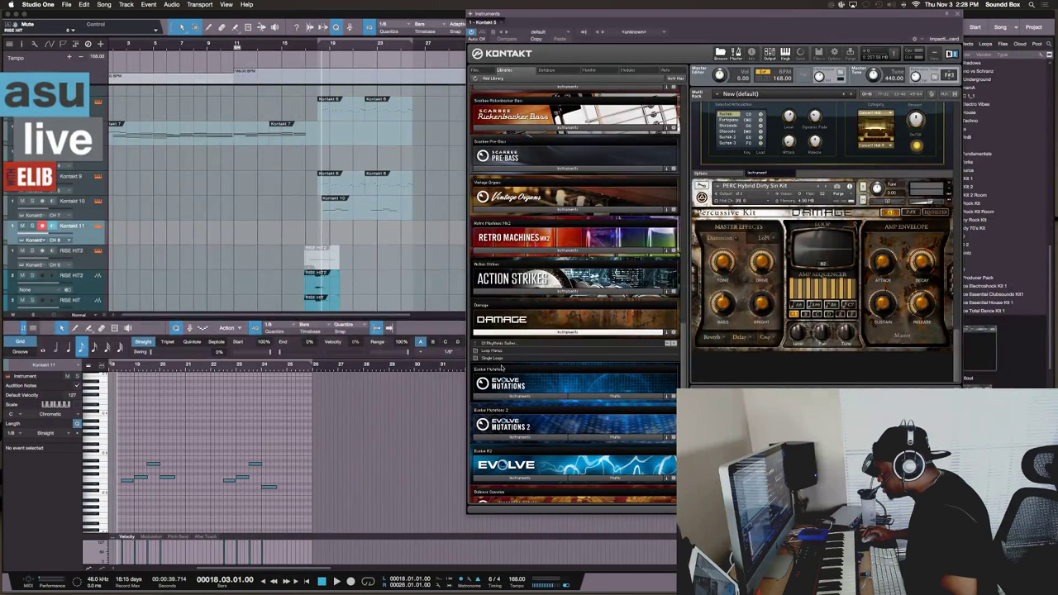
{"action": "left_click", "coordinate": [494, 357]}
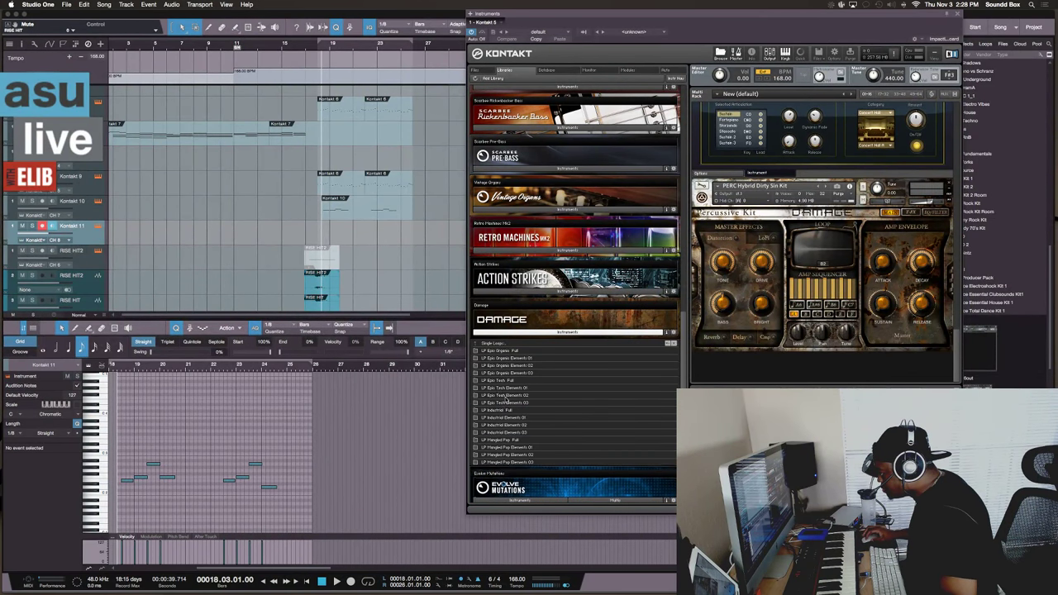
{"action": "left_click", "coordinate": [505, 373]}
{"action": "left_click", "coordinate": [506, 373]}
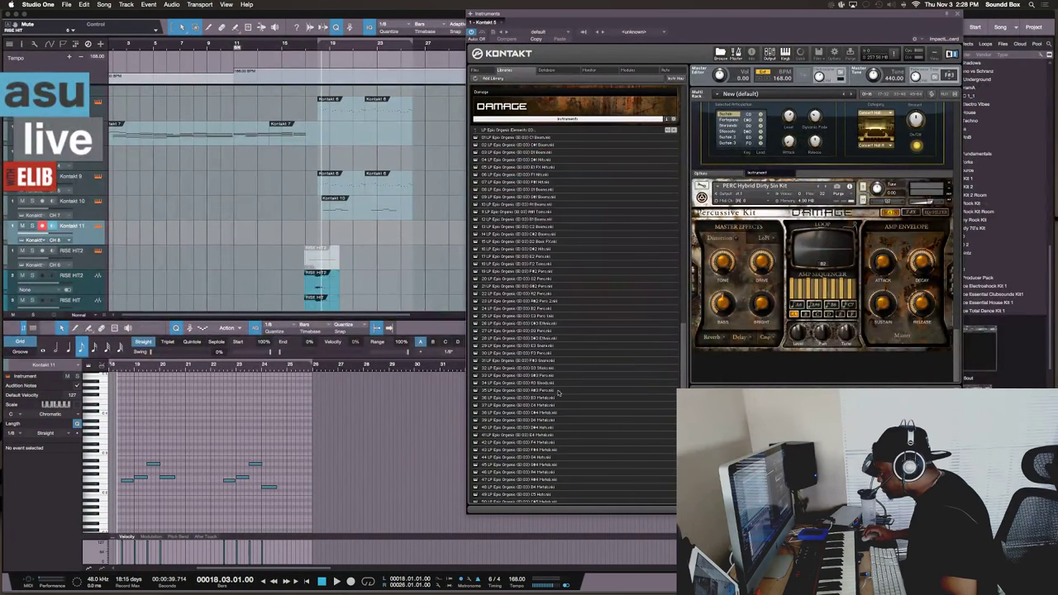
{"action": "left_click", "coordinate": [500, 371]}
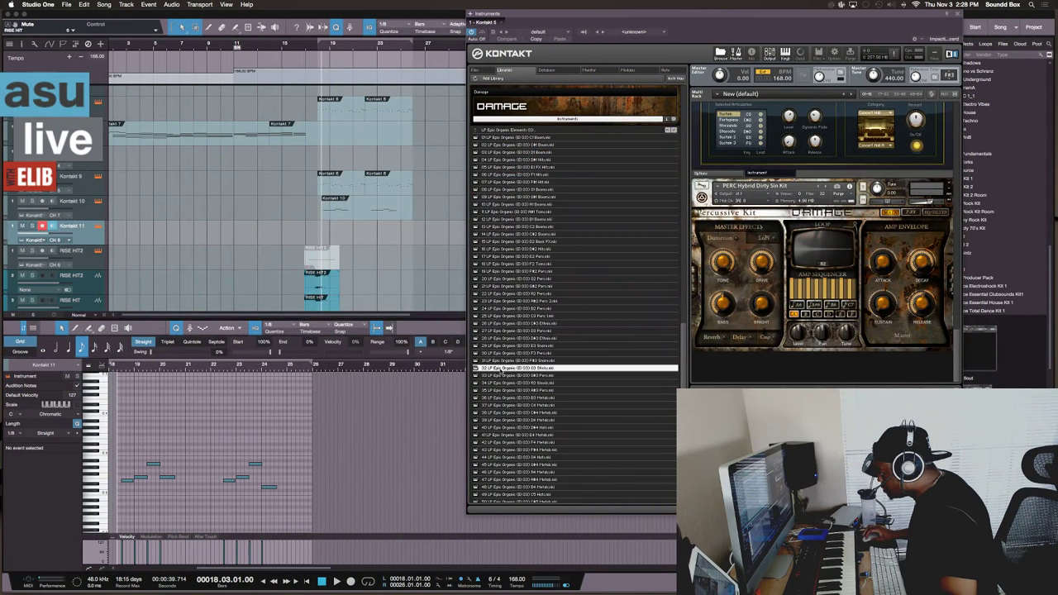
{"action": "double_click", "coordinate": [501, 371]}
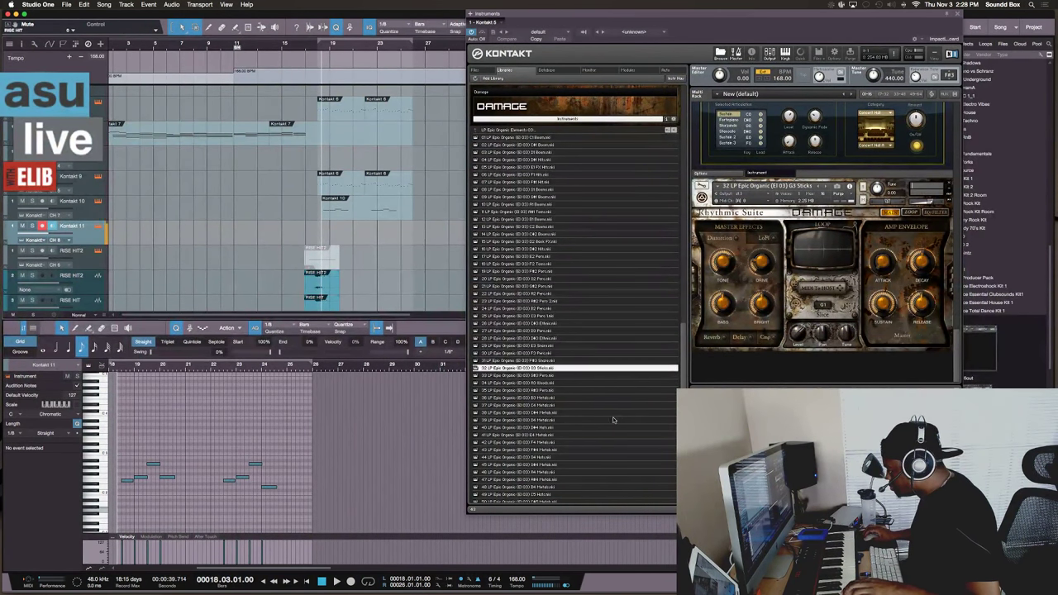
{"action": "left_click", "coordinate": [555, 412]}
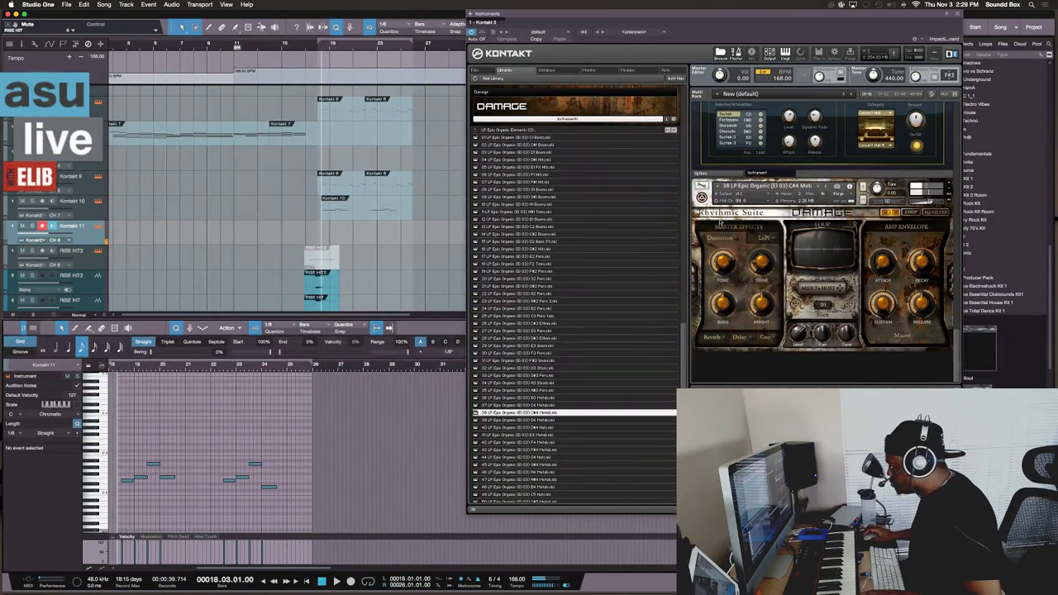
Load PERC Dumpster from the 03 Metals folder of Damage's Percussive Kits in place of the current loop
{"action": "left_click", "coordinate": [506, 131]}
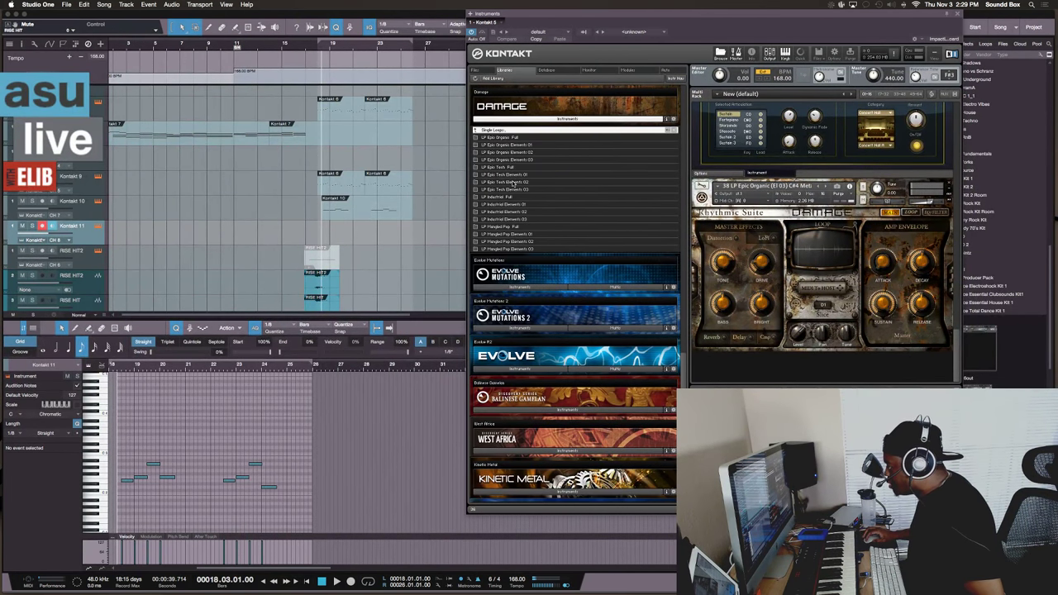
{"action": "left_click", "coordinate": [482, 131]}
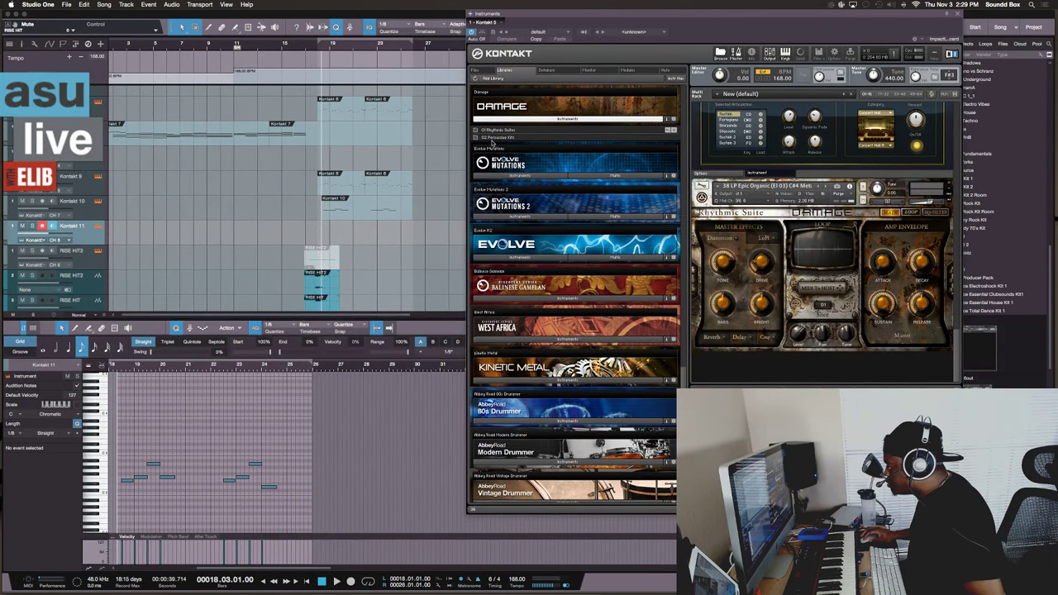
{"action": "left_click", "coordinate": [491, 138]}
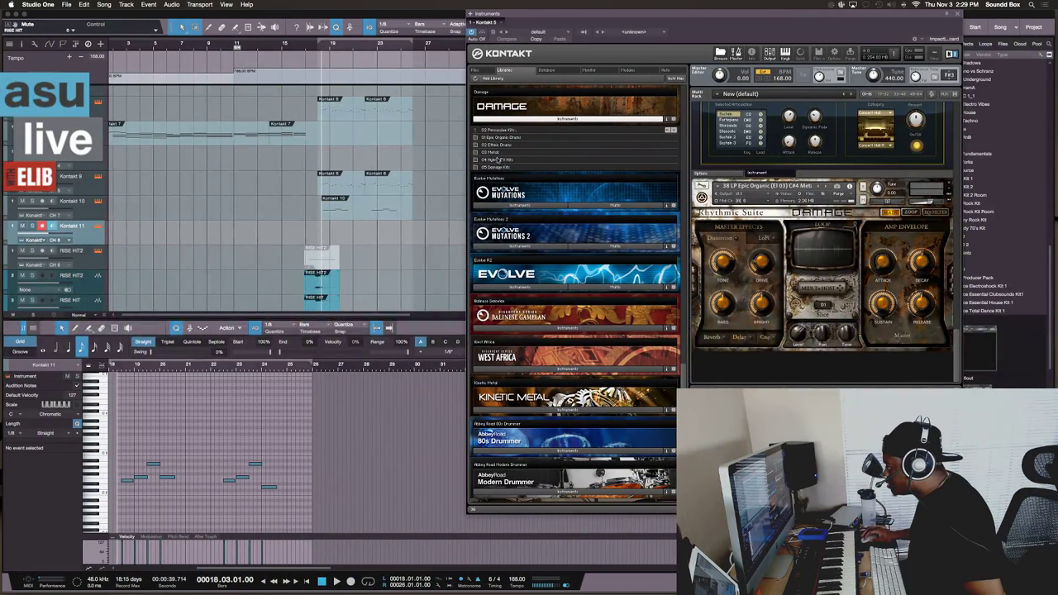
{"action": "left_click", "coordinate": [499, 152]}
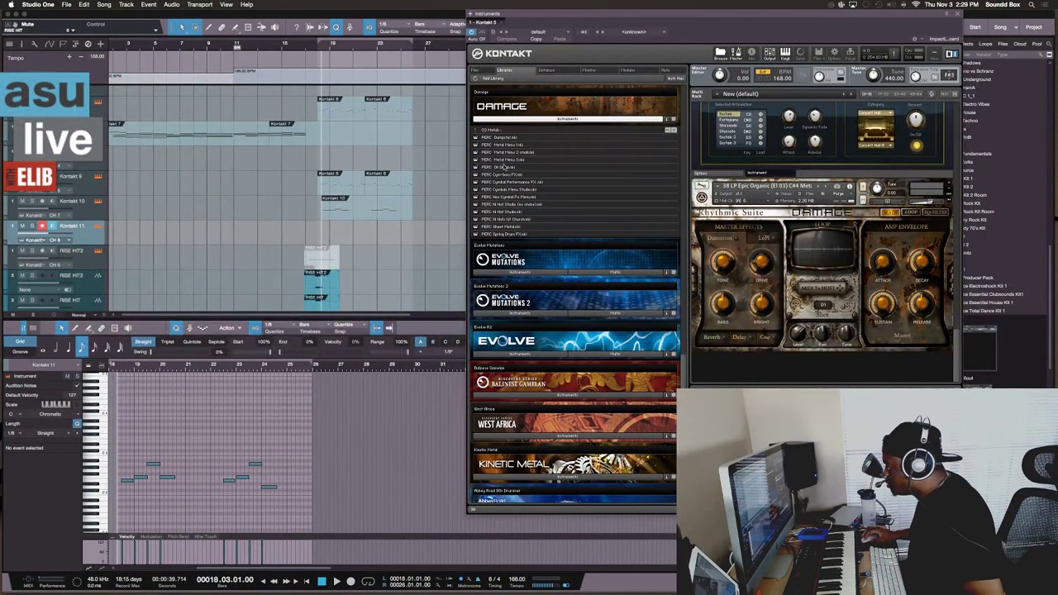
{"action": "left_click", "coordinate": [506, 145]}
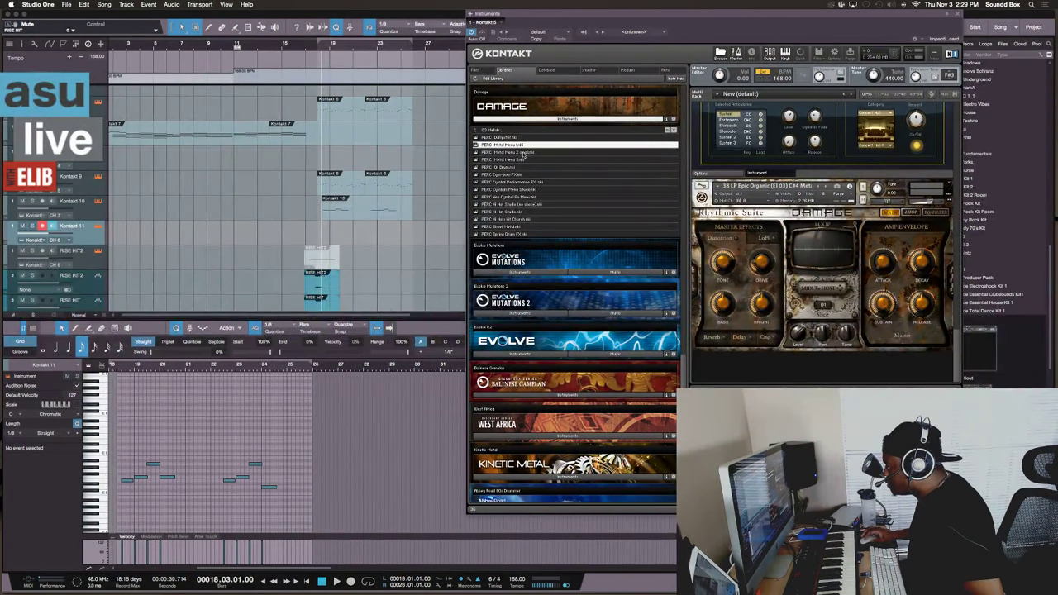
{"action": "double_click", "coordinate": [504, 137]}
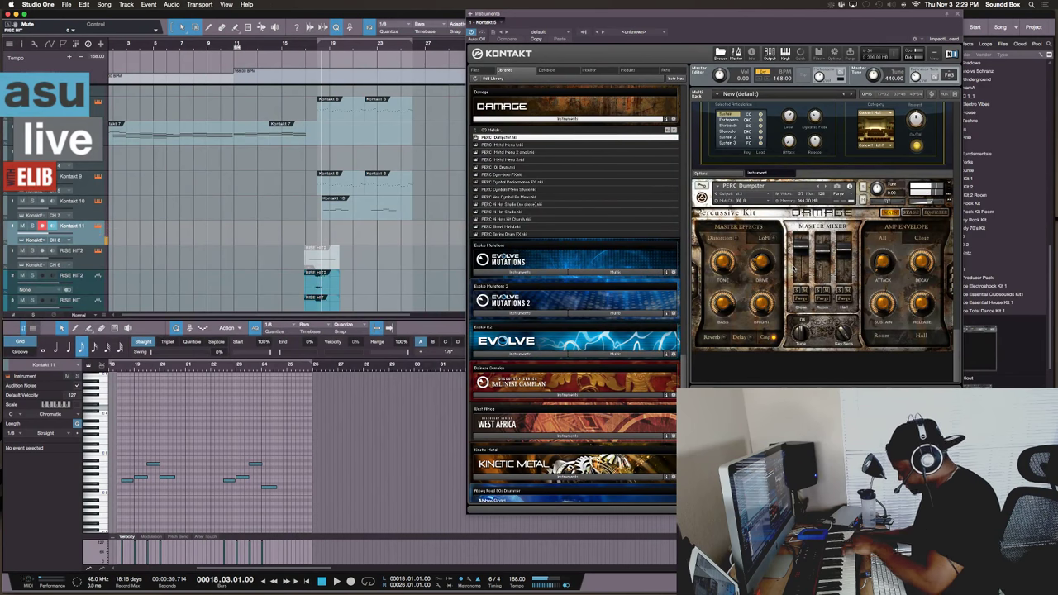
Record a PERC Dumpster part on the Kontakt 11 track from bar 18 and play it back
{"action": "key", "text": "space"}
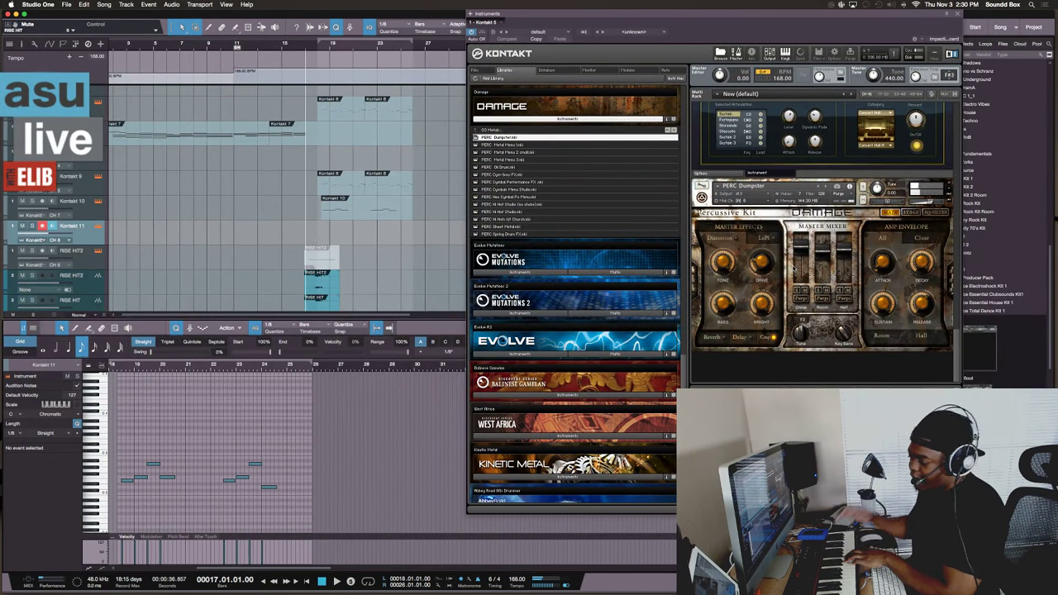
{"action": "key", "text": "KP_Multiply"}
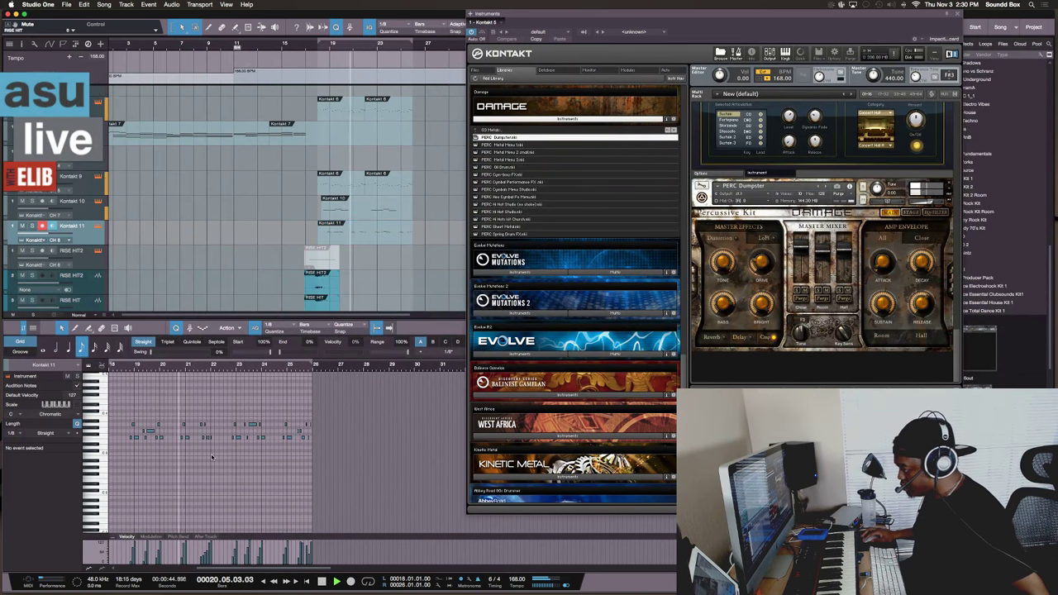
{"action": "key", "text": "e"}
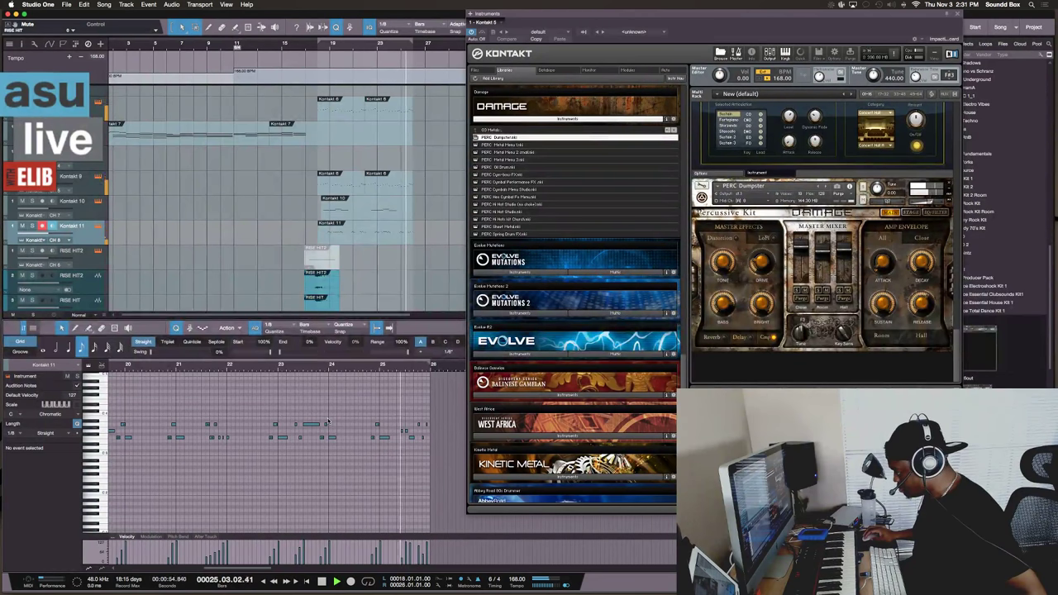
{"action": "key", "text": "space"}
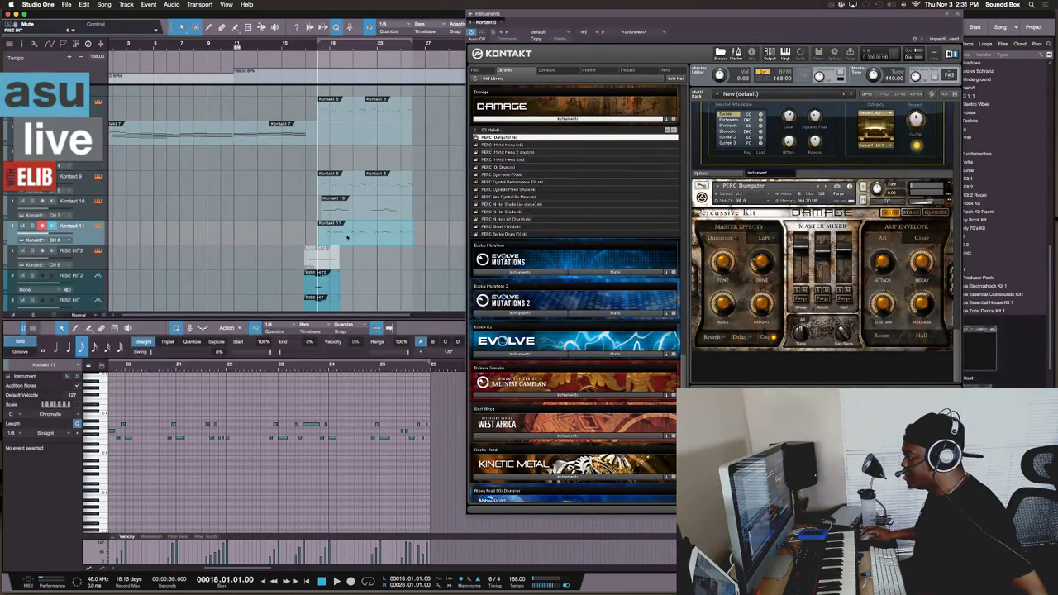
Rename the Kontakt 11 track as DUMPSTER PERC
{"action": "left_click", "coordinate": [77, 231]}
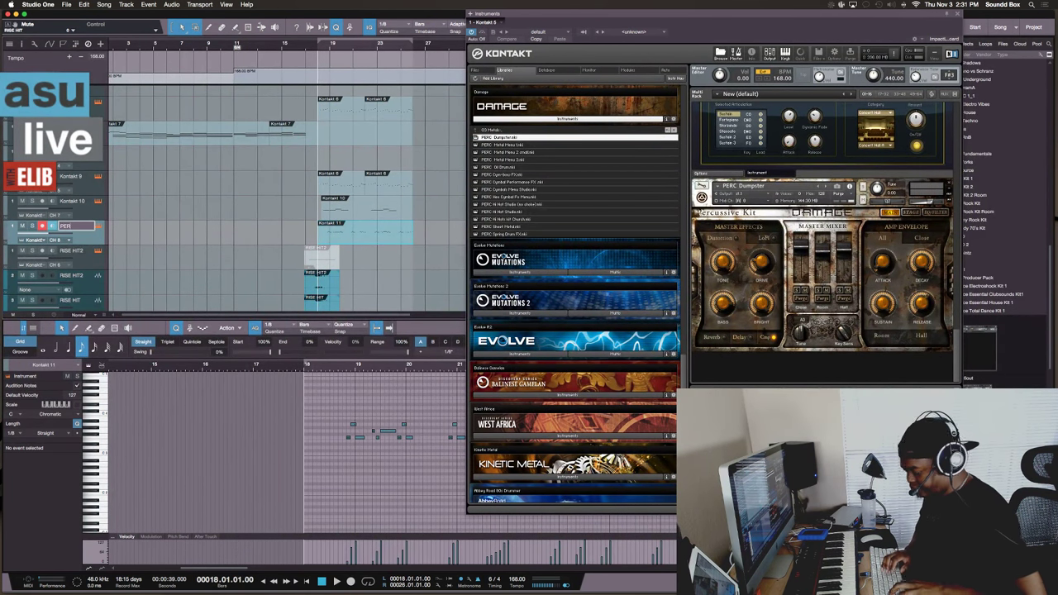
{"action": "type", "text": "C"}
{"action": "key", "text": "Return"}
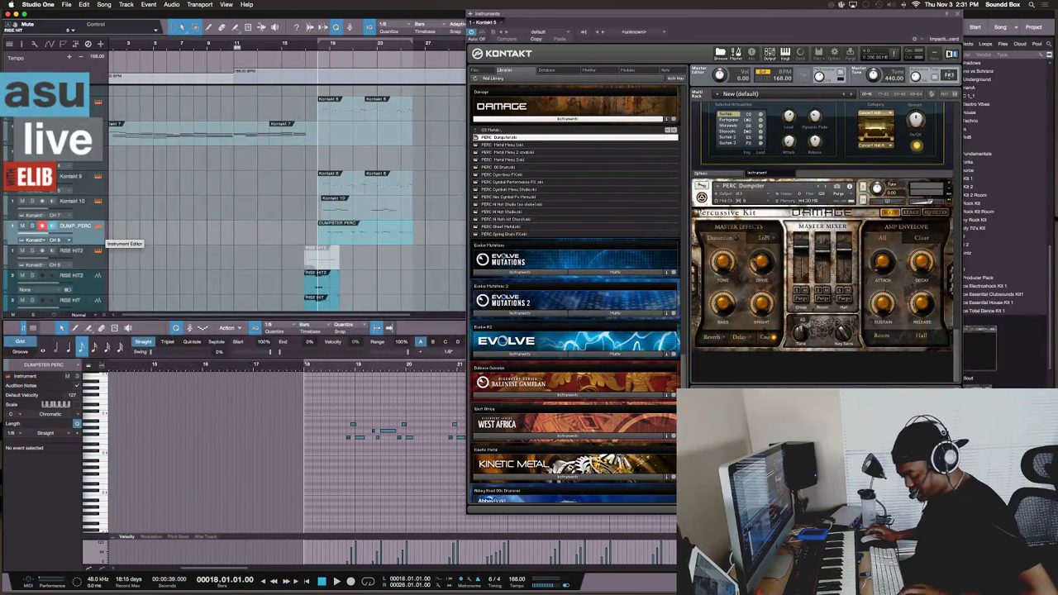
Bounce the DUMPSTER PERC part to a new audio track and delete the original instrument part
{"action": "key", "text": "super+b"}
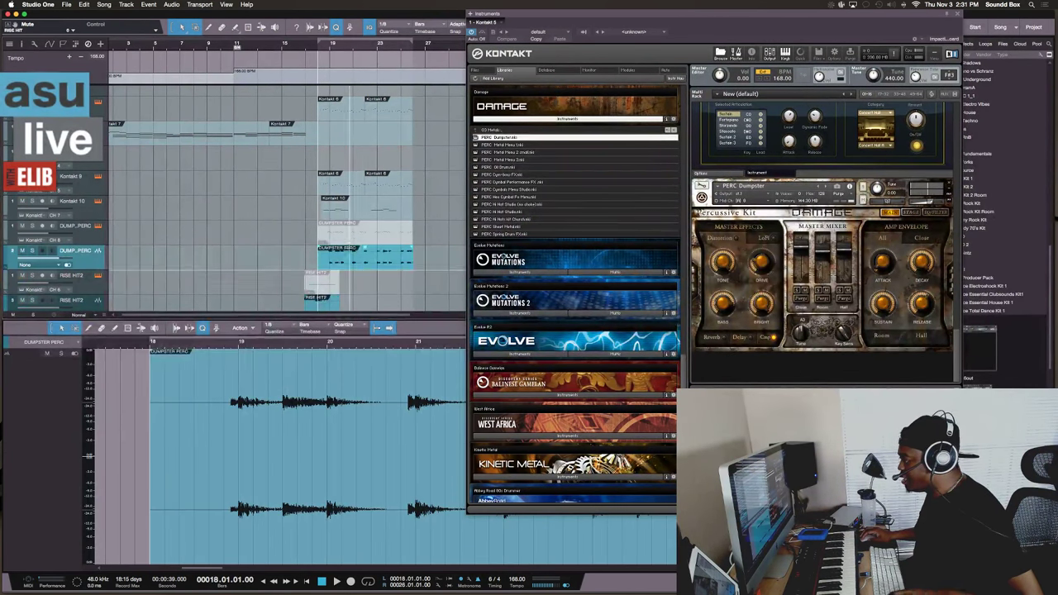
{"action": "left_click", "coordinate": [359, 240]}
{"action": "key", "text": "Delete"}
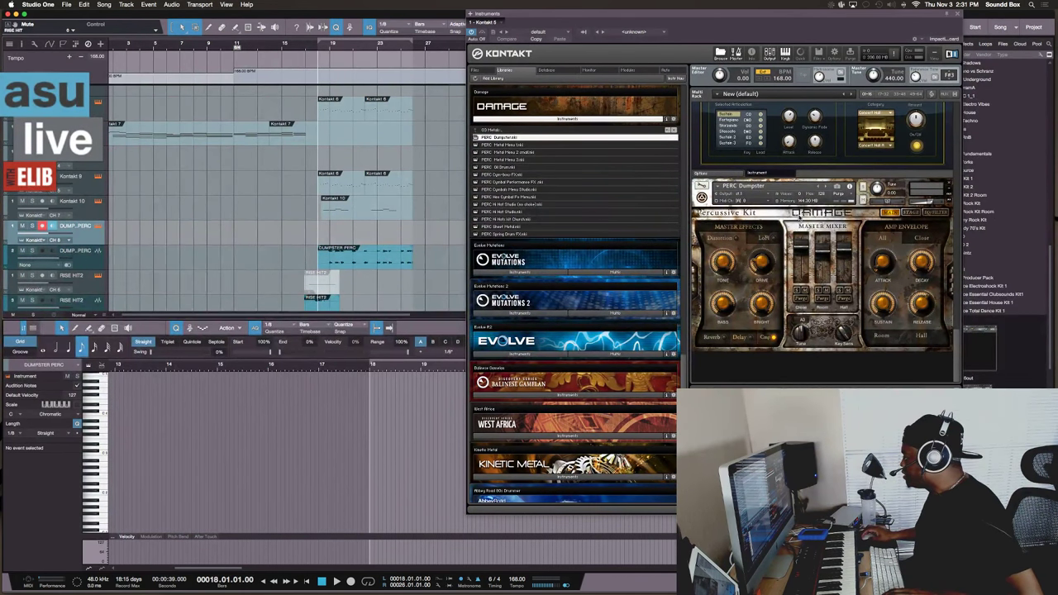
Try PERC Metal Menu 1 against the arrangement from bar 18, and switch to PERC Metal Menu 2 small
{"action": "left_click", "coordinate": [824, 187]}
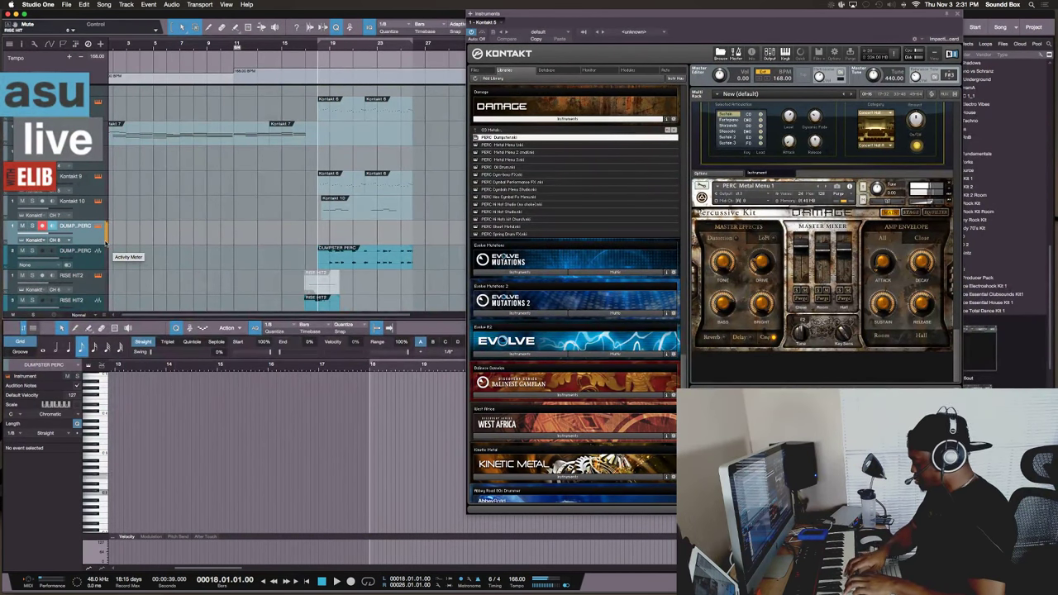
{"action": "key", "text": "space"}
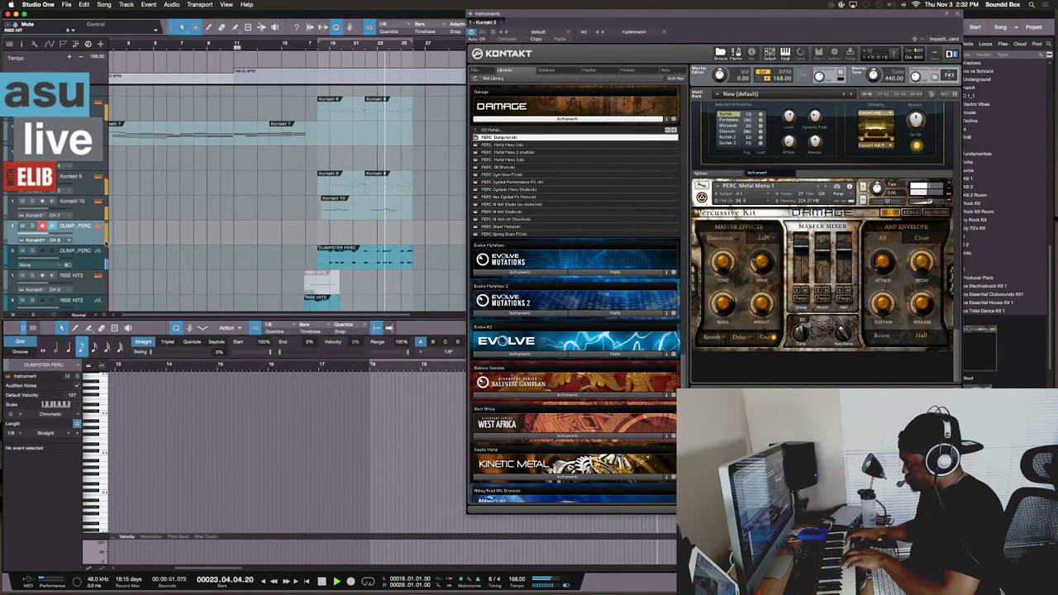
{"action": "key", "text": "space"}
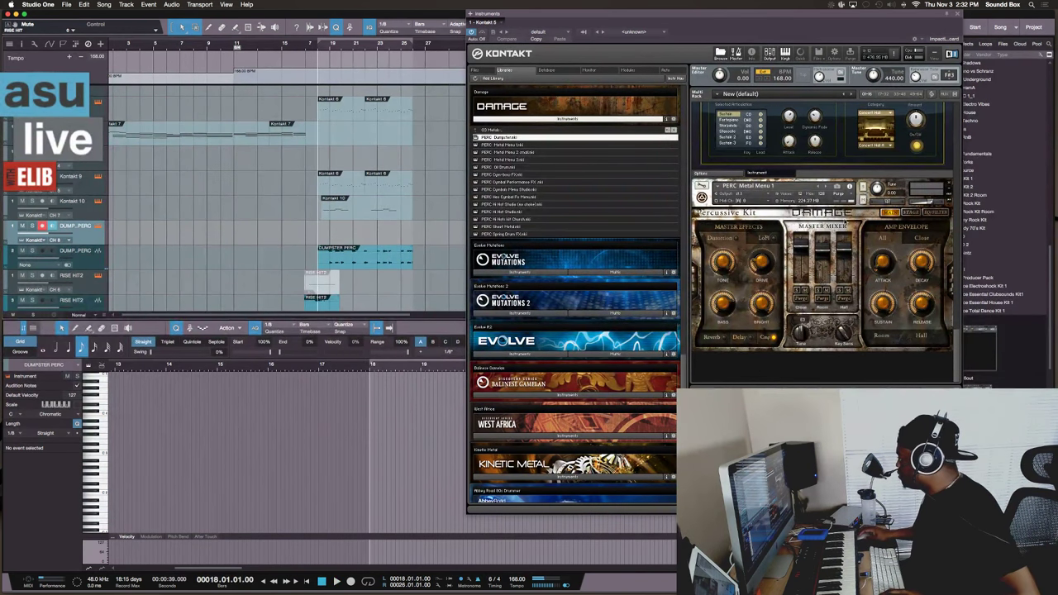
{"action": "left_click", "coordinate": [825, 189]}
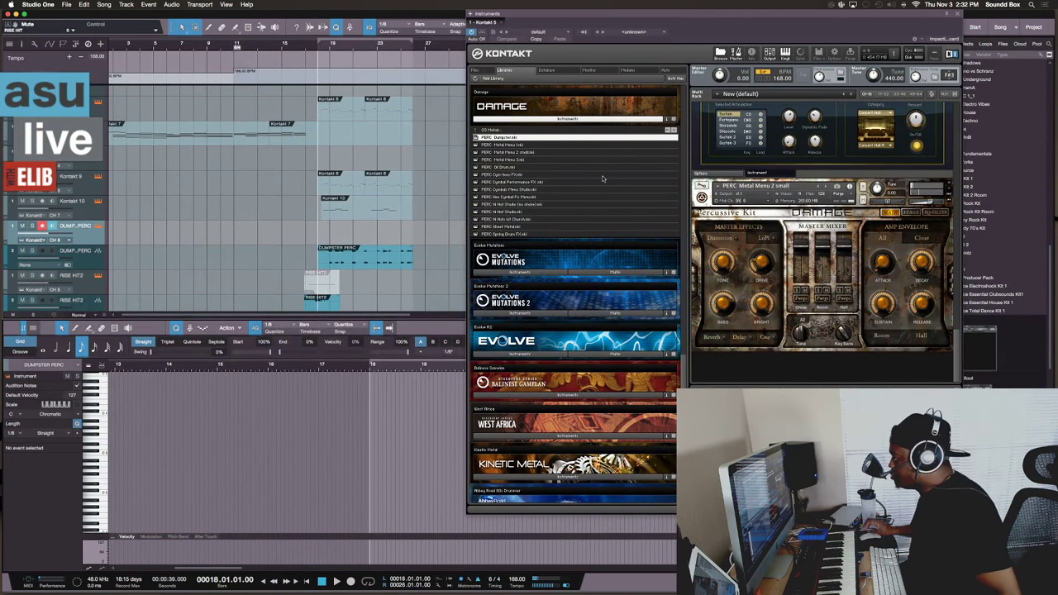
{"action": "double_click", "coordinate": [502, 167]}
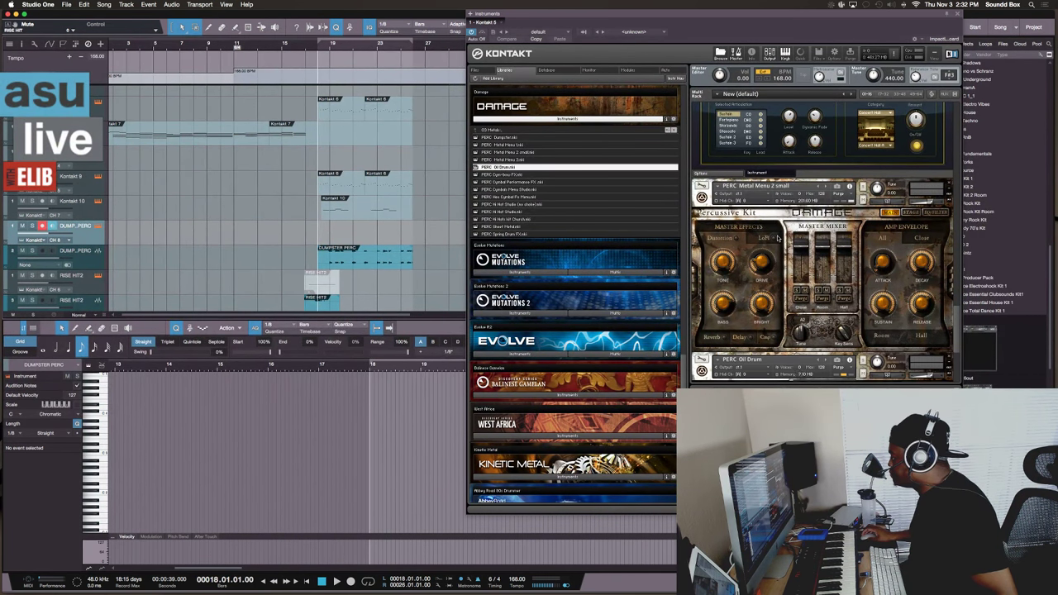
{"action": "scroll", "coordinate": [777, 238], "scroll_direction": "down", "scroll_amount": 4}
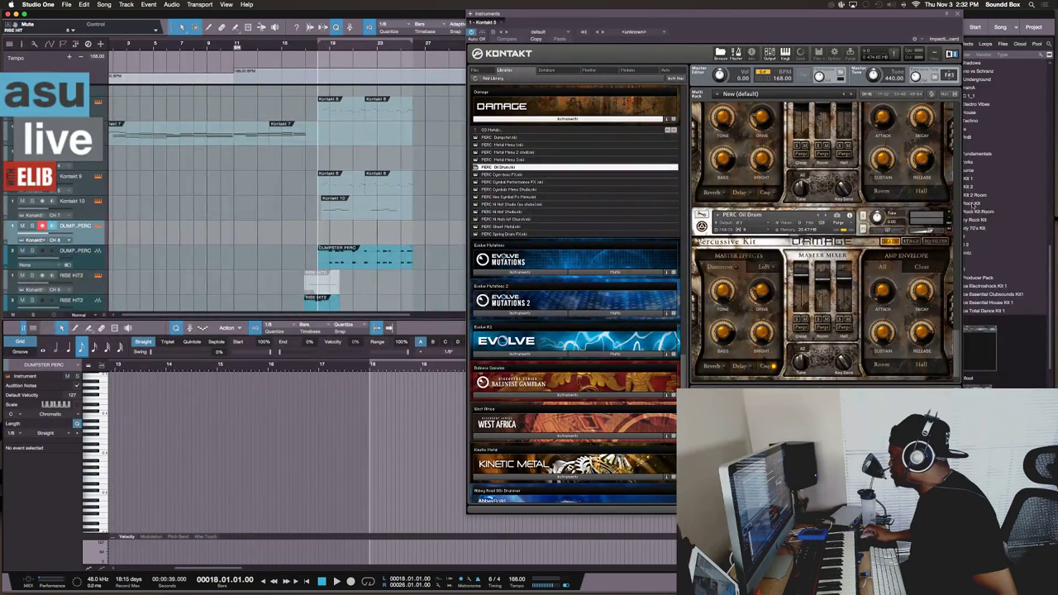
{"action": "left_click", "coordinate": [949, 214]}
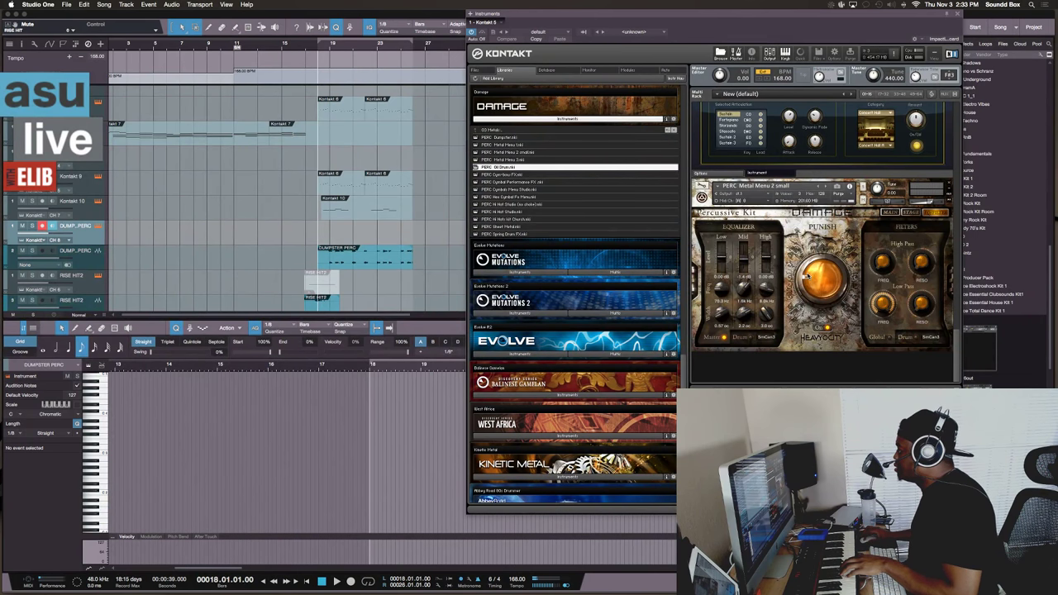
Replace PERC Metal Menu 2 small with PERC Oil Drum and try it against the arrangement from bar 18
{"action": "double_click", "coordinate": [504, 167]}
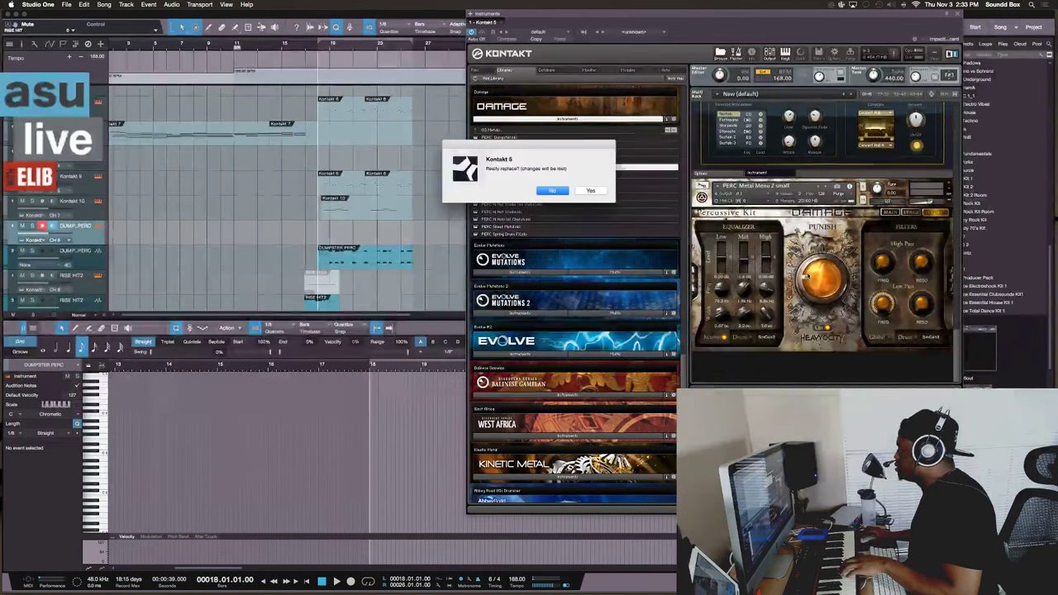
{"action": "left_click", "coordinate": [588, 191]}
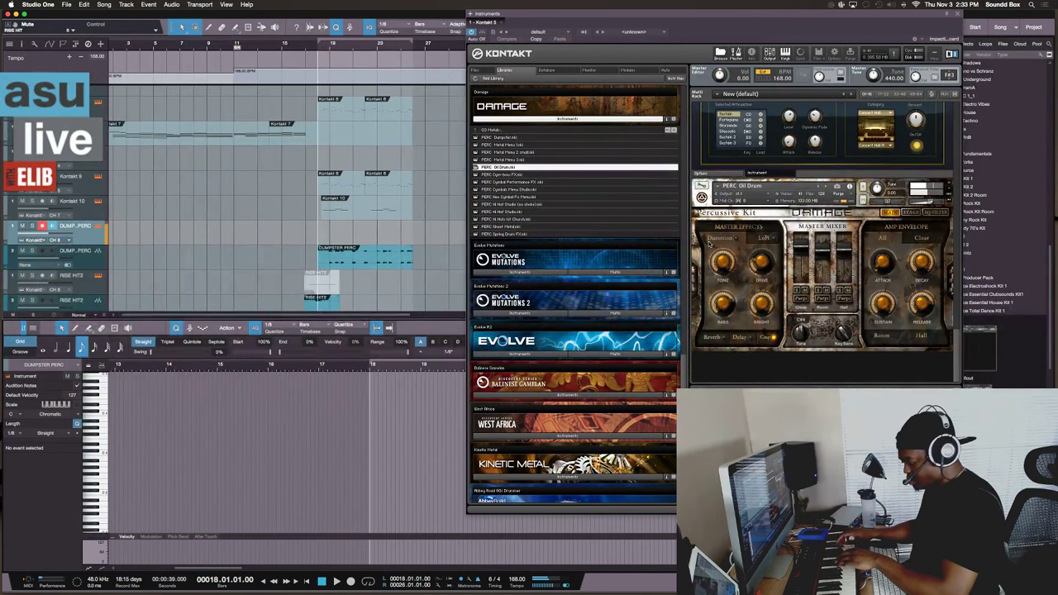
{"action": "key", "text": "space"}
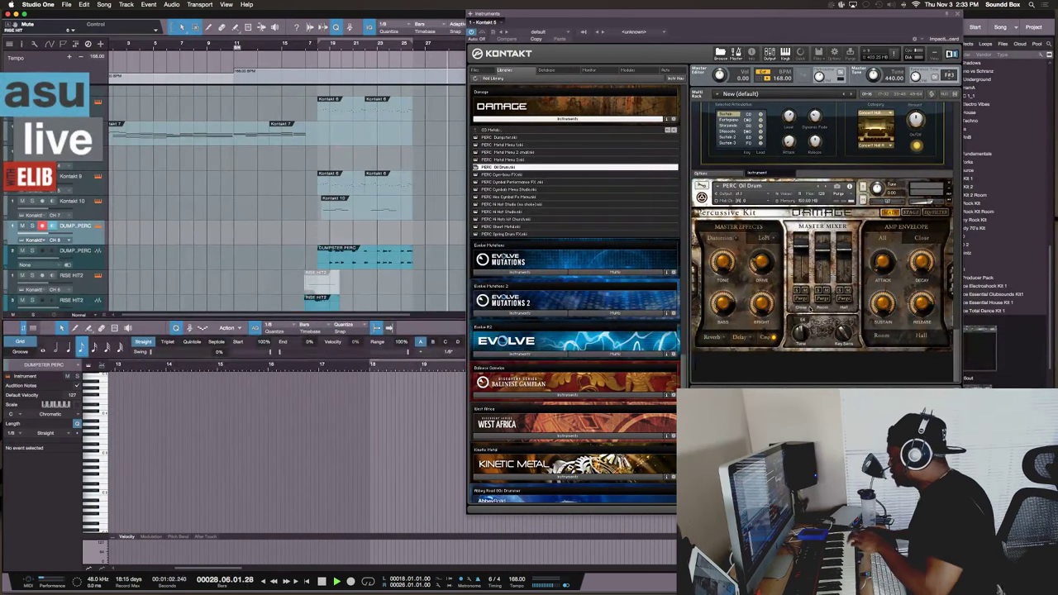
{"action": "key", "text": "space"}
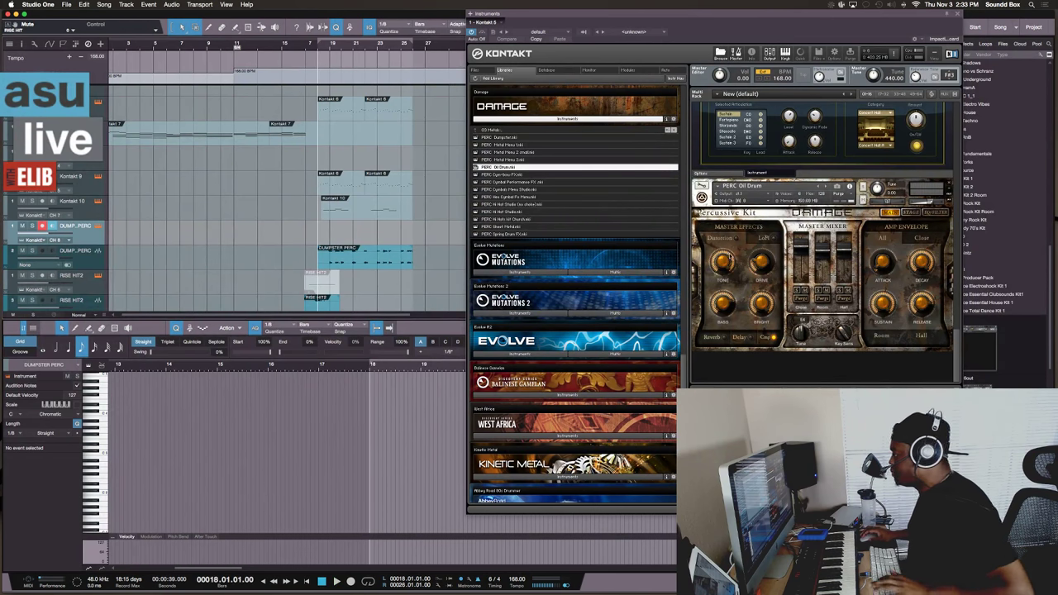
Try PERC Cym-bow FX, PERC Cymbal Performance FX and PERC Spring Drum FX in place of the oil drum kit
{"action": "left_click", "coordinate": [824, 188]}
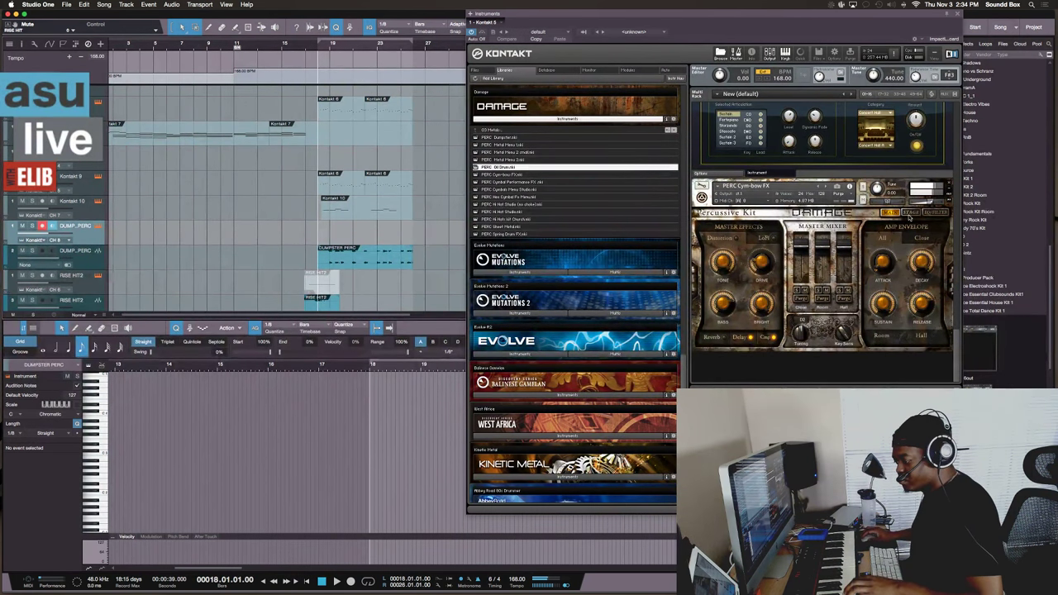
{"action": "left_click", "coordinate": [823, 187]}
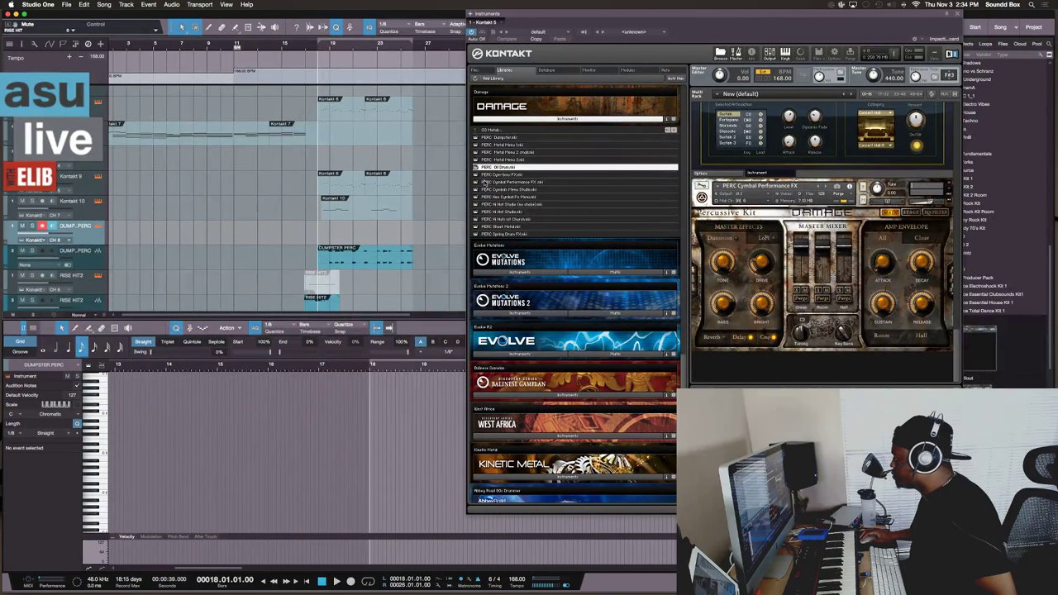
{"action": "scroll", "coordinate": [541, 214], "scroll_direction": "down", "scroll_amount": 1}
{"action": "left_click", "coordinate": [510, 226]}
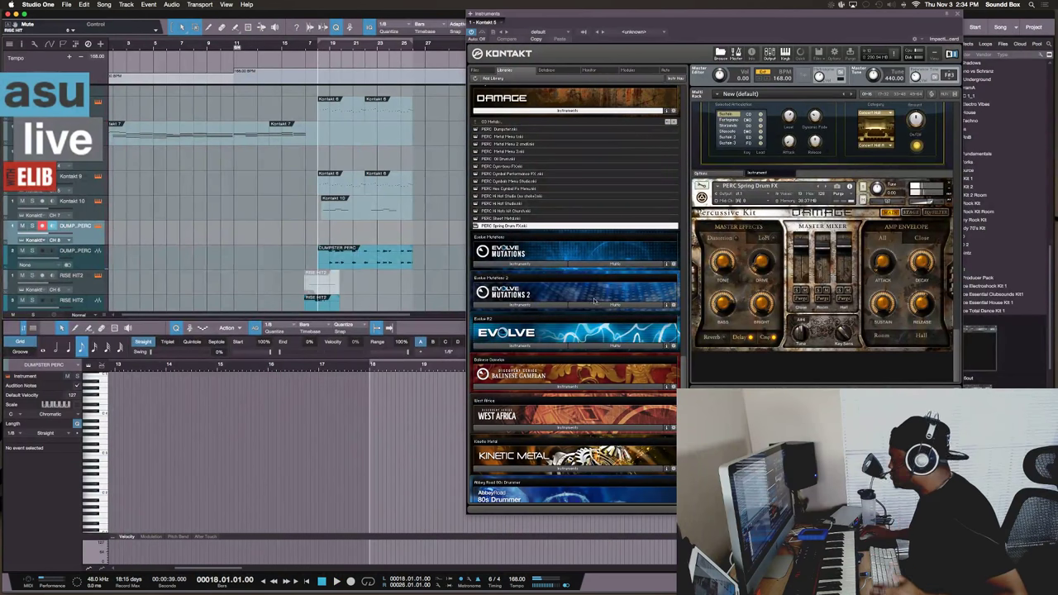
Replace the loaded kit with PERC Studio Plastics Ens from Damage's 01 Epic Organic Drums folder
{"action": "left_click", "coordinate": [496, 124]}
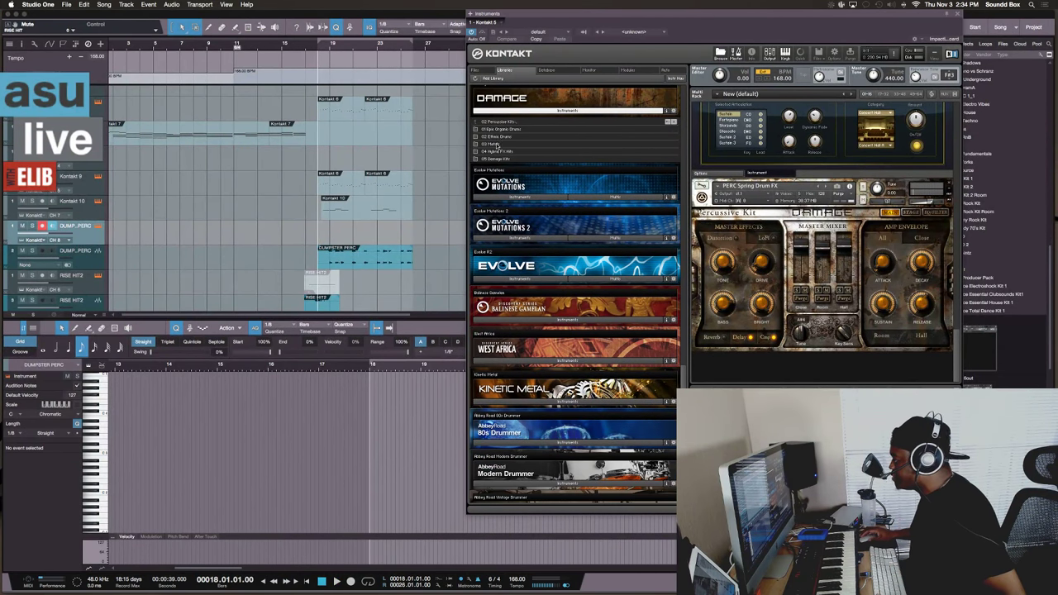
{"action": "left_click", "coordinate": [511, 152]}
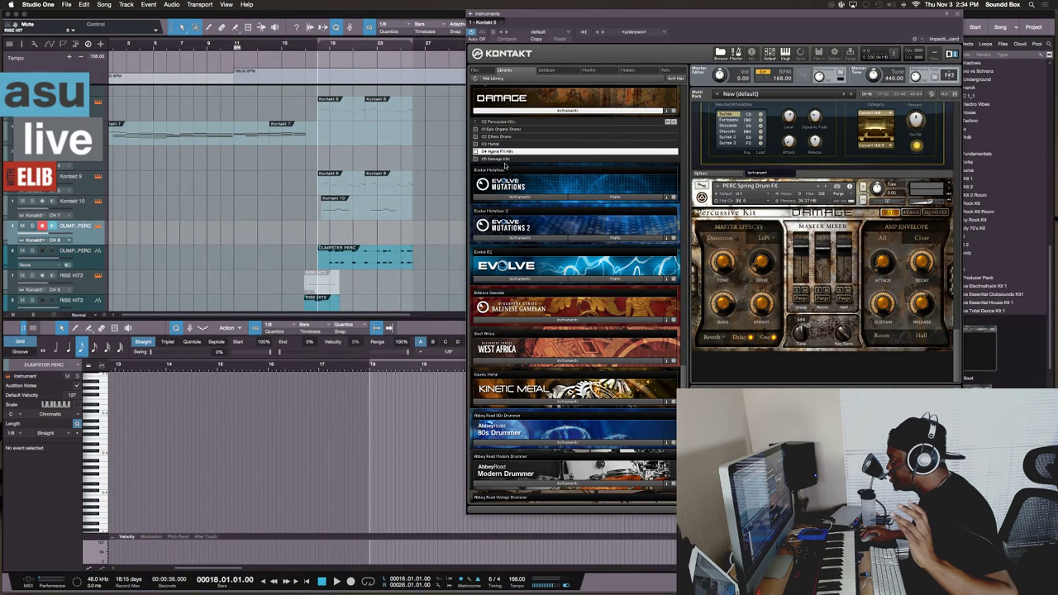
{"action": "double_click", "coordinate": [499, 129]}
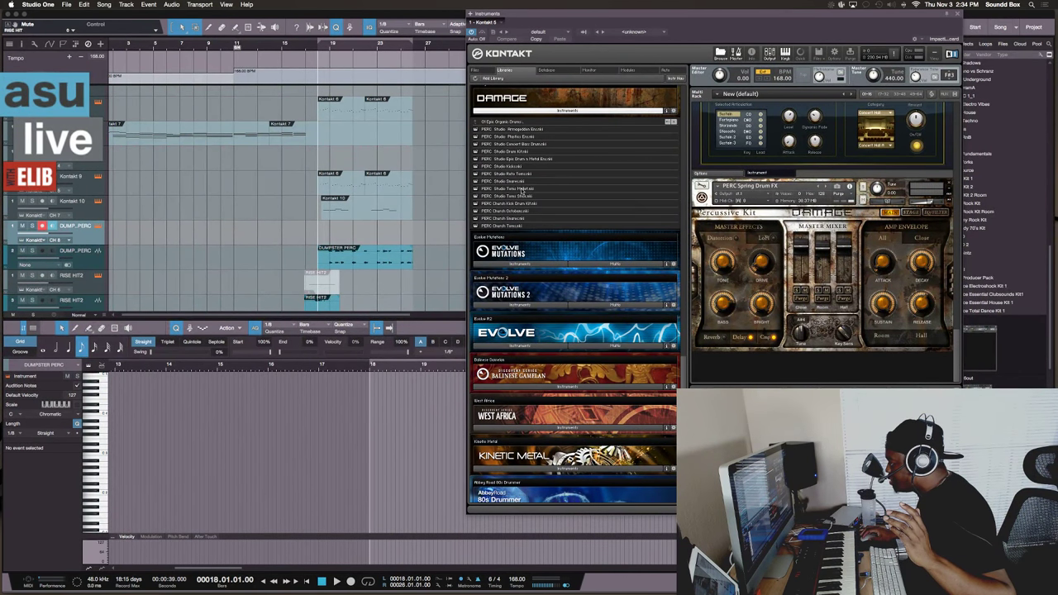
{"action": "double_click", "coordinate": [521, 191]}
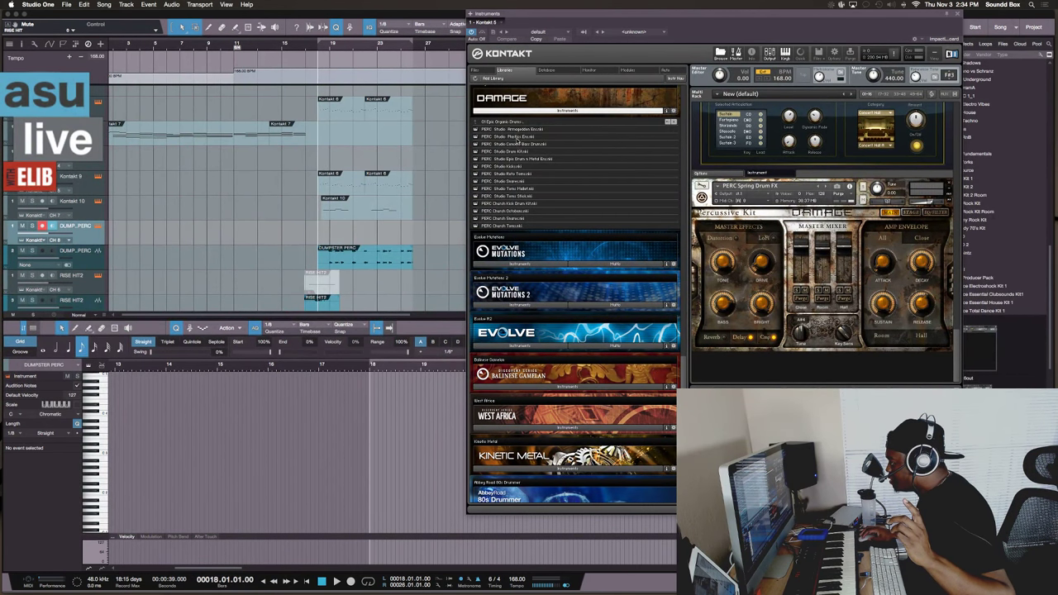
{"action": "left_click", "coordinate": [518, 137]}
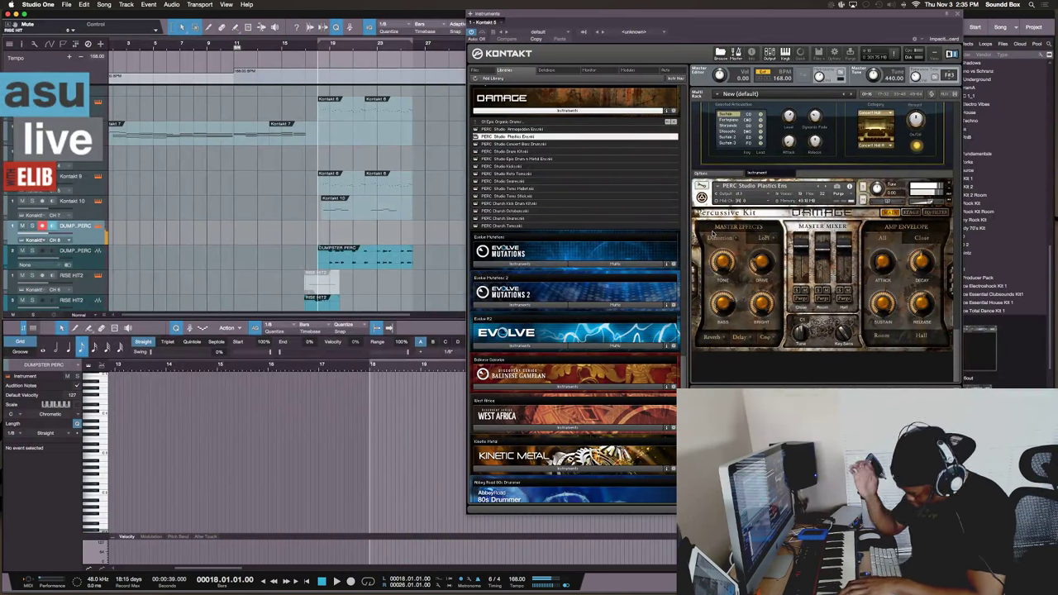
Rehearse PERC Studio Plastics Ens against the arrangement and record a part with it on the DUMPSTER PERC instrument track
{"action": "key", "text": "space"}
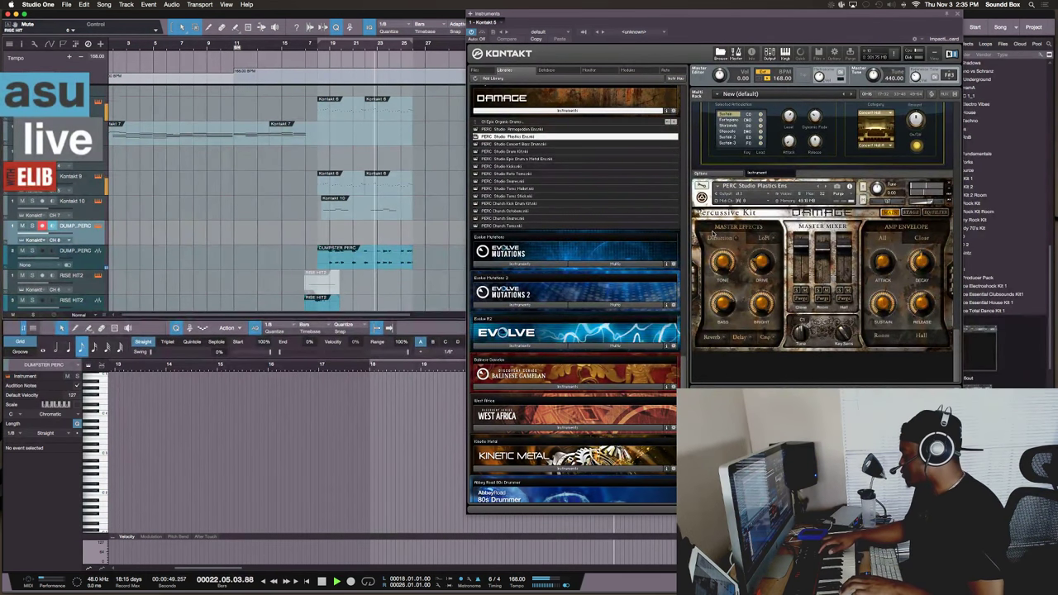
{"action": "key", "text": "space"}
{"action": "key", "text": "KP_Multiply"}
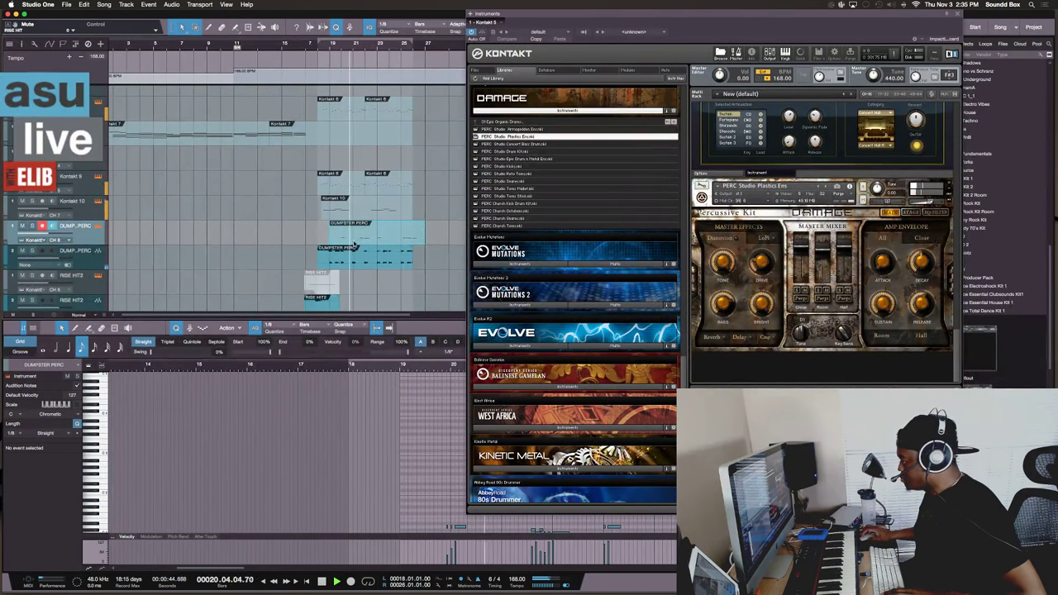
Rename the record-armed DUMPSTER PERC instrument track as DUMPSTER P DRUMS
{"action": "double_click", "coordinate": [74, 226]}
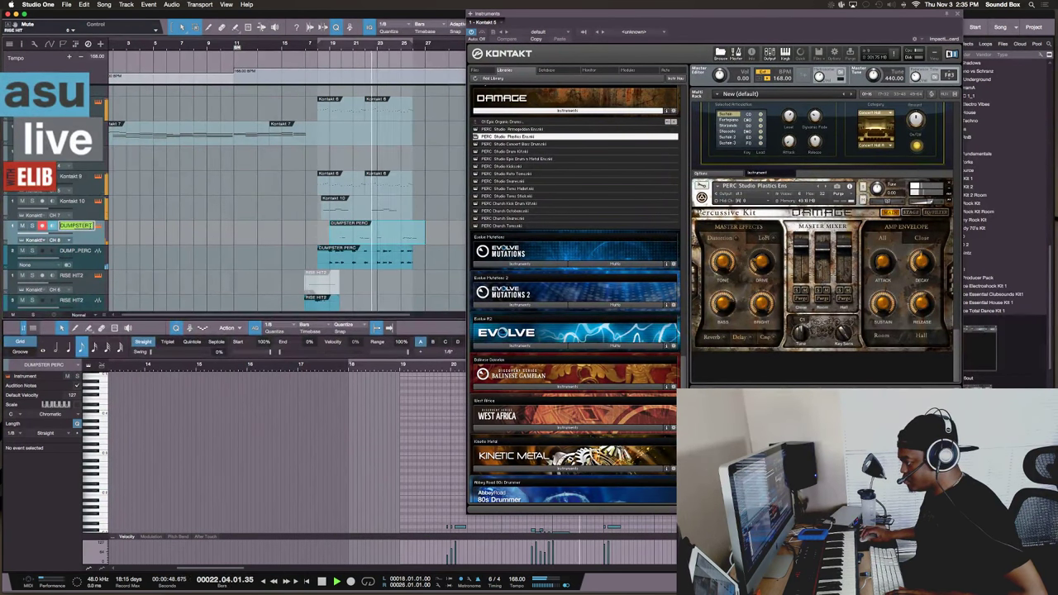
{"action": "type", "text": "PERC"}
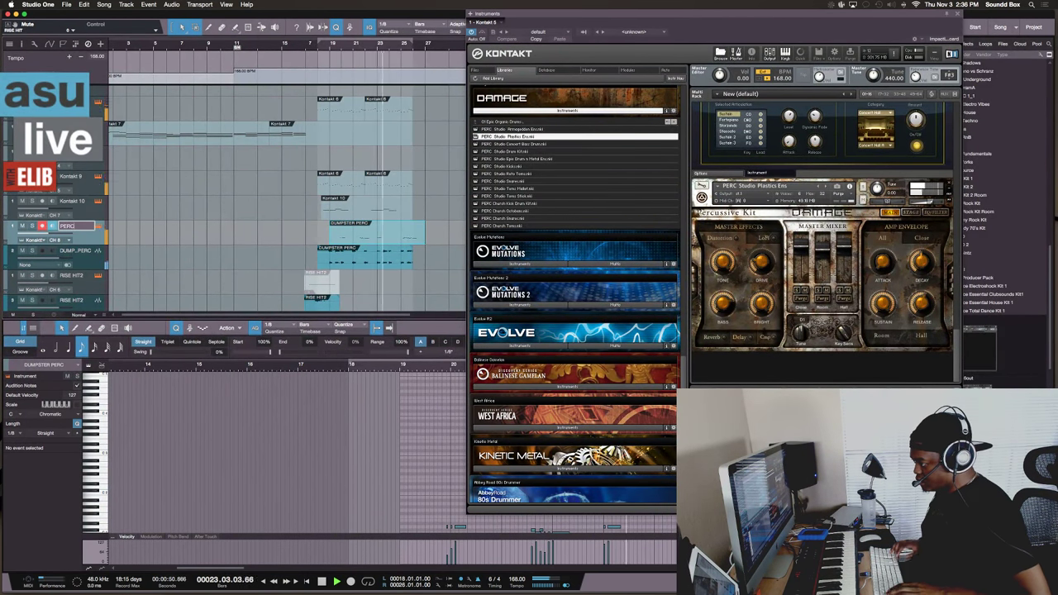
{"action": "key", "text": "BackSpace"}
{"action": "key", "text": "BackSpace"}
{"action": "key", "text": "BackSpace"}
{"action": "key", "text": "BackSpace"}
{"action": "type", "text": "DUMPSTER"}
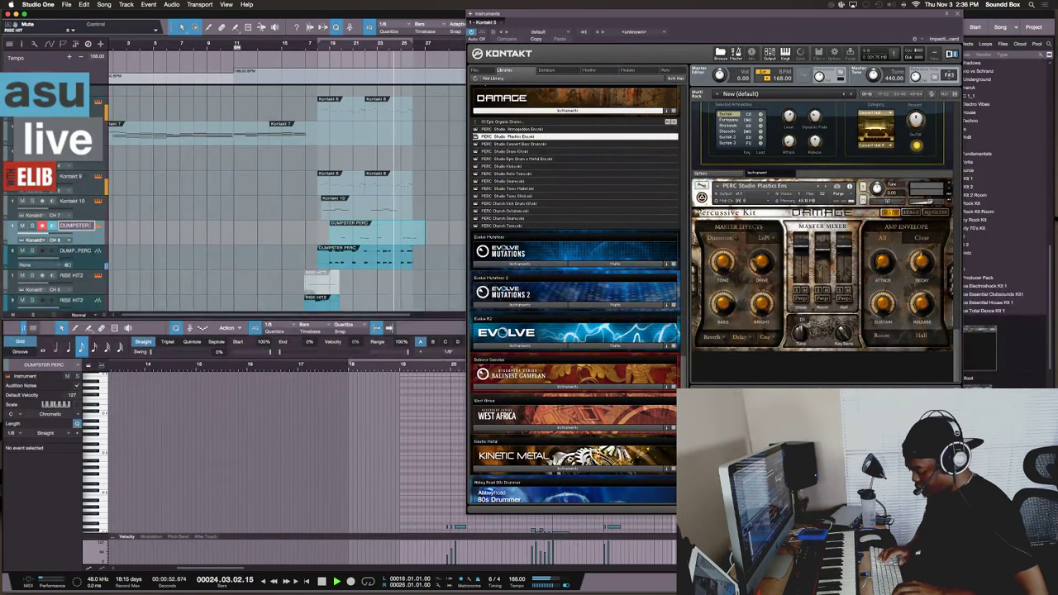
{"action": "key", "text": "BackSpace"}
{"action": "key", "text": "BackSpace"}
{"action": "key", "text": "BackSpace"}
{"action": "key", "text": "BackSpace"}
{"action": "key", "text": "BackSpace"}
{"action": "key", "text": "BackSpace"}
{"action": "key", "text": "BackSpace"}
{"action": "key", "text": "BackSpace"}
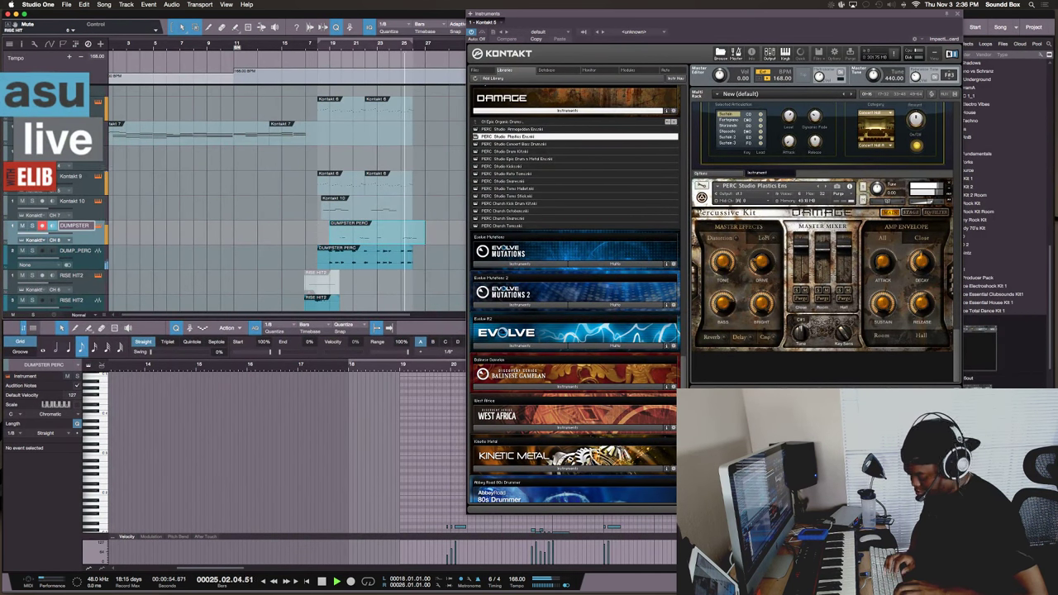
{"action": "type", "text": "P DRUMS"}
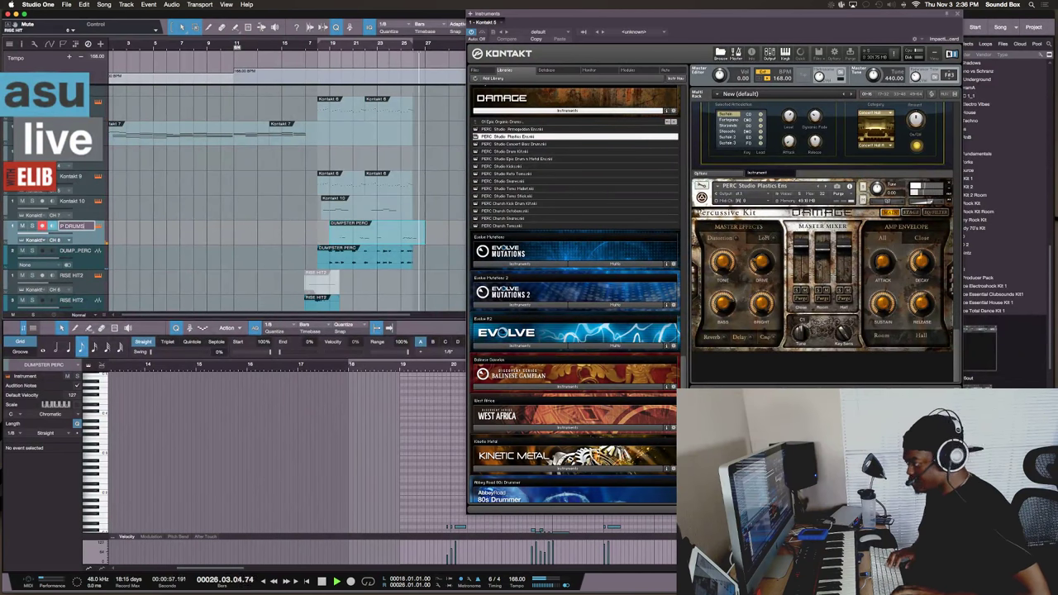
{"action": "key", "text": "Return"}
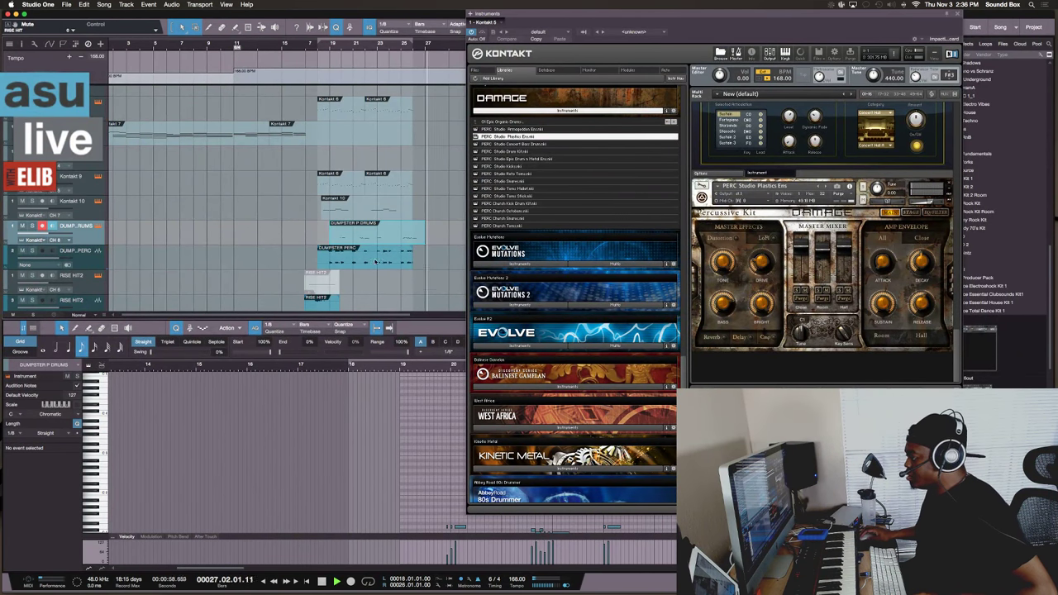
Stop playback, bounce the DUMPSTER P DRUMS part to audio, and delete the original instrument part
{"action": "key", "text": "space"}
{"action": "key", "text": "super+b"}
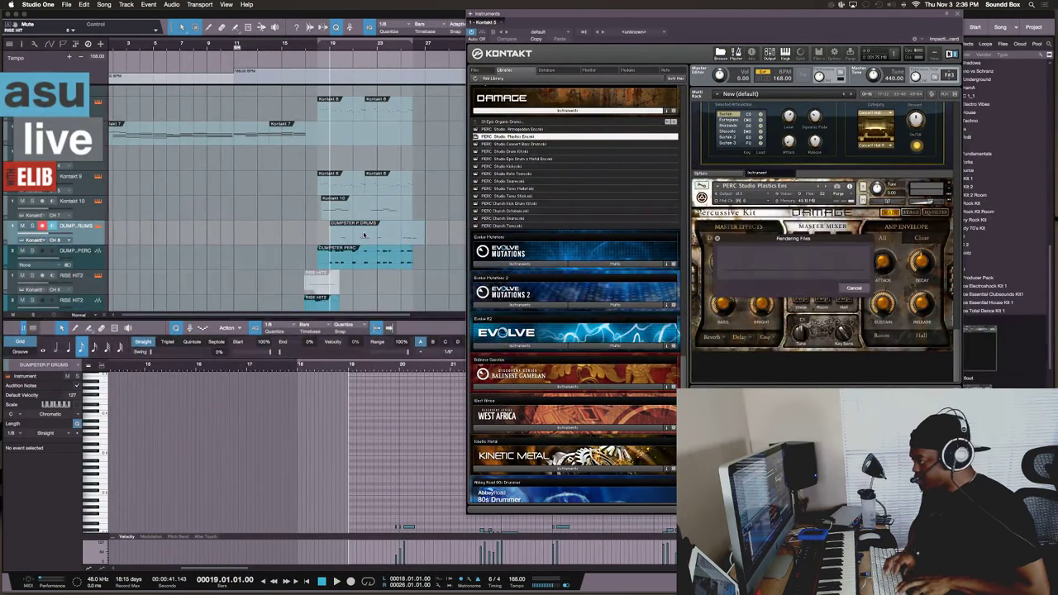
{"action": "left_click", "coordinate": [357, 240]}
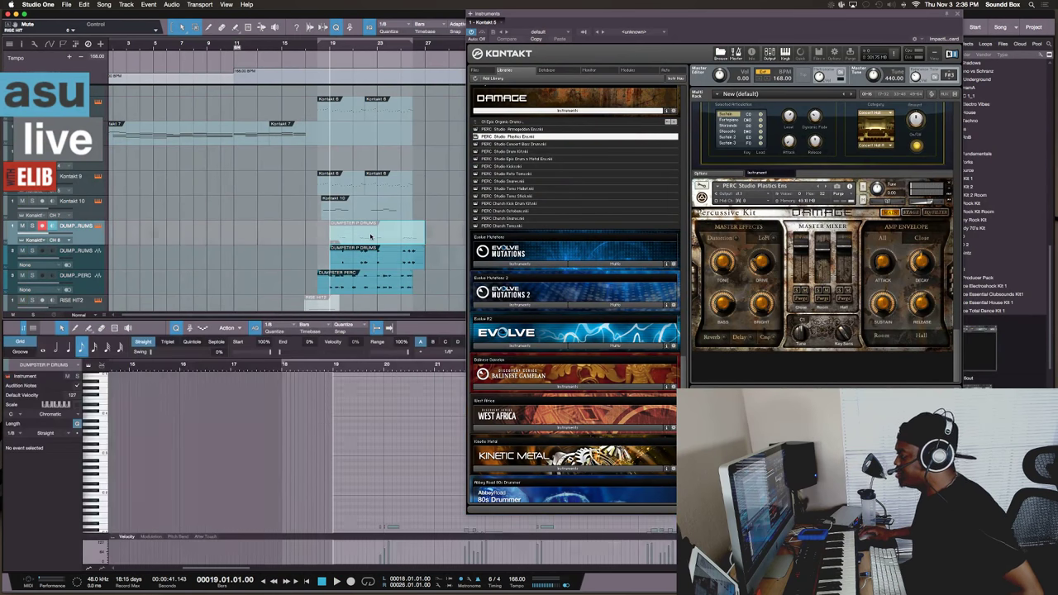
{"action": "key", "text": "Delete"}
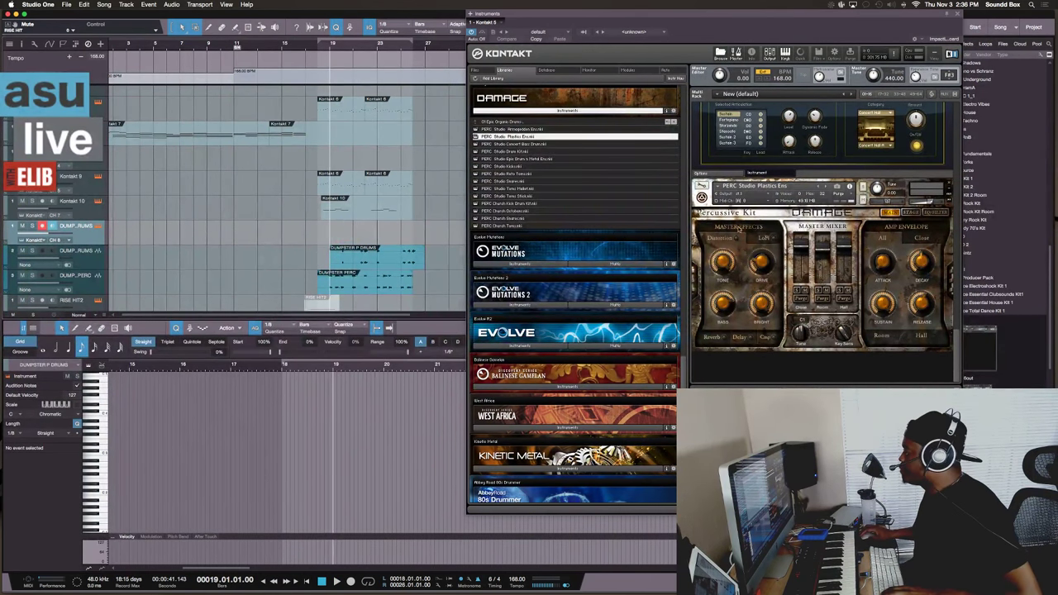
Browse the Kontakt libraries and the Factory Library's top-level instrument folders, closing the Kontakt window when done
{"action": "scroll", "coordinate": [597, 162], "scroll_direction": "down", "scroll_amount": 10}
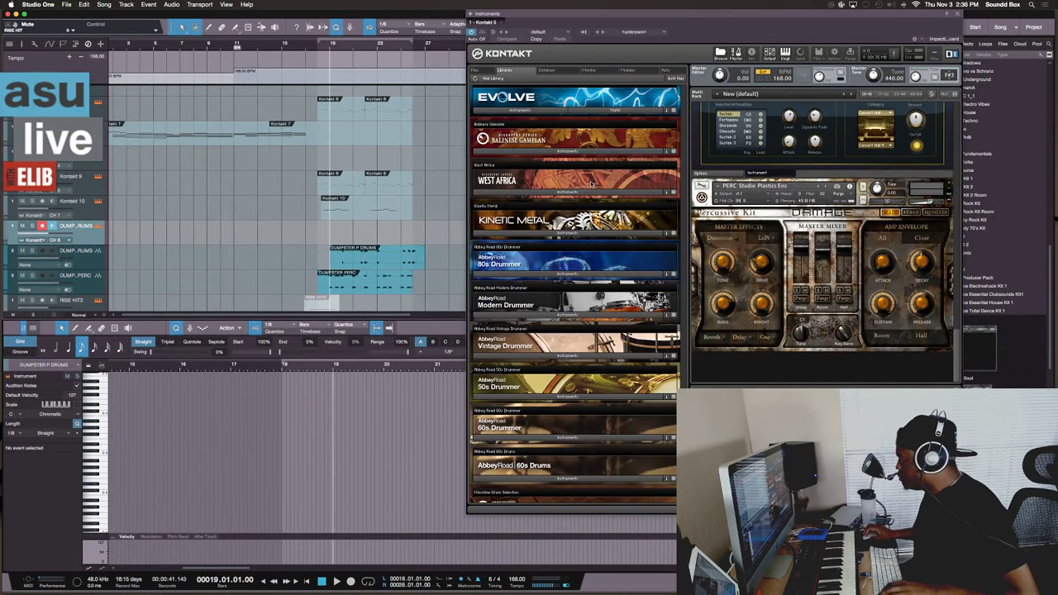
{"action": "scroll", "coordinate": [603, 348], "scroll_direction": "up", "scroll_amount": 15}
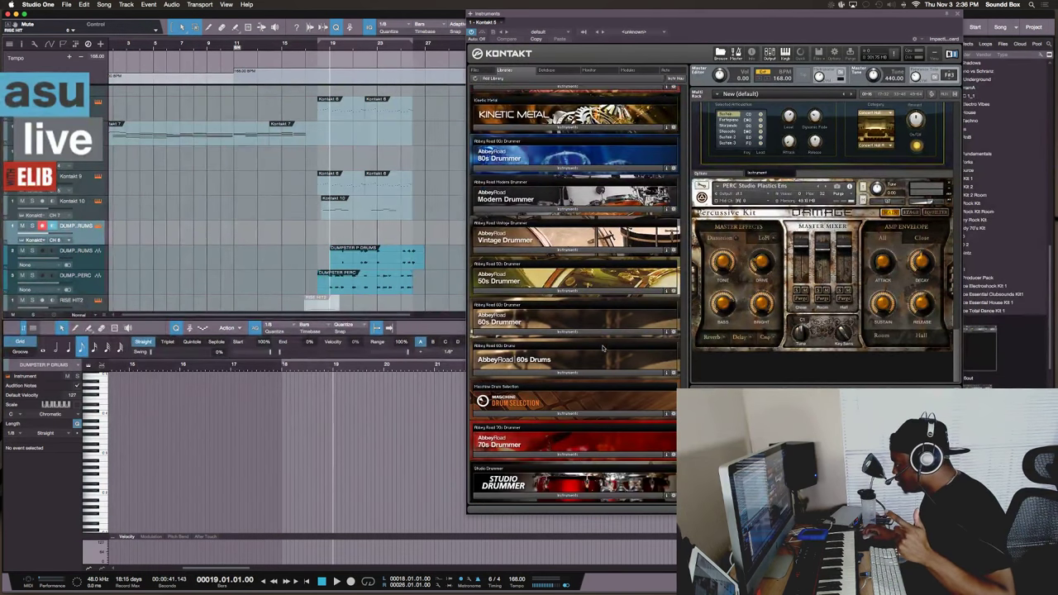
{"action": "scroll", "coordinate": [602, 347], "scroll_direction": "up", "scroll_amount": 15}
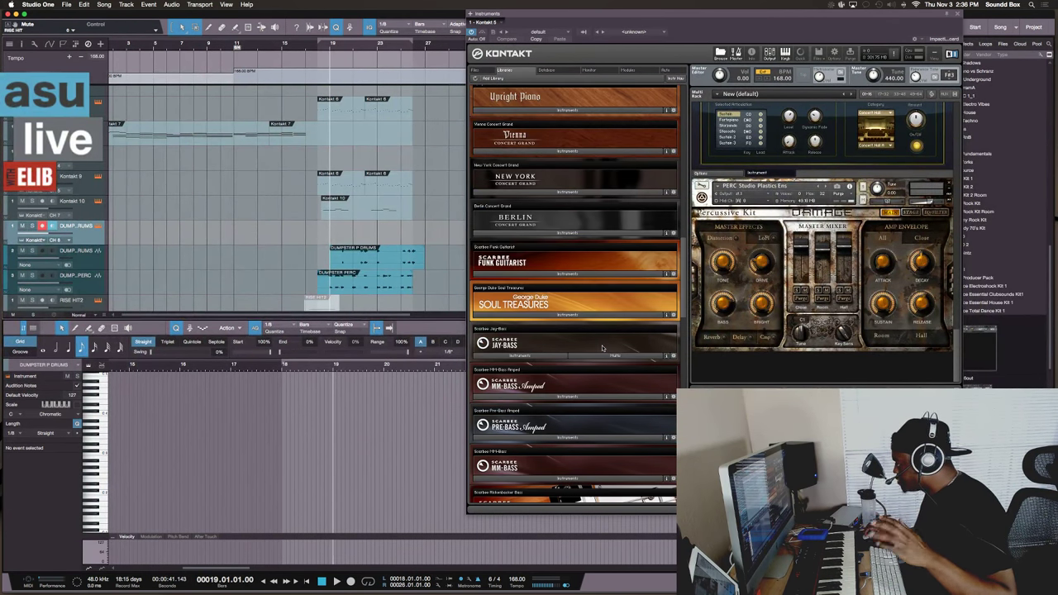
{"action": "scroll", "coordinate": [603, 348], "scroll_direction": "up", "scroll_amount": 8}
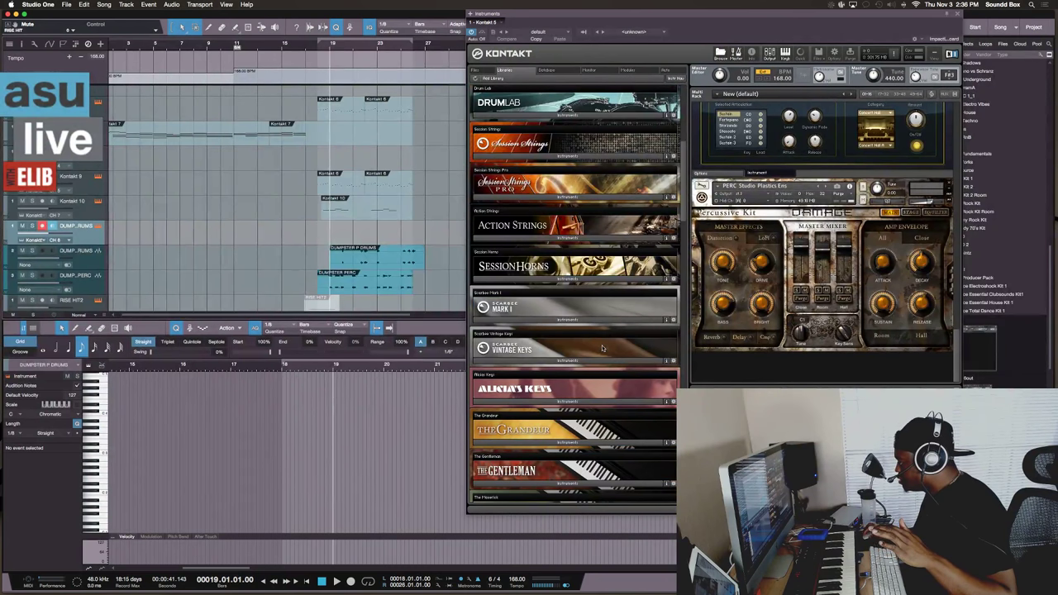
{"action": "scroll", "coordinate": [603, 348], "scroll_direction": "up", "scroll_amount": 4}
{"action": "scroll", "coordinate": [602, 348], "scroll_direction": "up", "scroll_amount": 4}
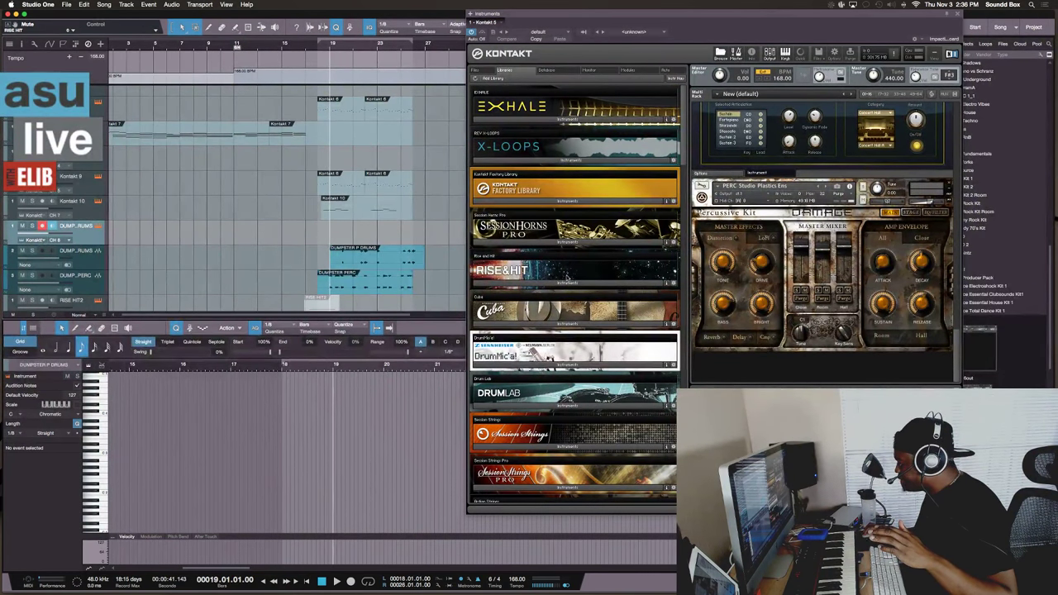
{"action": "left_click", "coordinate": [568, 201]}
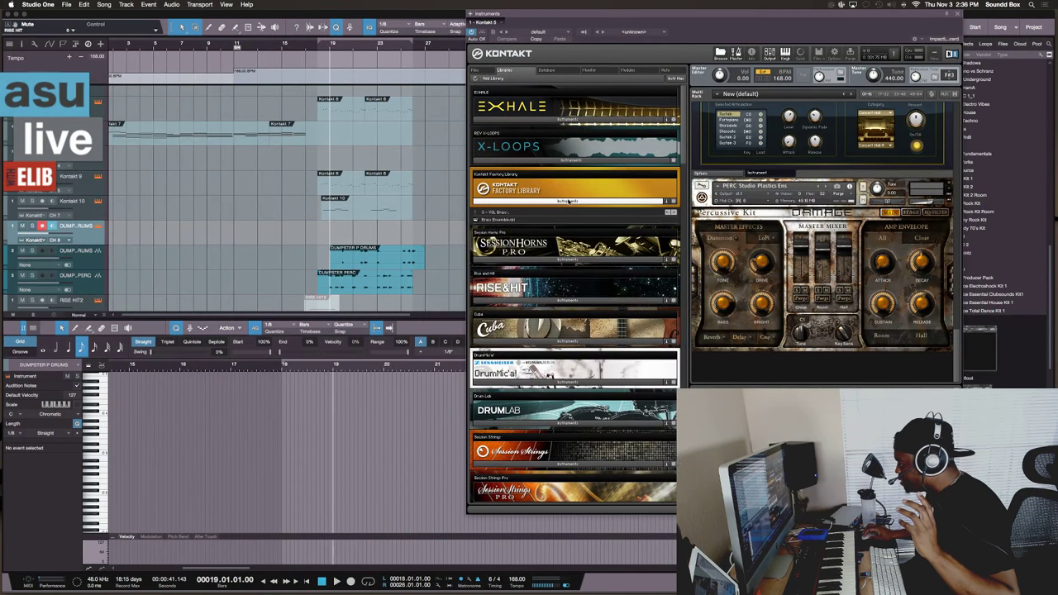
{"action": "left_click", "coordinate": [483, 212]}
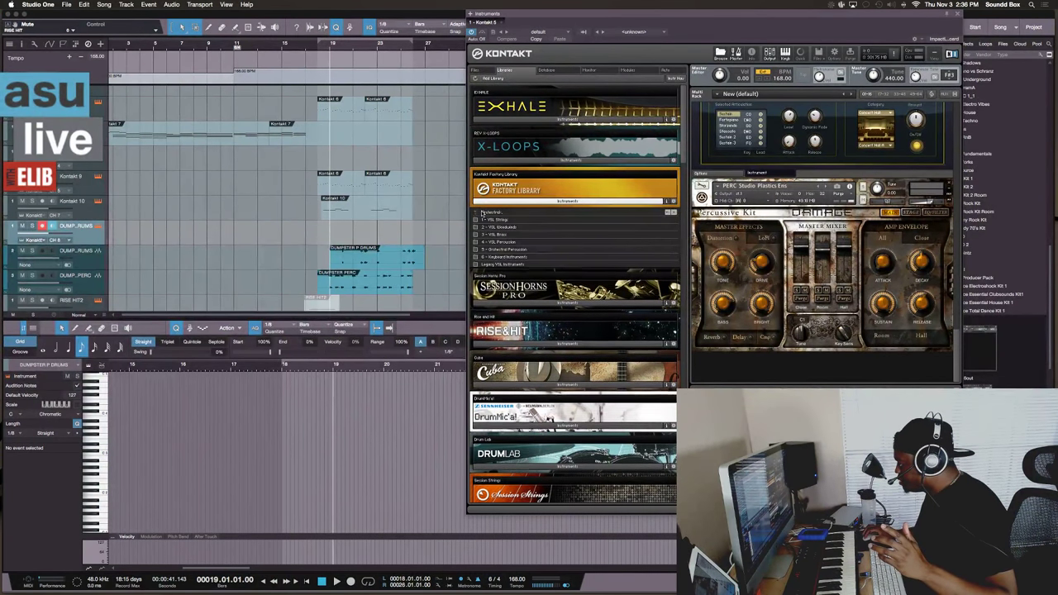
{"action": "left_click", "coordinate": [491, 213]}
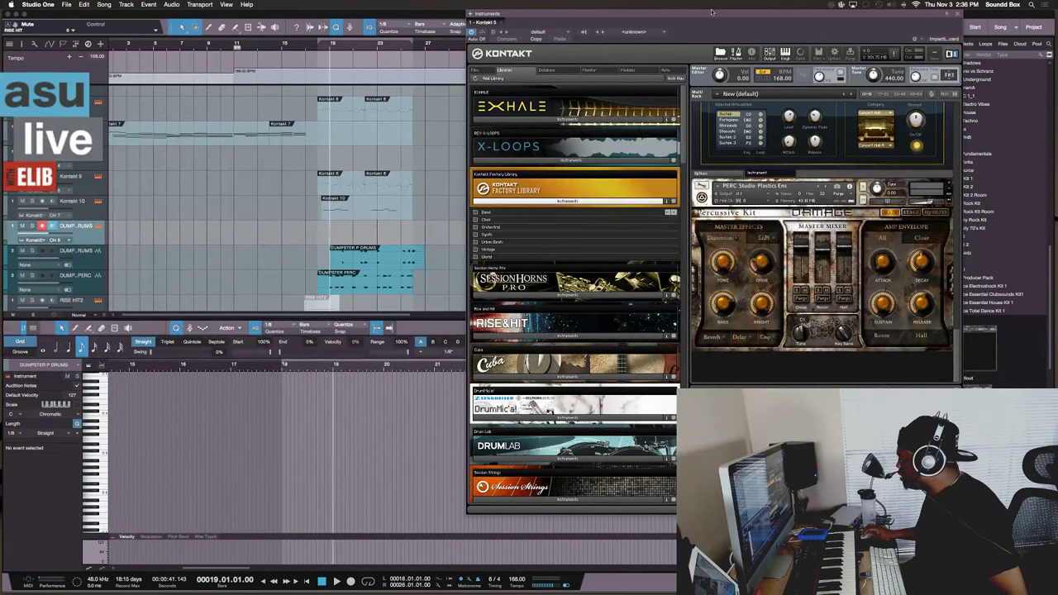
{"action": "left_click_drag", "start_coordinate": [607, 18], "coordinate": [496, 87]}
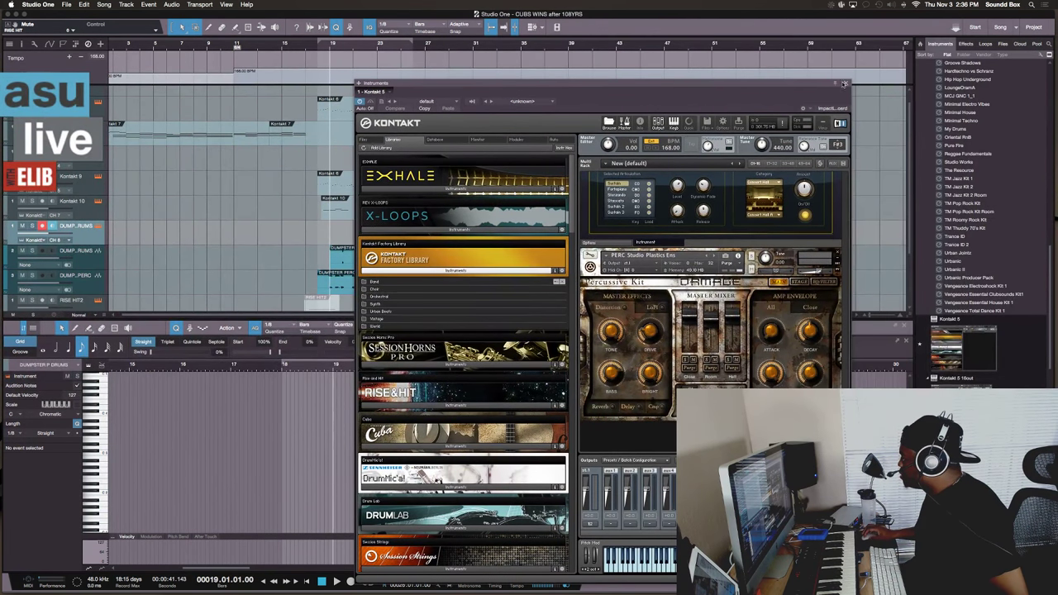
{"action": "left_click", "coordinate": [844, 83]}
Hide the note editor and add a new Omnisphere instrument track below the RISE HIT track
{"action": "scroll", "coordinate": [988, 215], "scroll_direction": "down", "scroll_amount": 10}
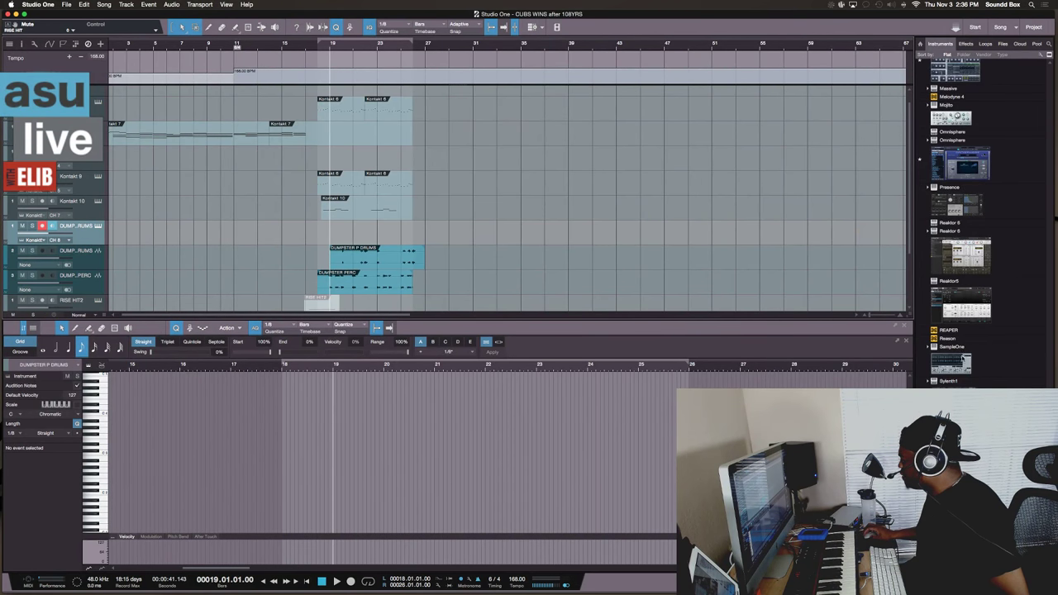
{"action": "left_click", "coordinate": [967, 163]}
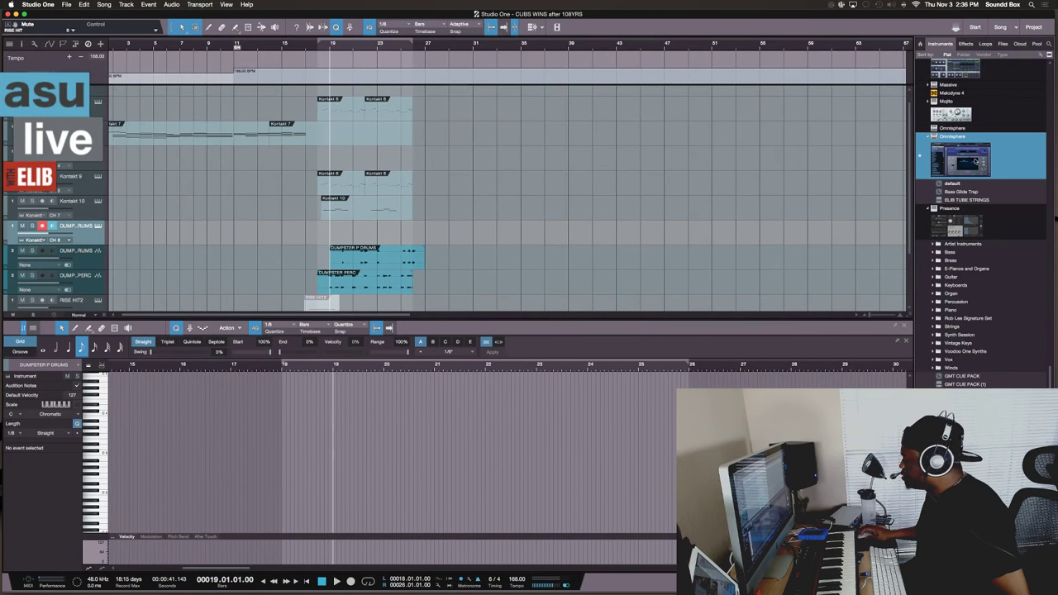
{"action": "left_click_drag", "start_coordinate": [974, 162], "coordinate": [908, 251]}
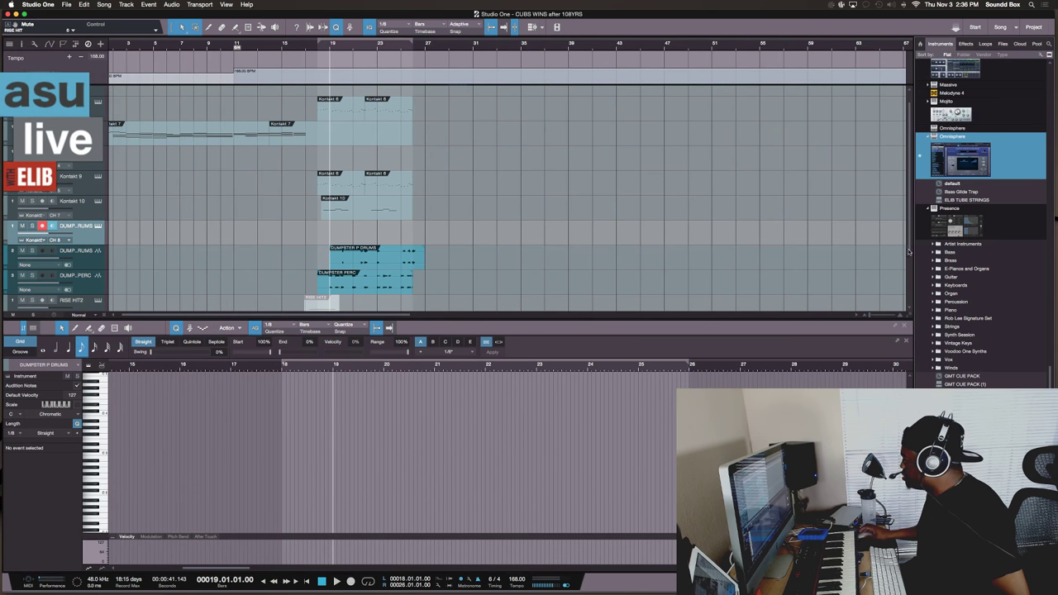
{"action": "scroll", "coordinate": [461, 368], "scroll_direction": "down", "scroll_amount": 5}
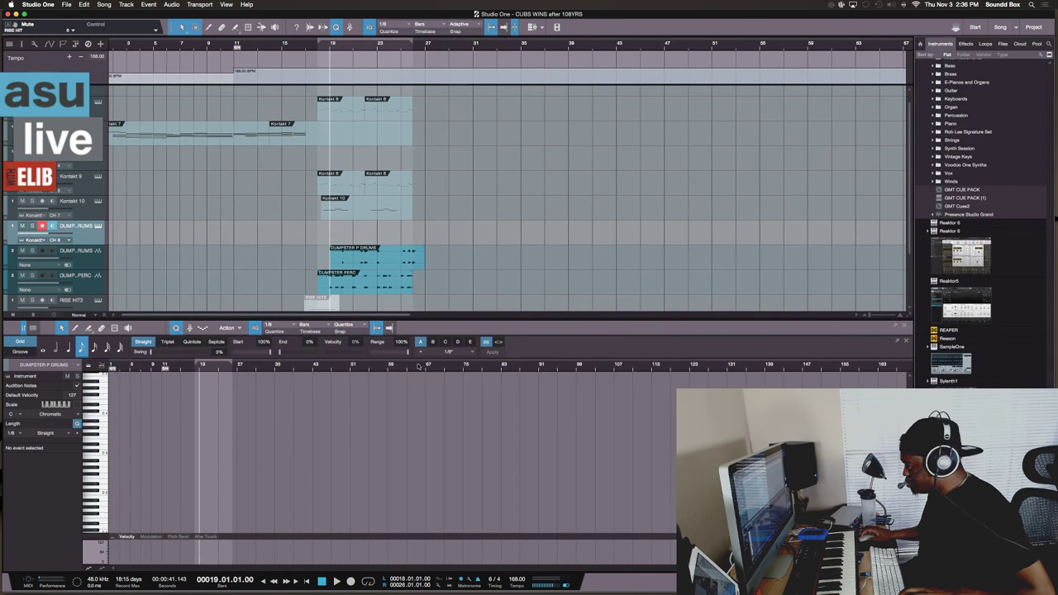
{"action": "key", "text": "F3"}
{"action": "key", "text": "F3"}
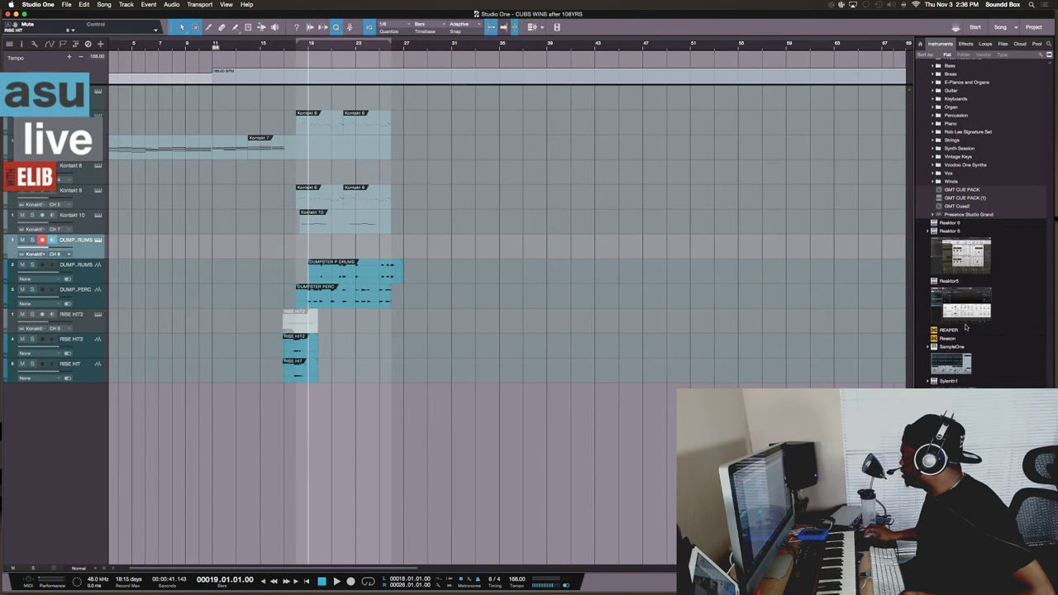
{"action": "scroll", "coordinate": [965, 328], "scroll_direction": "up", "scroll_amount": 10}
{"action": "left_click_drag", "start_coordinate": [955, 212], "coordinate": [226, 461]}
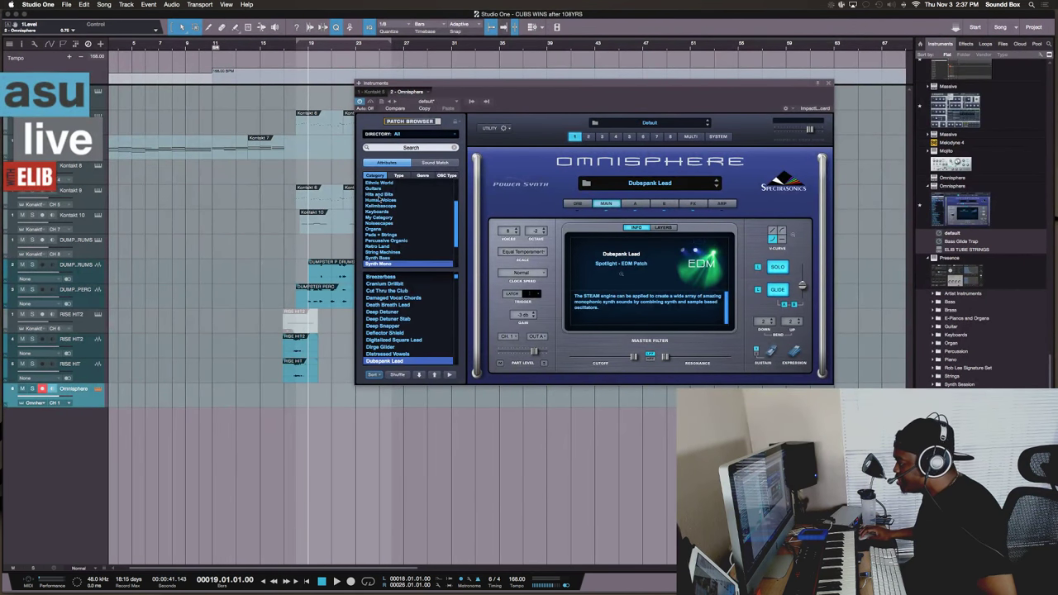
Load the Deflector Shield patch in Omnisphere and reposition the instrument window over the arrangement
{"action": "scroll", "coordinate": [388, 235], "scroll_direction": "up", "scroll_amount": 3}
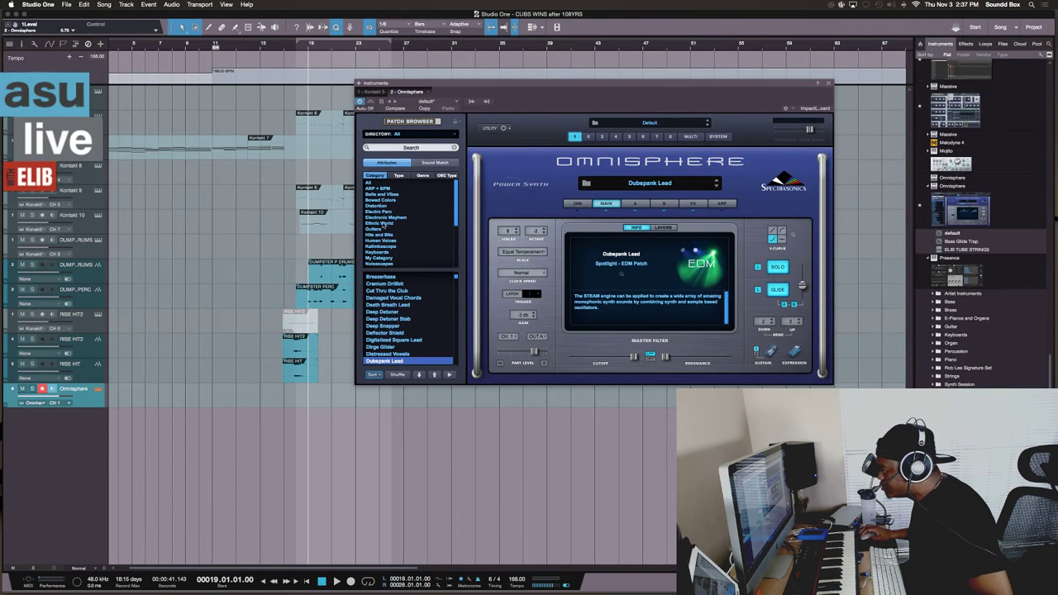
{"action": "scroll", "coordinate": [394, 245], "scroll_direction": "down", "scroll_amount": 2}
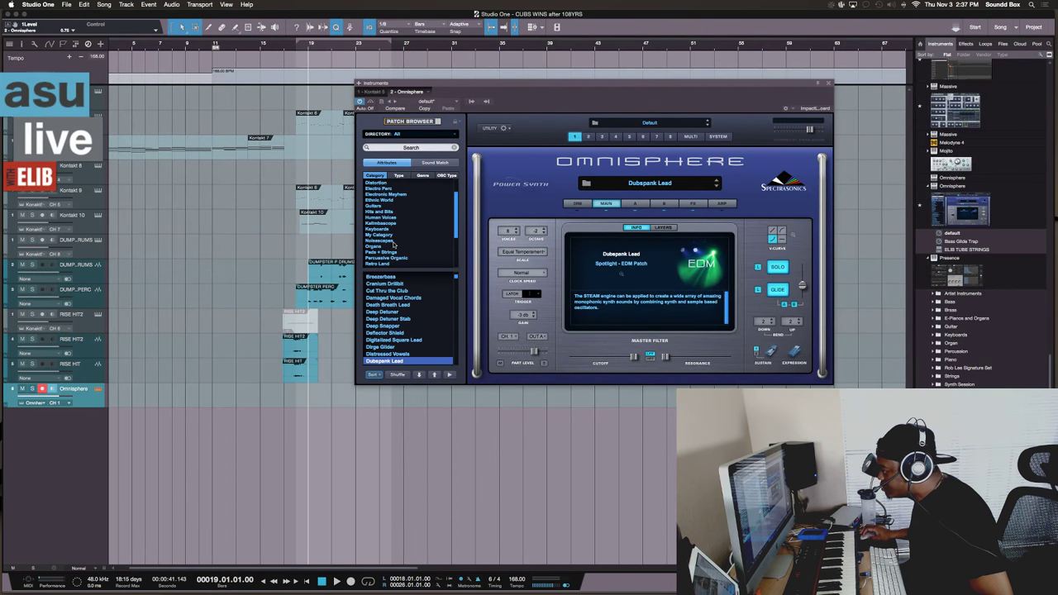
{"action": "scroll", "coordinate": [397, 325], "scroll_direction": "down", "scroll_amount": 1}
{"action": "left_click", "coordinate": [411, 312]}
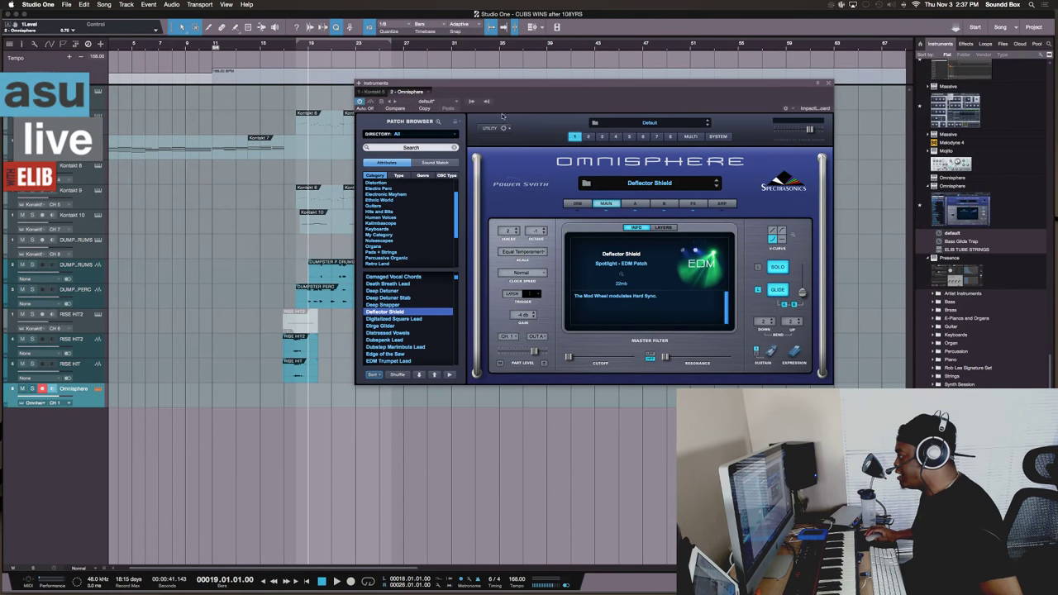
{"action": "left_click_drag", "start_coordinate": [492, 87], "coordinate": [538, 73]}
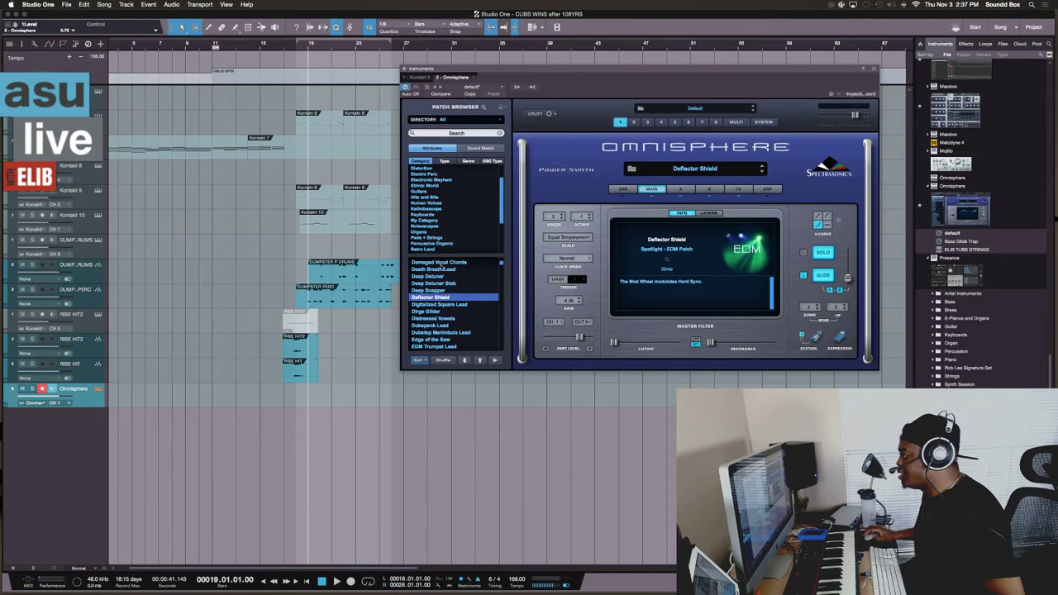
{"action": "left_click_drag", "start_coordinate": [499, 74], "coordinate": [451, 62]}
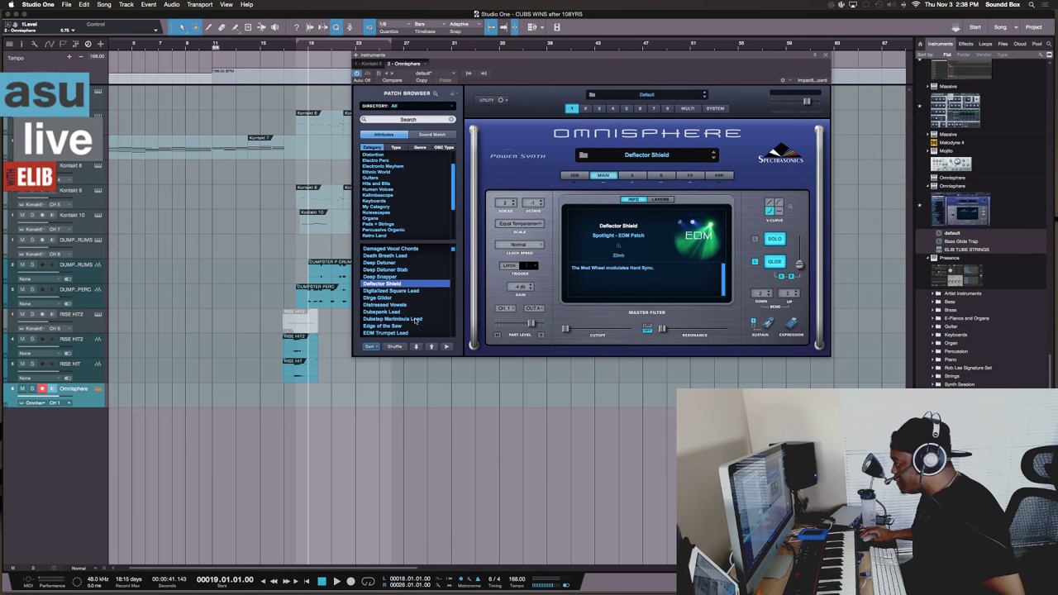
Filter the patches to the Noisescapes category and audition Burning Piano SFX Fire 4 and Burning Piano SFX Extinguish
{"action": "left_click", "coordinate": [392, 213]}
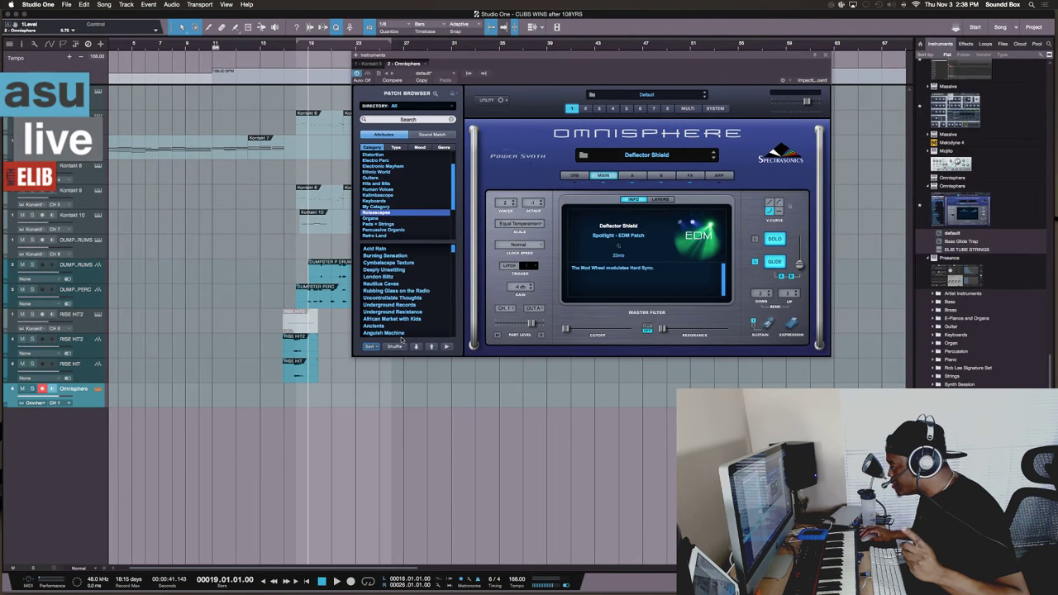
{"action": "scroll", "coordinate": [404, 316], "scroll_direction": "down", "scroll_amount": 2}
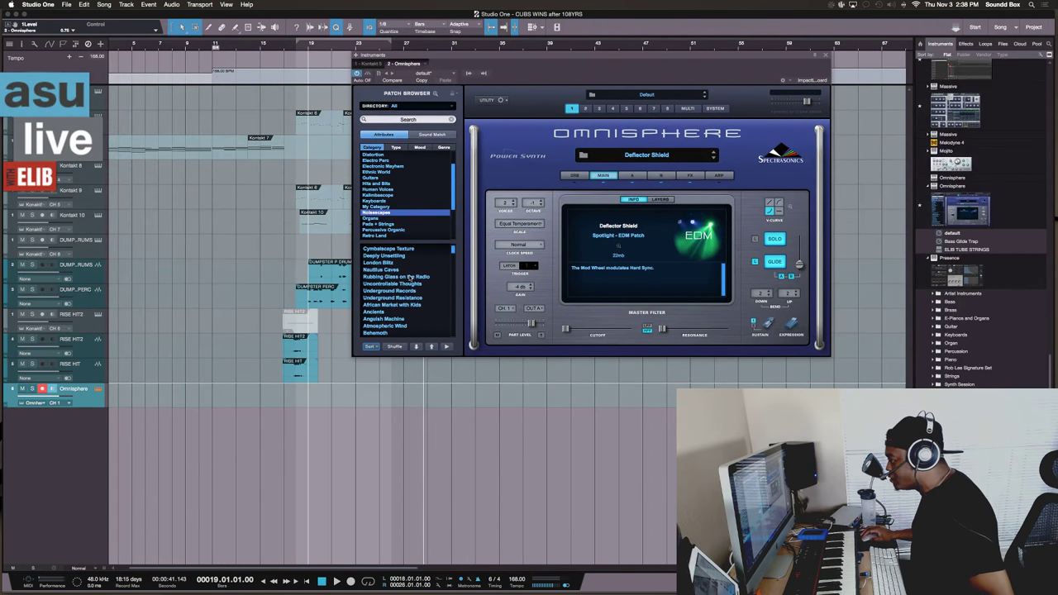
{"action": "scroll", "coordinate": [409, 278], "scroll_direction": "down", "scroll_amount": 4}
{"action": "left_click", "coordinate": [414, 298]}
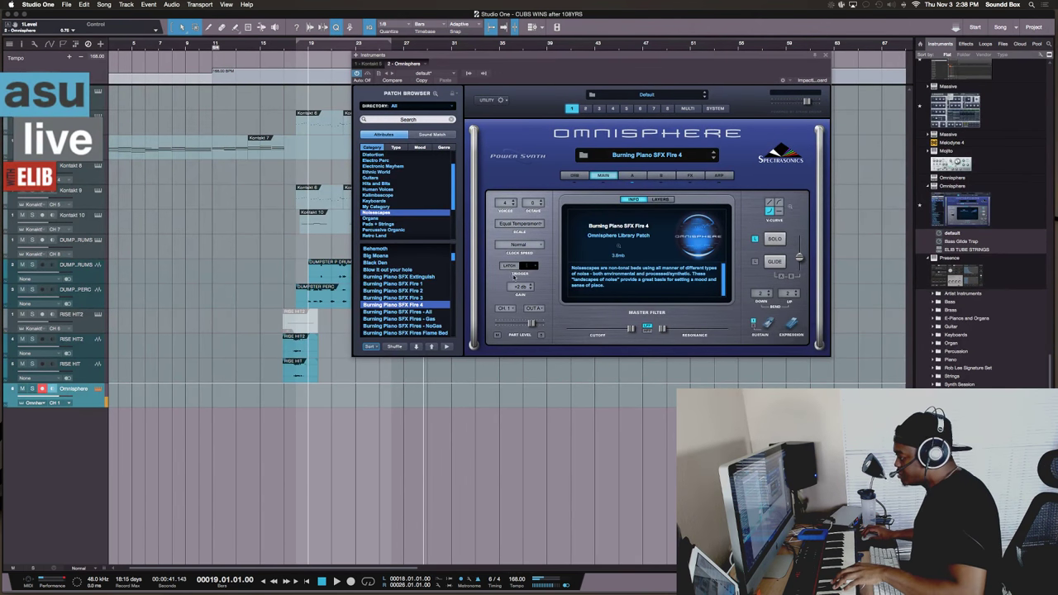
{"action": "left_click", "coordinate": [415, 277]}
Switch the Omnisphere patch filter to the Electronic Mayhem category
{"action": "scroll", "coordinate": [409, 285], "scroll_direction": "up", "scroll_amount": 5}
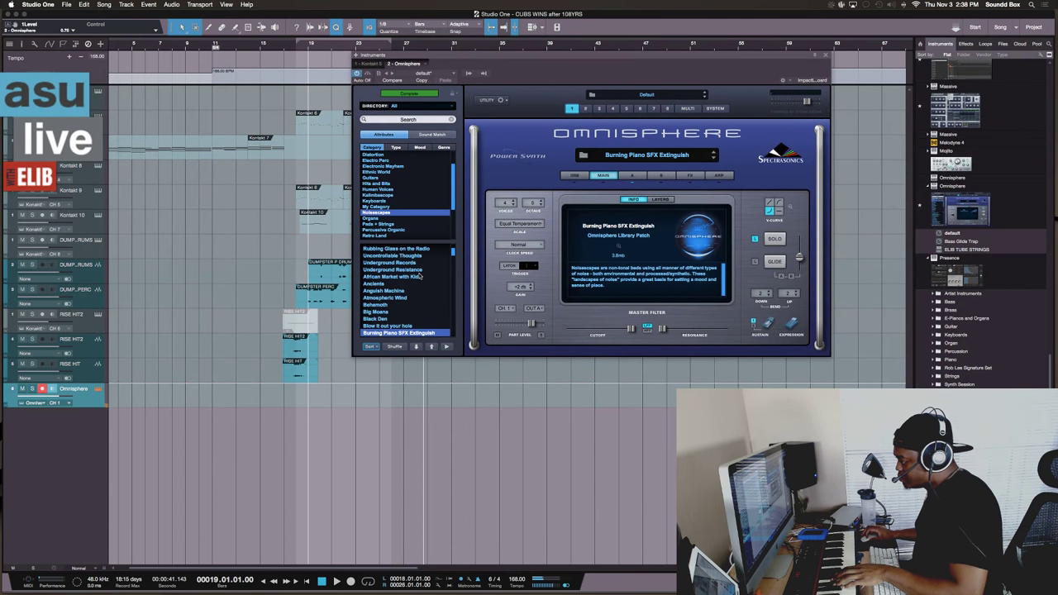
{"action": "scroll", "coordinate": [395, 210], "scroll_direction": "up", "scroll_amount": 2}
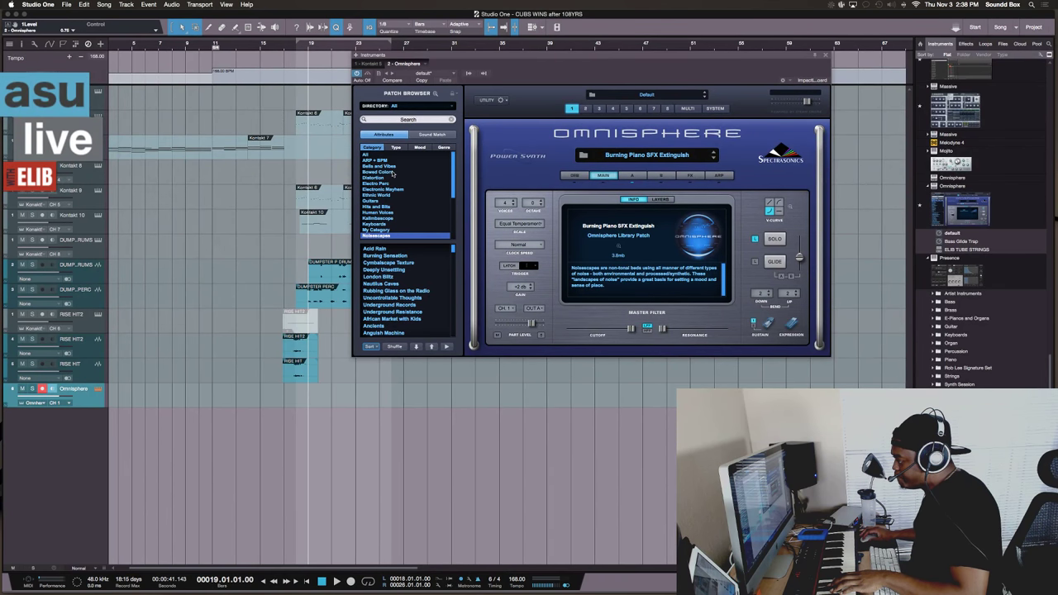
{"action": "scroll", "coordinate": [393, 174], "scroll_direction": "down", "scroll_amount": 1}
{"action": "left_click", "coordinate": [393, 185]}
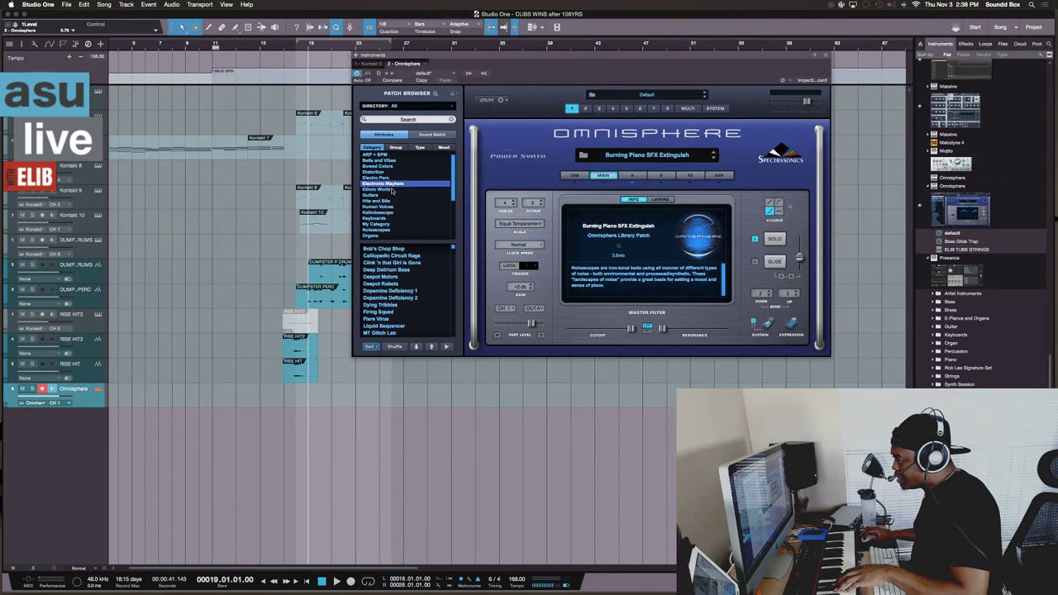
Browse the Ethnic World and Keyboards categories and audition the Reducer Rhodes Guitaret patch
{"action": "left_click", "coordinate": [392, 190]}
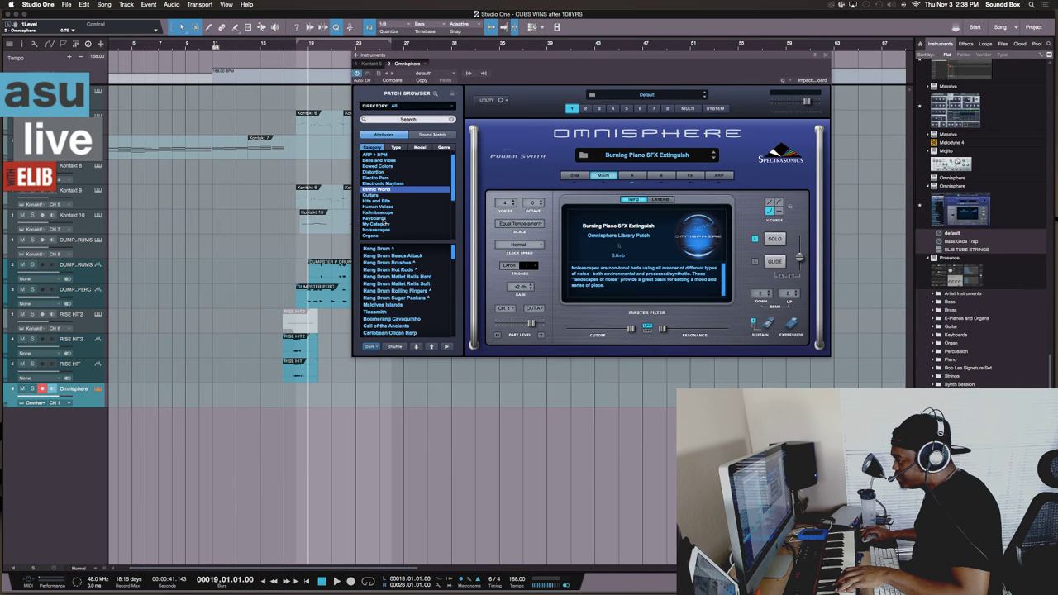
{"action": "left_click", "coordinate": [385, 219]}
{"action": "left_click", "coordinate": [405, 296]}
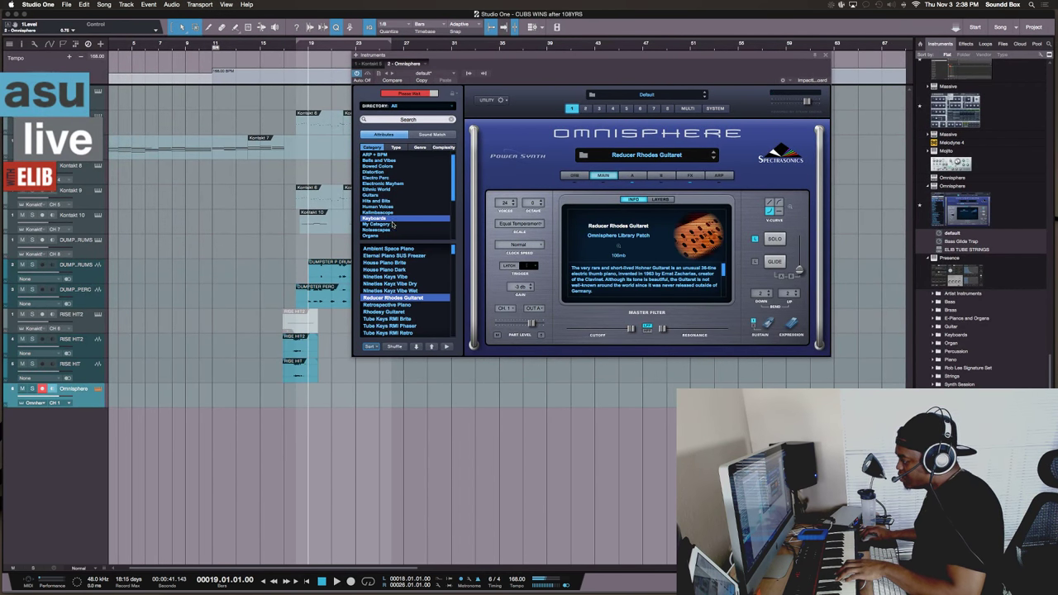
Filter the patches to Synth Bass and audition Big Bad Glider Bass, Buzzy Reprisal, Camouflage Bass and Chest Press Bass
{"action": "scroll", "coordinate": [394, 224], "scroll_direction": "down", "scroll_amount": 4}
{"action": "scroll", "coordinate": [394, 225], "scroll_direction": "down", "scroll_amount": 1}
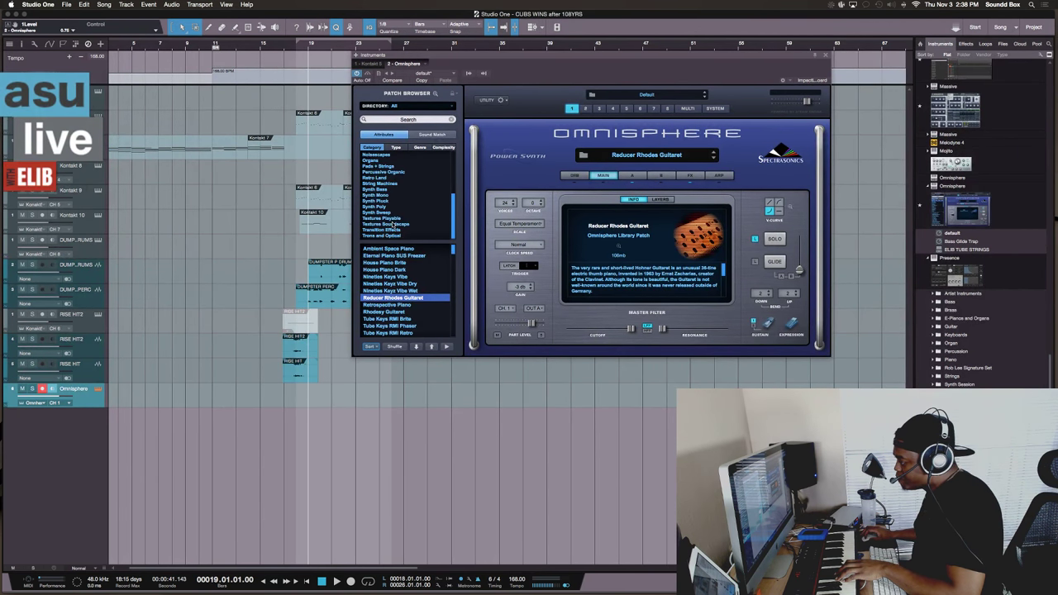
{"action": "left_click", "coordinate": [381, 191]}
{"action": "left_click", "coordinate": [408, 283]}
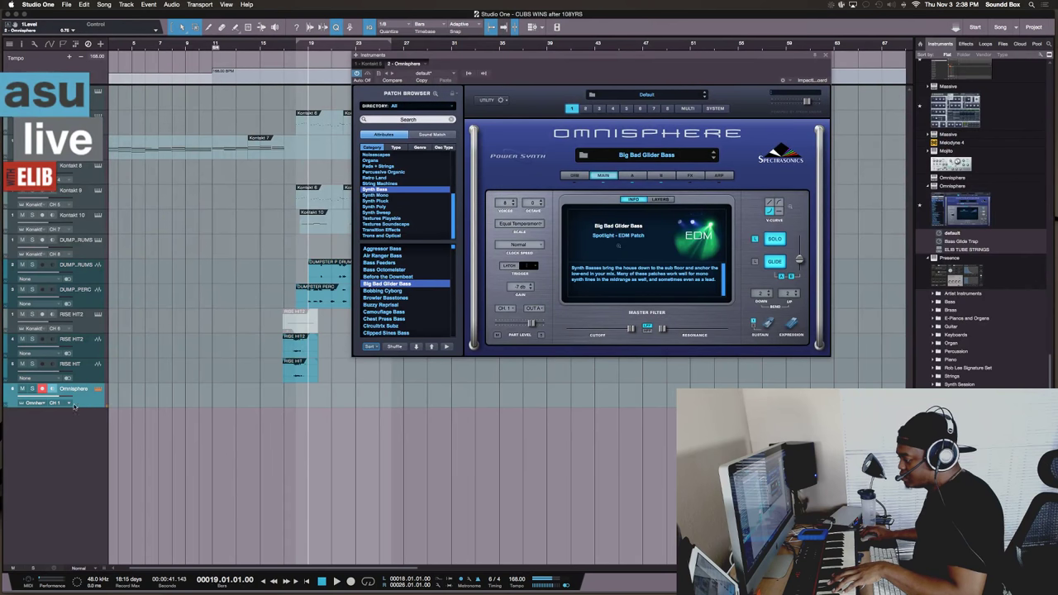
{"action": "left_click", "coordinate": [386, 306]}
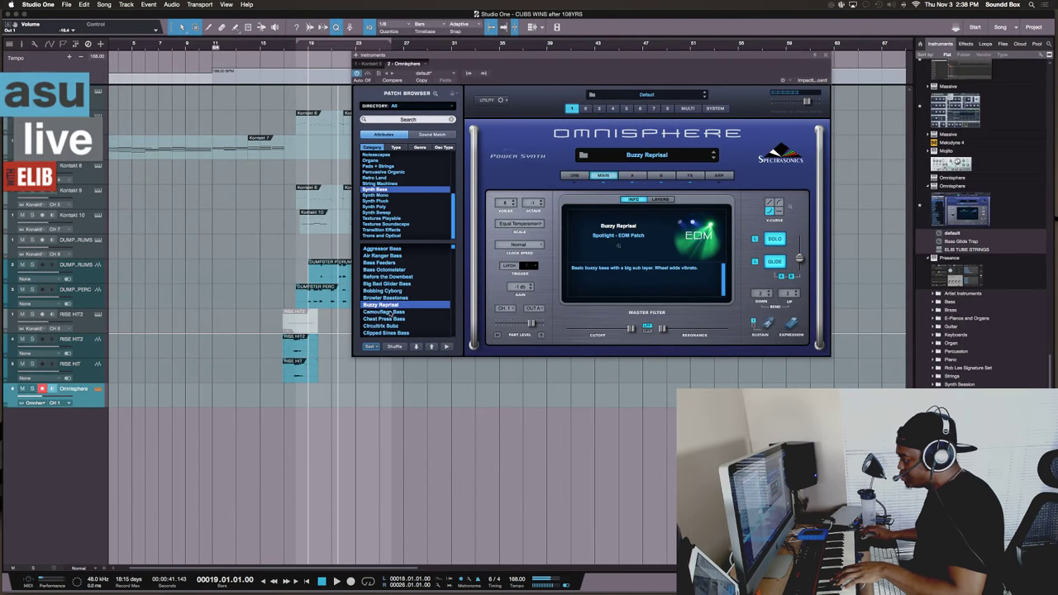
{"action": "left_click", "coordinate": [391, 312]}
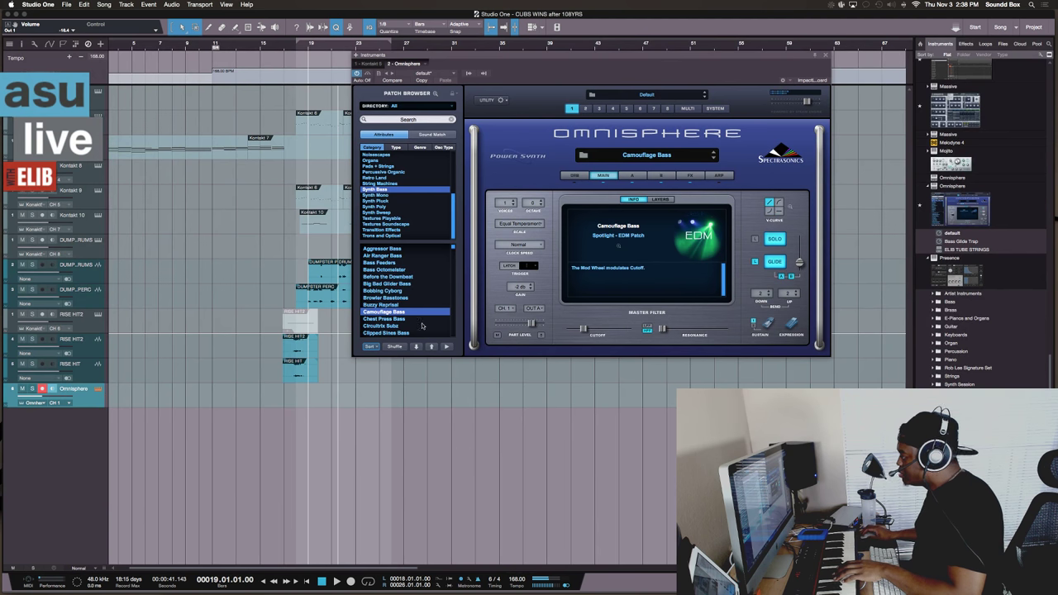
{"action": "left_click", "coordinate": [411, 319]}
Audition the Flaring Anger, Drama Wheel, FM Noisebass, Hyper Alert, Infuriated and Hardstyle Kick bass patches
{"action": "scroll", "coordinate": [412, 327], "scroll_direction": "down", "scroll_amount": 3}
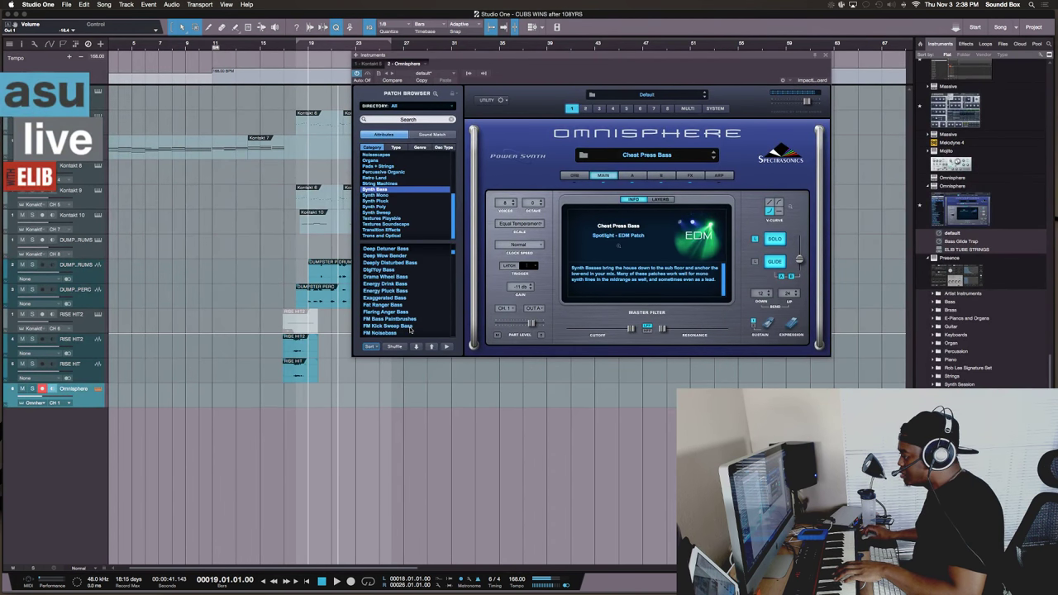
{"action": "left_click", "coordinate": [406, 312]}
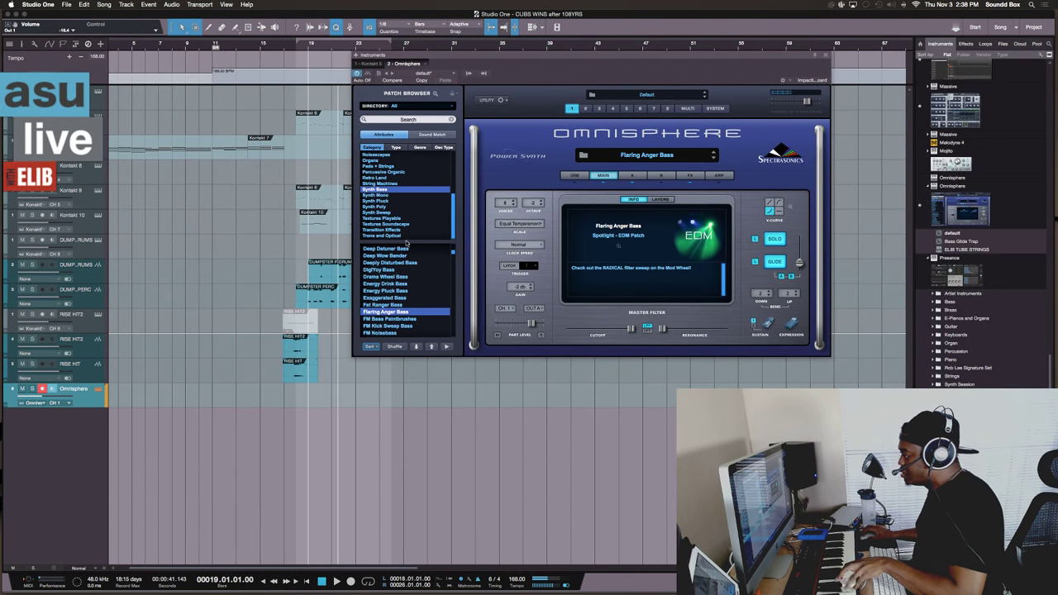
{"action": "left_click", "coordinate": [408, 277]}
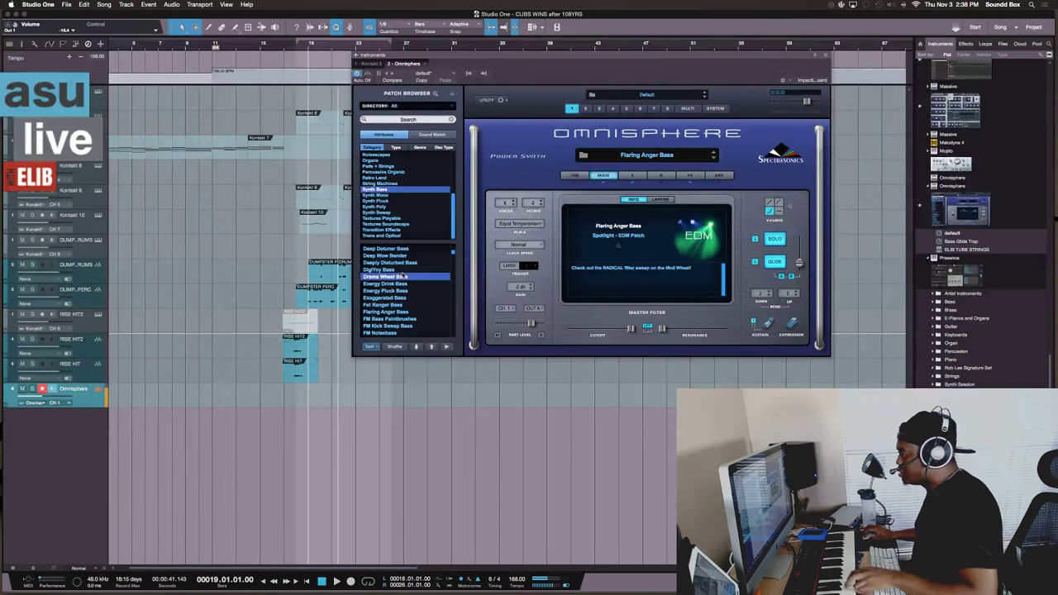
{"action": "left_click", "coordinate": [405, 331]}
{"action": "scroll", "coordinate": [404, 314], "scroll_direction": "down", "scroll_amount": 5}
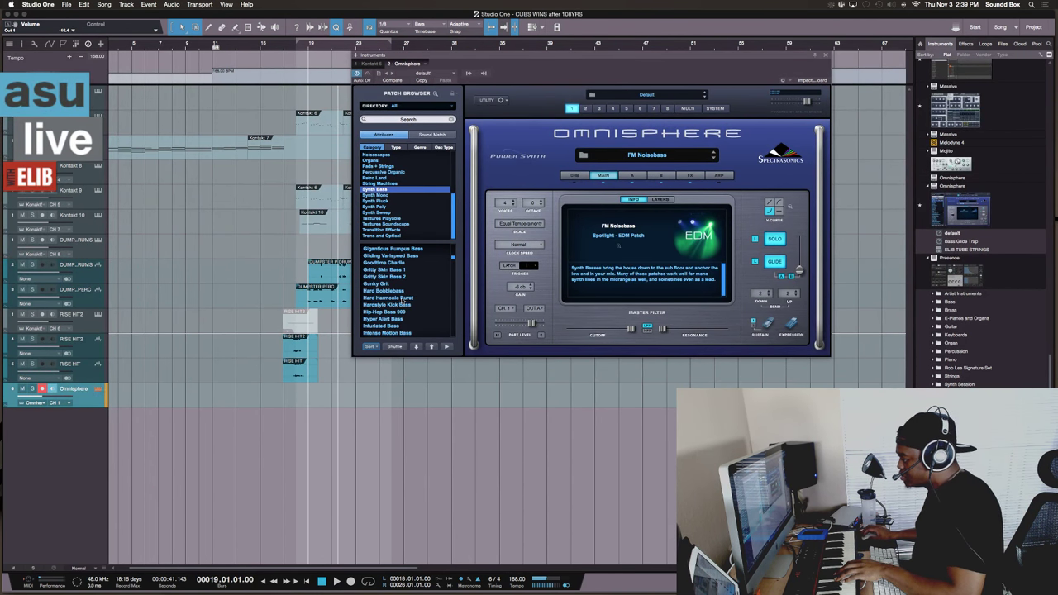
{"action": "left_click", "coordinate": [403, 318]}
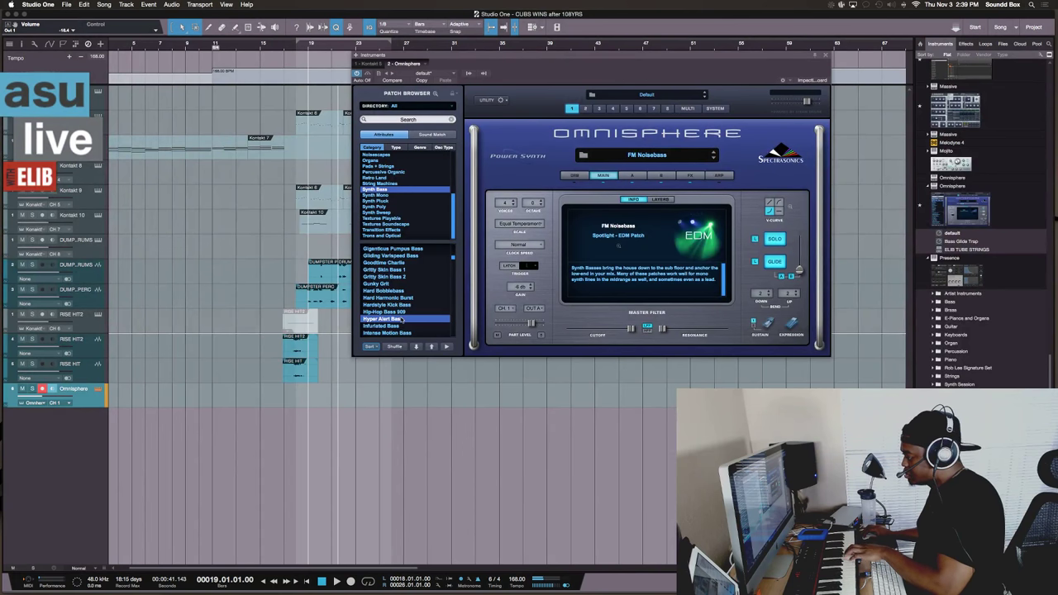
{"action": "left_click", "coordinate": [402, 327]}
{"action": "left_click", "coordinate": [400, 305]}
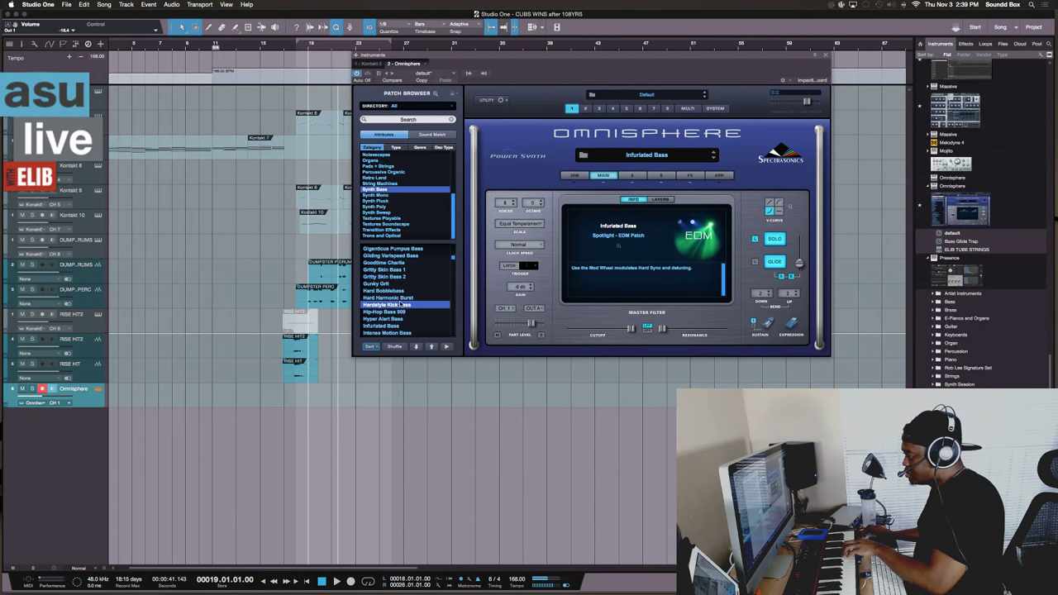
Audition the Round Square Sub, Short NoizLap Bass, SID Playful Bass, SID Rogue Bass and Vexed Growl patches
{"action": "scroll", "coordinate": [401, 304], "scroll_direction": "down", "scroll_amount": 10}
{"action": "left_click", "coordinate": [401, 305]}
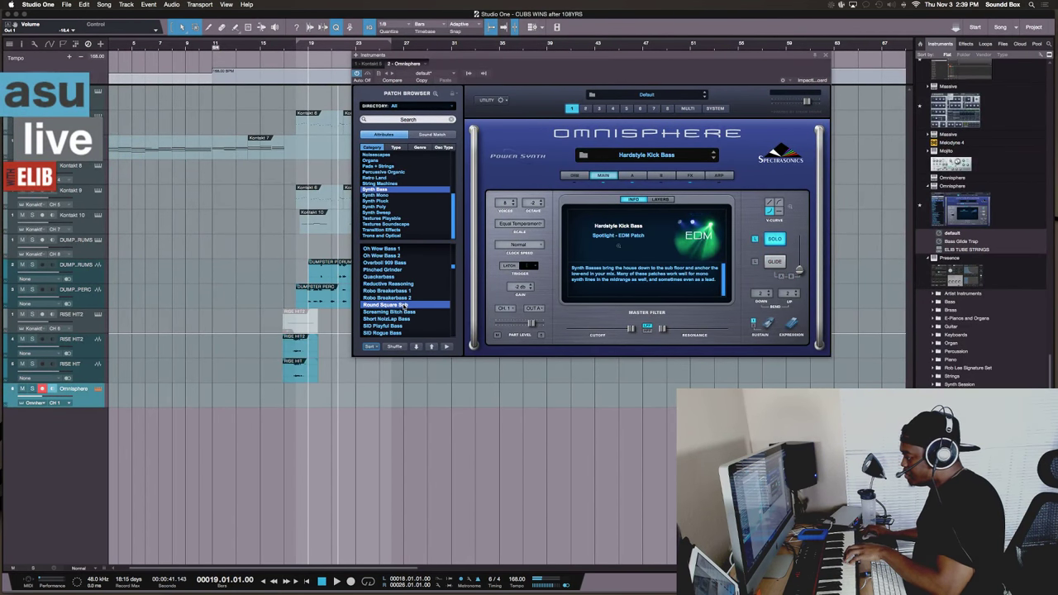
{"action": "left_click", "coordinate": [404, 319]}
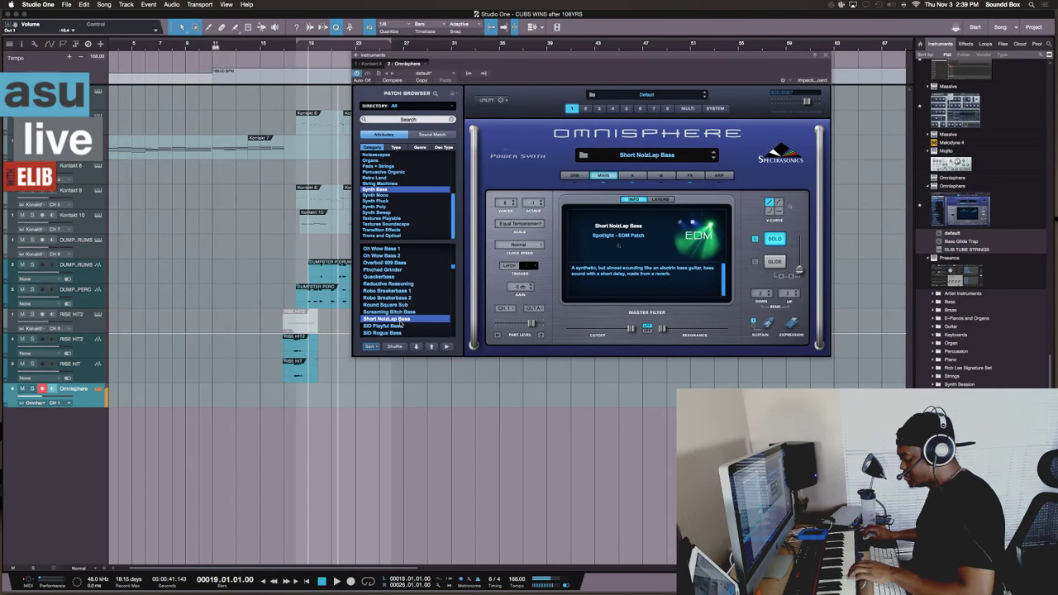
{"action": "left_click", "coordinate": [401, 327]}
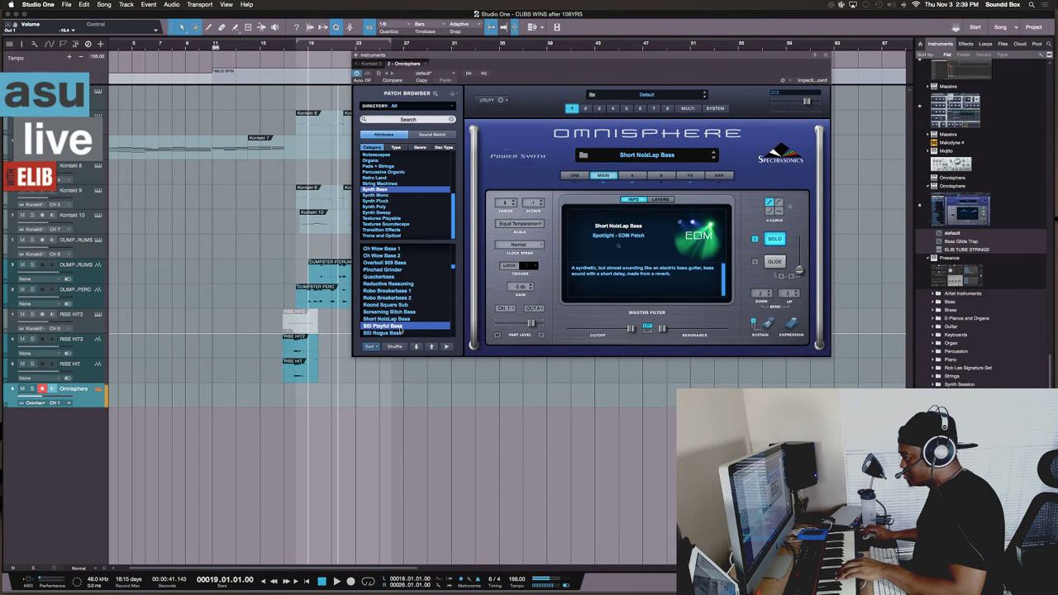
{"action": "left_click", "coordinate": [403, 333]}
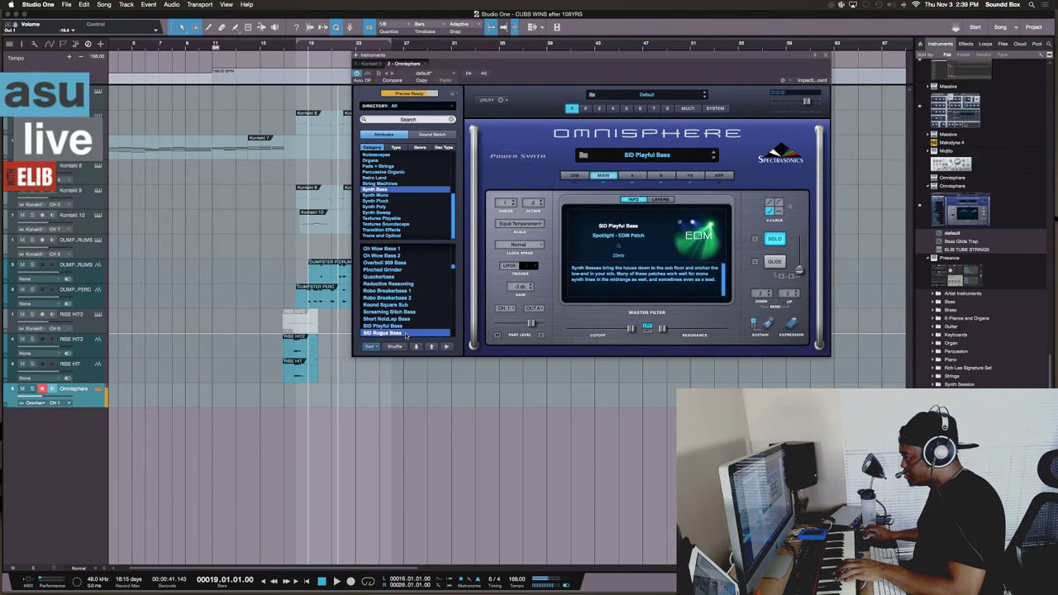
{"action": "scroll", "coordinate": [411, 312], "scroll_direction": "down", "scroll_amount": 5}
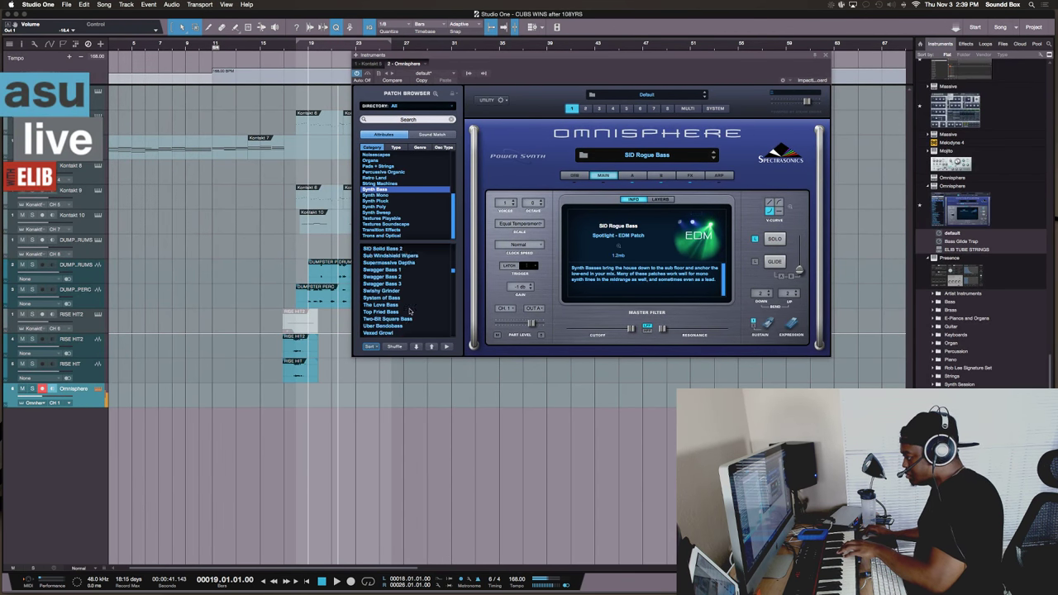
{"action": "left_click", "coordinate": [410, 311]}
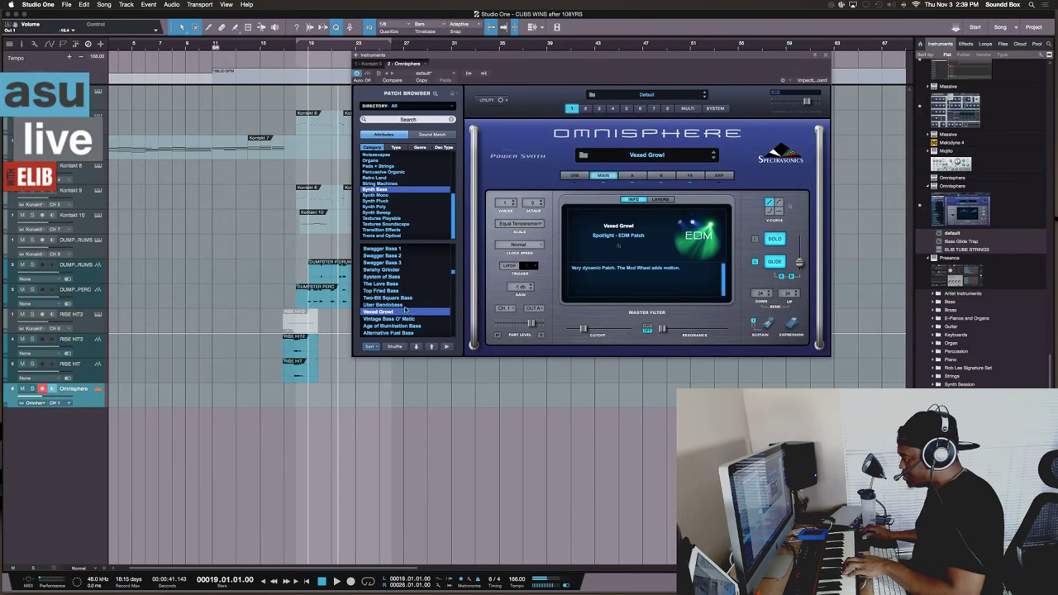
Load the Badd Booty Bass patch and play the arrangement from just before bar 17
{"action": "scroll", "coordinate": [400, 313], "scroll_direction": "up", "scroll_amount": 10}
{"action": "left_click", "coordinate": [413, 270]}
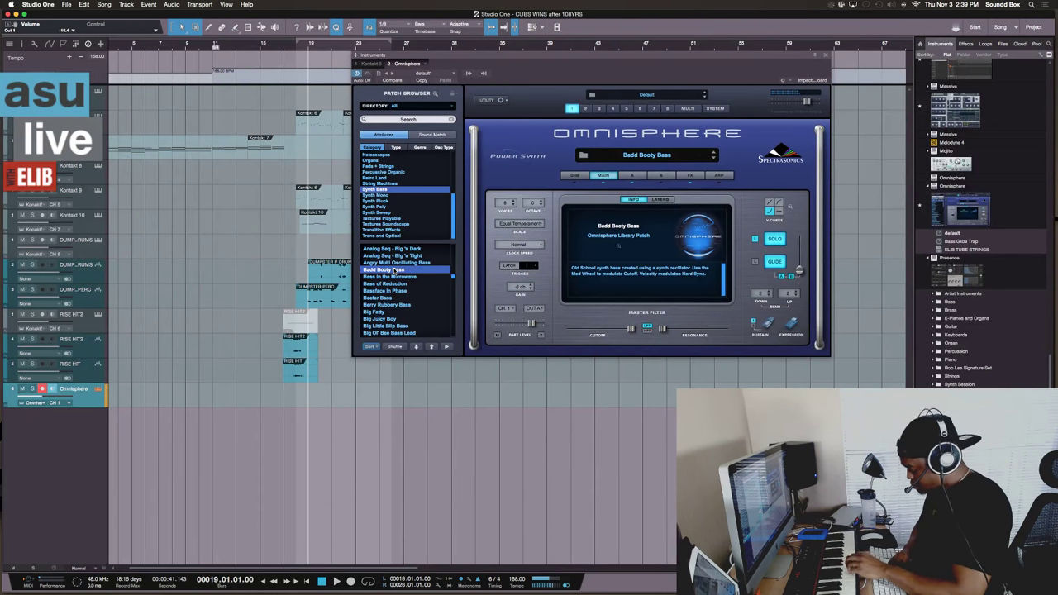
{"action": "key", "text": "space"}
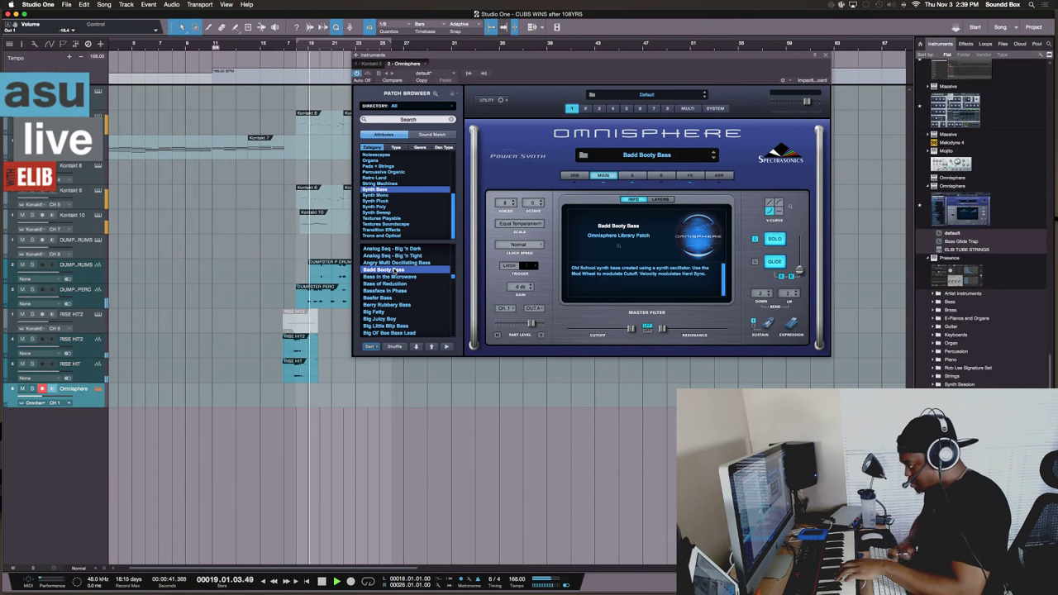
{"action": "left_click", "coordinate": [283, 43]}
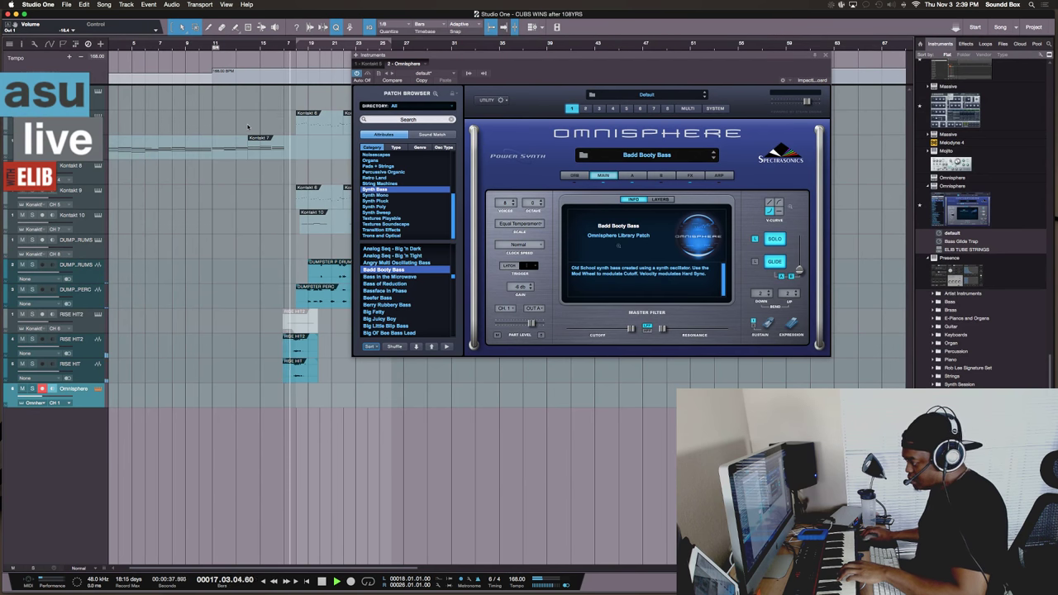
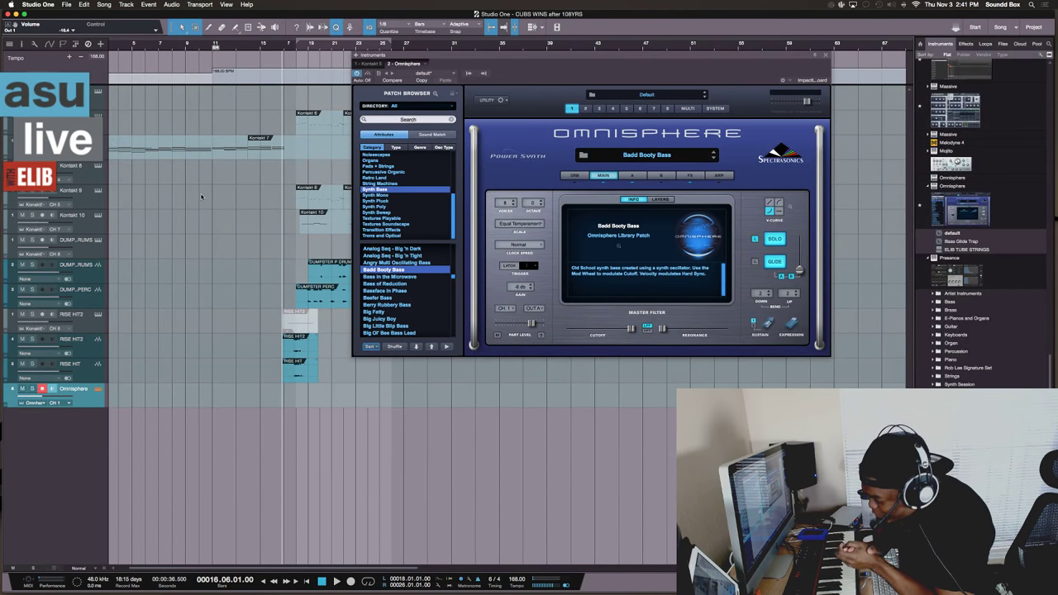
Record a bass part on the Omnisphere track spanning bars 18 to 26 and play it back
{"action": "key", "text": "KP_Multiply"}
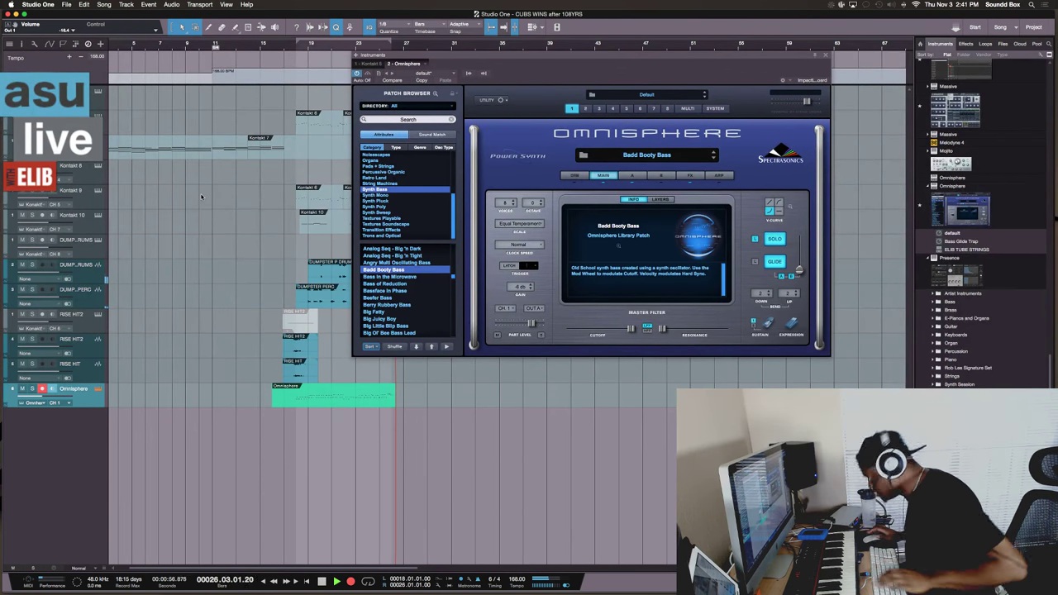
{"action": "key", "text": "space"}
{"action": "key", "text": "space"}
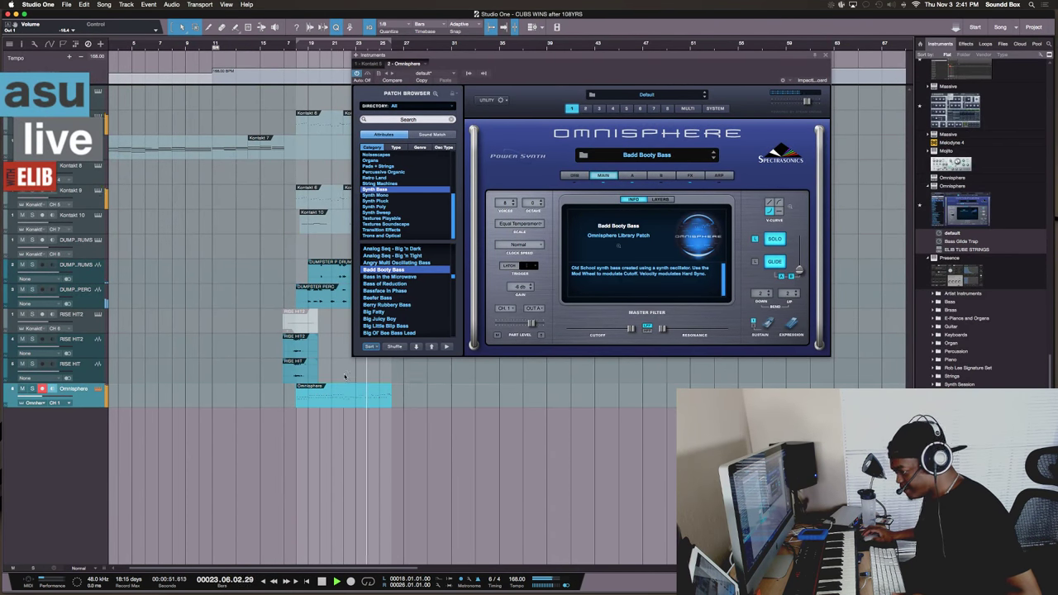
{"action": "key", "text": "space"}
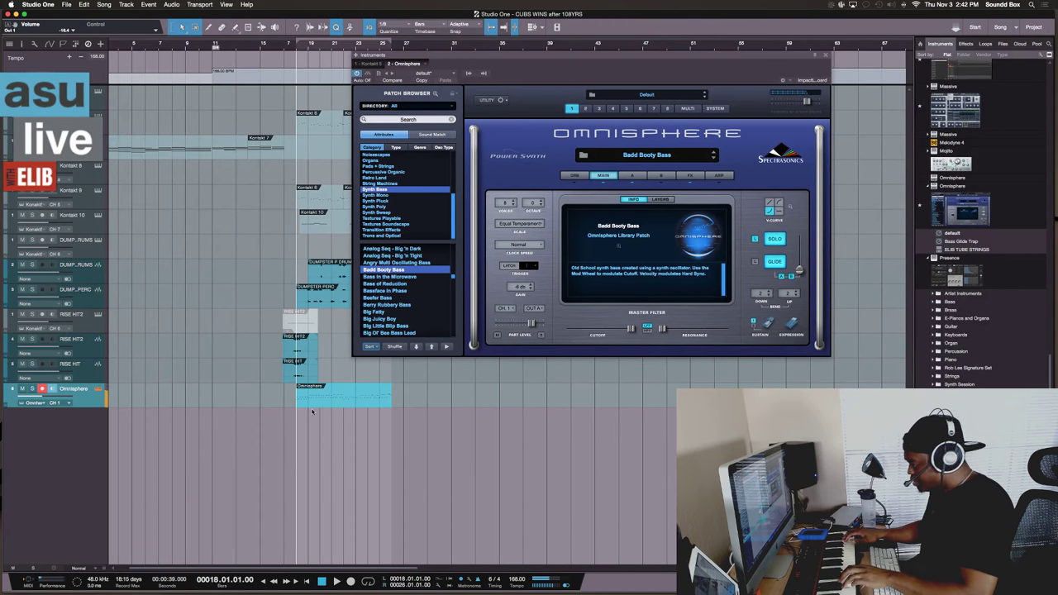
{"action": "key", "text": "space"}
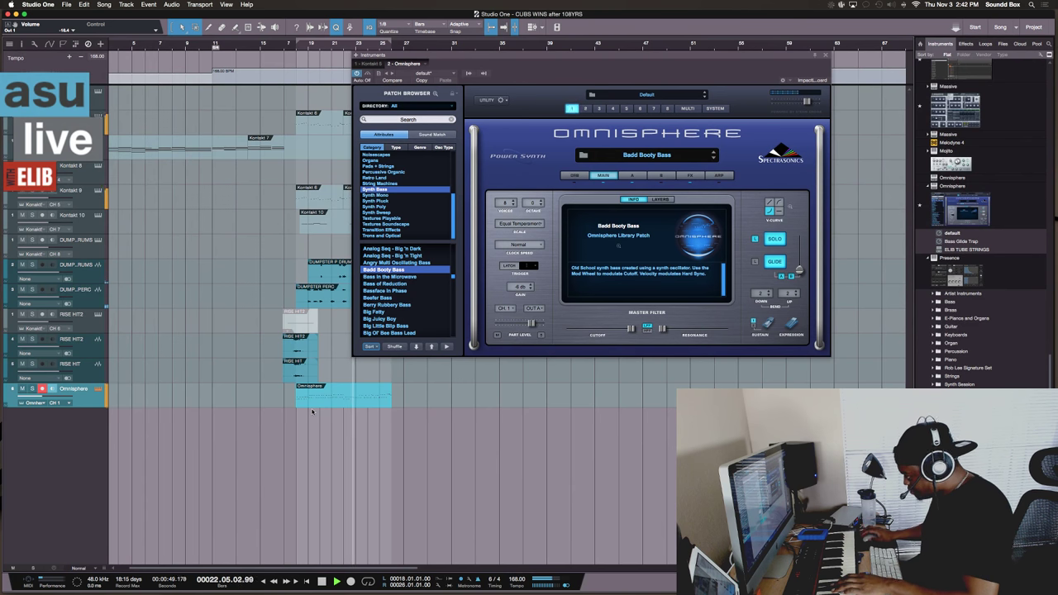
Open the recorded Omnisphere part in the note editor, stop playback and select the G2 note at the start of bar 25
{"action": "double_click", "coordinate": [360, 400]}
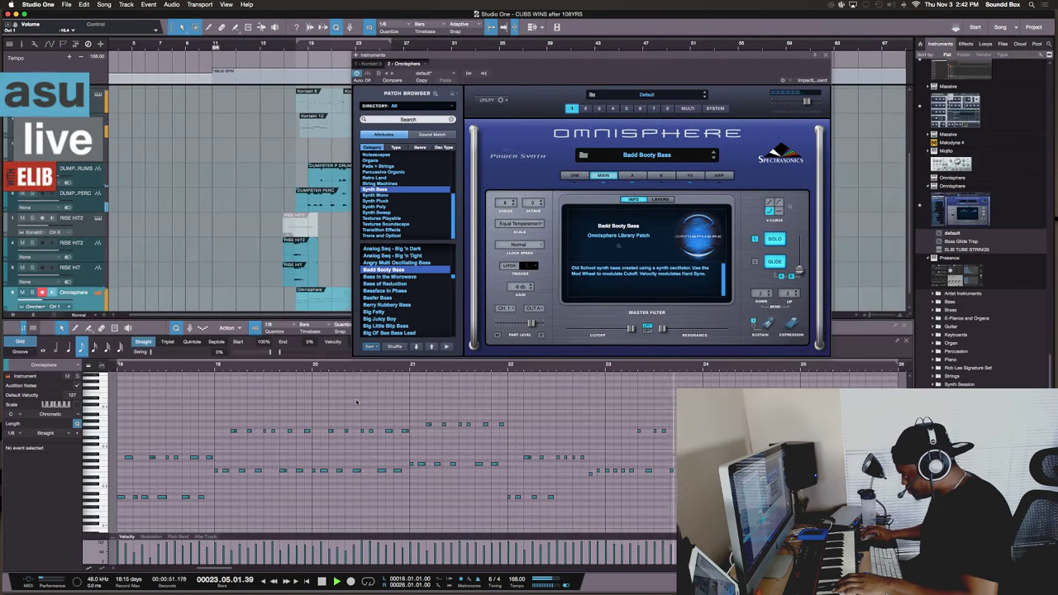
{"action": "key", "text": "space"}
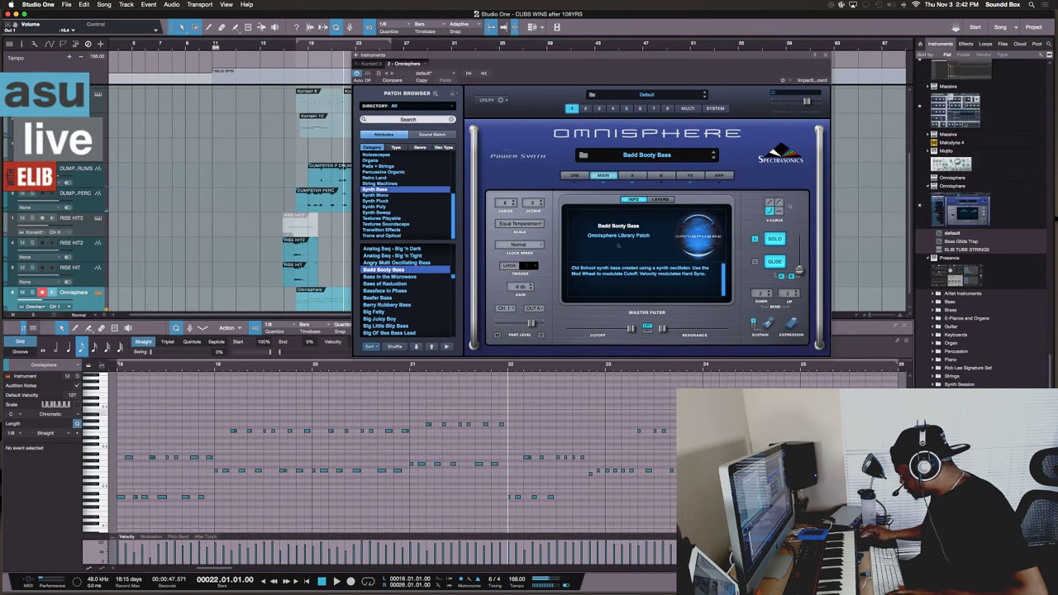
{"action": "key", "text": "Right"}
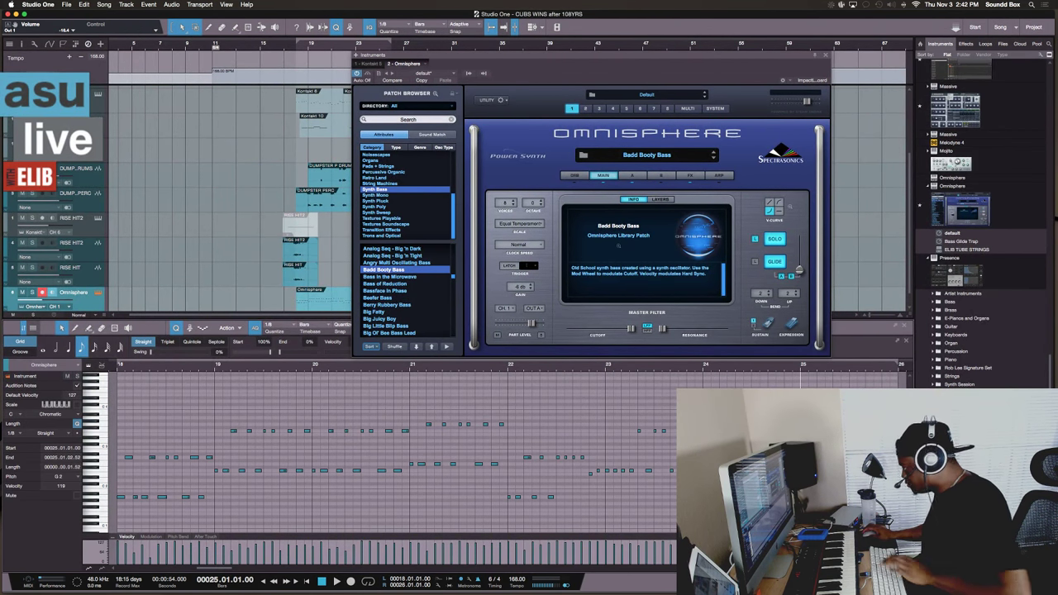
Play the arrangement and overdub the end of the Omnisphere bass part from bar 23 into bar 25
{"action": "key", "text": "space"}
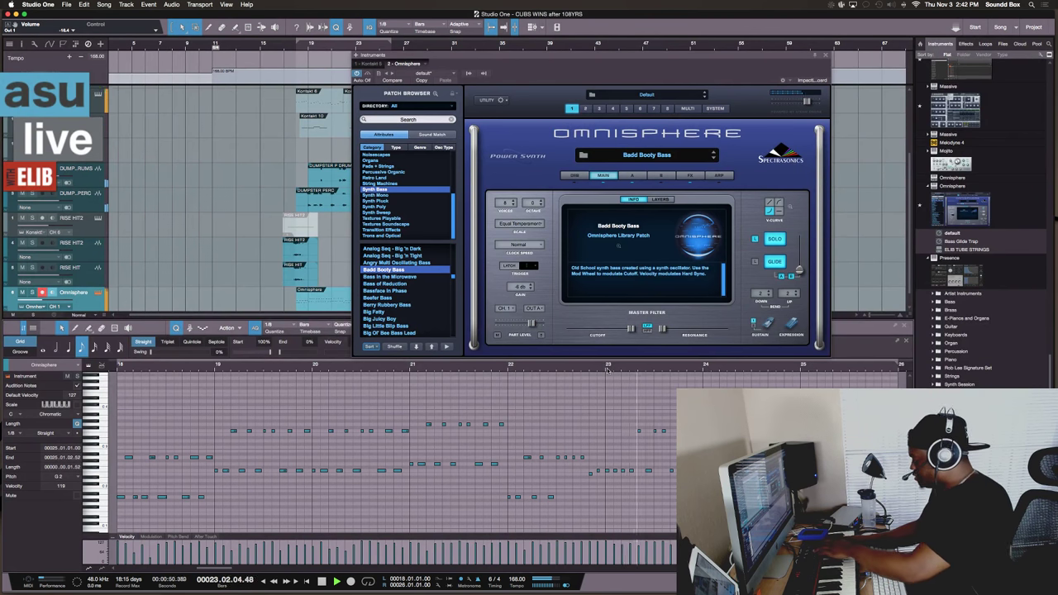
{"action": "key", "text": "KP_Multiply"}
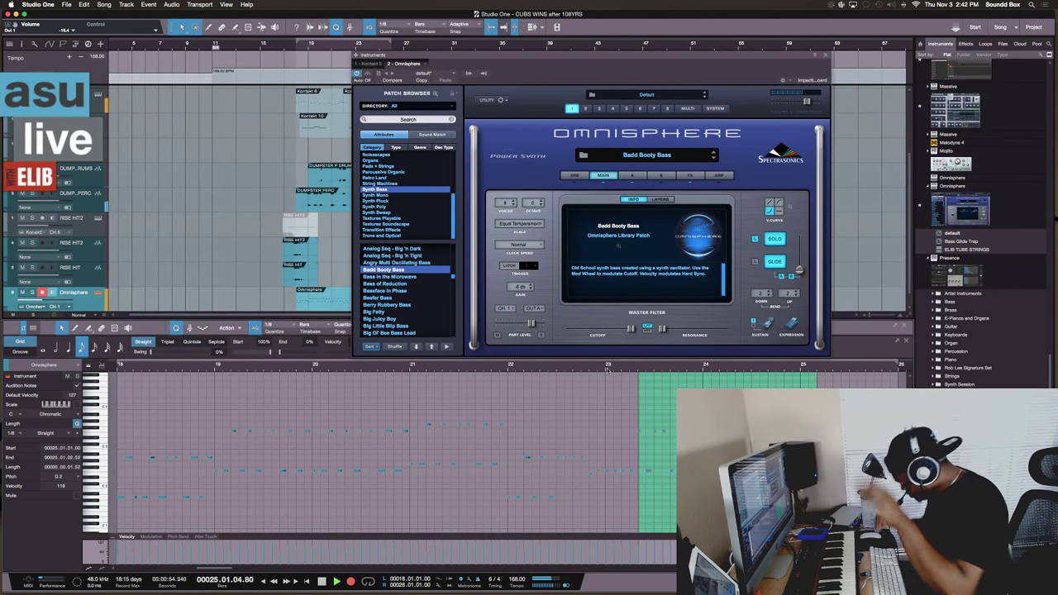
{"action": "key", "text": "space"}
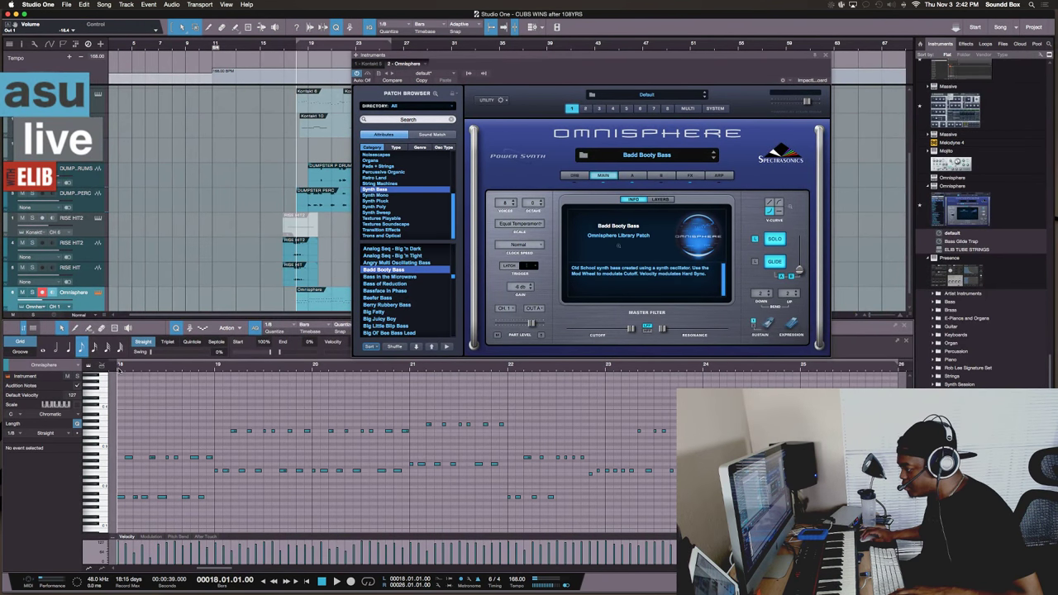
Play the Omnisphere bass part from bar 18, stop, and inspect the individual notes near the end of bar 25
{"action": "key", "text": "space"}
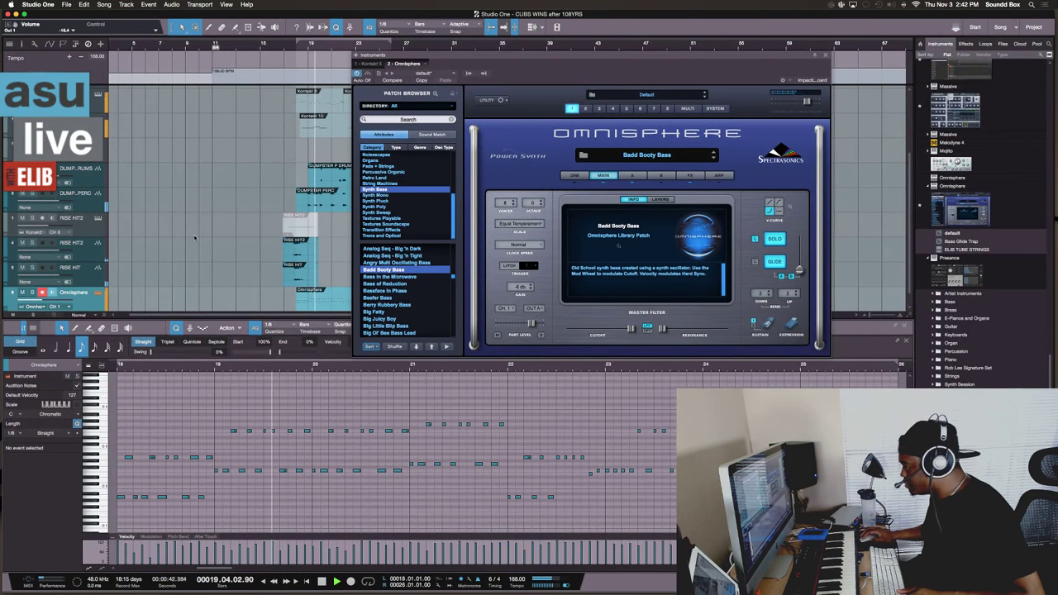
{"action": "scroll", "coordinate": [195, 238], "scroll_direction": "down", "scroll_amount": 1}
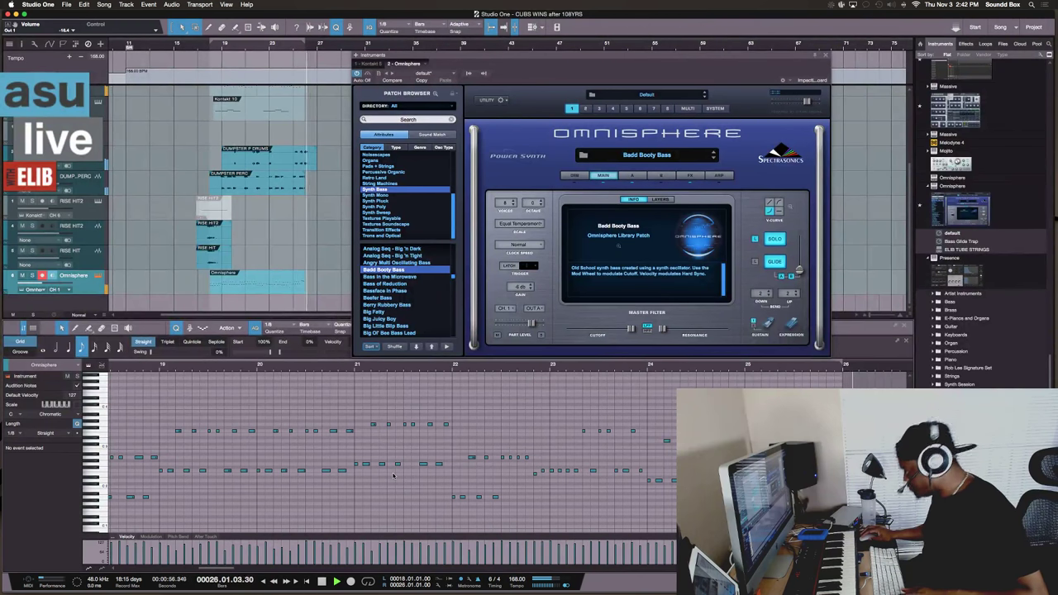
{"action": "left_click", "coordinate": [836, 429]}
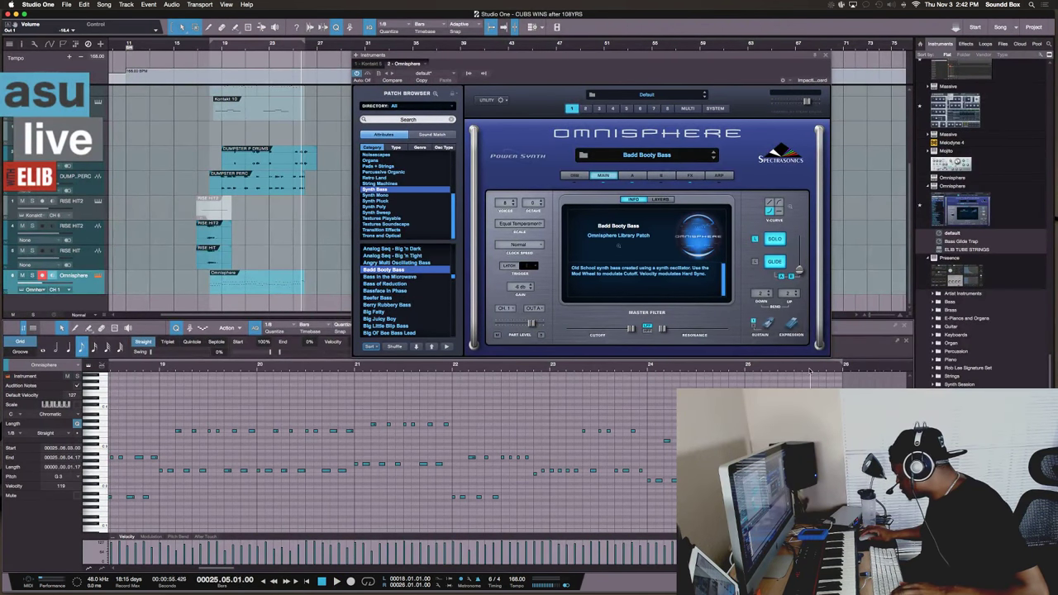
{"action": "left_click", "coordinate": [811, 413]}
{"action": "left_click", "coordinate": [826, 430]}
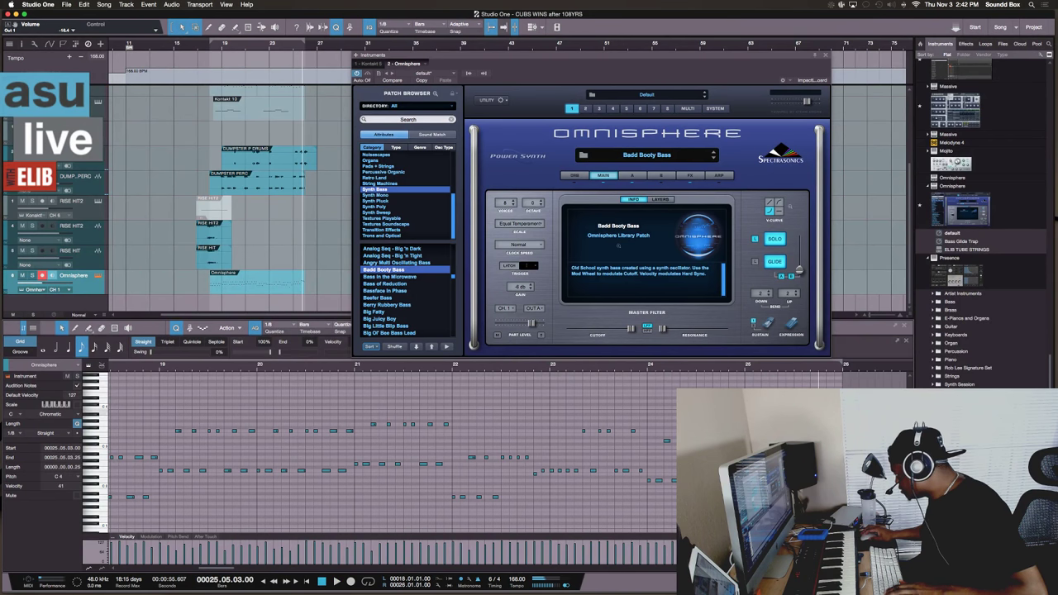
{"action": "scroll", "coordinate": [487, 446], "scroll_direction": "left", "scroll_amount": 4}
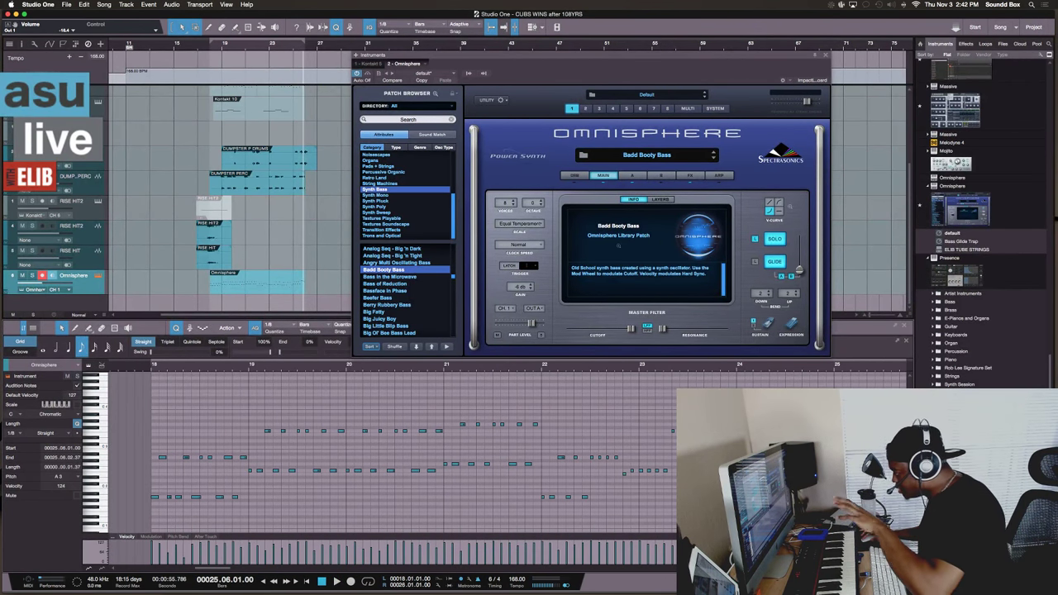
{"action": "key", "text": "super+Tab"}
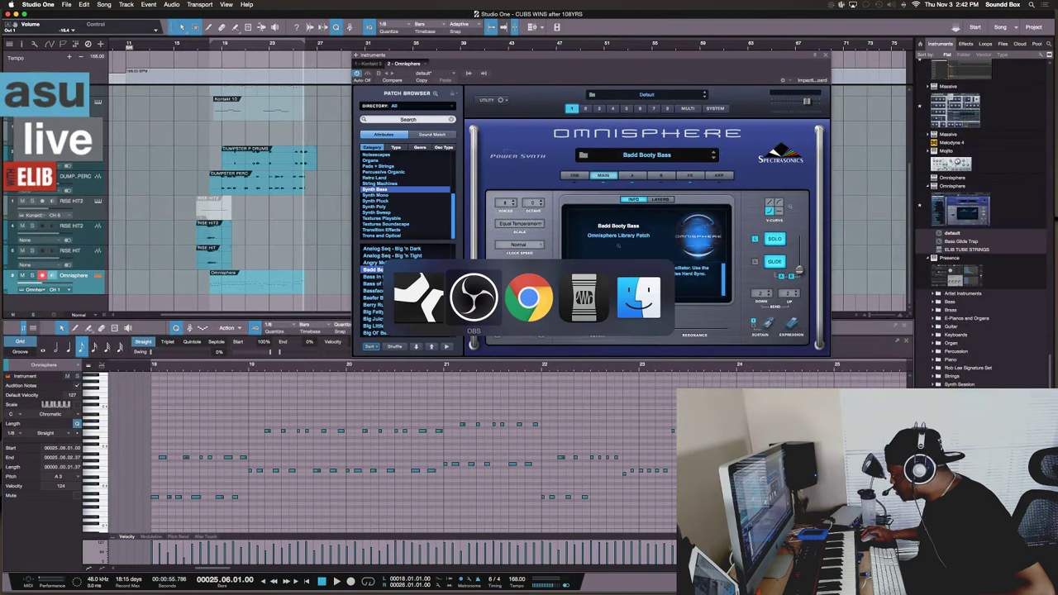
{"action": "left_click", "coordinate": [660, 404]}
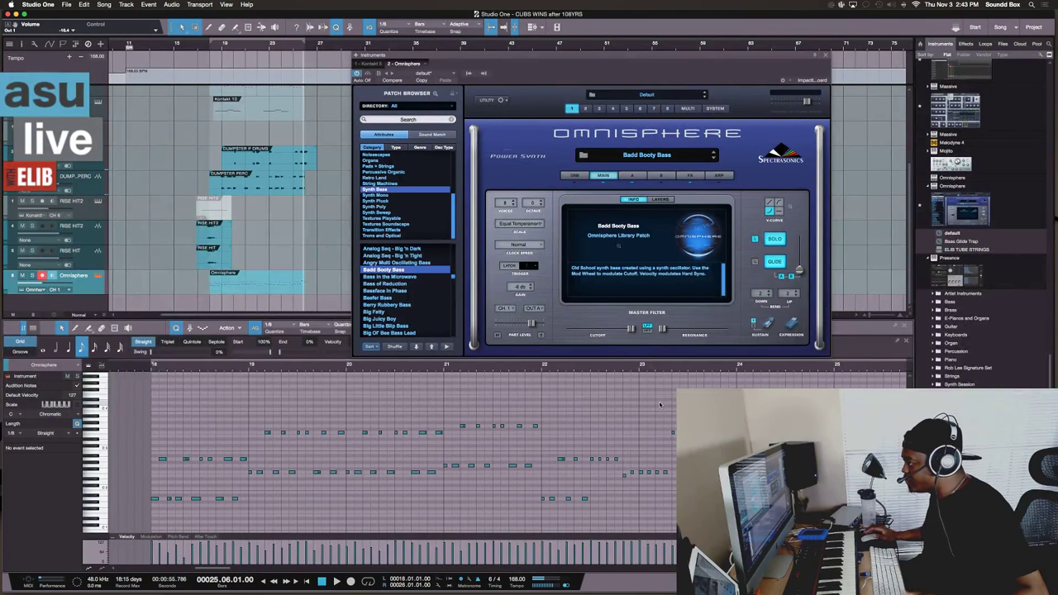
Play the arrangement from bar 18, rename the Omnisphere track to BAD BASS and stop playback
{"action": "left_click", "coordinate": [210, 48]}
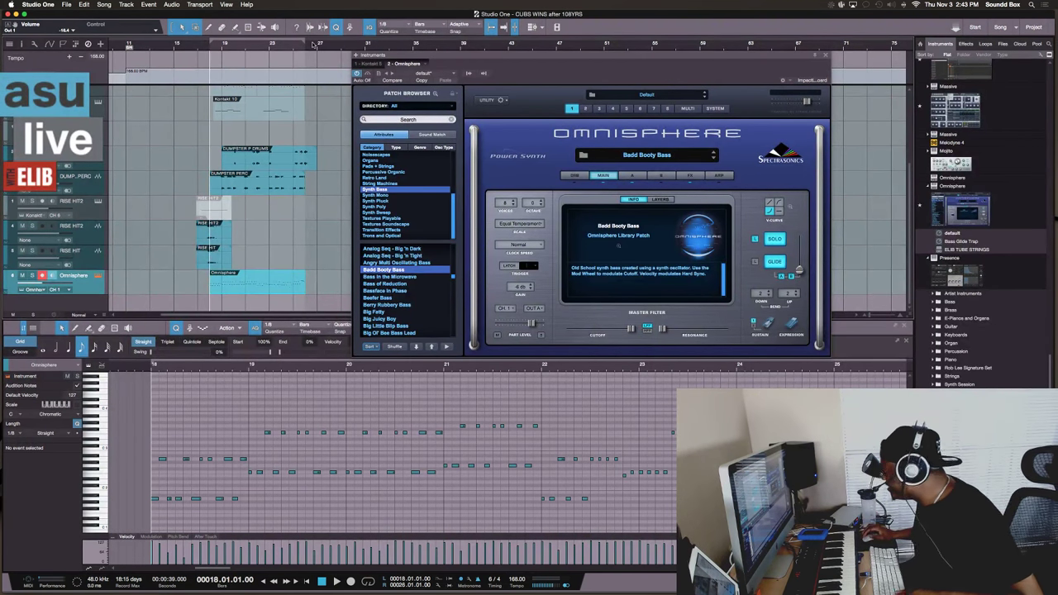
{"action": "key", "text": "space"}
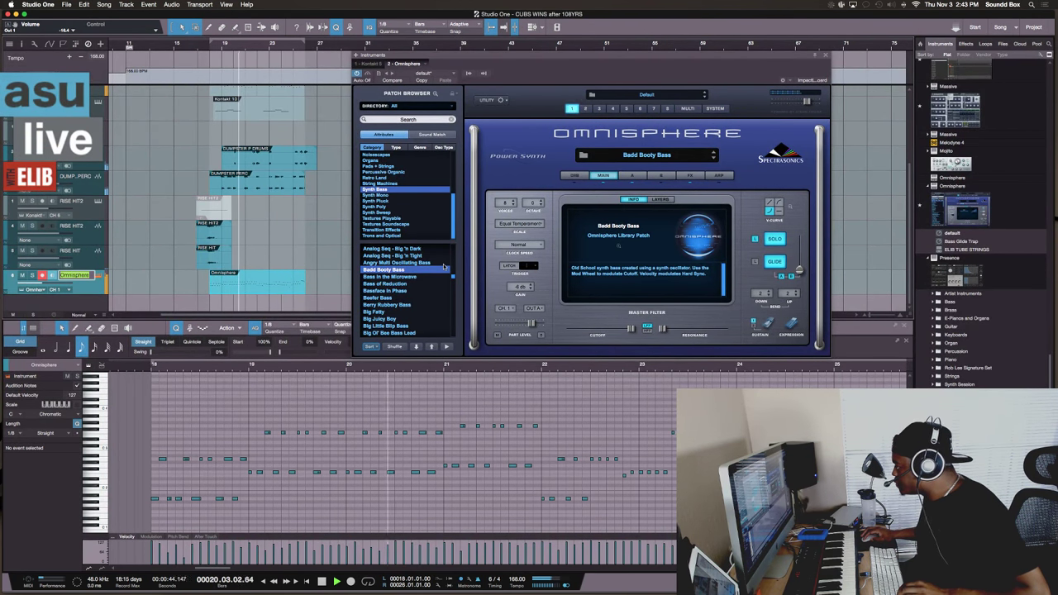
{"action": "type", "text": "BA"}
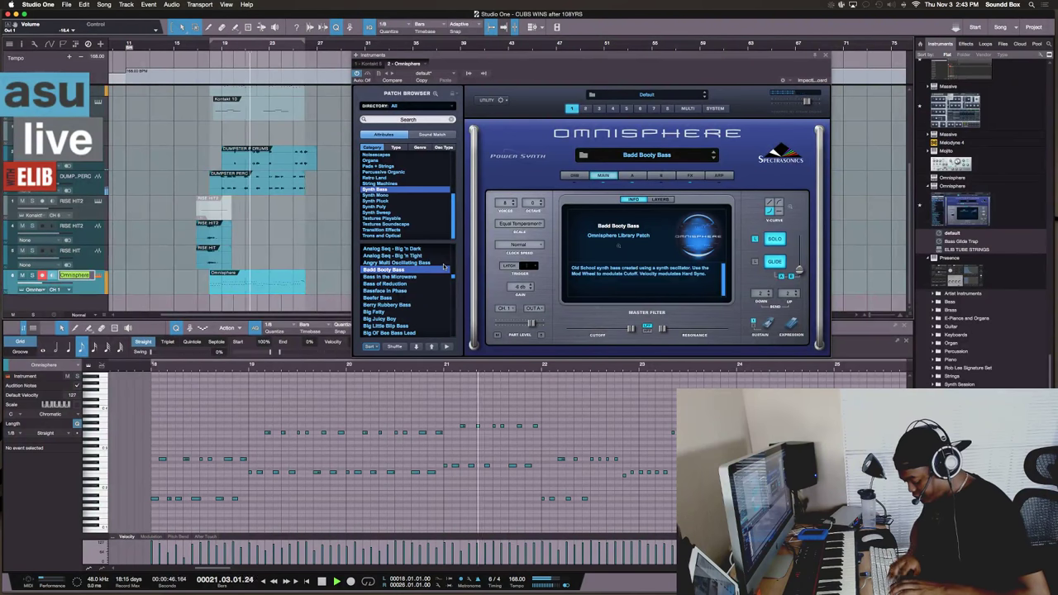
{"action": "type", "text": "SS BAS"}
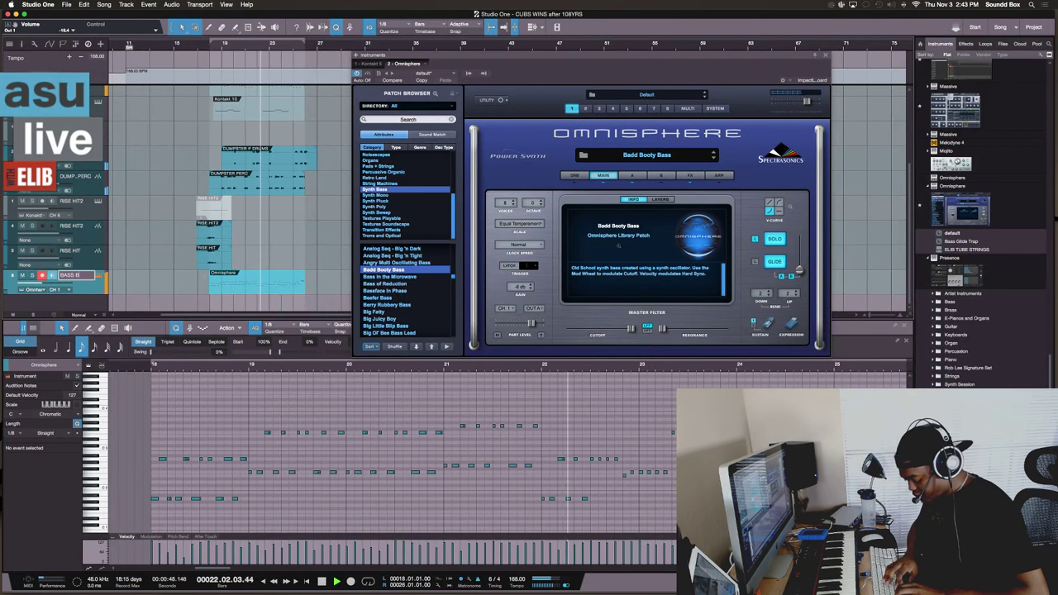
{"action": "type", "text": "S"}
{"action": "key", "text": "Return"}
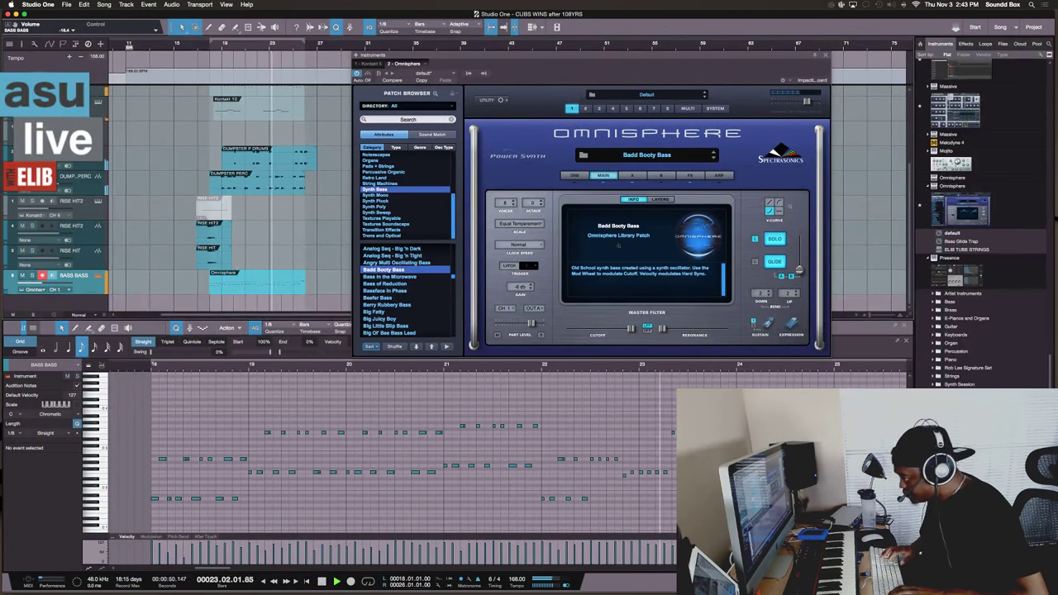
{"action": "key", "text": "space"}
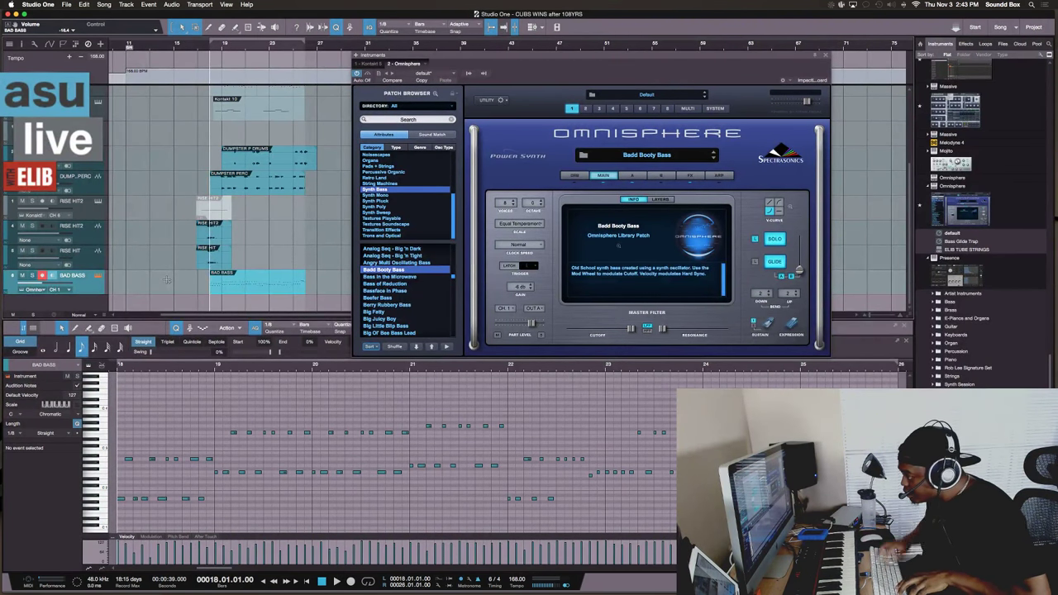
Bounce the BAD BASS instrument part to a new audio track and select that audio track
{"action": "key", "text": "super+b"}
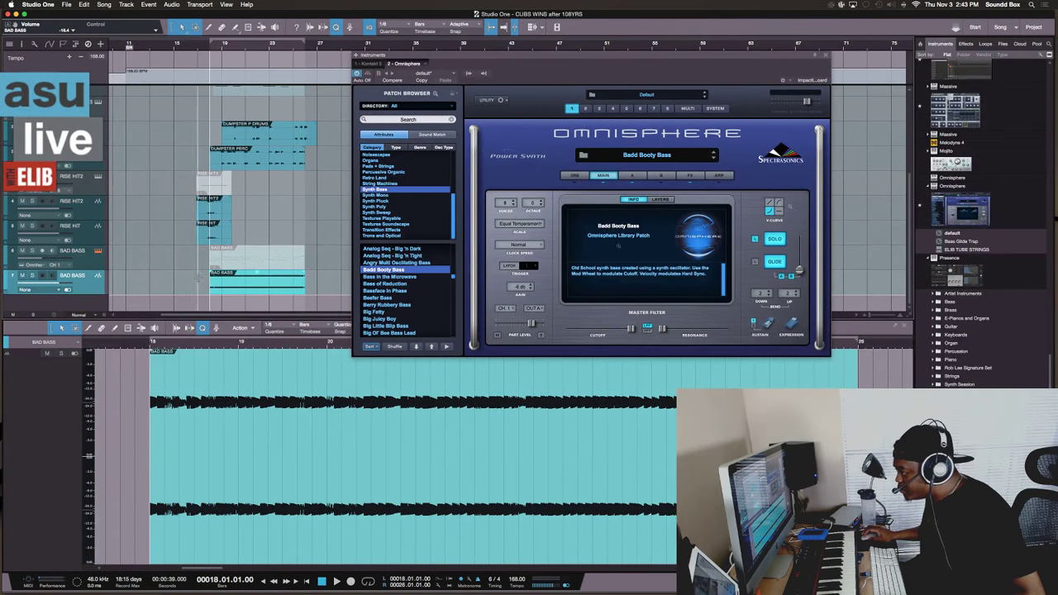
{"action": "left_click", "coordinate": [248, 266]}
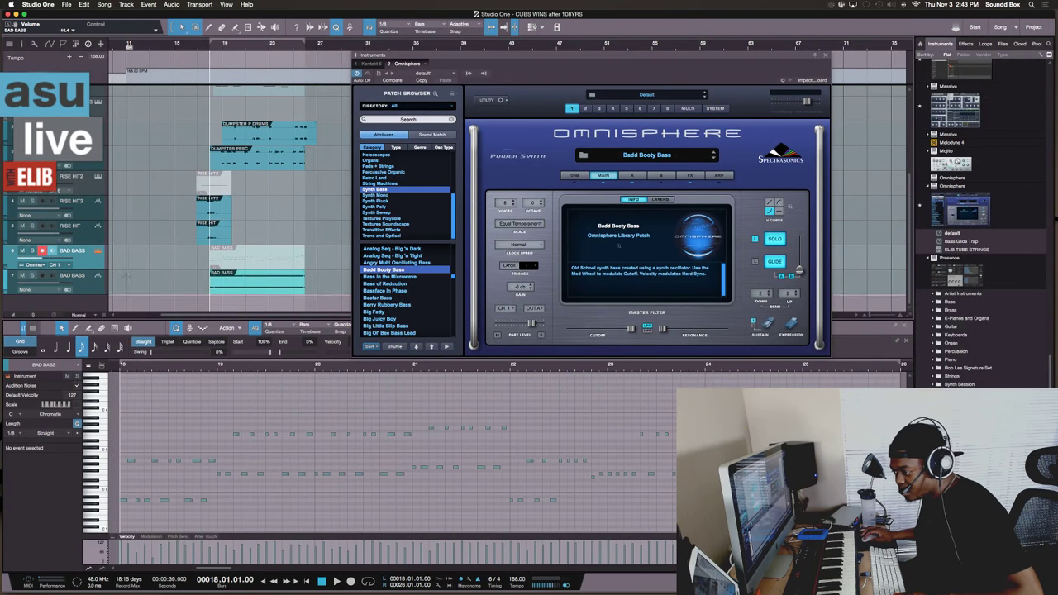
{"action": "left_click", "coordinate": [83, 282]}
Play the arrangement from bar 18 and set the BAD BASS audio track's volume to -3.0 dB
{"action": "key", "text": "space"}
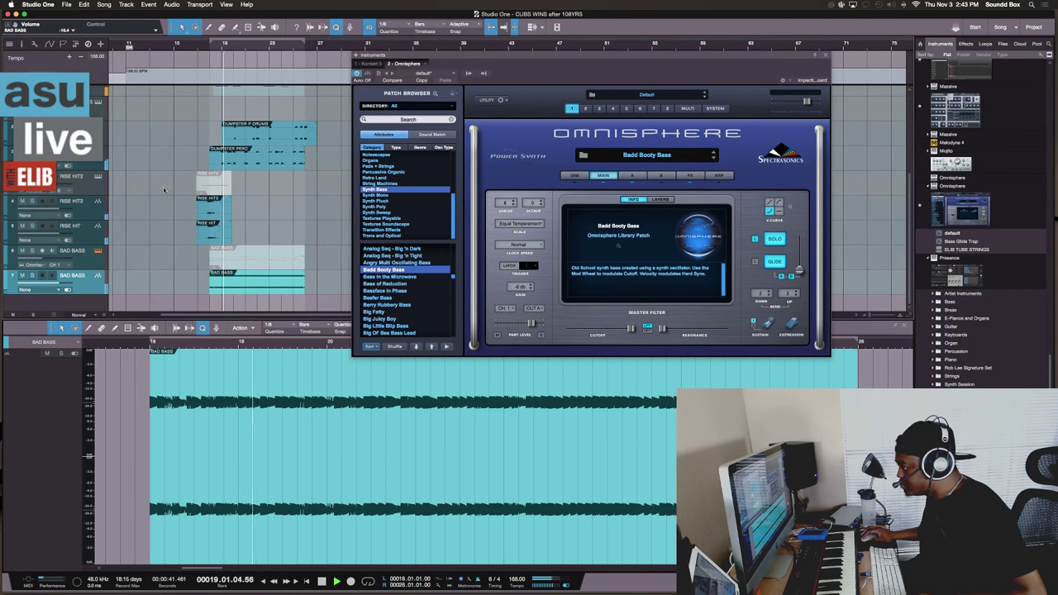
{"action": "scroll", "coordinate": [193, 127], "scroll_direction": "up", "scroll_amount": 1}
{"action": "scroll", "coordinate": [193, 126], "scroll_direction": "up", "scroll_amount": 2}
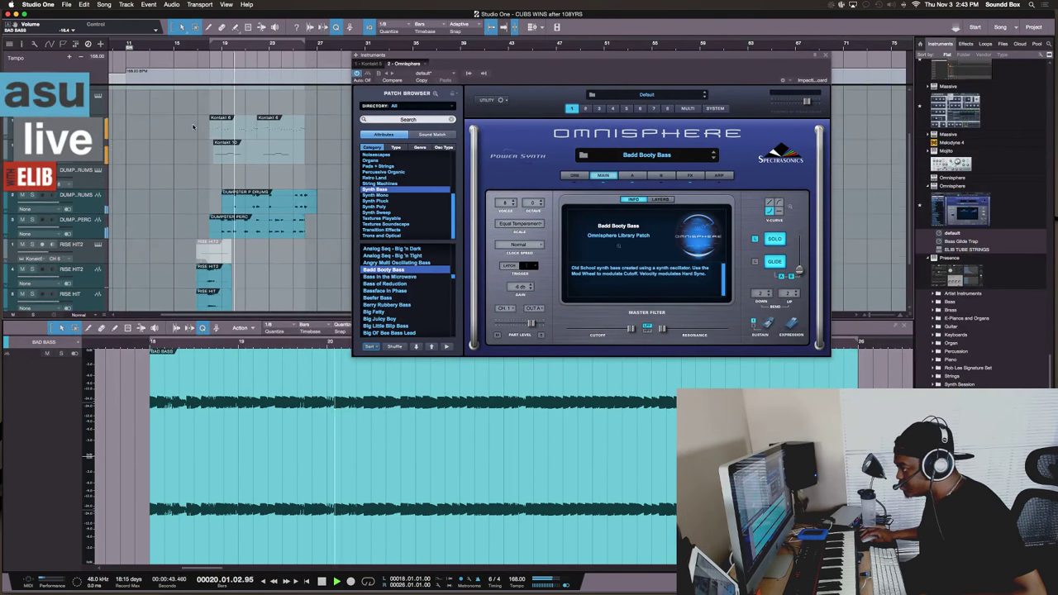
{"action": "scroll", "coordinate": [58, 285], "scroll_direction": "down", "scroll_amount": 2}
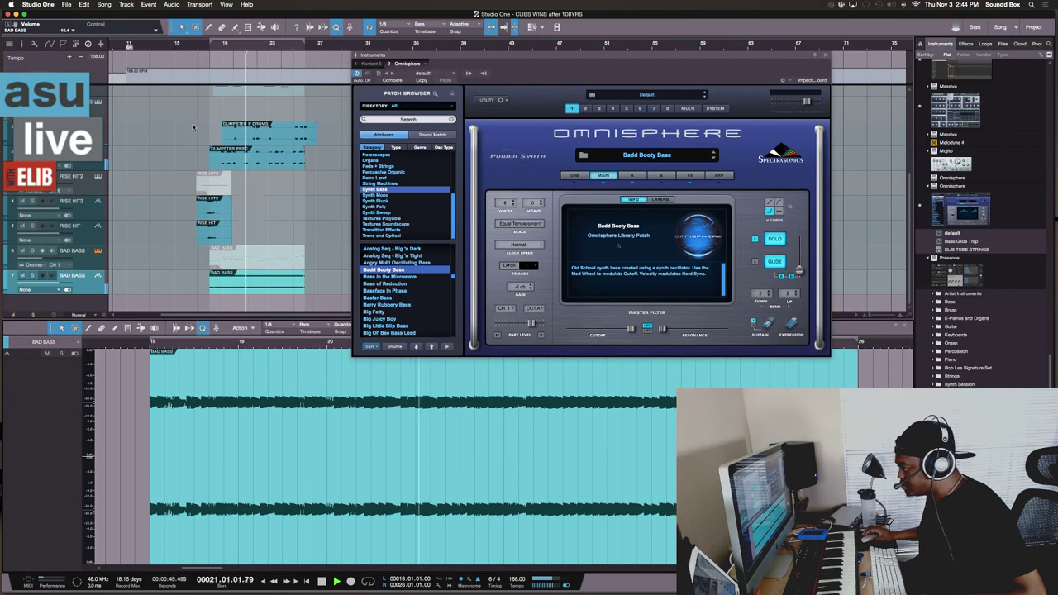
{"action": "left_click_drag", "start_coordinate": [58, 285], "coordinate": [54, 289]}
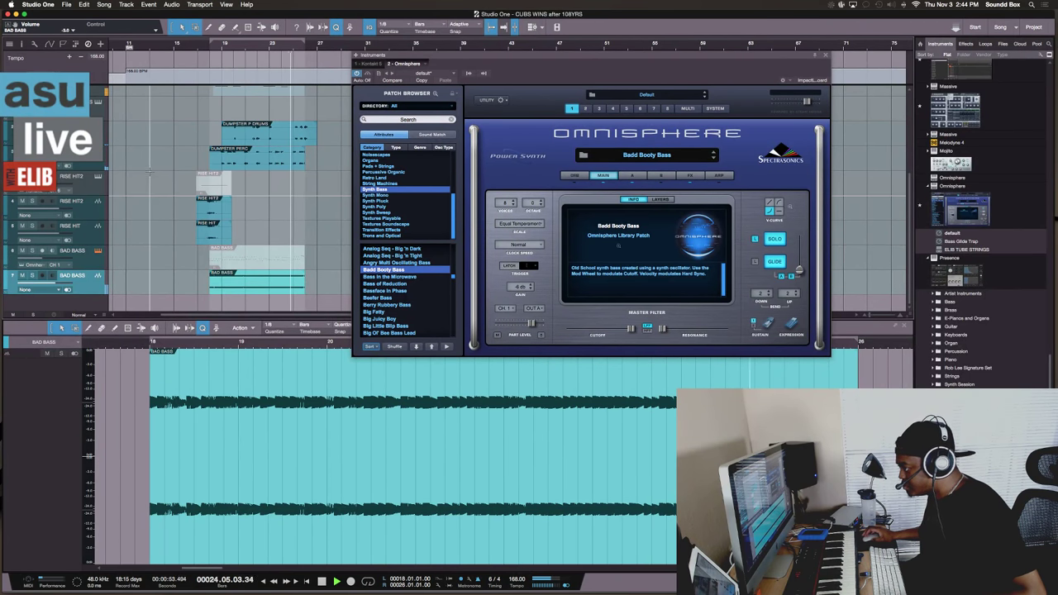
{"action": "scroll", "coordinate": [161, 198], "scroll_direction": "up", "scroll_amount": 5}
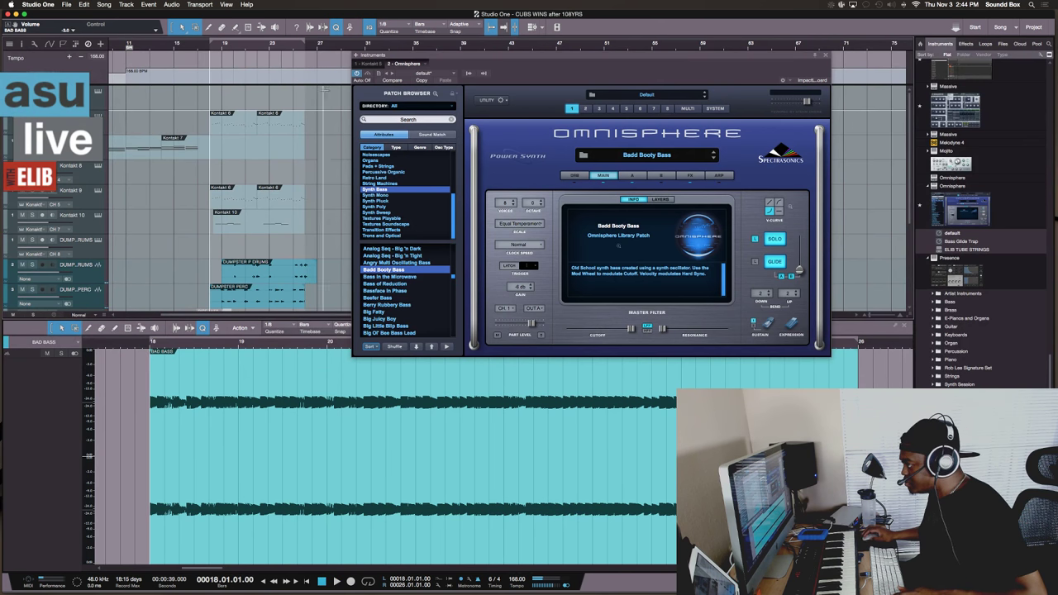
Close the Omnisphere window and loop playback over bars 18 to 26
{"action": "key", "text": "slash"}
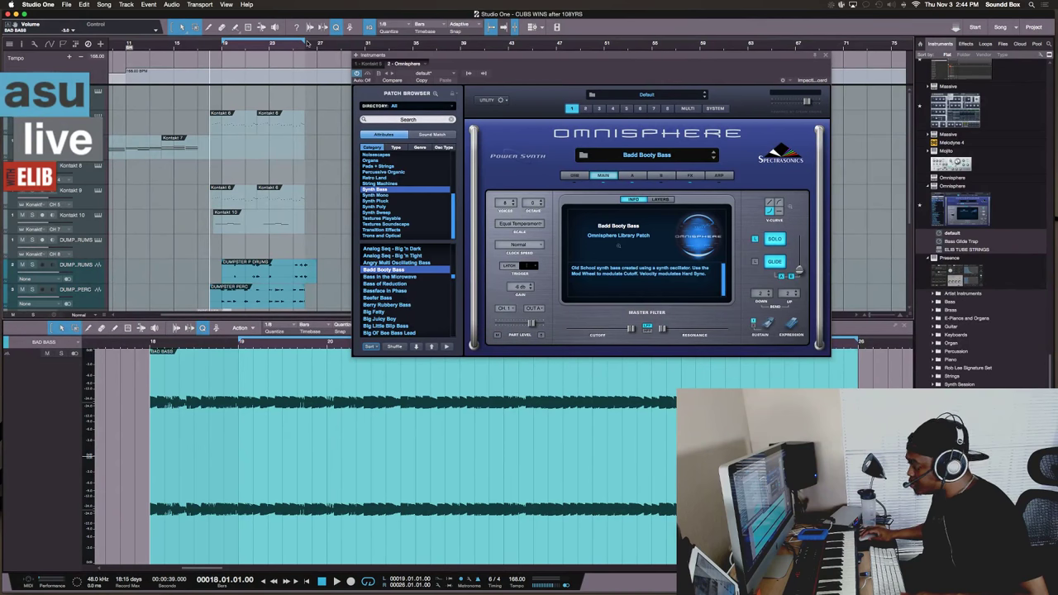
{"action": "key", "text": "e"}
{"action": "key", "text": "super+w"}
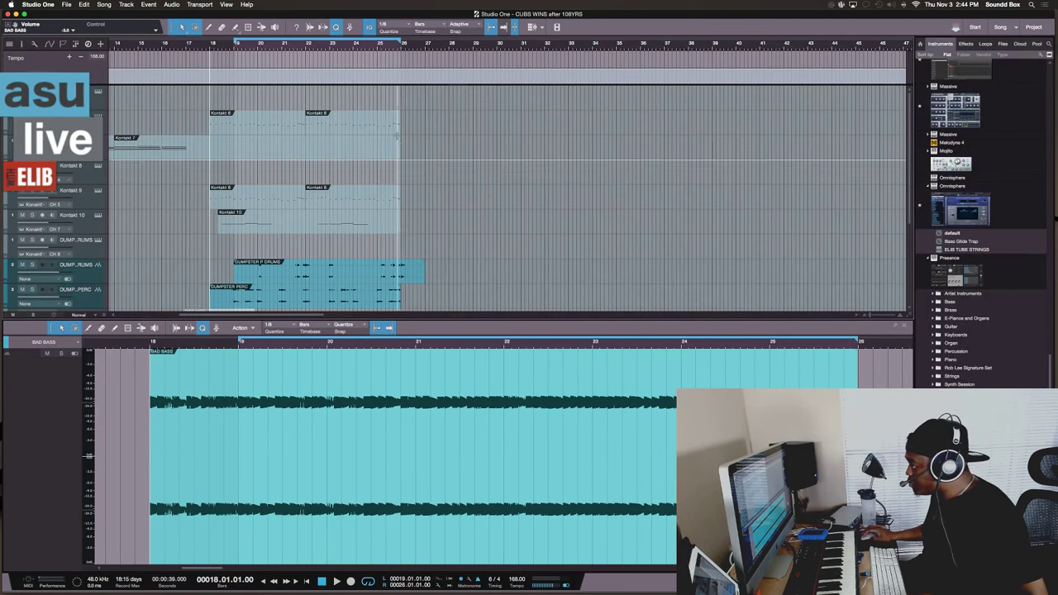
{"action": "scroll", "coordinate": [397, 139], "scroll_direction": "down", "scroll_amount": 5}
{"action": "scroll", "coordinate": [397, 139], "scroll_direction": "up", "scroll_amount": 3}
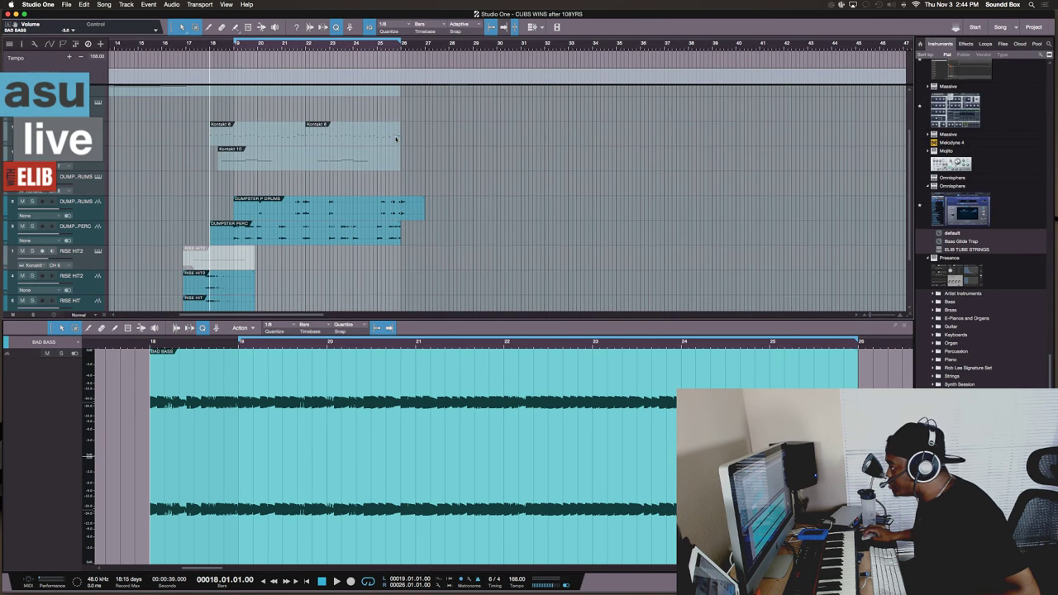
{"action": "key", "text": "space"}
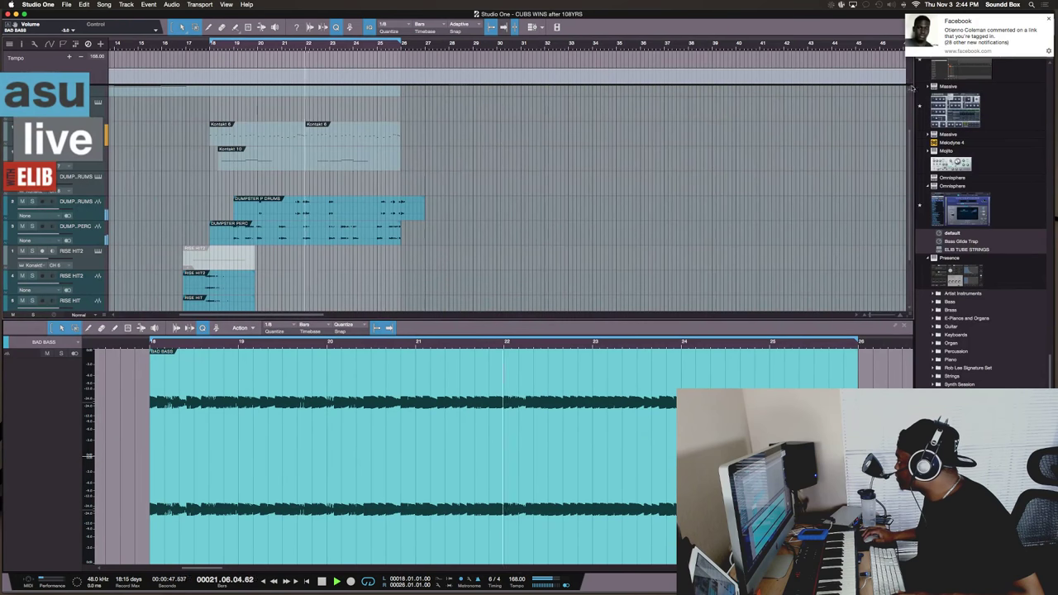
Dismiss the pop-up notification, keep listening to the loop while viewing the BAD BASS tracks, and stop playback
{"action": "left_click", "coordinate": [1046, 19]}
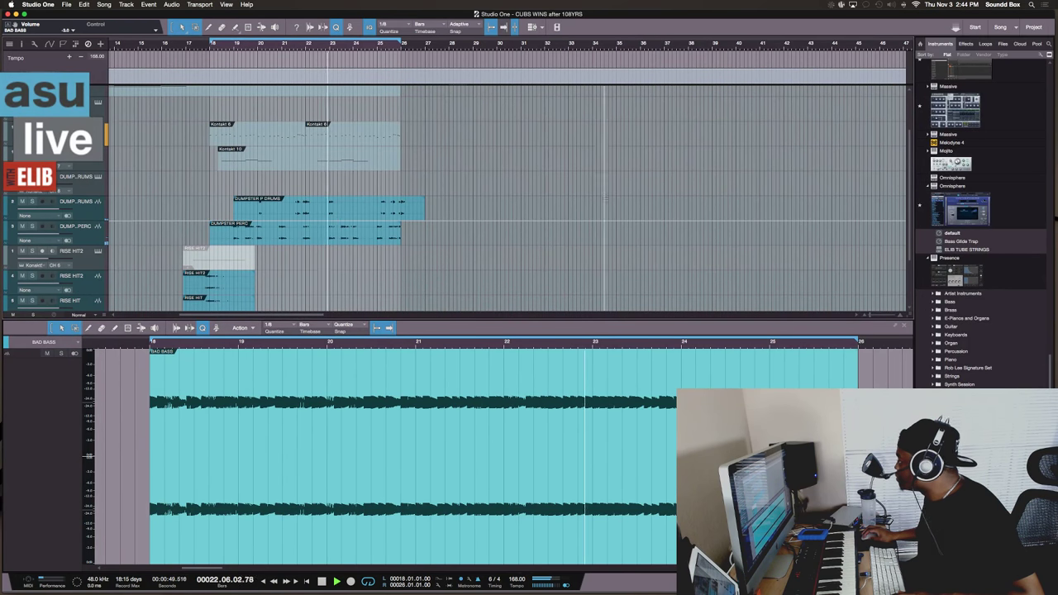
{"action": "scroll", "coordinate": [214, 193], "scroll_direction": "down", "scroll_amount": 3}
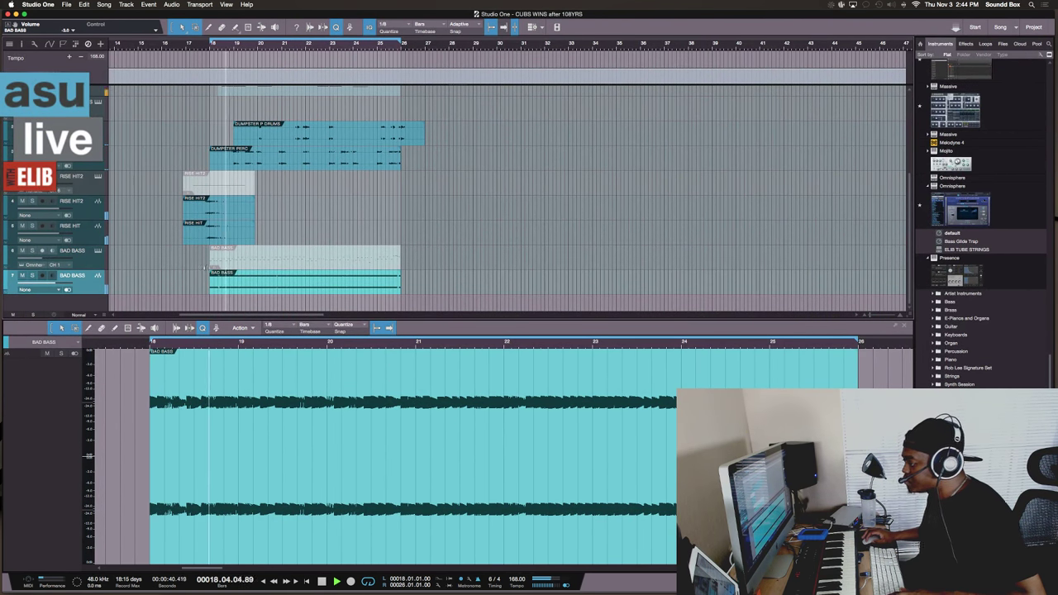
{"action": "key", "text": "space"}
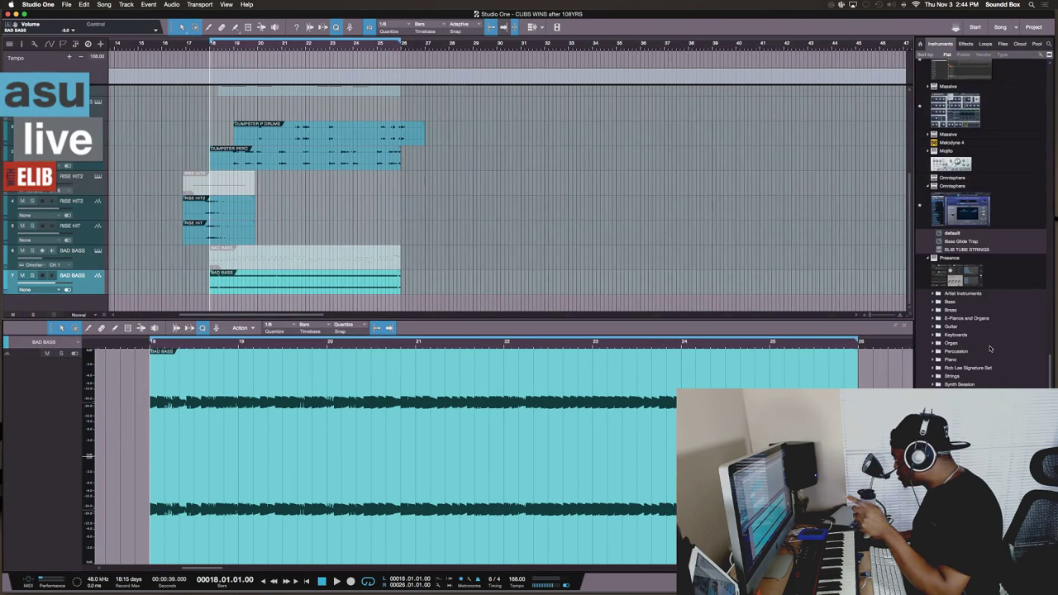
Select the Kontakt 8 track, try out a part on it over the looped section and stop playback
{"action": "scroll", "coordinate": [979, 318], "scroll_direction": "up", "scroll_amount": 3}
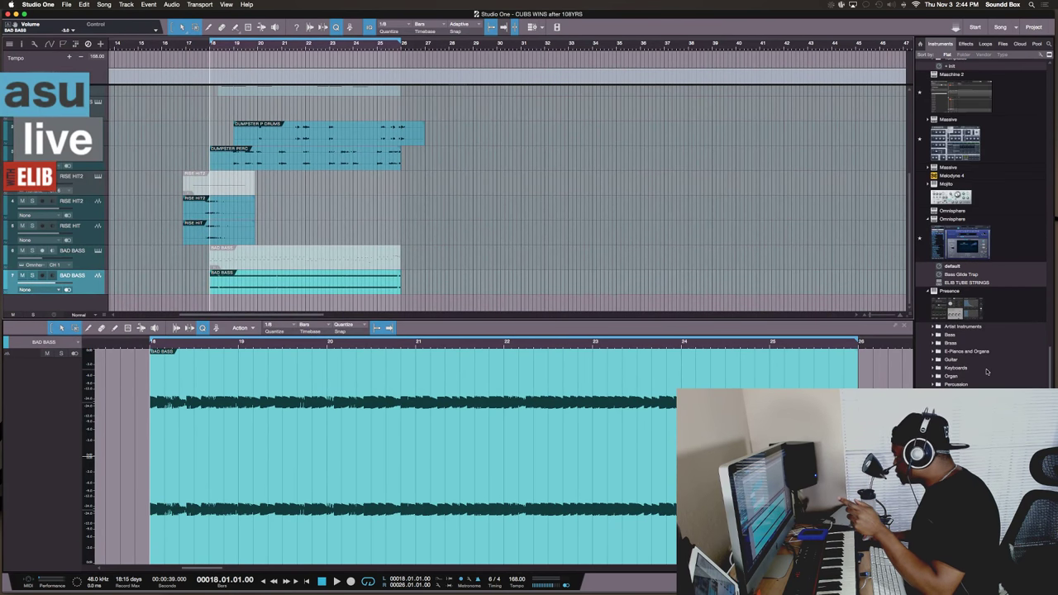
{"action": "scroll", "coordinate": [289, 195], "scroll_direction": "up", "scroll_amount": 5}
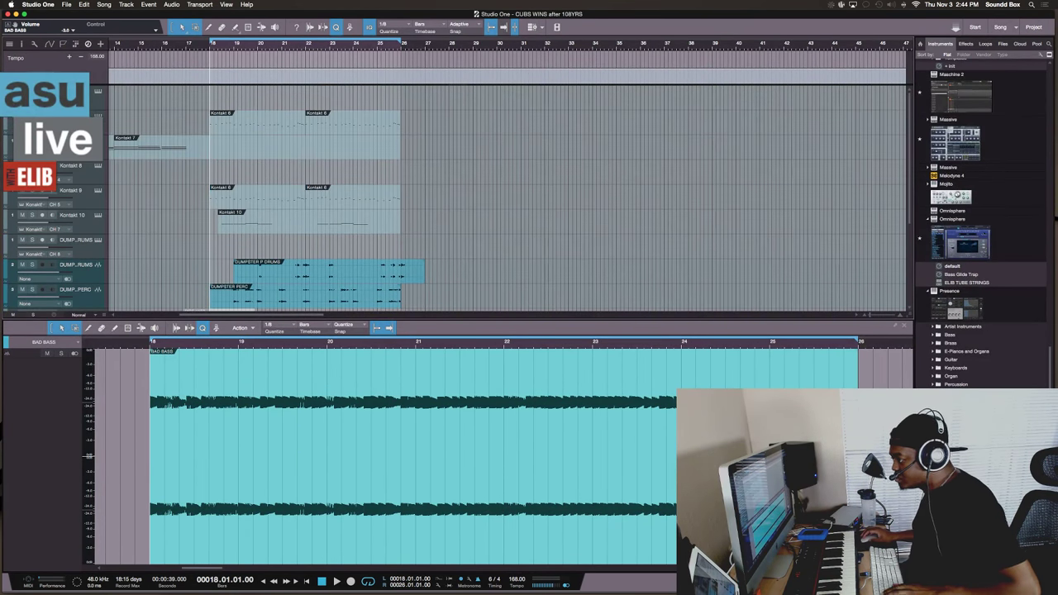
{"action": "left_click", "coordinate": [108, 176]}
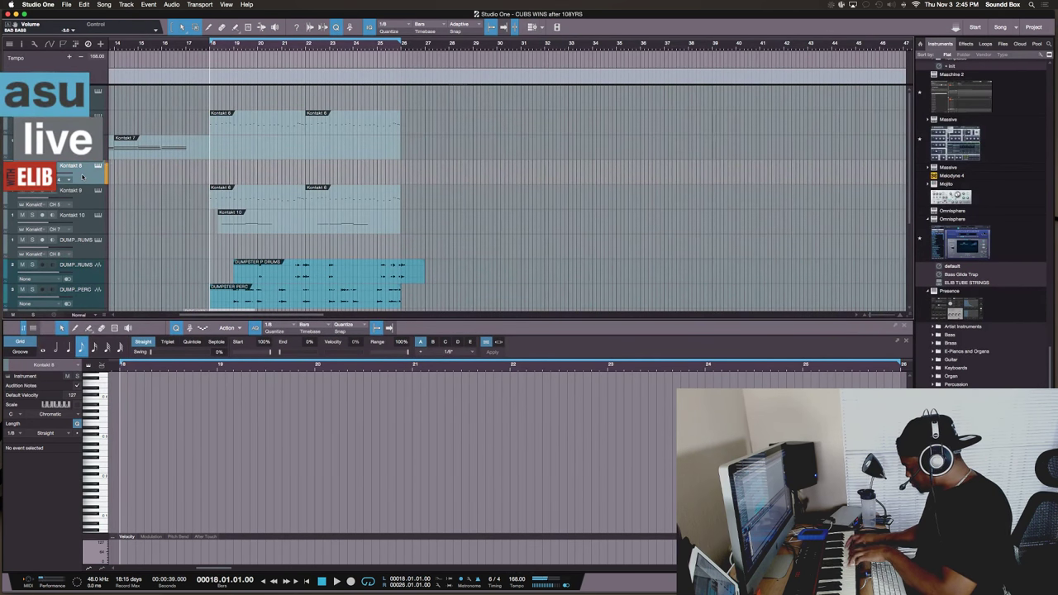
{"action": "key", "text": "space"}
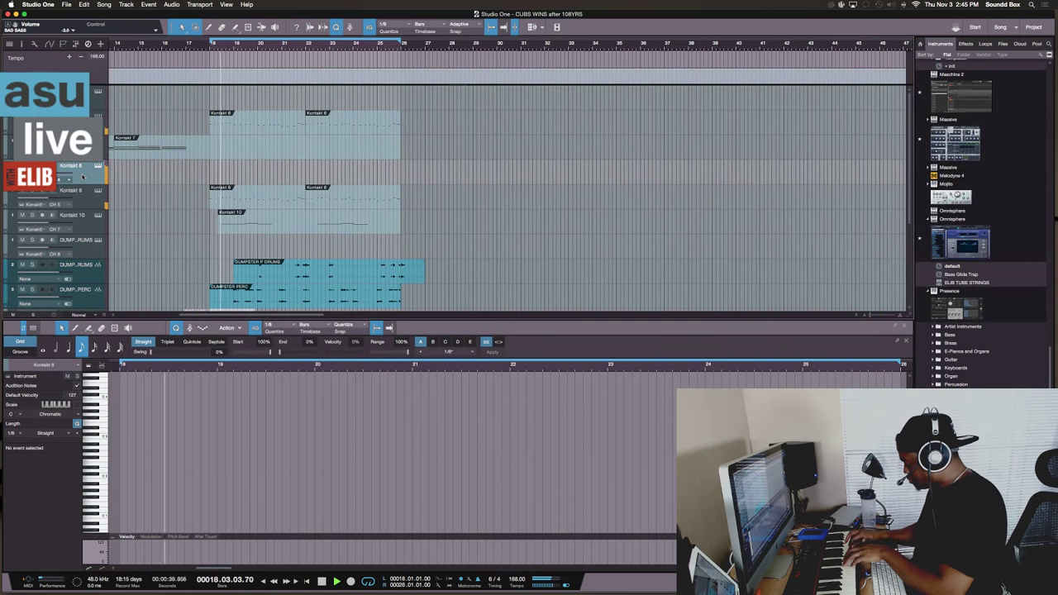
{"action": "key", "text": "space"}
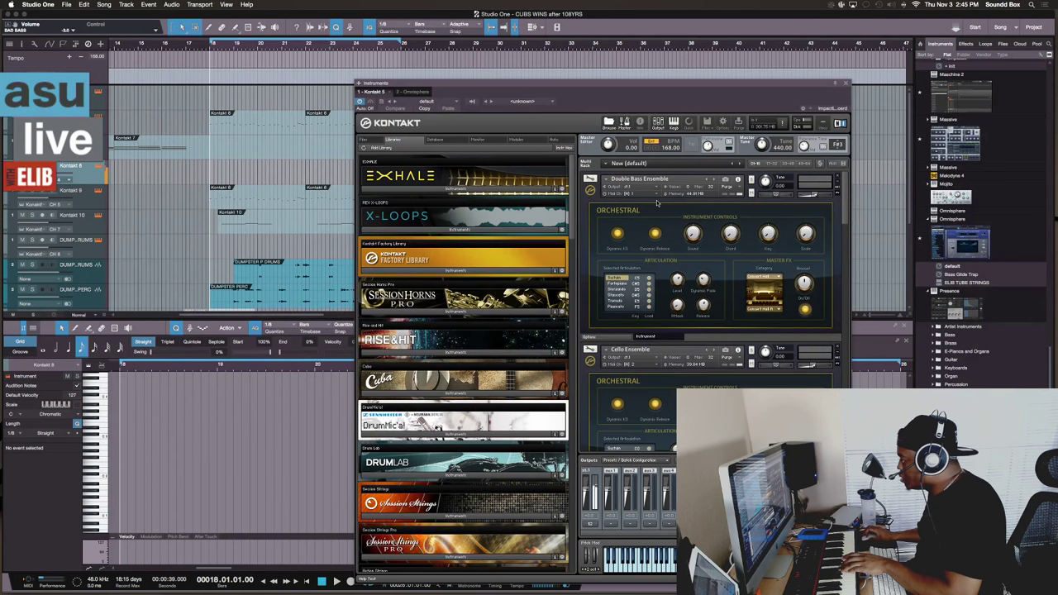
Locate the Violin Ensemble in the Kontakt rack, rename the Kontakt 8 track to VIOLIN and play along with the loop
{"action": "scroll", "coordinate": [657, 202], "scroll_direction": "down", "scroll_amount": 5}
{"action": "scroll", "coordinate": [665, 213], "scroll_direction": "down", "scroll_amount": 5}
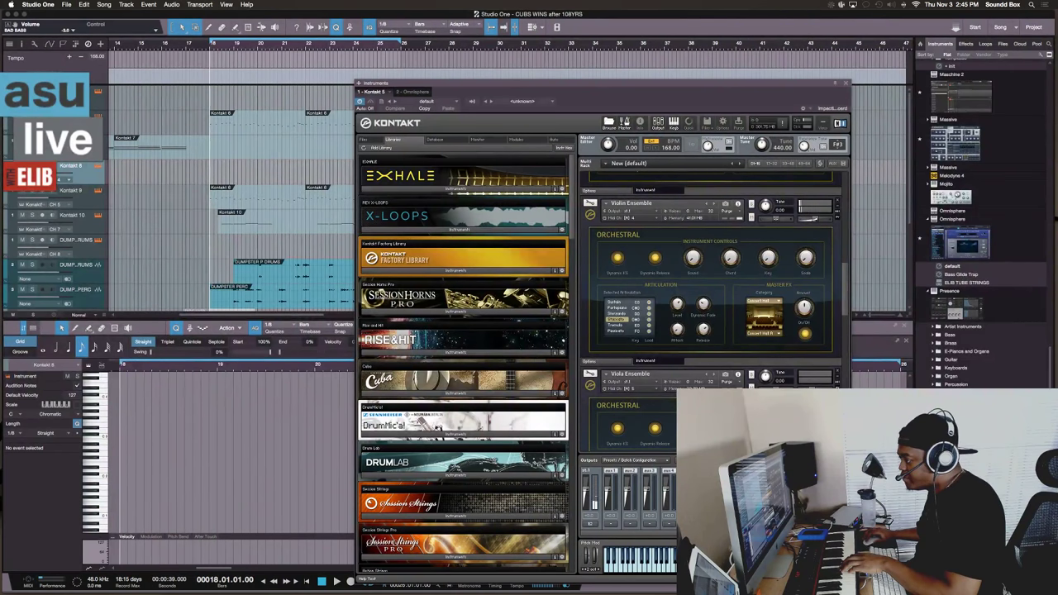
{"action": "double_click", "coordinate": [73, 166]}
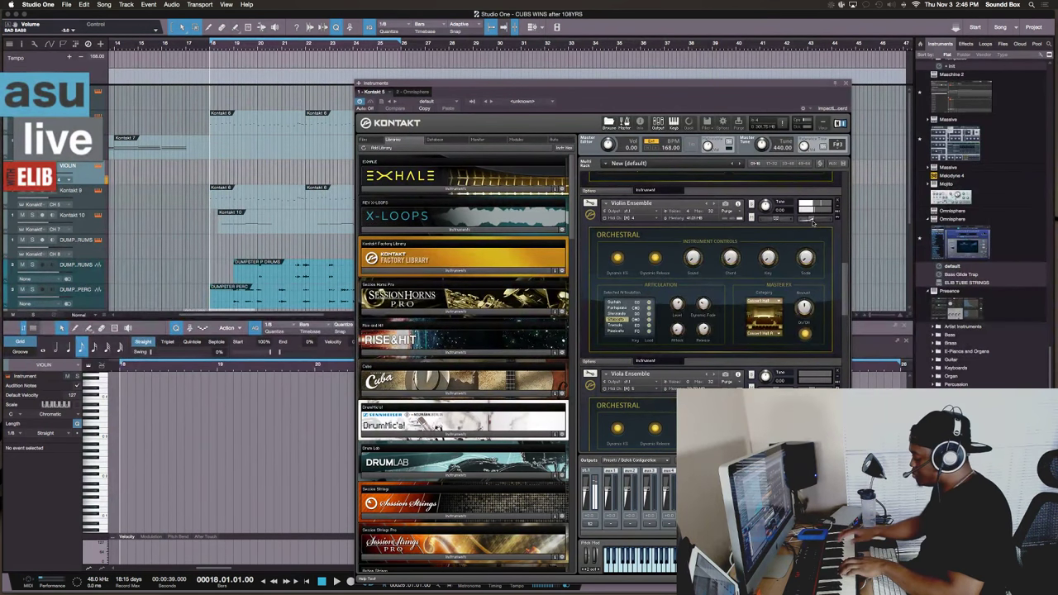
{"action": "key", "text": "space"}
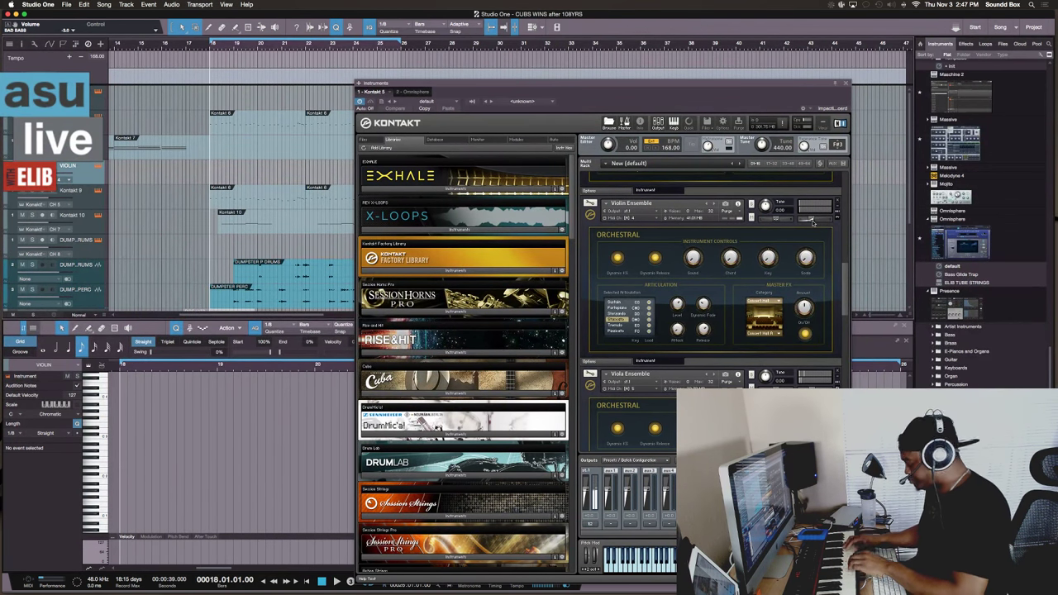
Record the violin part on the VIOLIN track from bar 18, stop the transport and close the Kontakt window
{"action": "key", "text": "KP_Multiply"}
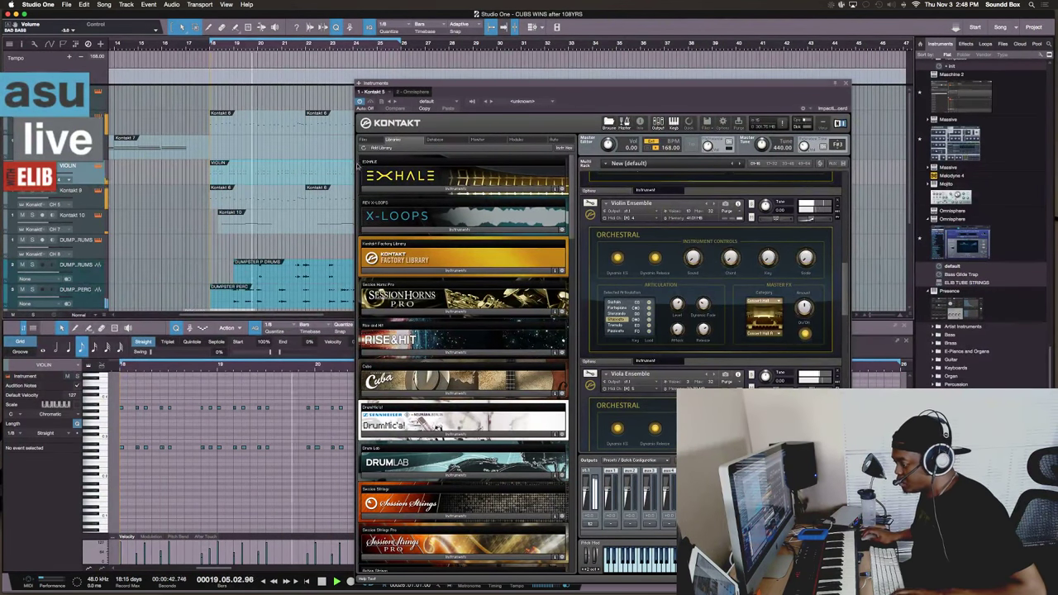
{"action": "key", "text": "space"}
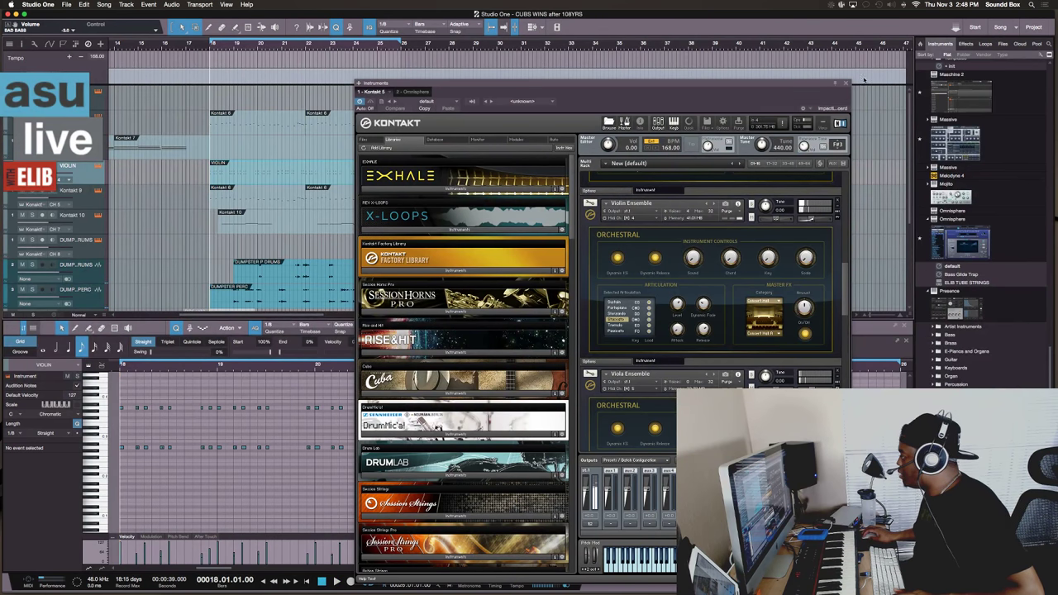
{"action": "left_click", "coordinate": [845, 83]}
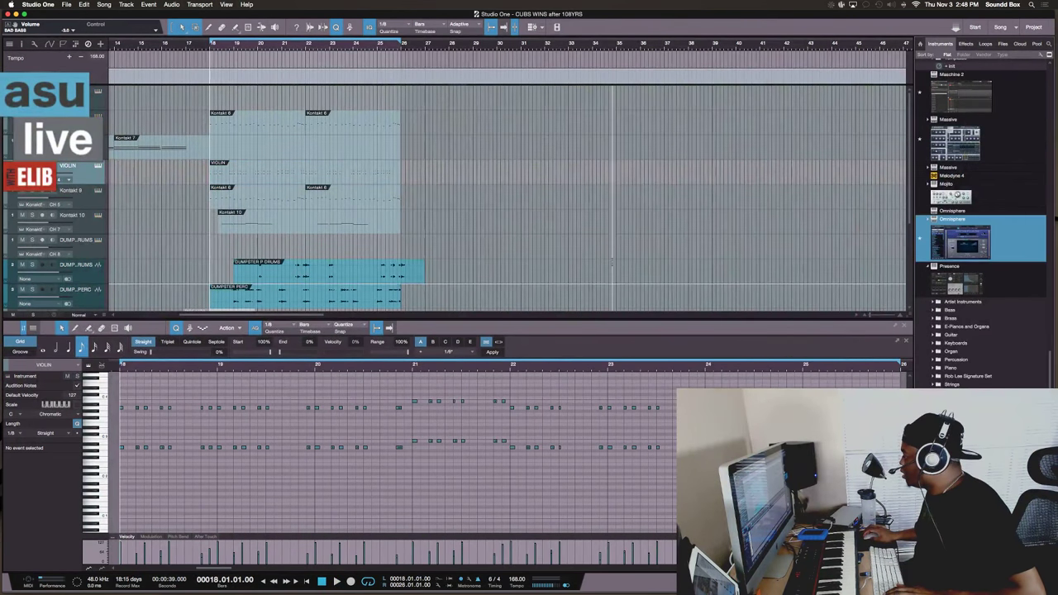
Add a new Omnisphere instrument track below the BAD BASS tracks and show its Synth Pluck patches
{"action": "scroll", "coordinate": [578, 262], "scroll_direction": "down", "scroll_amount": 5}
{"action": "left_click_drag", "start_coordinate": [801, 287], "coordinate": [472, 244]}
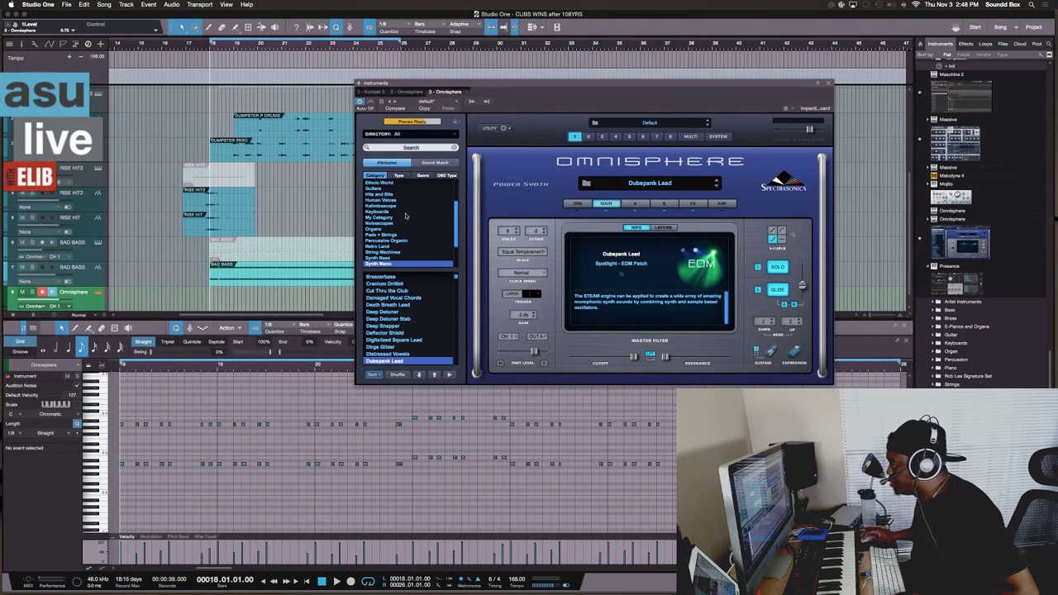
{"action": "scroll", "coordinate": [401, 231], "scroll_direction": "down", "scroll_amount": 3}
{"action": "scroll", "coordinate": [396, 245], "scroll_direction": "up", "scroll_amount": 1}
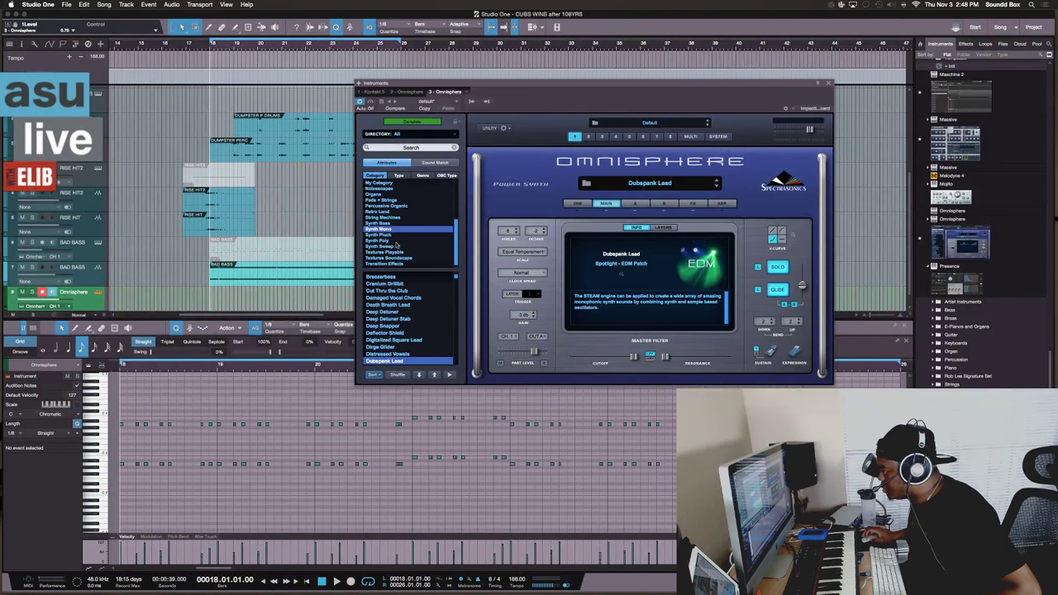
{"action": "left_click", "coordinate": [392, 236]}
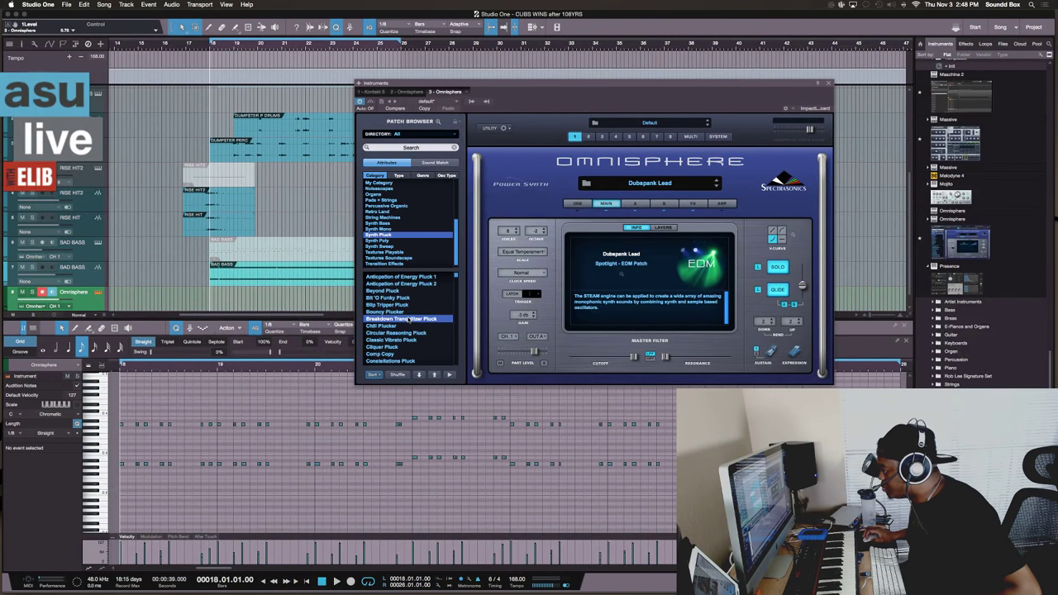
Audition Classic Vibrato Pluck and Cliquer Pluck, and load the Flustered Saw Straight Pluck patch in Omnisphere
{"action": "left_click", "coordinate": [419, 340]}
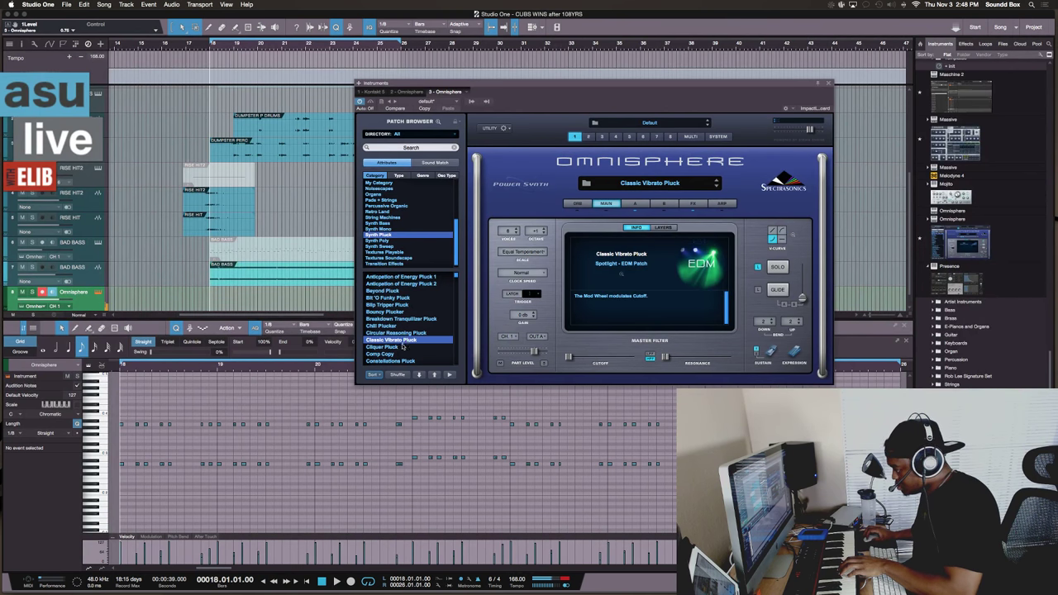
{"action": "left_click", "coordinate": [402, 347]}
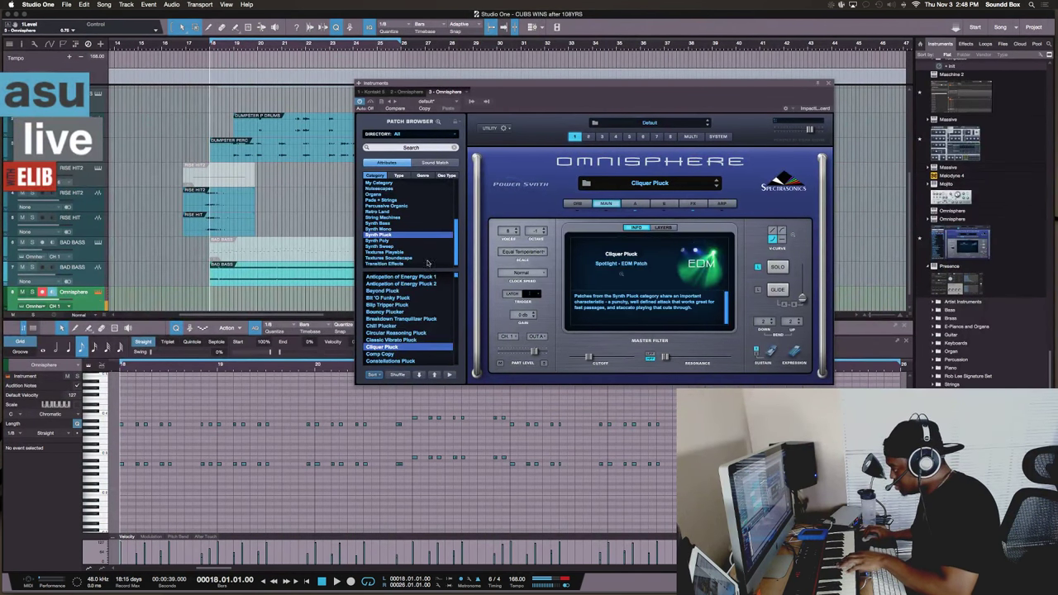
{"action": "scroll", "coordinate": [440, 329], "scroll_direction": "down", "scroll_amount": 5}
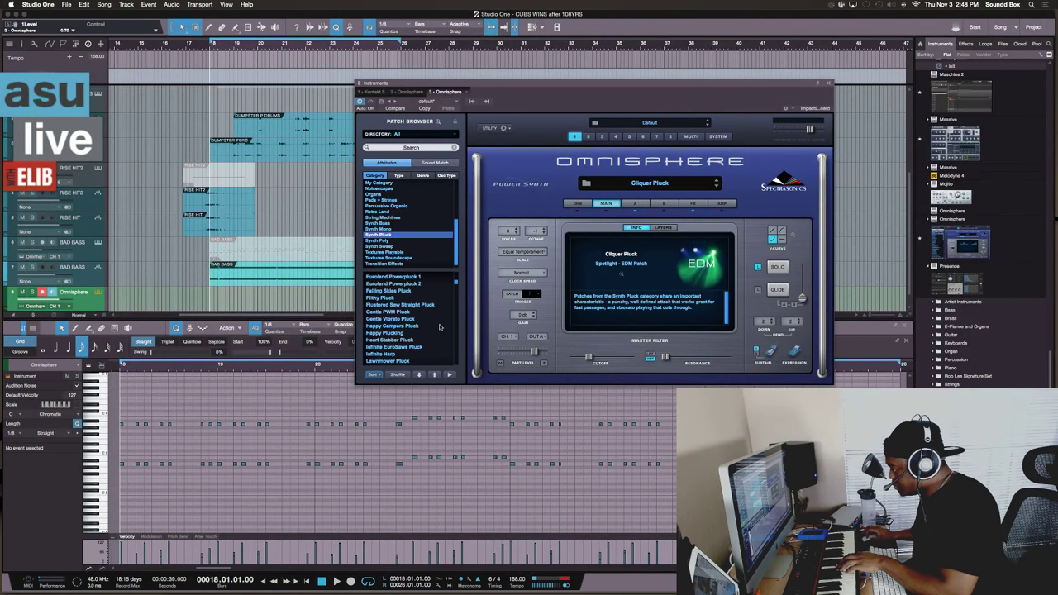
{"action": "left_click", "coordinate": [405, 304]}
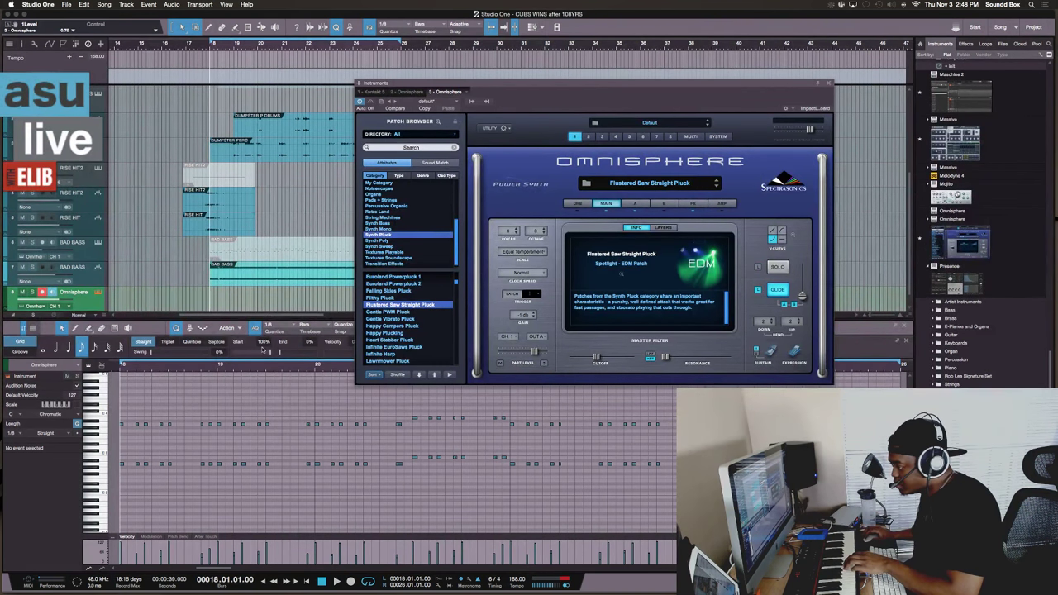
{"action": "scroll", "coordinate": [47, 305], "scroll_direction": "down", "scroll_amount": 1}
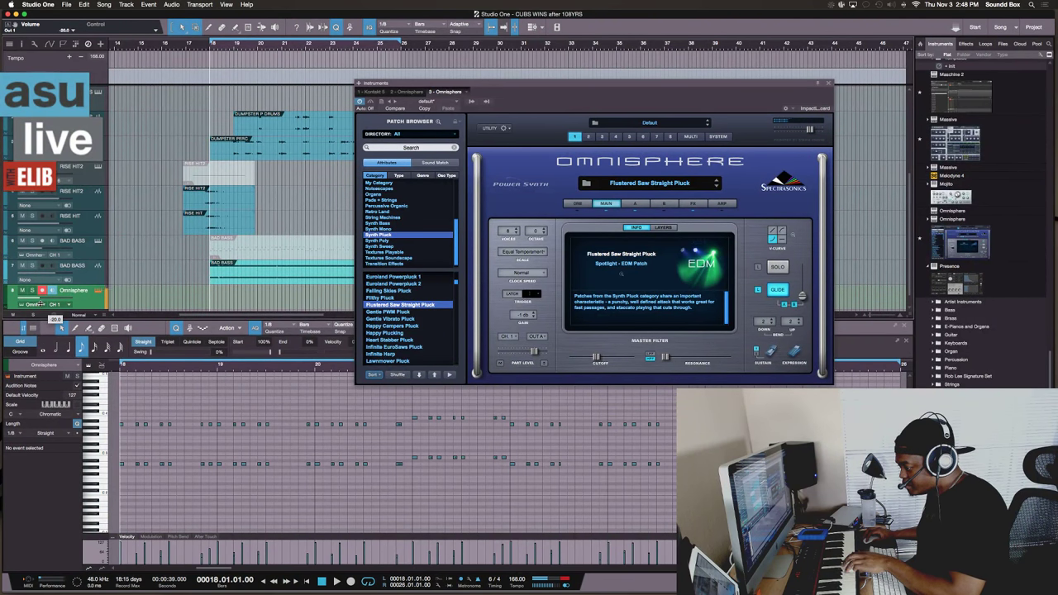
Play the loop briefly to rehearse, and record the pluck part on the new Omnisphere track from bar 18
{"action": "key", "text": "space"}
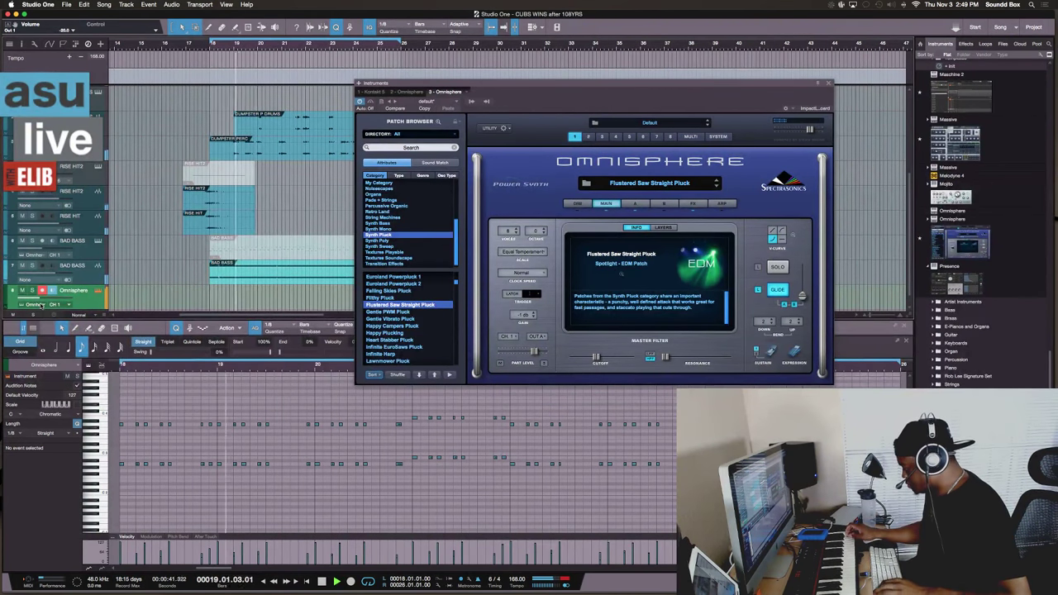
{"action": "key", "text": "space"}
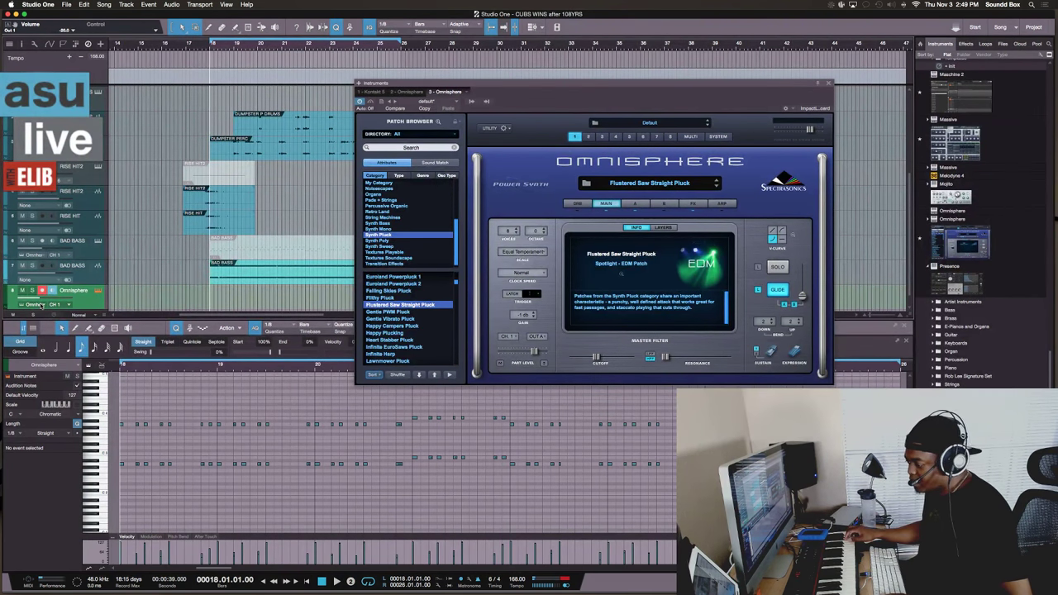
{"action": "key", "text": "KP_Multiply"}
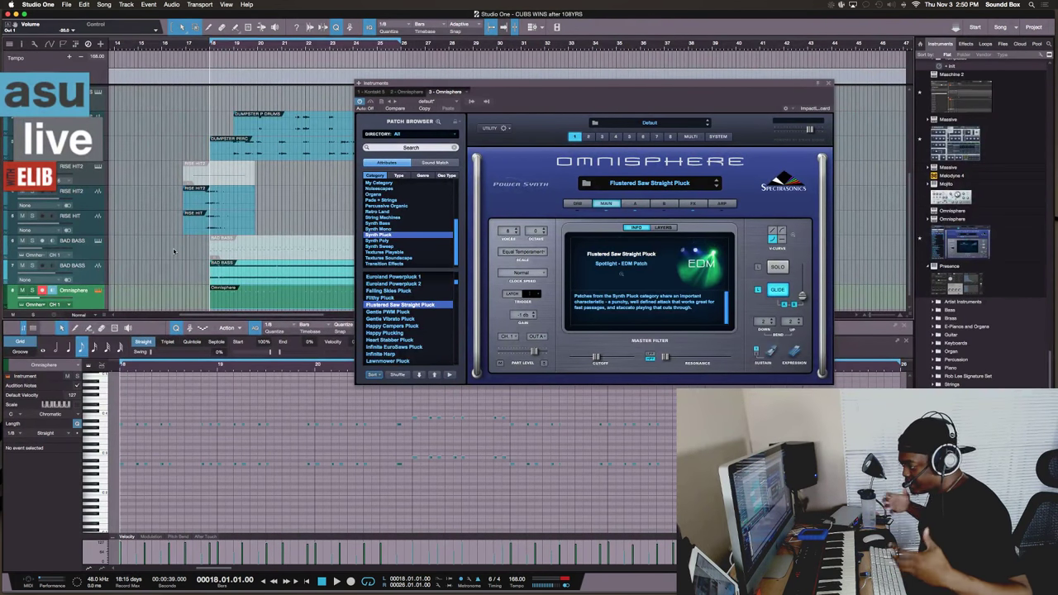
Lower the volume of the new Omnisphere track
{"action": "scroll", "coordinate": [174, 250], "scroll_direction": "down", "scroll_amount": 2}
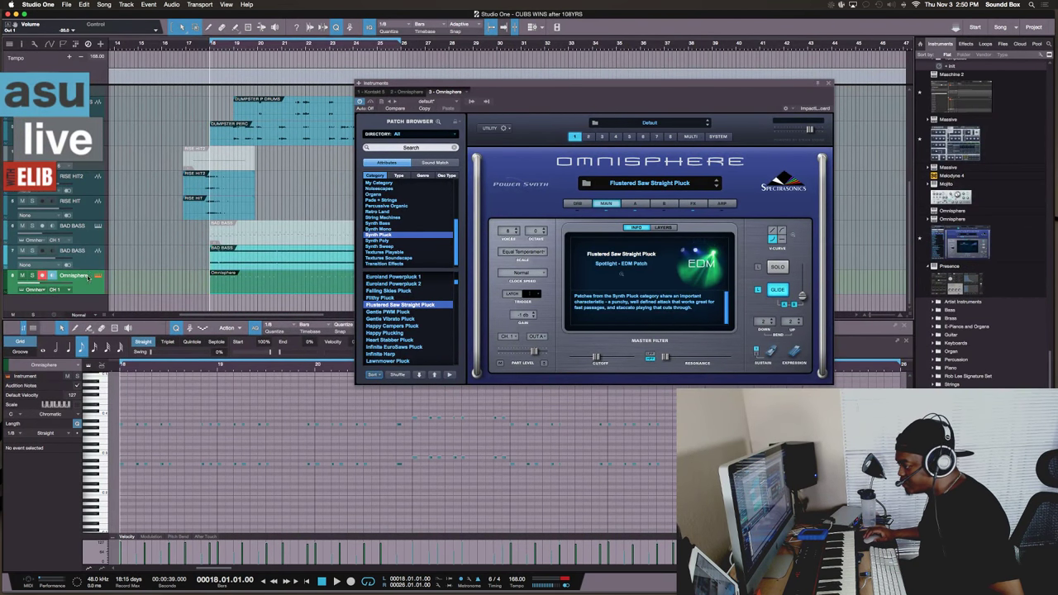
{"action": "scroll", "coordinate": [371, 319], "scroll_direction": "up", "scroll_amount": 5}
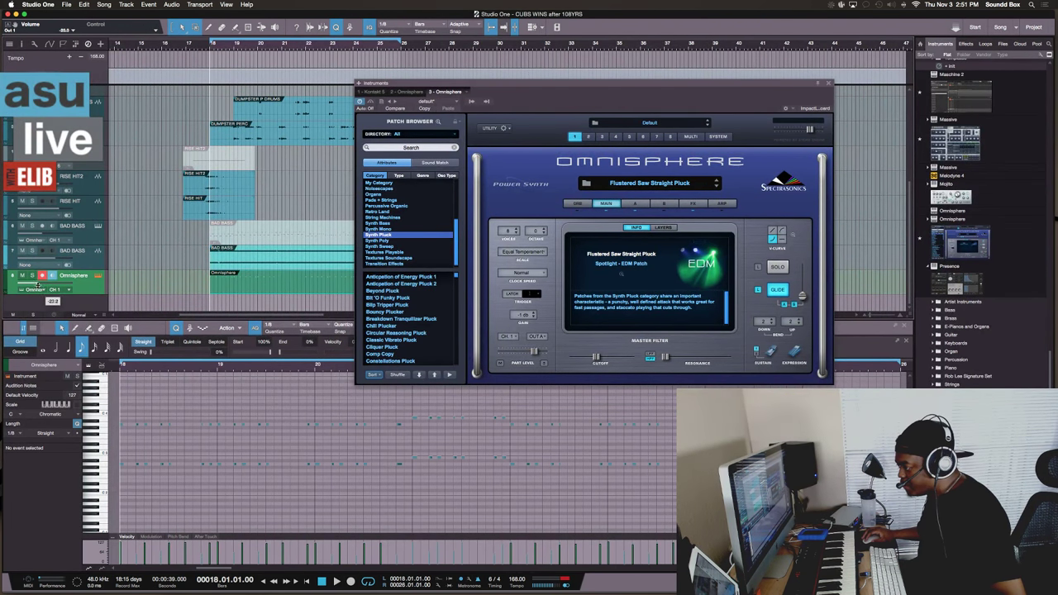
{"action": "left_click_drag", "start_coordinate": [37, 286], "coordinate": [38, 289]}
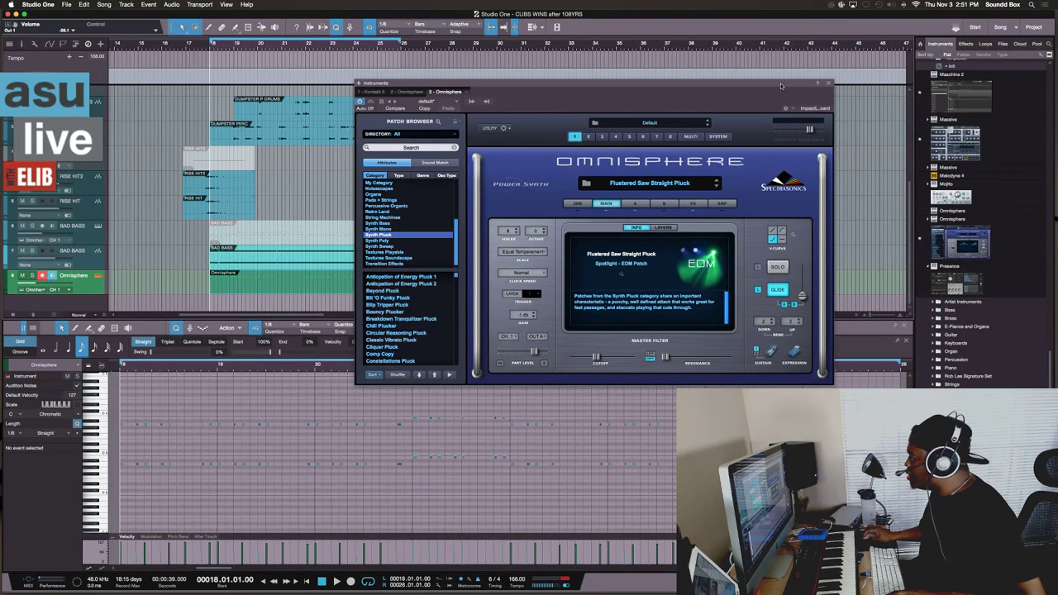
Move the Omnisphere window clear of the arrangement, return to the song's beginning, and briefly start and stop playback
{"action": "left_click_drag", "start_coordinate": [780, 82], "coordinate": [858, 248]}
{"action": "scroll", "coordinate": [496, 146], "scroll_direction": "left", "scroll_amount": 5}
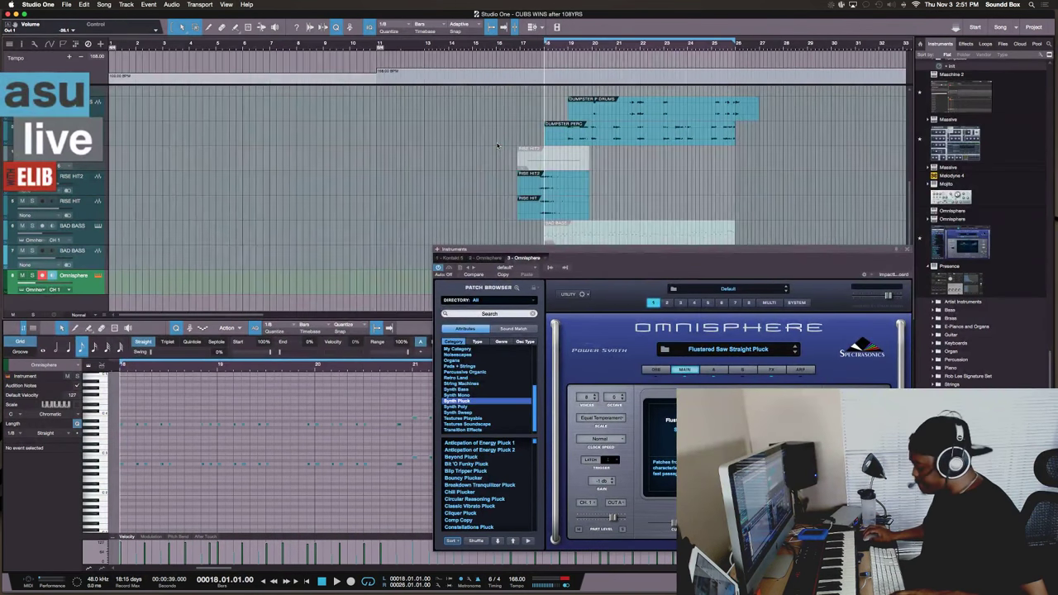
{"action": "key", "text": "w"}
{"action": "key", "text": "w"}
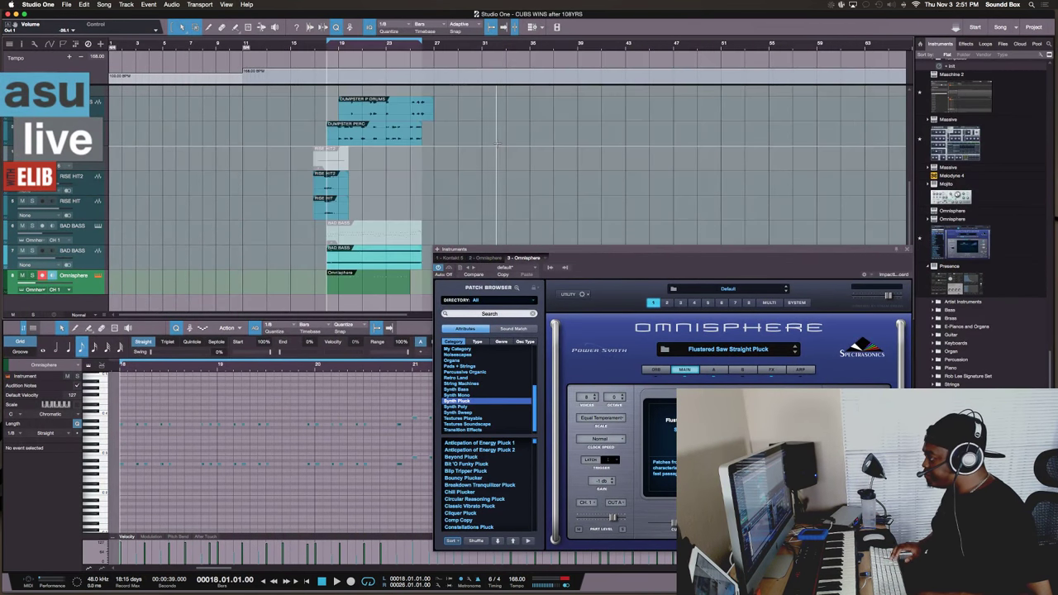
{"action": "key", "text": "Home"}
{"action": "key", "text": "space"}
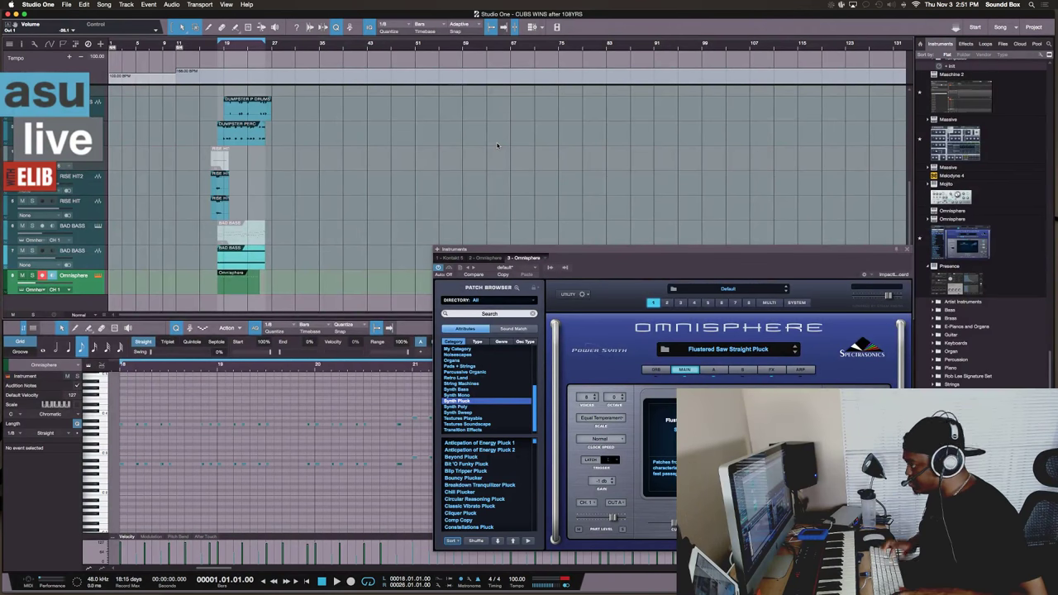
{"action": "key", "text": "space"}
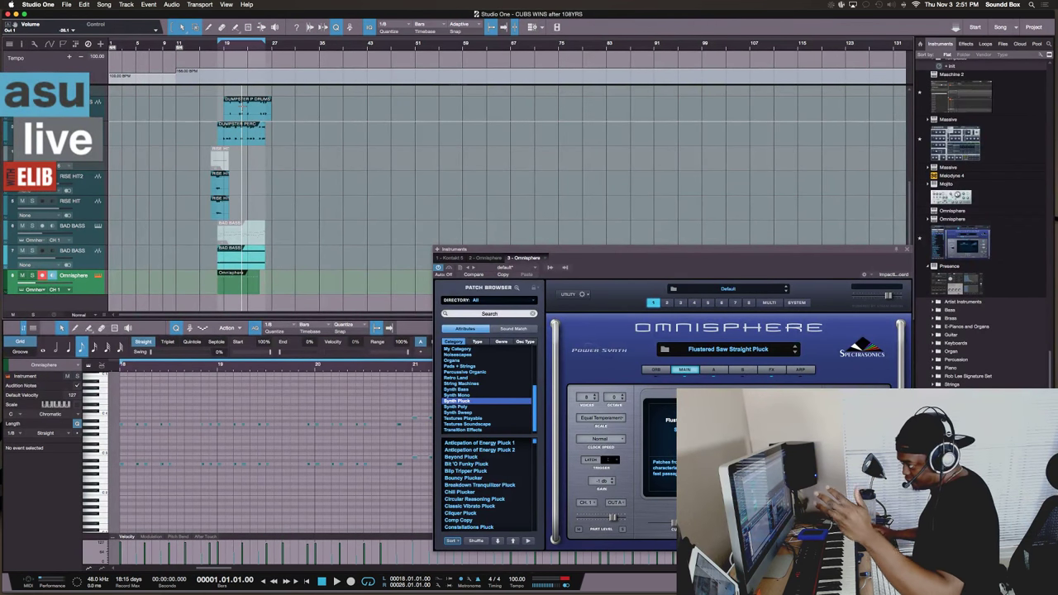
Play the song from the beginning into the bar 18 section while reviewing the tracks, stop, and place the playback cursor at bar 17
{"action": "key", "text": "e"}
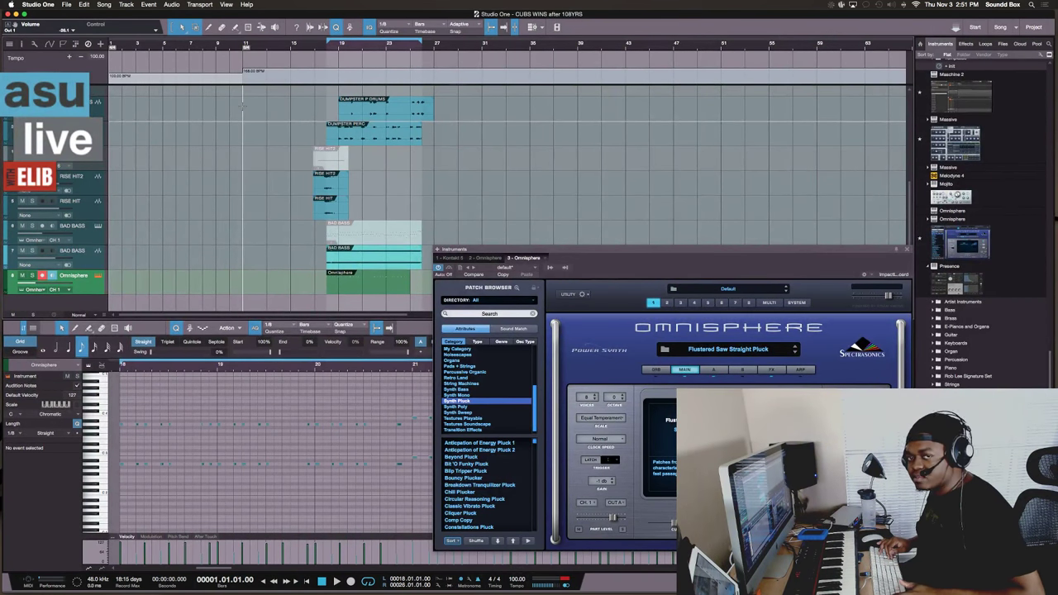
{"action": "key", "text": "space"}
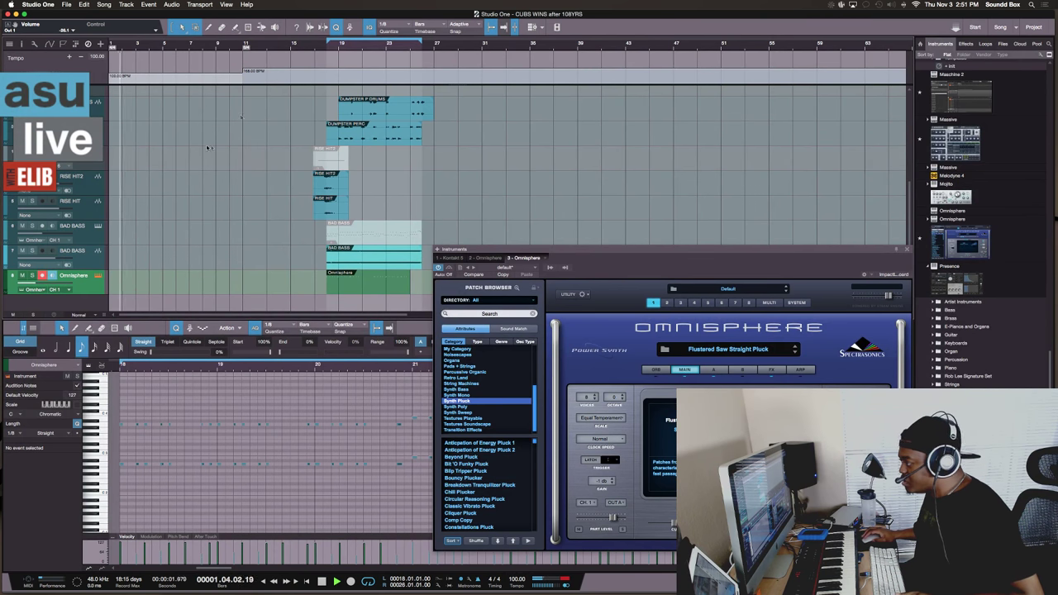
{"action": "scroll", "coordinate": [209, 147], "scroll_direction": "up", "scroll_amount": 6}
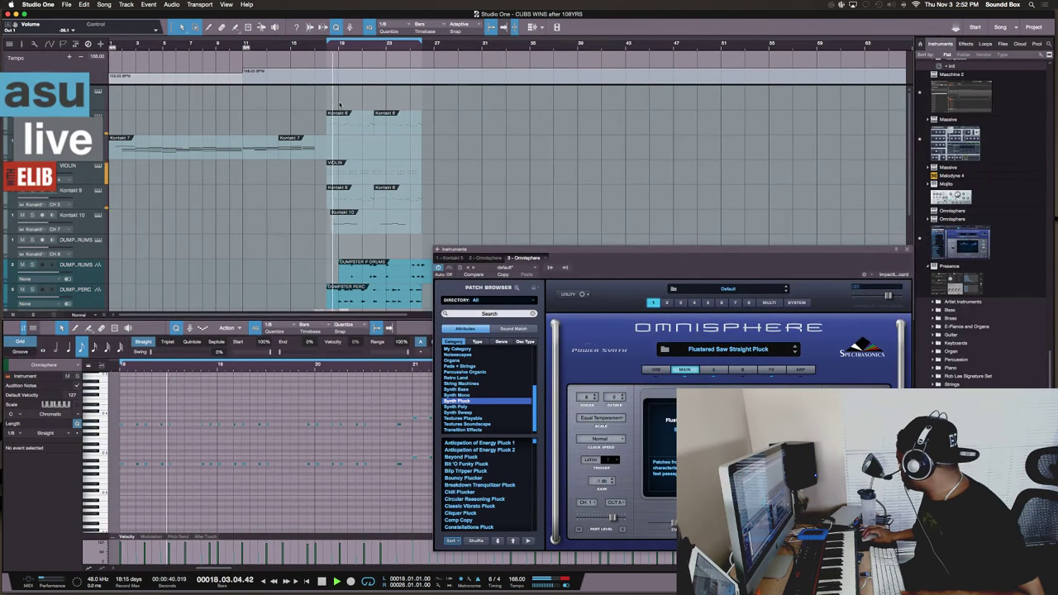
{"action": "scroll", "coordinate": [322, 207], "scroll_direction": "down", "scroll_amount": 5}
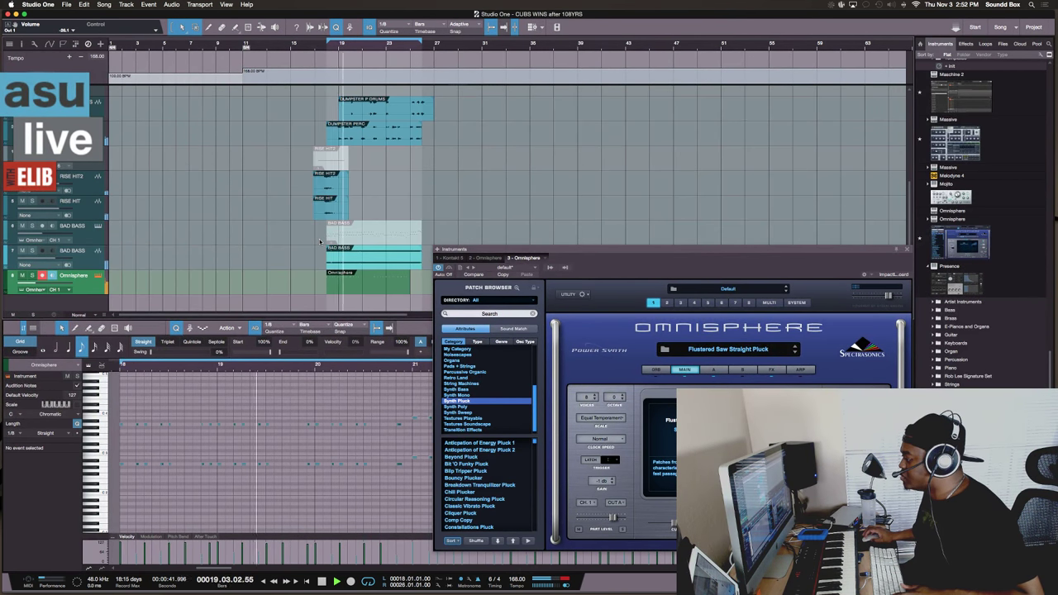
{"action": "key", "text": "space"}
{"action": "left_click", "coordinate": [315, 51]}
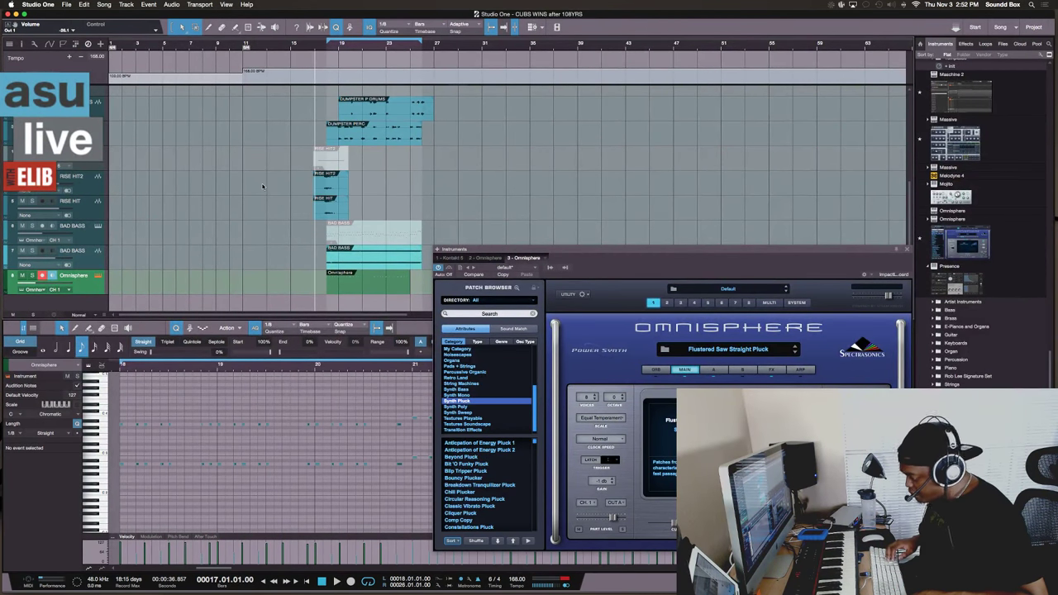
Shrink the arrangement tracks to the Tiny height and check the tracks one by one from BAD BASS up past DUMPSTER P DRUMS
{"action": "scroll", "coordinate": [262, 183], "scroll_direction": "up", "scroll_amount": 3}
{"action": "scroll", "coordinate": [263, 185], "scroll_direction": "down", "scroll_amount": 2}
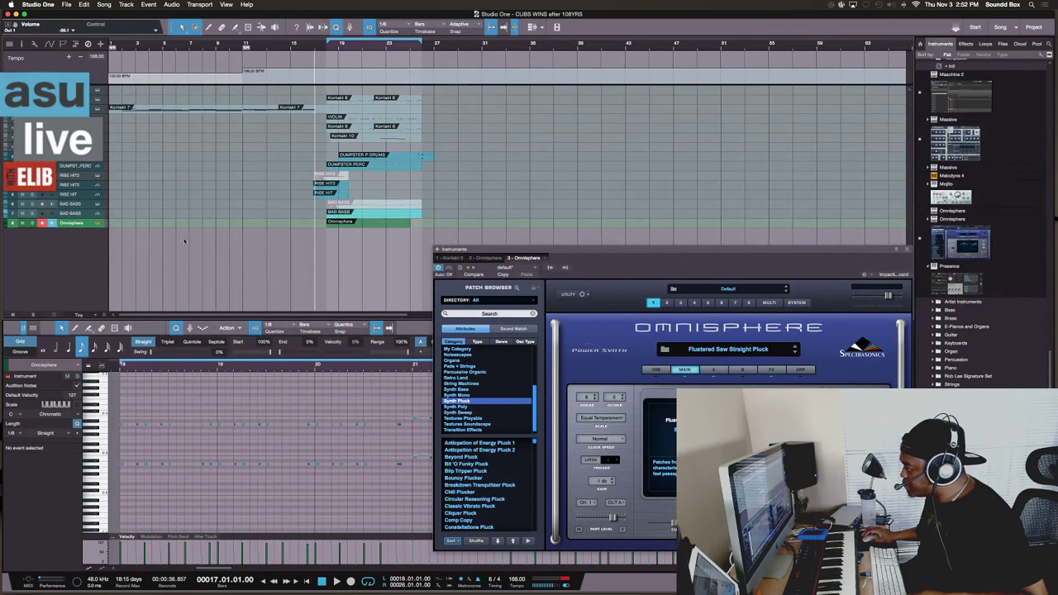
{"action": "left_click", "coordinate": [82, 212]}
{"action": "left_click", "coordinate": [82, 204]}
{"action": "left_click", "coordinate": [82, 193]}
{"action": "left_click", "coordinate": [82, 183]}
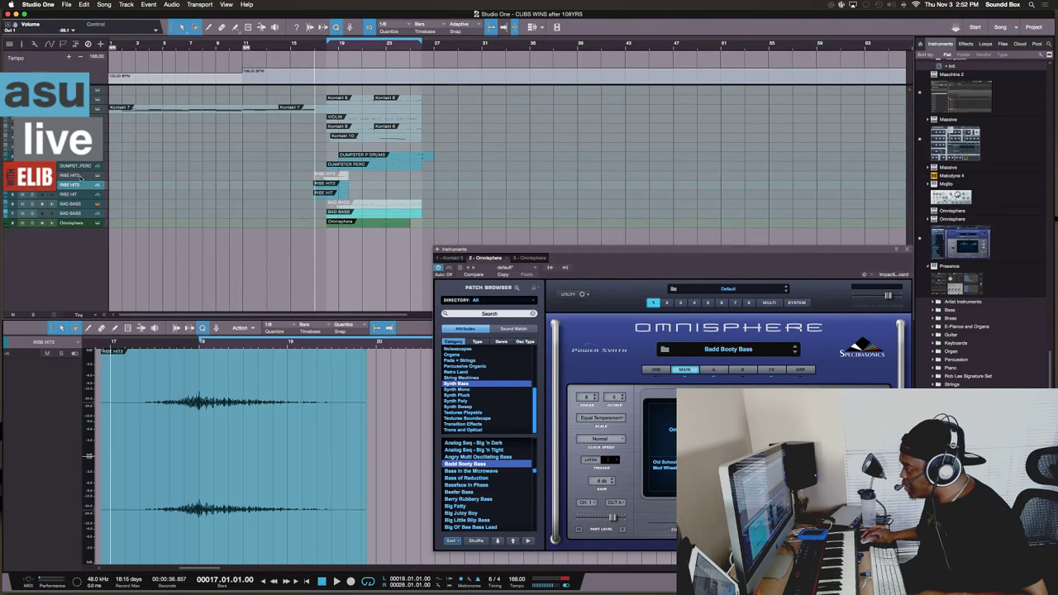
{"action": "left_click", "coordinate": [81, 175]}
{"action": "left_click", "coordinate": [80, 166]}
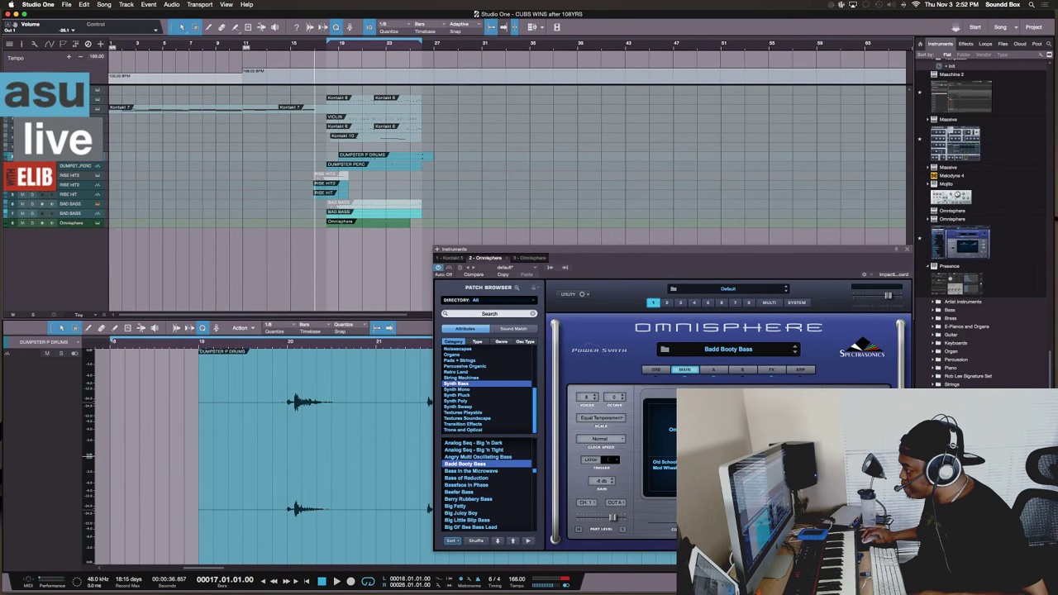
{"action": "left_click", "coordinate": [80, 156]}
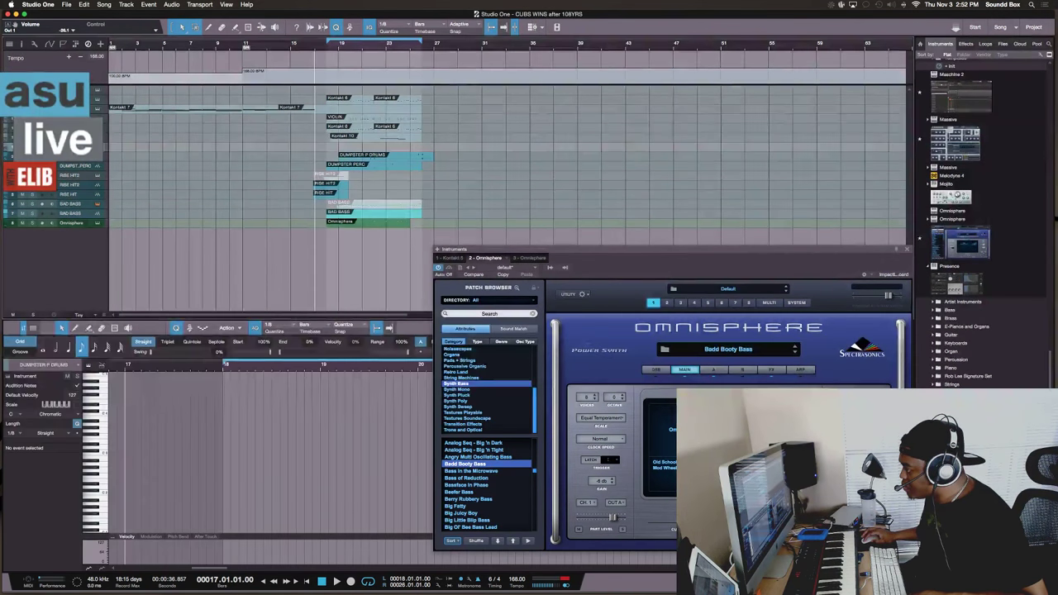
Select the Omnisphere pluck track and listen from bar 17 with the plug-in window moved higher, and stop playback
{"action": "left_click", "coordinate": [71, 223]}
{"action": "key", "text": "space"}
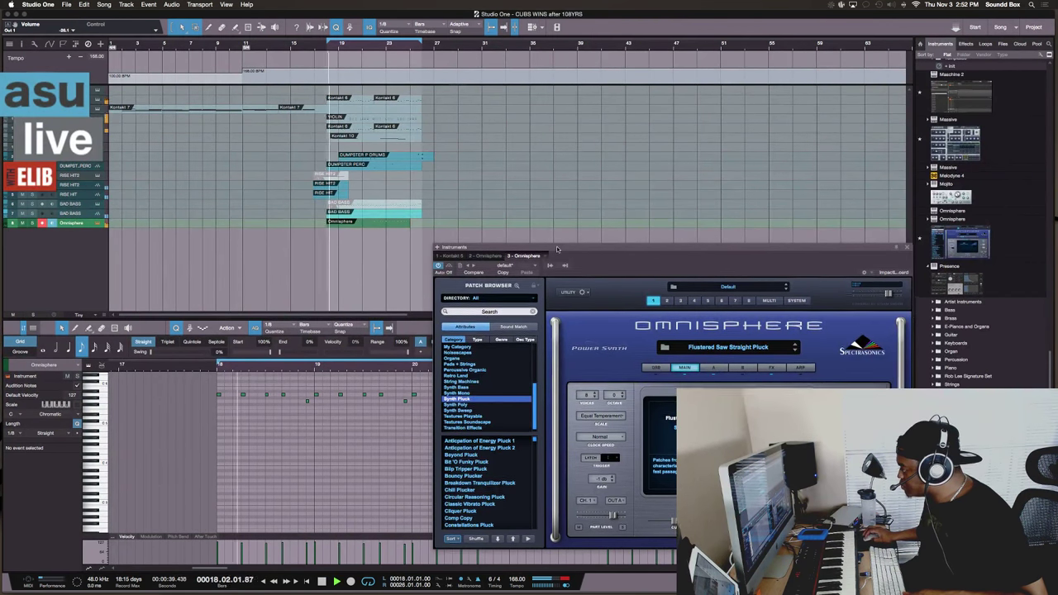
{"action": "left_click_drag", "start_coordinate": [496, 248], "coordinate": [492, 171]}
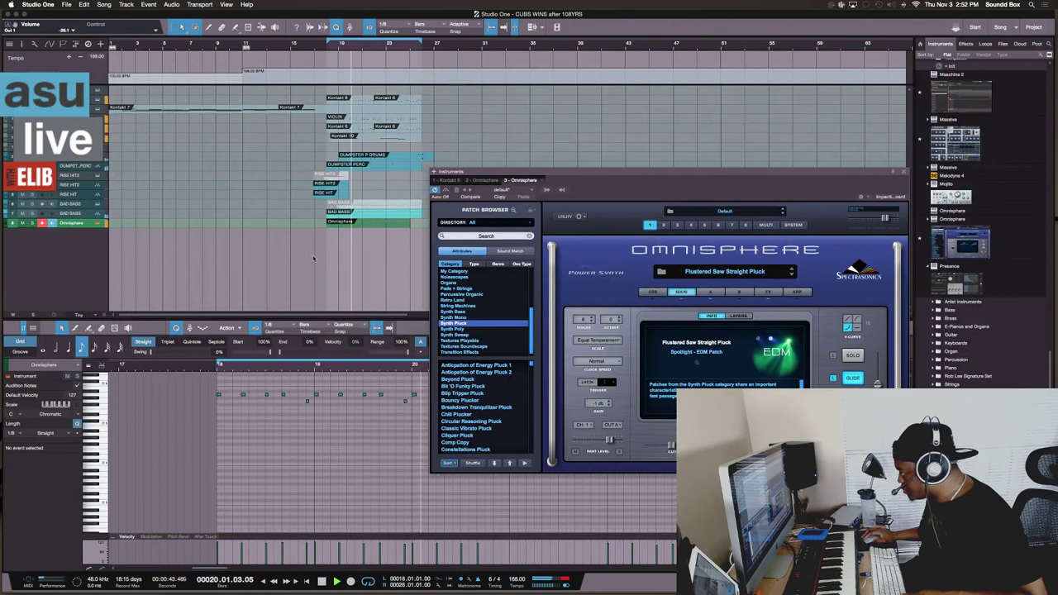
{"action": "scroll", "coordinate": [310, 247], "scroll_direction": "right", "scroll_amount": 5}
{"action": "scroll", "coordinate": [309, 248], "scroll_direction": "left", "scroll_amount": 1}
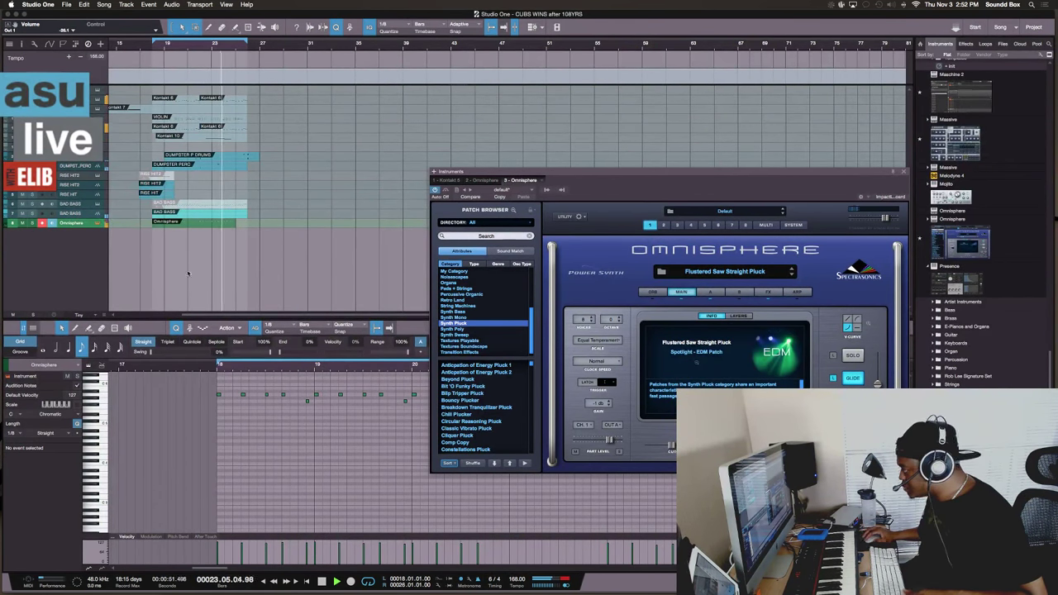
{"action": "key", "text": "space"}
Add another Omnisphere instrument track below the pluck track and close its plug-in window
{"action": "left_click", "coordinate": [965, 243]}
{"action": "left_click_drag", "start_coordinate": [965, 243], "coordinate": [170, 270]}
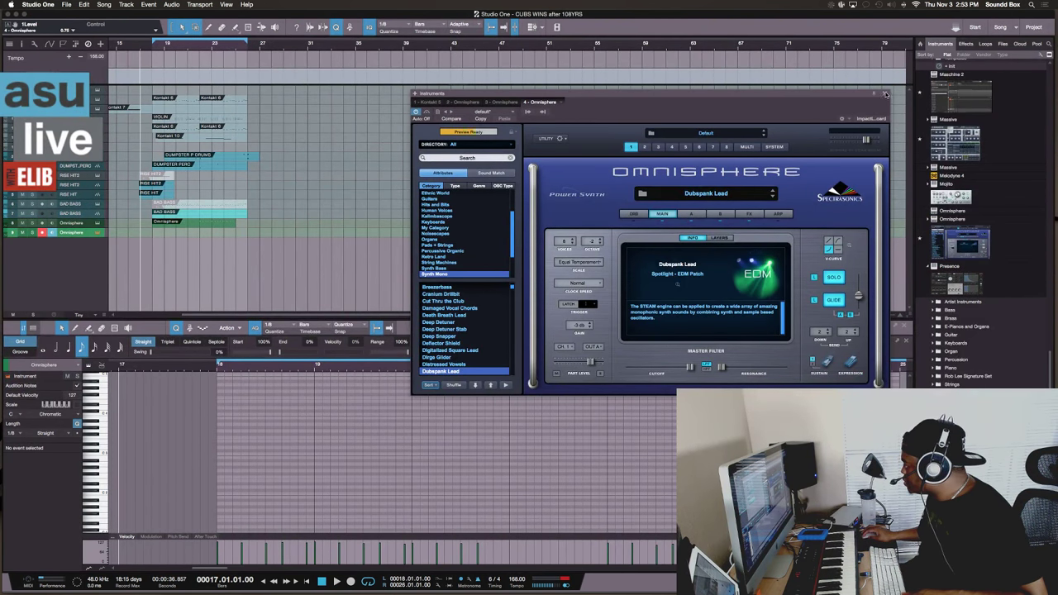
{"action": "left_click", "coordinate": [885, 94]}
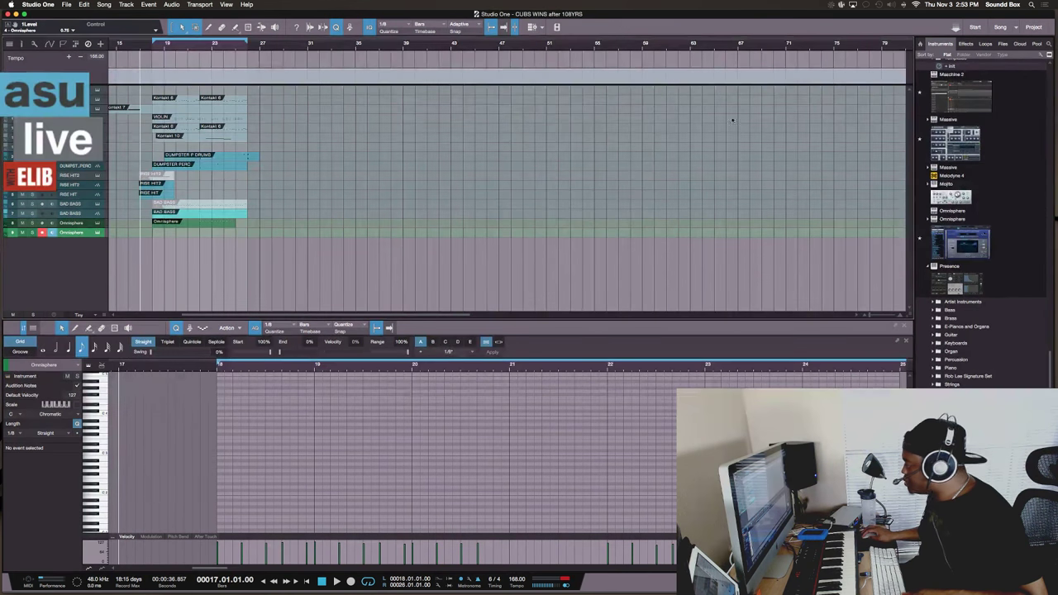
Load the Epic Turnt Up Lead patch on the new Omnisphere track and lower its channel volume to about -25.2 dB
{"action": "left_click", "coordinate": [96, 233]}
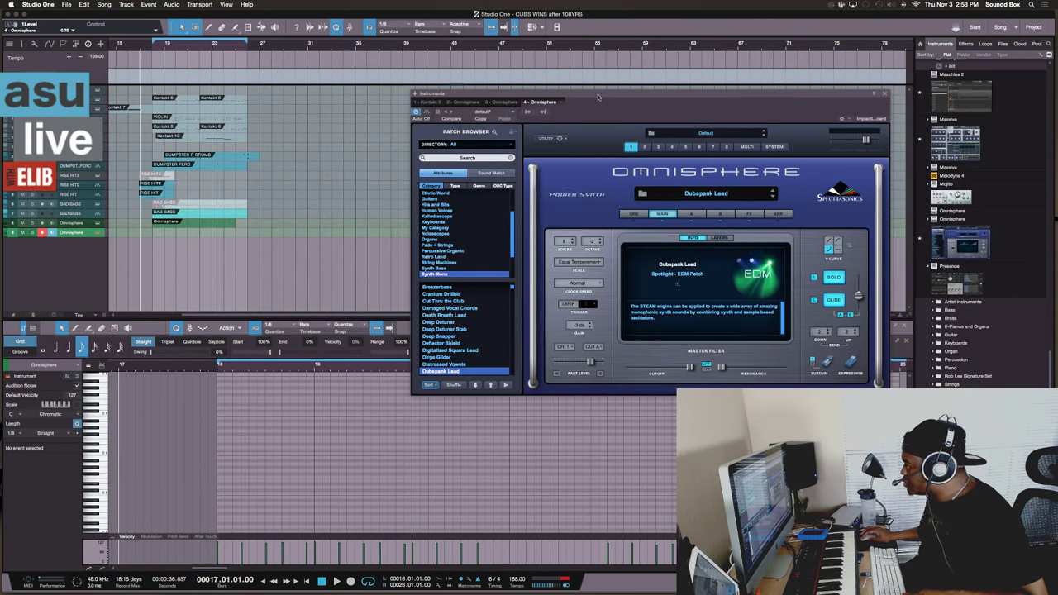
{"action": "left_click_drag", "start_coordinate": [598, 96], "coordinate": [557, 62]}
{"action": "scroll", "coordinate": [421, 297], "scroll_direction": "down", "scroll_amount": 3}
{"action": "left_click", "coordinate": [430, 316]}
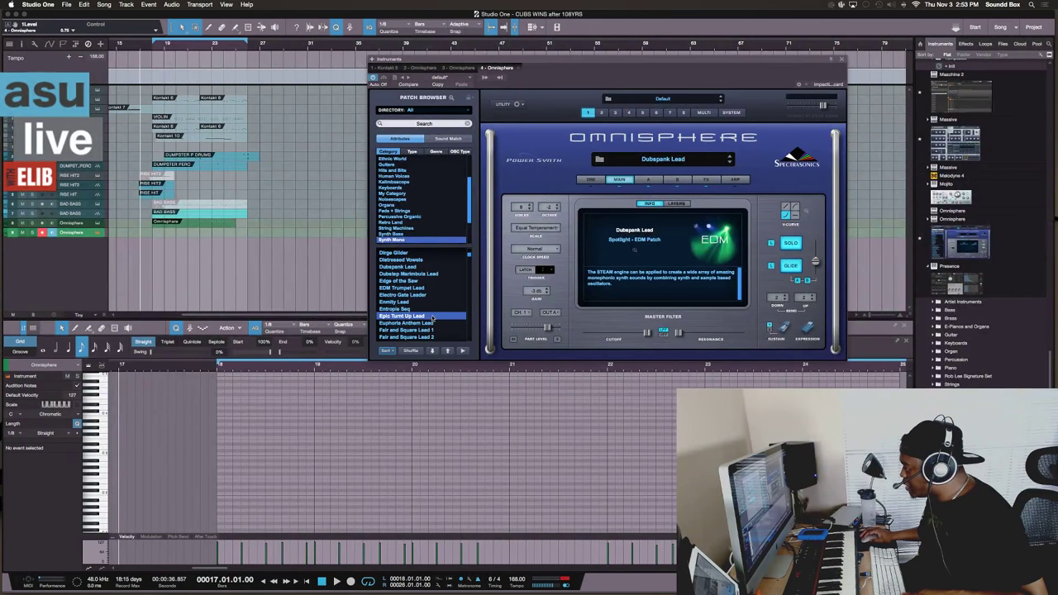
{"action": "scroll", "coordinate": [432, 318], "scroll_direction": "down", "scroll_amount": 1}
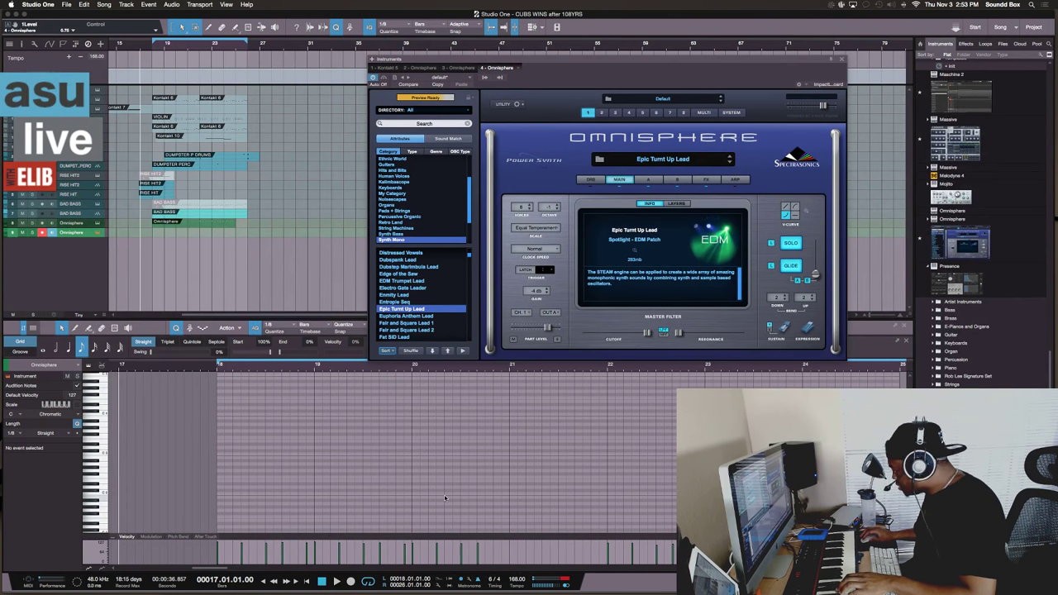
{"action": "key", "text": "F3"}
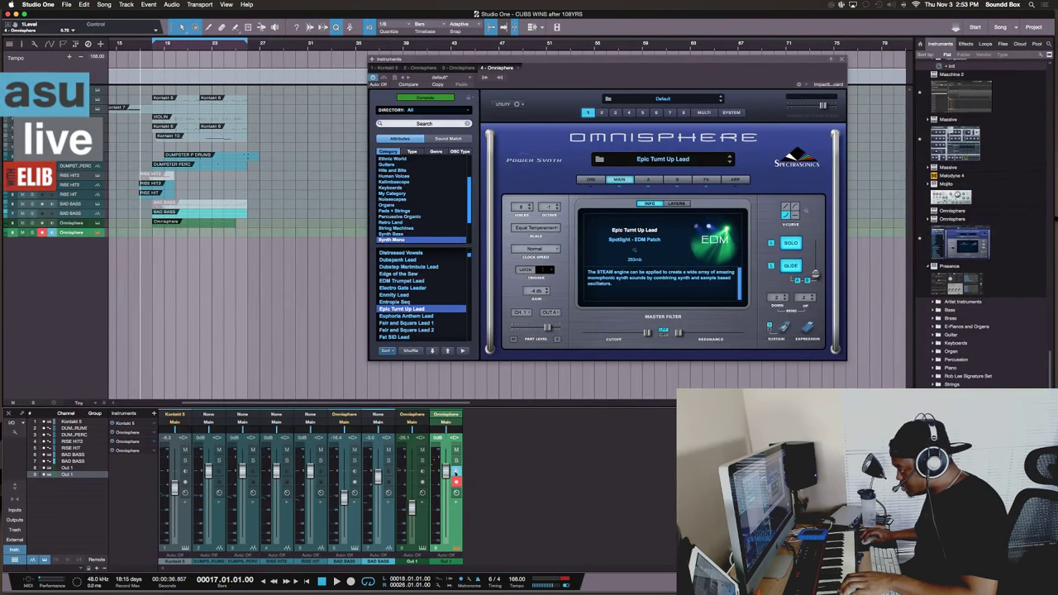
{"action": "left_click_drag", "start_coordinate": [447, 471], "coordinate": [444, 511]}
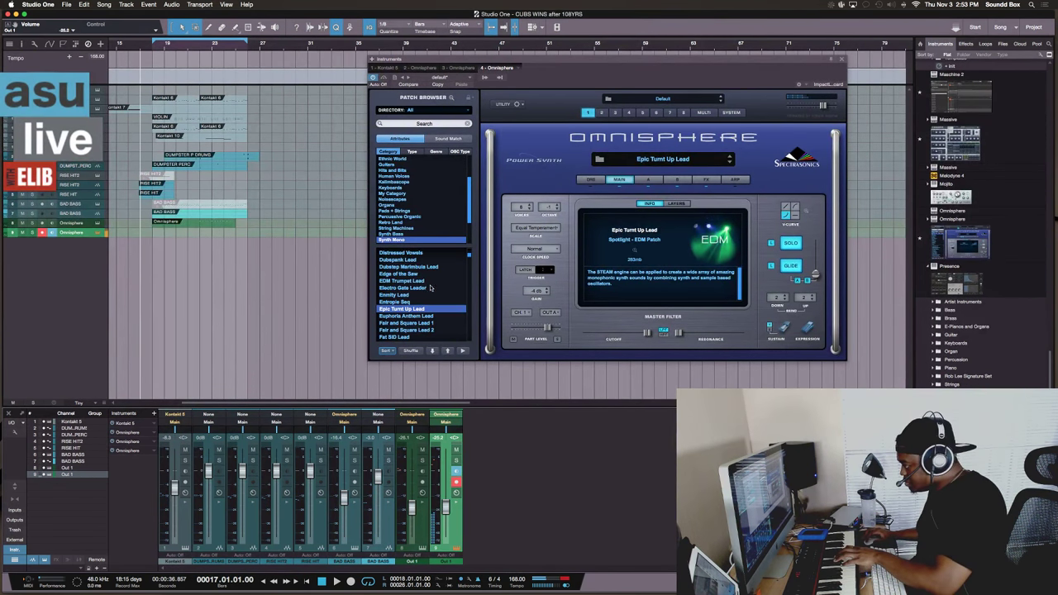
Audition Omnisphere patches in the Pads + Strings category and load Lucious Airwaves Warm Pad
{"action": "scroll", "coordinate": [427, 219], "scroll_direction": "up", "scroll_amount": 2}
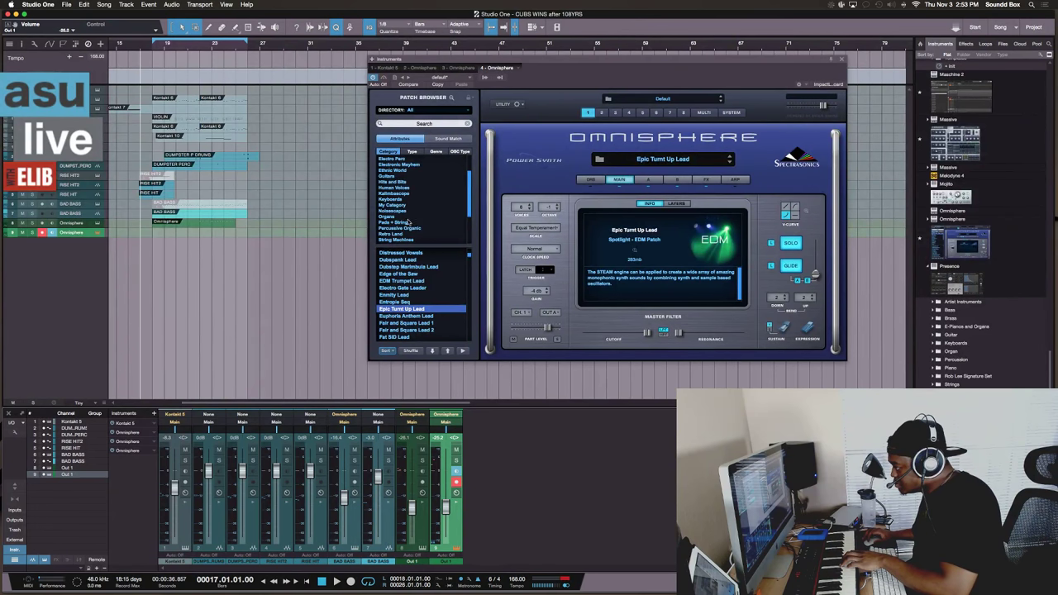
{"action": "left_click", "coordinate": [407, 224]}
{"action": "left_click", "coordinate": [403, 302]}
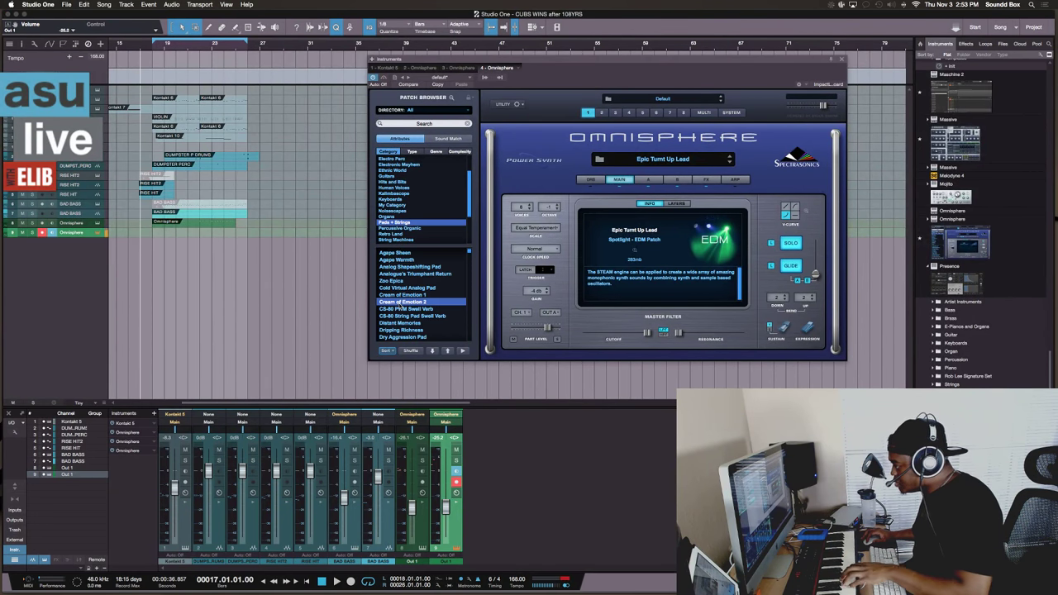
{"action": "key", "text": "Down"}
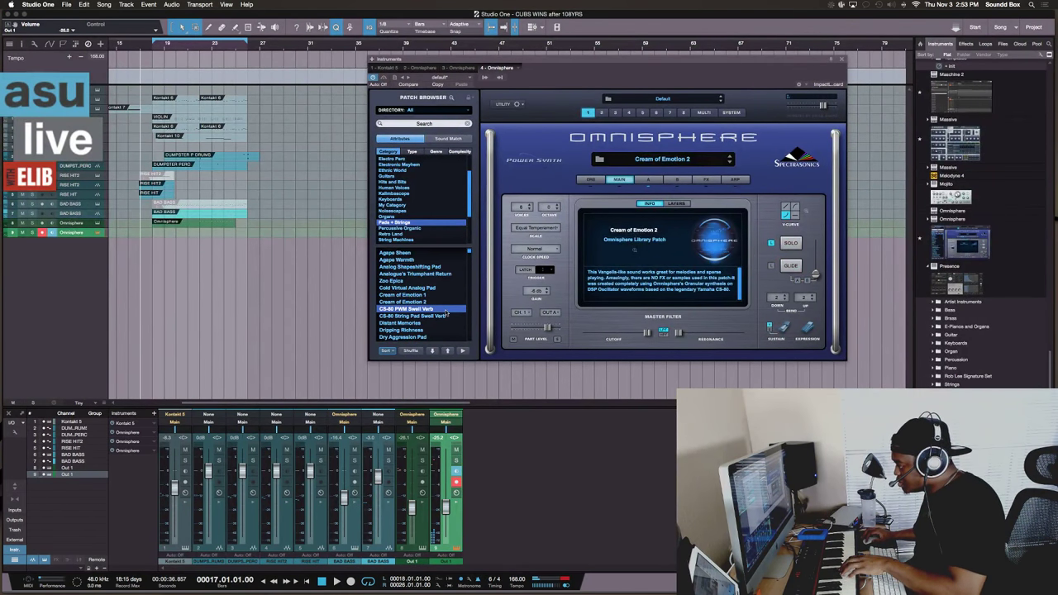
{"action": "left_click", "coordinate": [443, 317]}
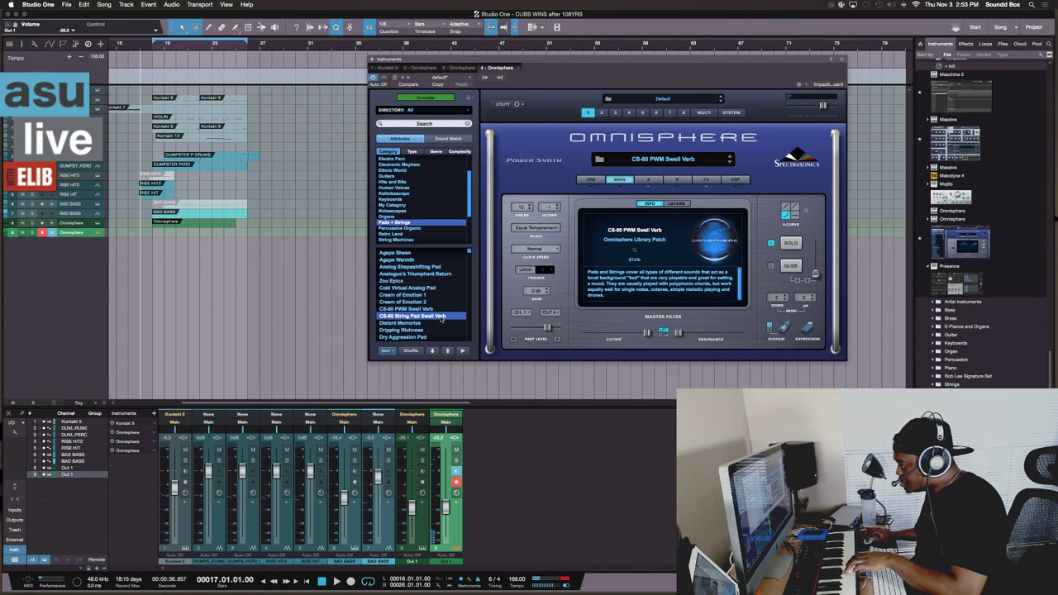
{"action": "left_click", "coordinate": [436, 323]}
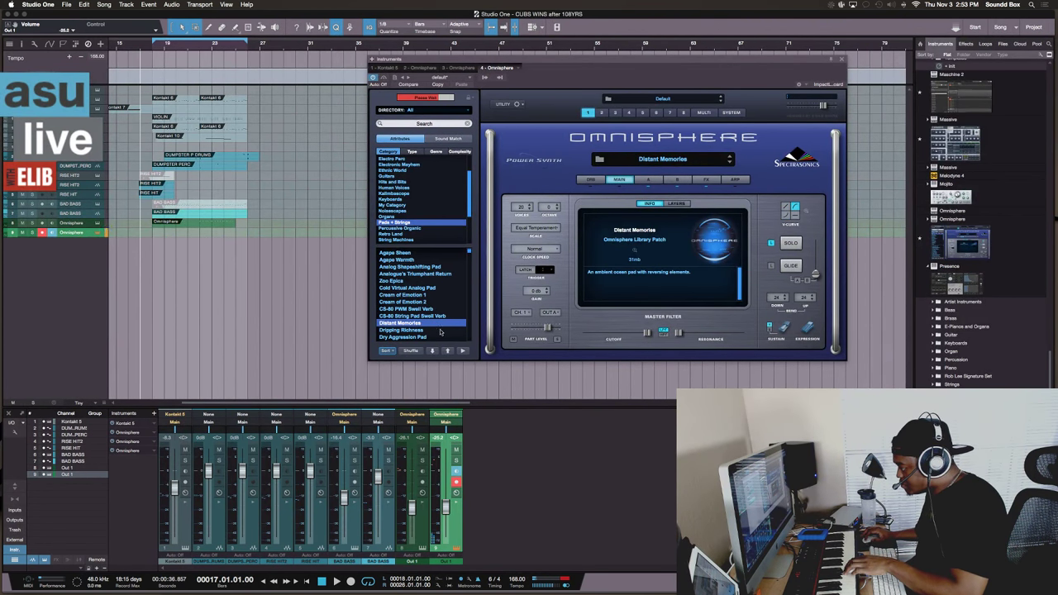
{"action": "left_click", "coordinate": [436, 330]}
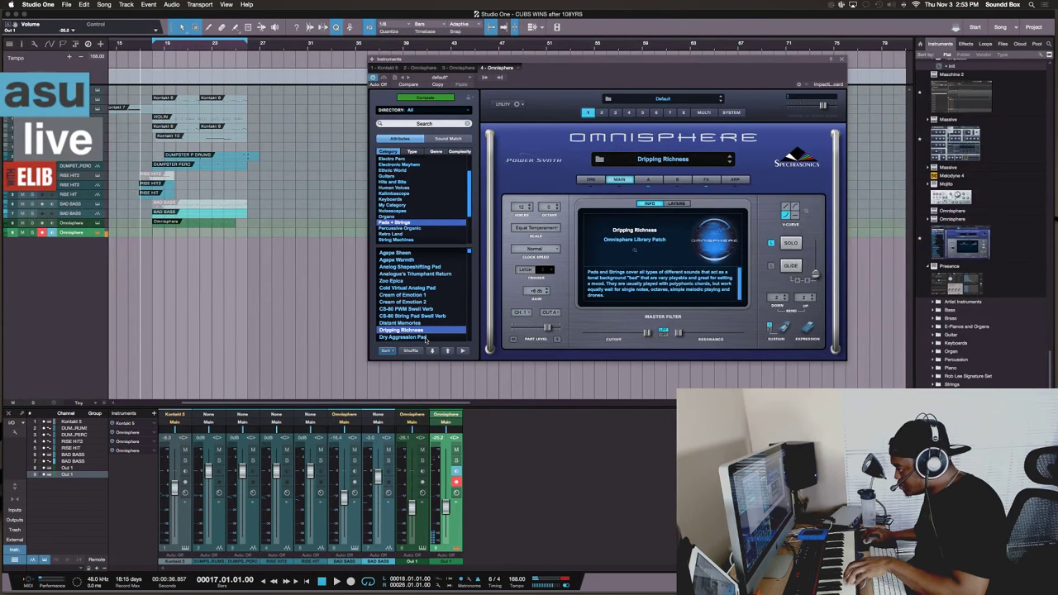
{"action": "scroll", "coordinate": [425, 331], "scroll_direction": "down", "scroll_amount": 5}
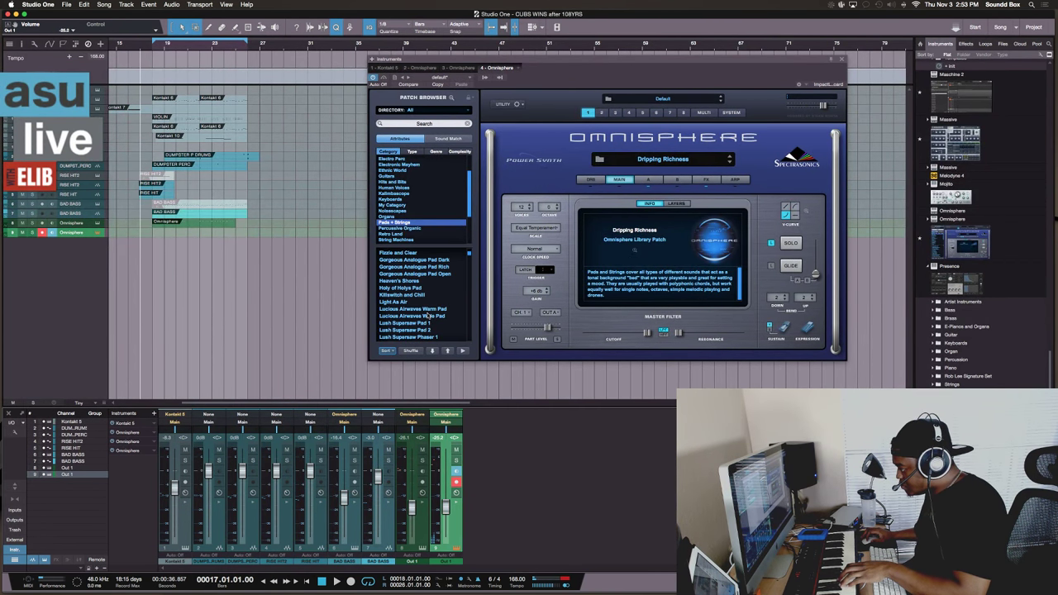
{"action": "left_click", "coordinate": [428, 309]}
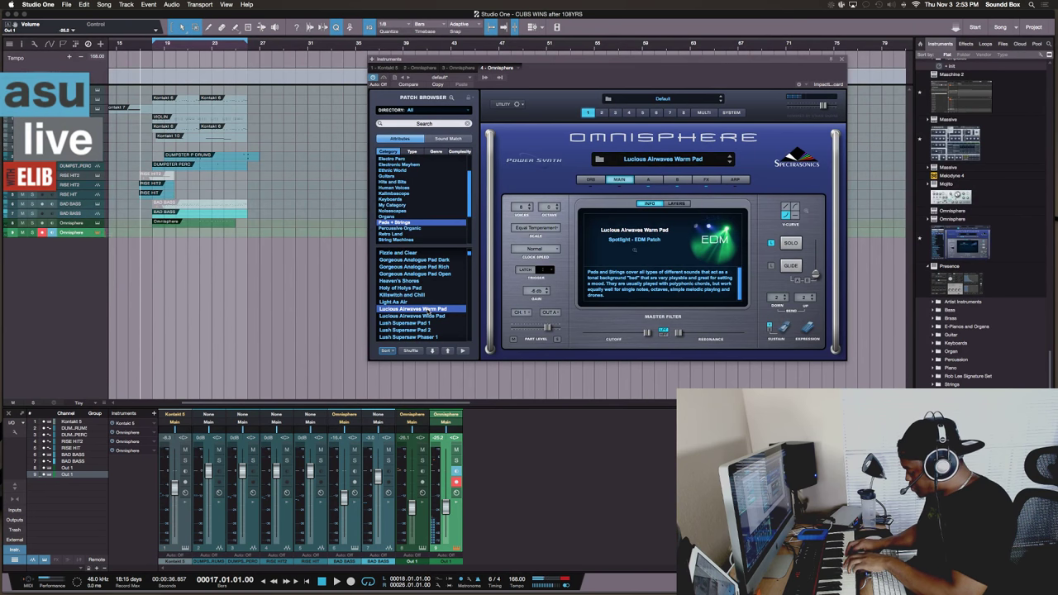
Rehearse the warm pad over the song from bar 17 and try a recording take from there
{"action": "key", "text": "space"}
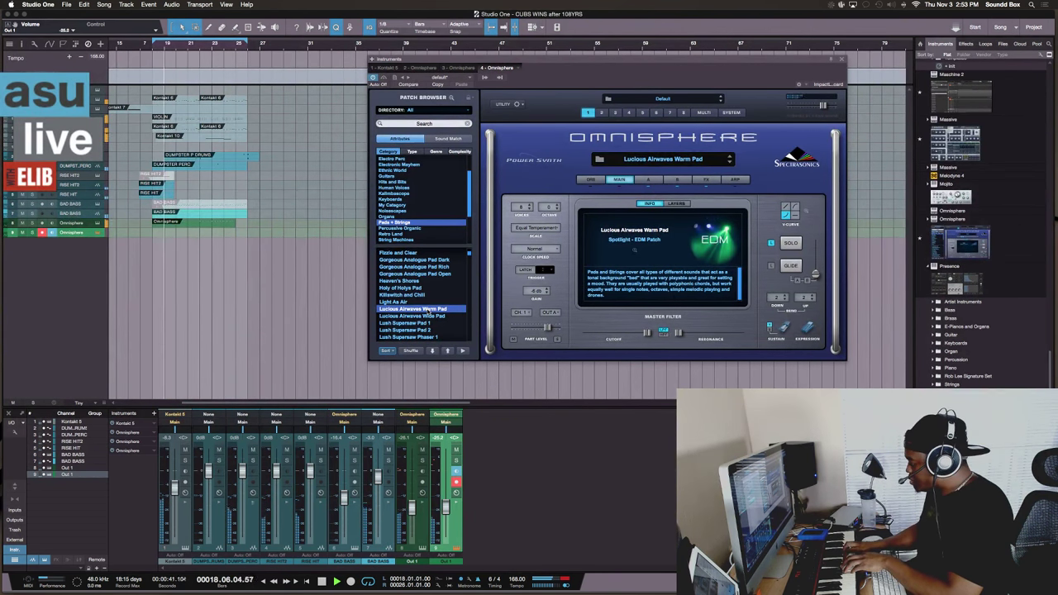
{"action": "key", "text": "space"}
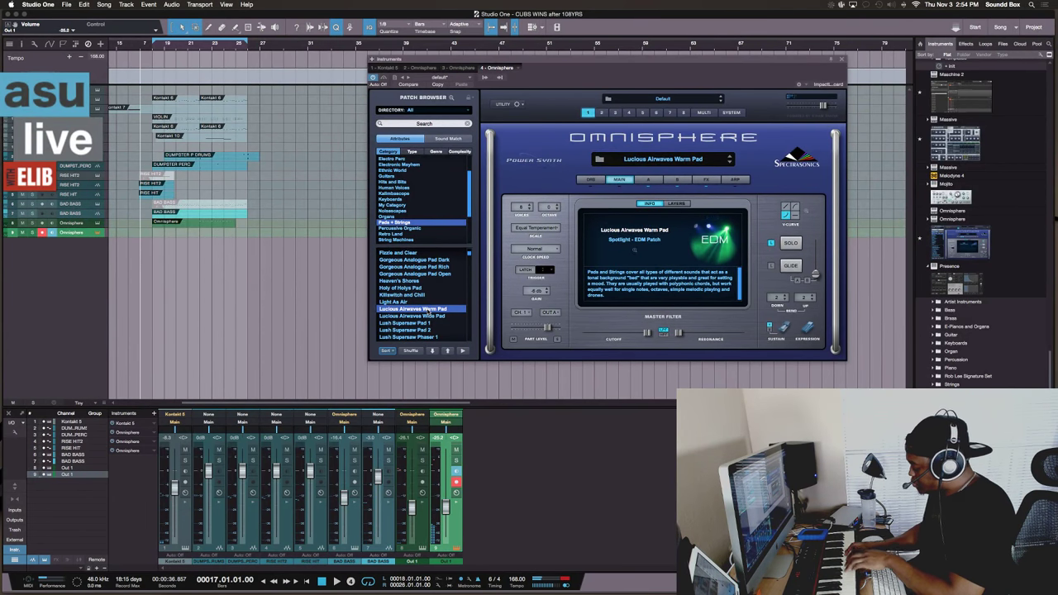
{"action": "key", "text": "KP_Multiply"}
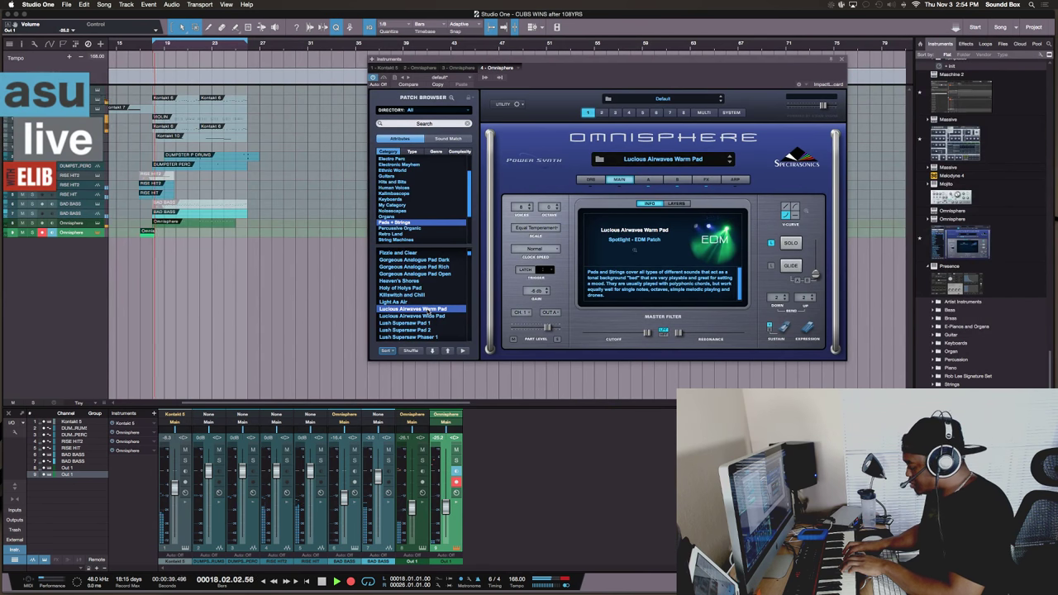
{"action": "key", "text": "space"}
Record the warm pad chords on the new Omnisphere track from bar 18, followed by a second take from bar 21
{"action": "key", "text": "KP_Add"}
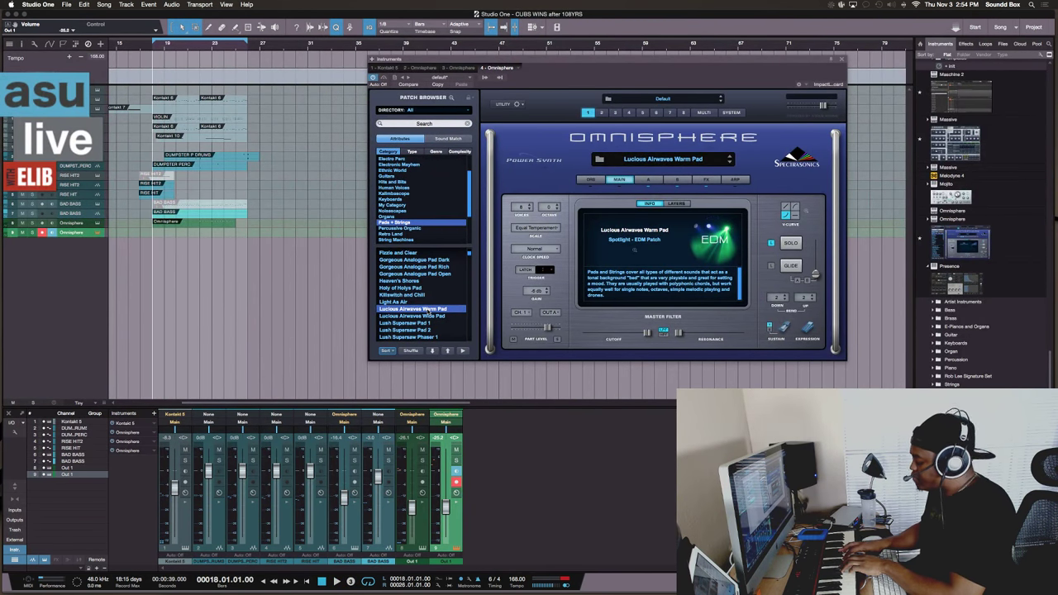
{"action": "key", "text": "KP_Multiply"}
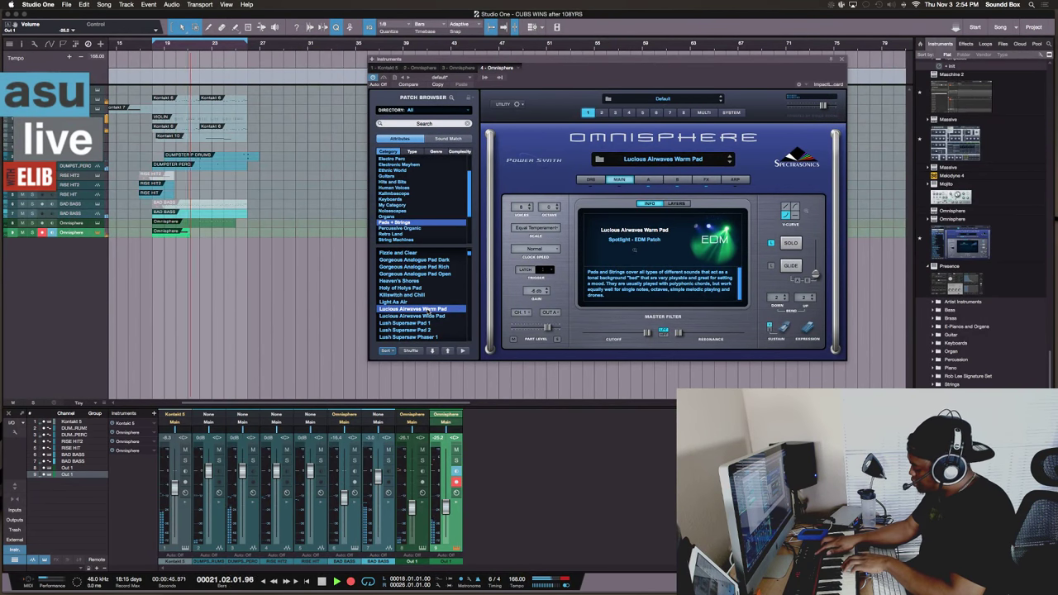
{"action": "key", "text": "space"}
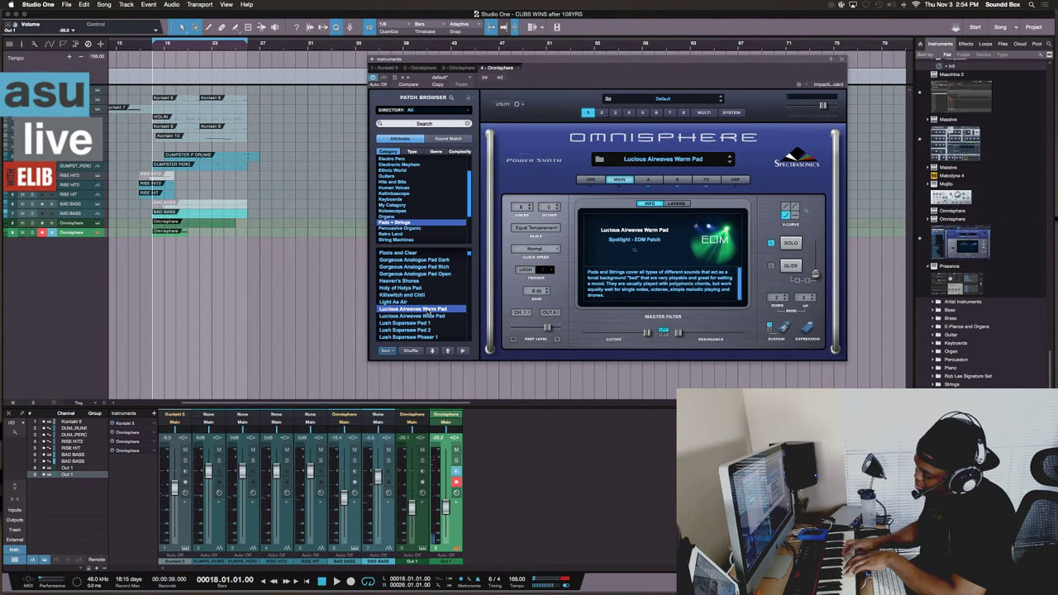
{"action": "key", "text": "KP_Multiply"}
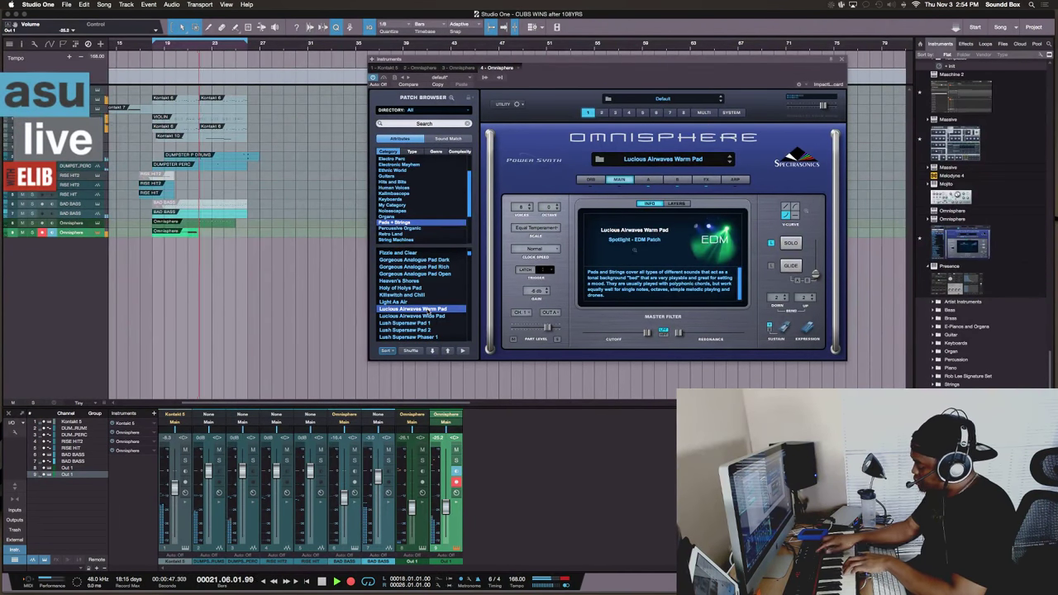
{"action": "key", "text": "space"}
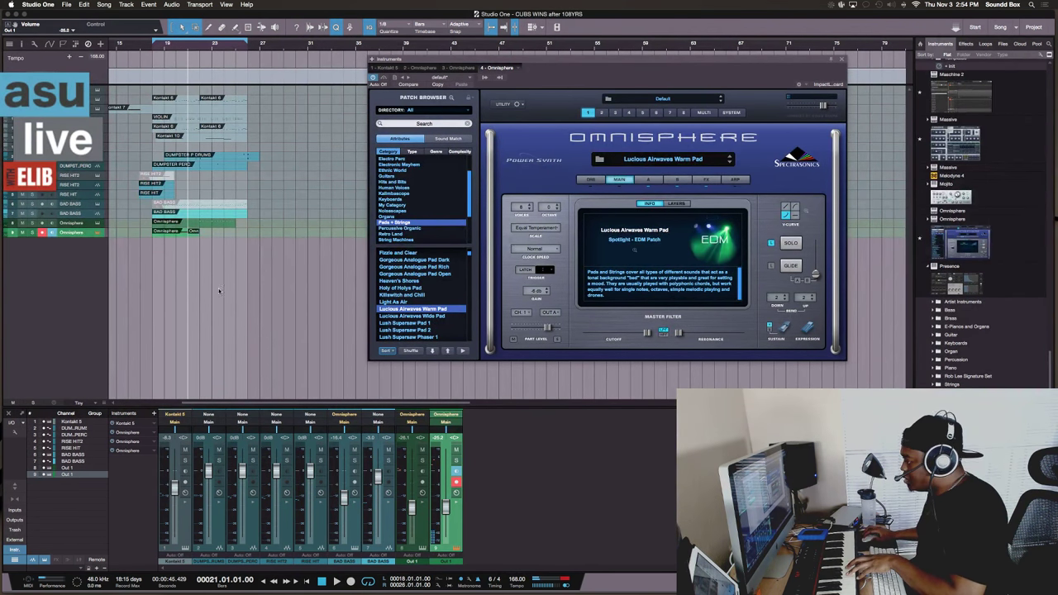
Open the recorded pad part for note editing, place the playback cursor at bar 21, and delete the notes from there on
{"action": "double_click", "coordinate": [177, 231]}
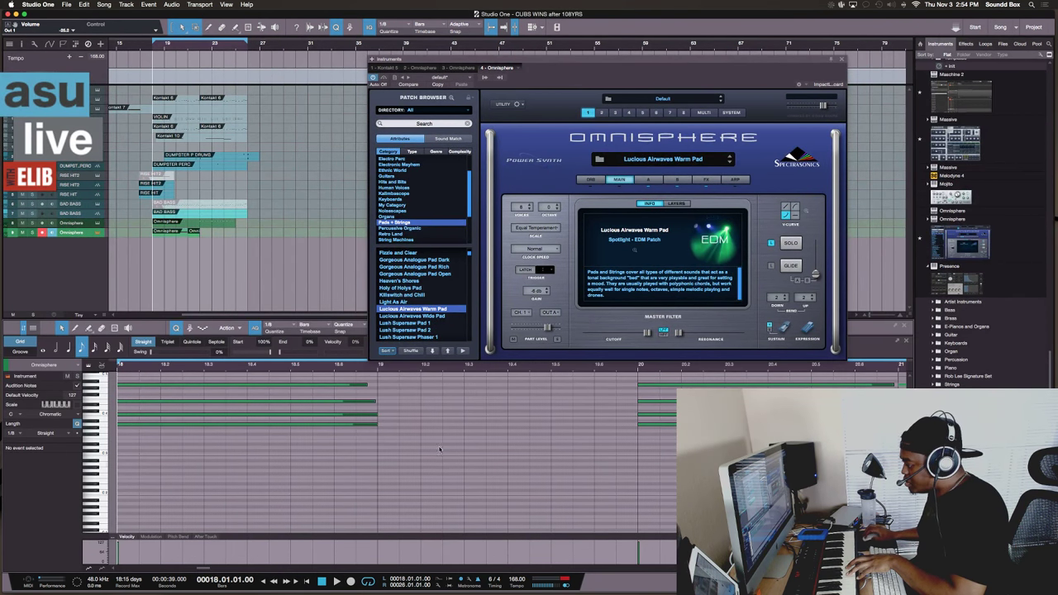
{"action": "scroll", "coordinate": [487, 446], "scroll_direction": "right", "scroll_amount": 5}
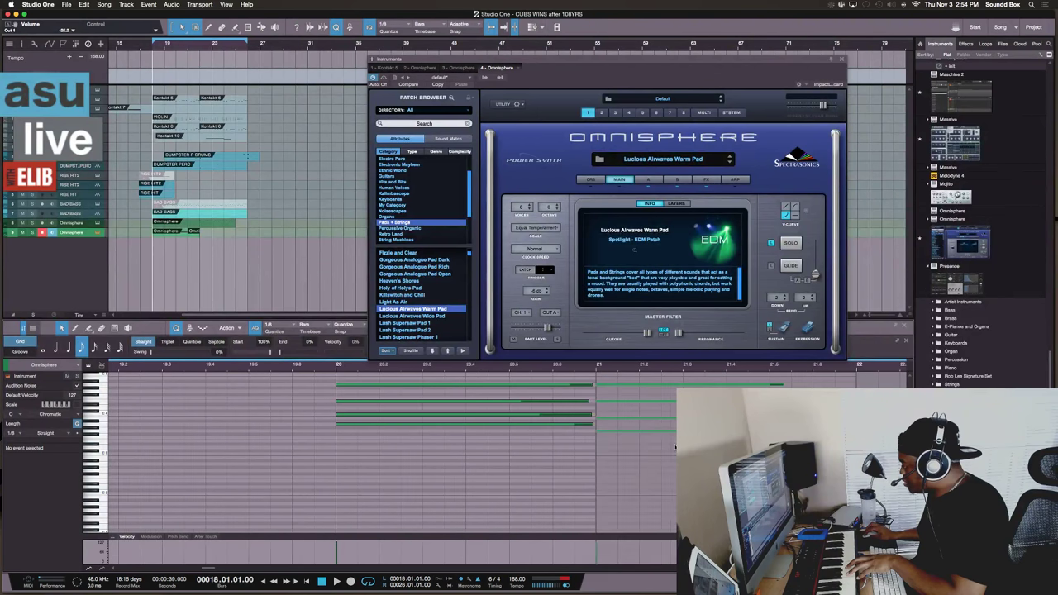
{"action": "left_click", "coordinate": [655, 364]}
{"action": "key", "text": "Delete"}
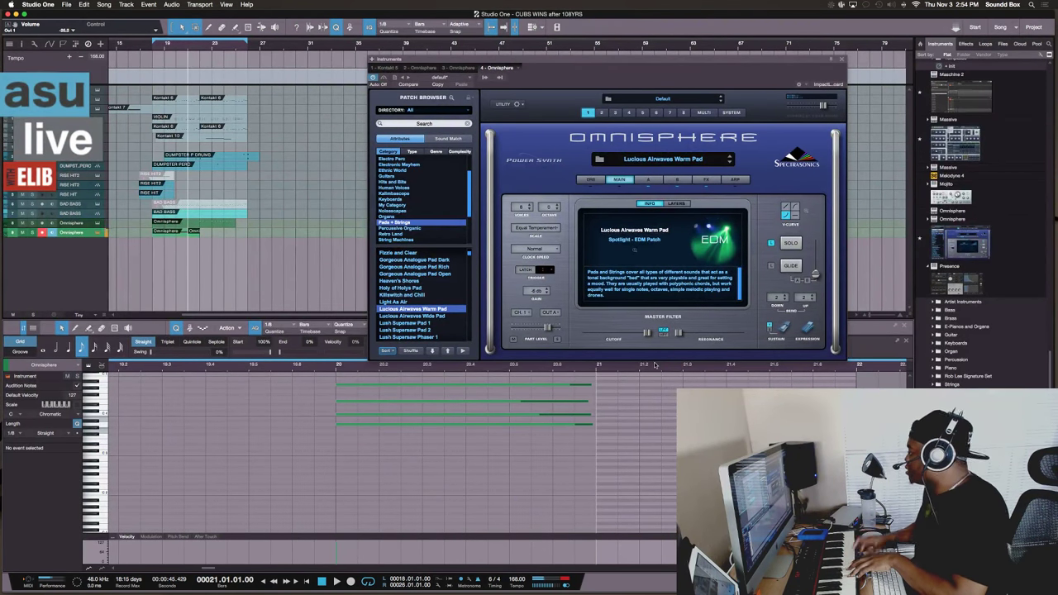
Examine layers A and B of the warm pad patch with their amp, filter and modulation envelopes, plus its arpeggiator and effects settings
{"action": "left_click", "coordinate": [648, 182]}
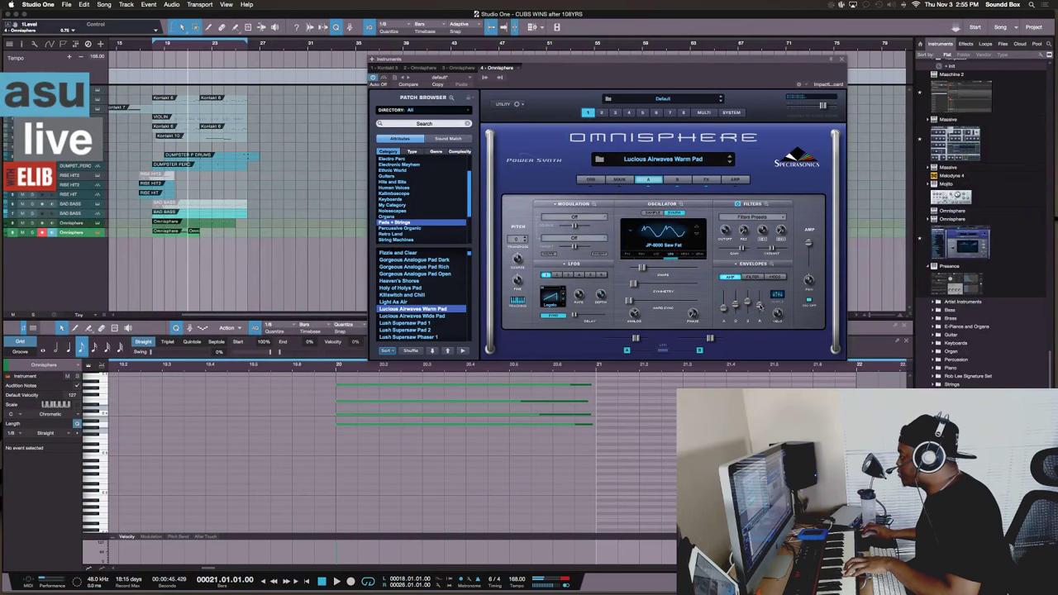
{"action": "mouse_move", "coordinate": [759, 305]}
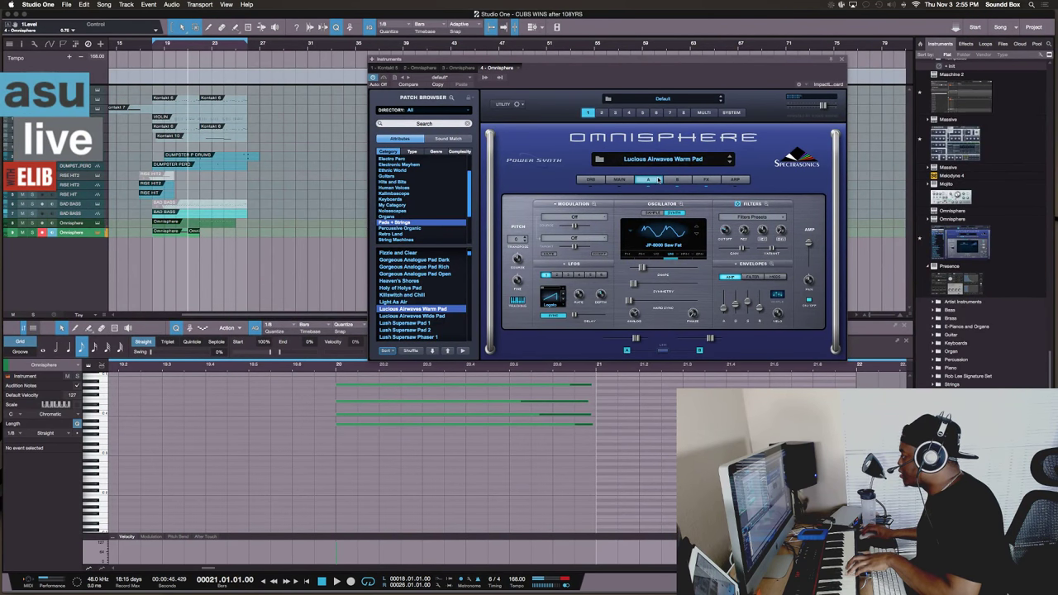
{"action": "left_click", "coordinate": [676, 180]}
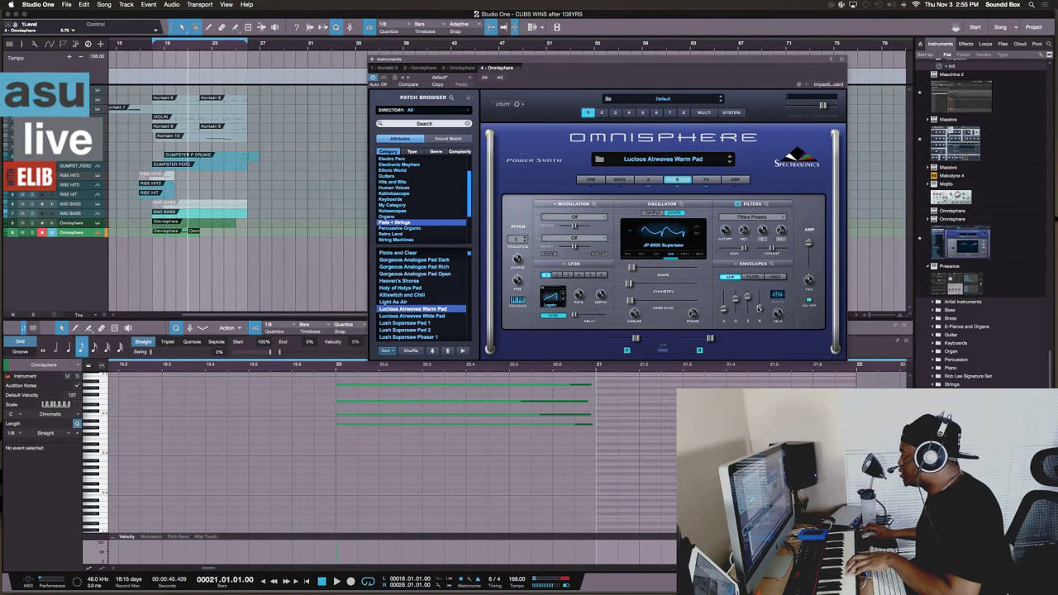
{"action": "mouse_move", "coordinate": [759, 310]}
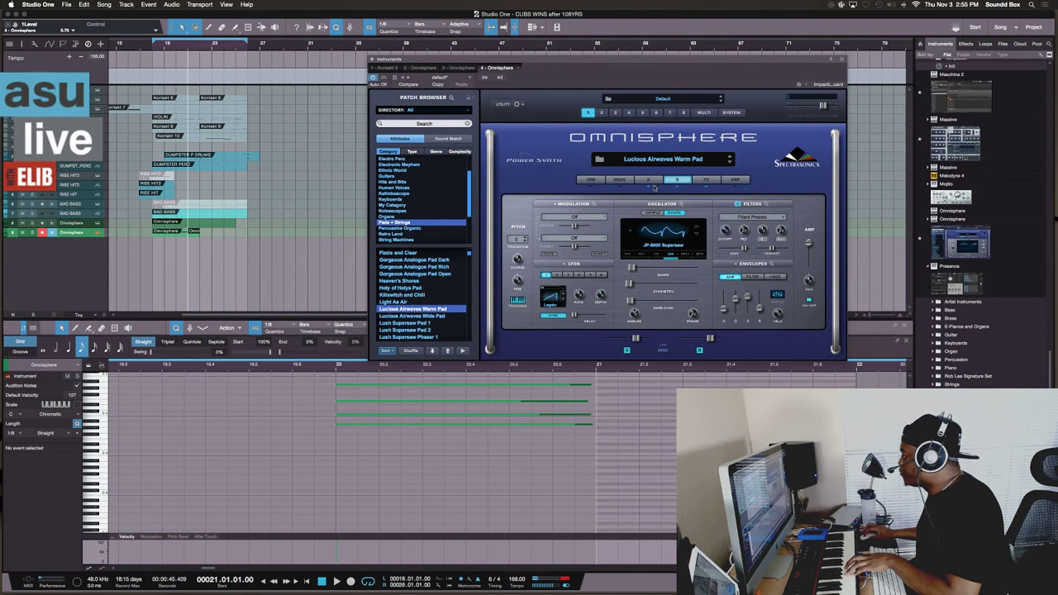
{"action": "left_click", "coordinate": [652, 180]}
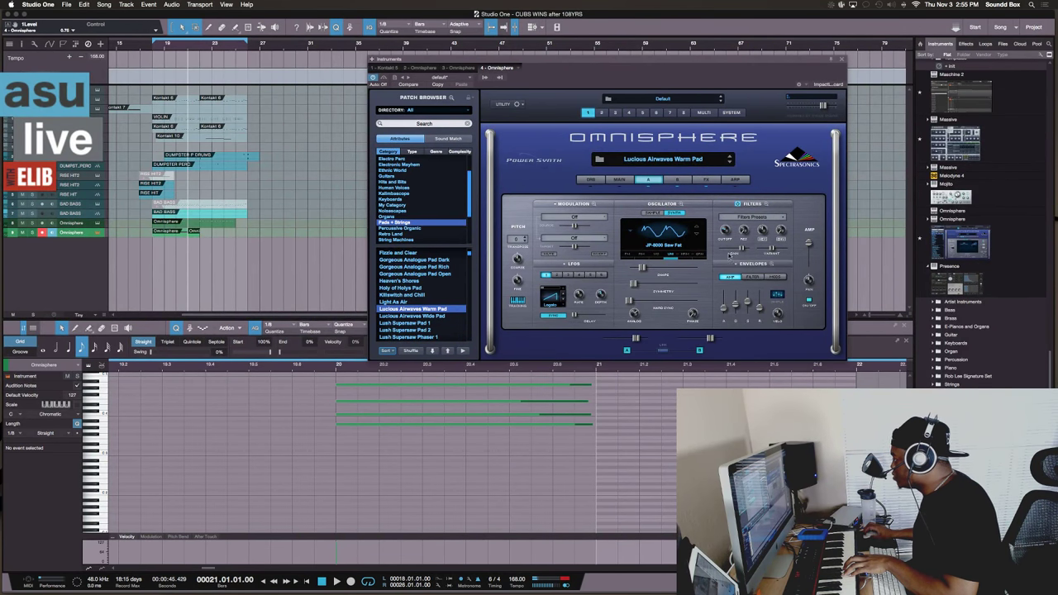
{"action": "left_click", "coordinate": [752, 278]}
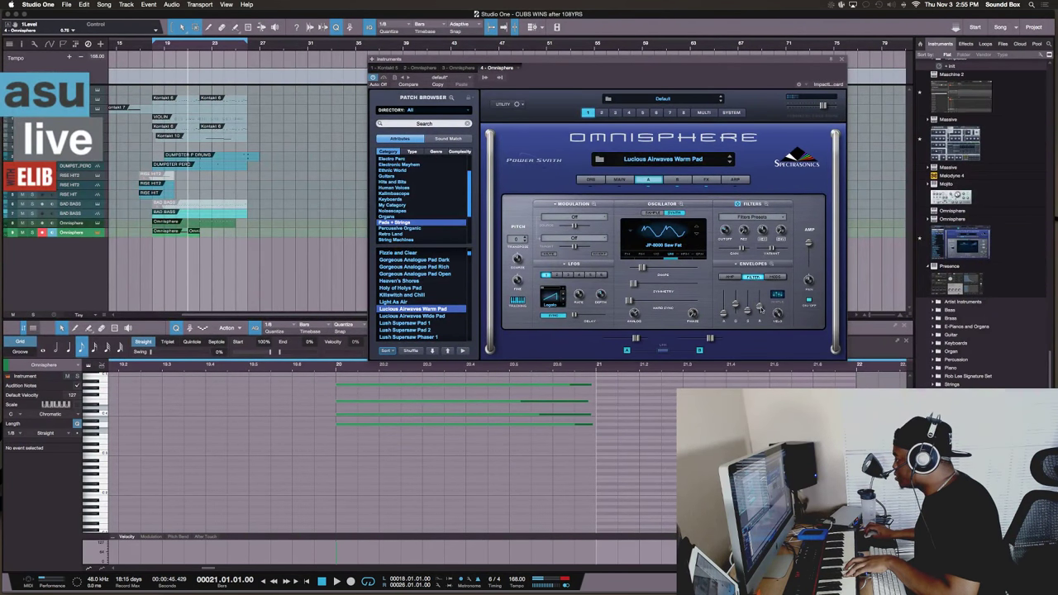
{"action": "left_click", "coordinate": [781, 278]}
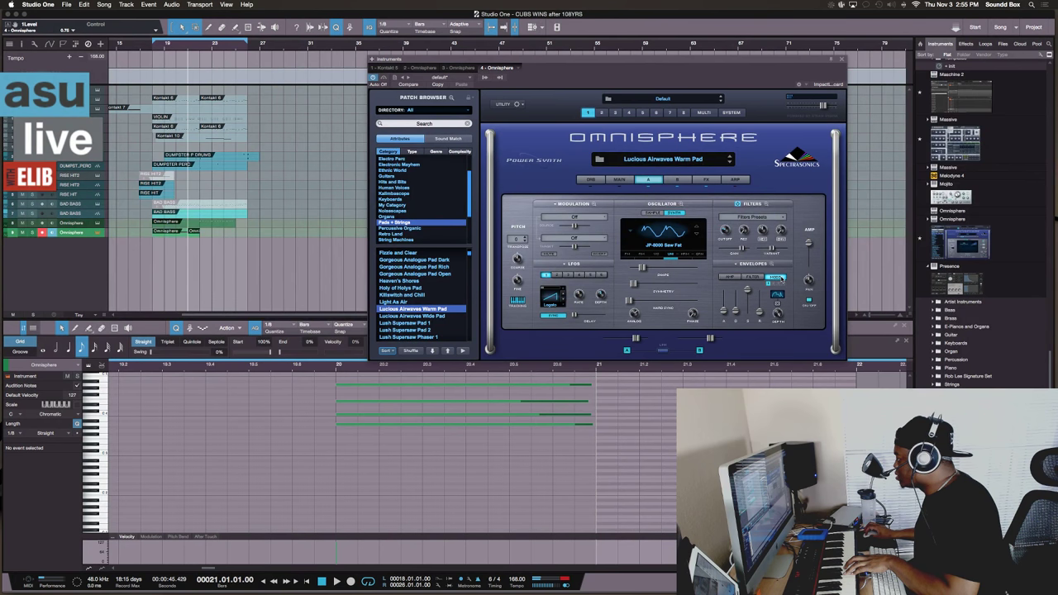
{"action": "left_click", "coordinate": [676, 180]}
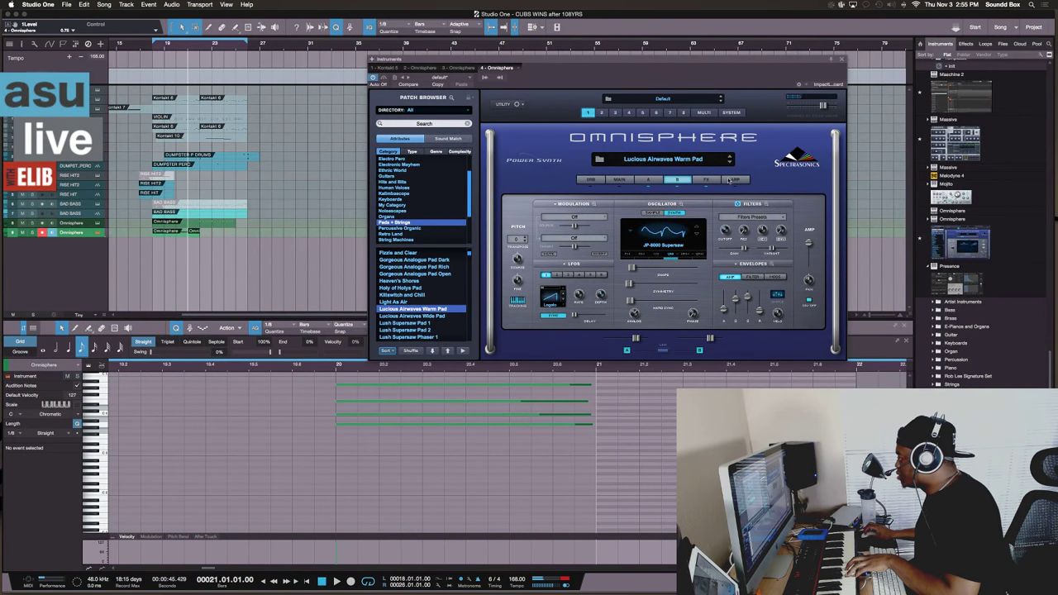
{"action": "left_click", "coordinate": [728, 179]}
{"action": "left_click", "coordinate": [705, 179]}
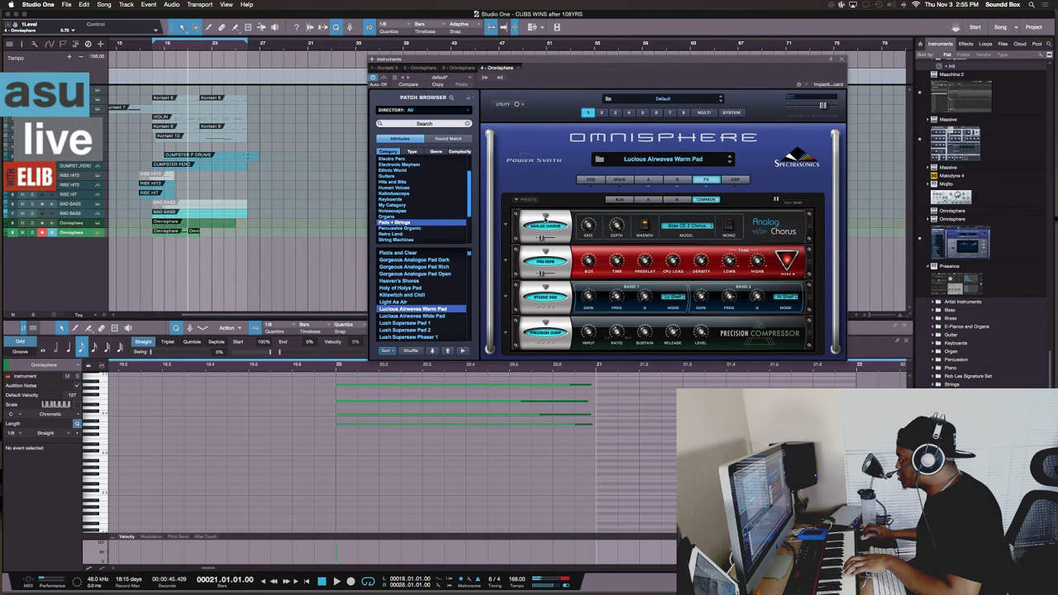
{"action": "left_click", "coordinate": [650, 179]}
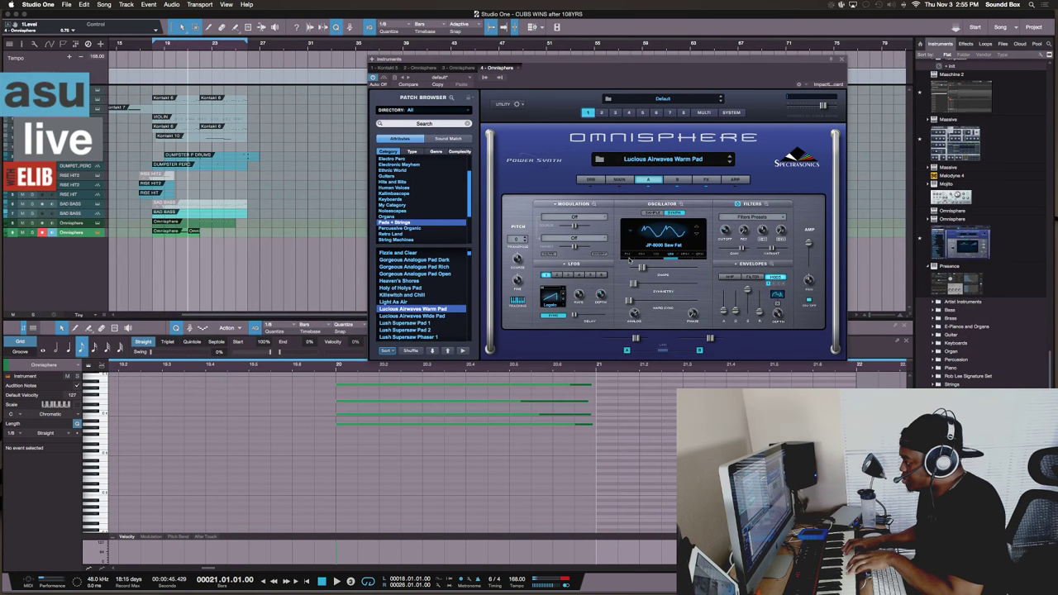
Record the warm pad's closing chord from bar 21, and duplicate the pad parts so they repeat from bar 22
{"action": "key", "text": "KP_Multiply"}
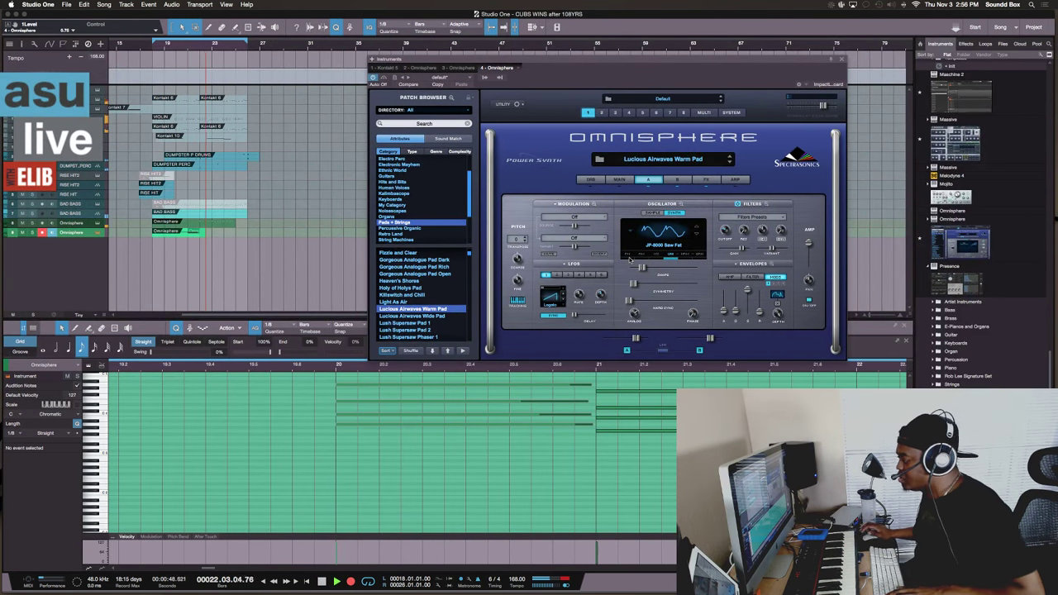
{"action": "key", "text": "space"}
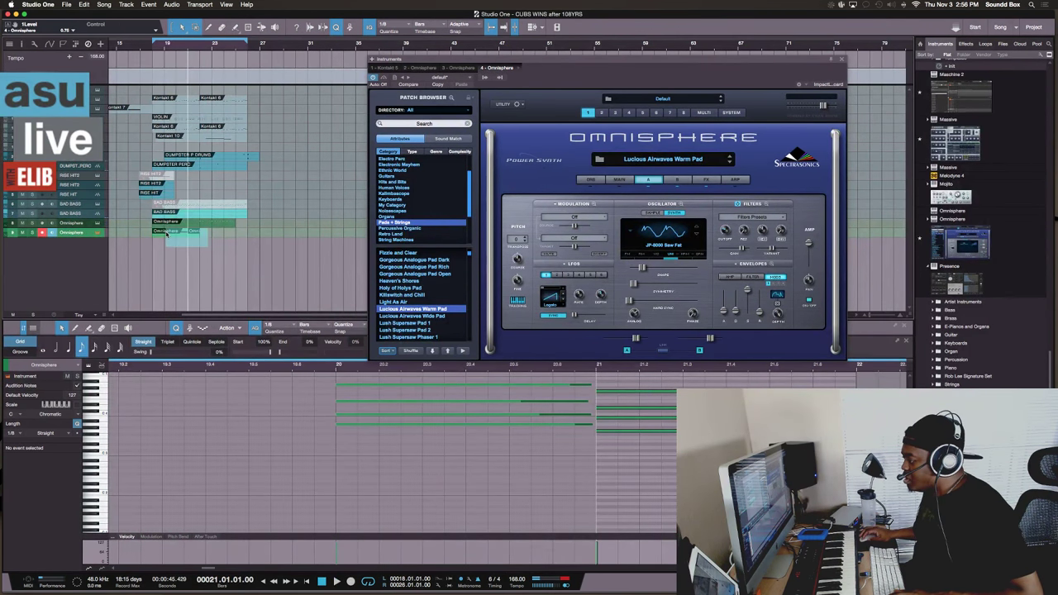
{"action": "key", "text": "d"}
{"action": "key", "text": "d"}
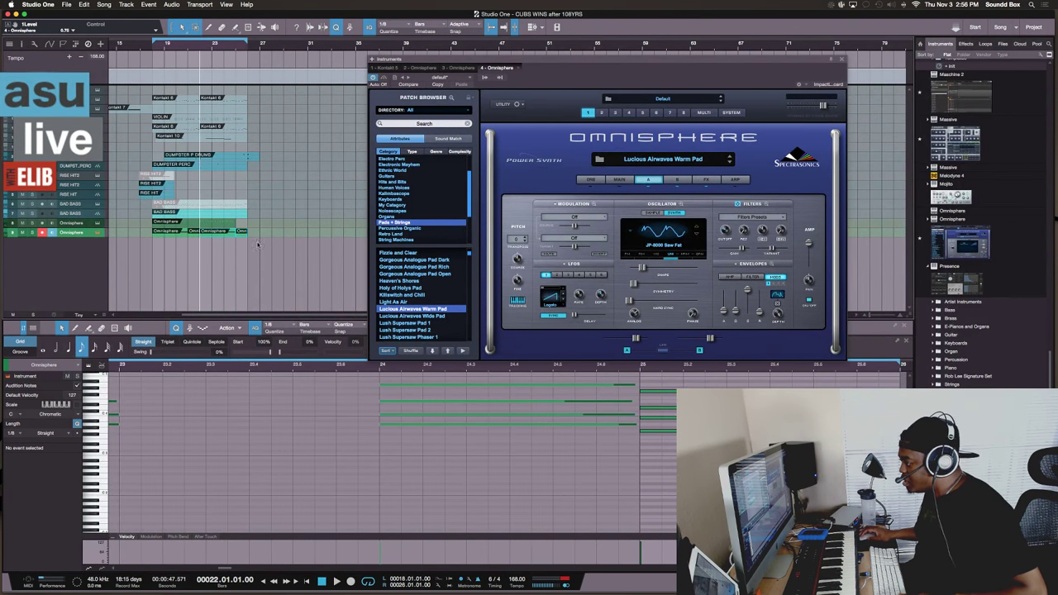
Lengthen the pad chords starting at bars 22 and 18 to about the ends of bars 23 and 19, and play them back
{"action": "scroll", "coordinate": [405, 450], "scroll_direction": "left", "scroll_amount": 3}
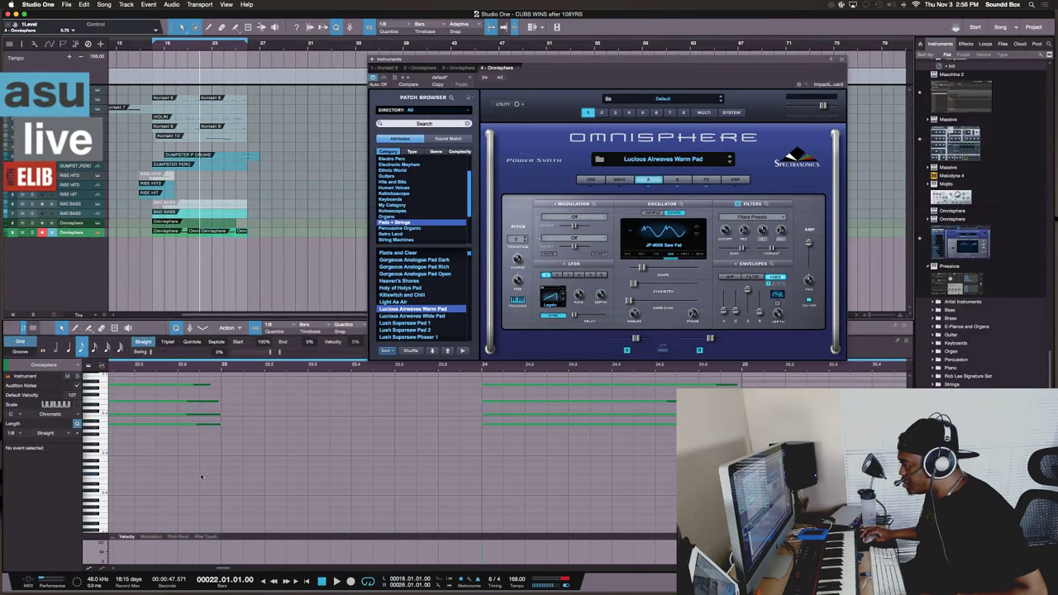
{"action": "left_click_drag", "start_coordinate": [202, 477], "coordinate": [451, 404]}
{"action": "scroll", "coordinate": [452, 404], "scroll_direction": "right", "scroll_amount": 5}
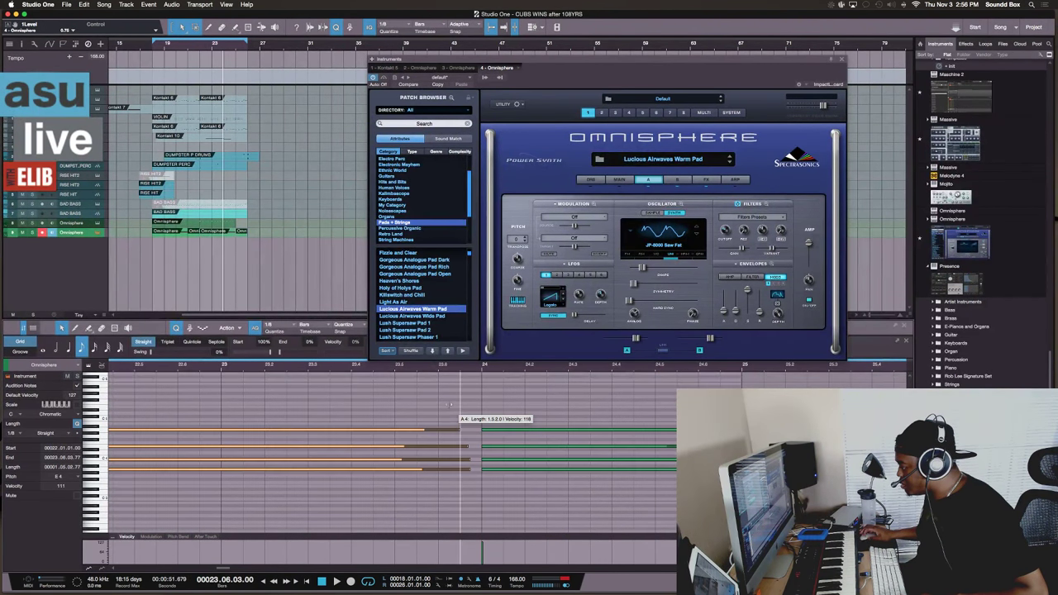
{"action": "scroll", "coordinate": [451, 405], "scroll_direction": "left", "scroll_amount": 15}
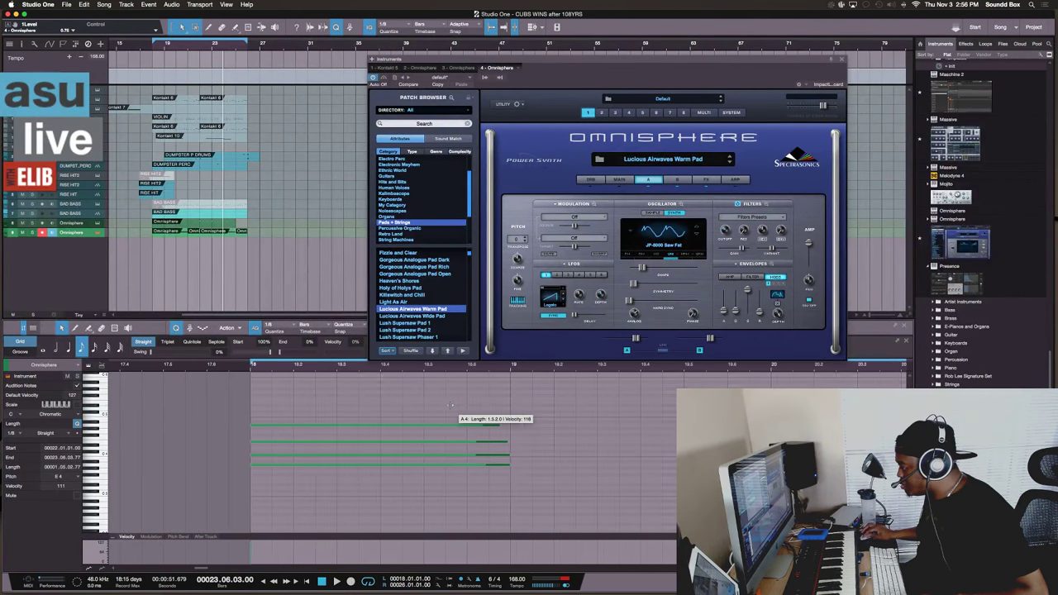
{"action": "left_click_drag", "start_coordinate": [450, 404], "coordinate": [702, 465]}
{"action": "key", "text": "space"}
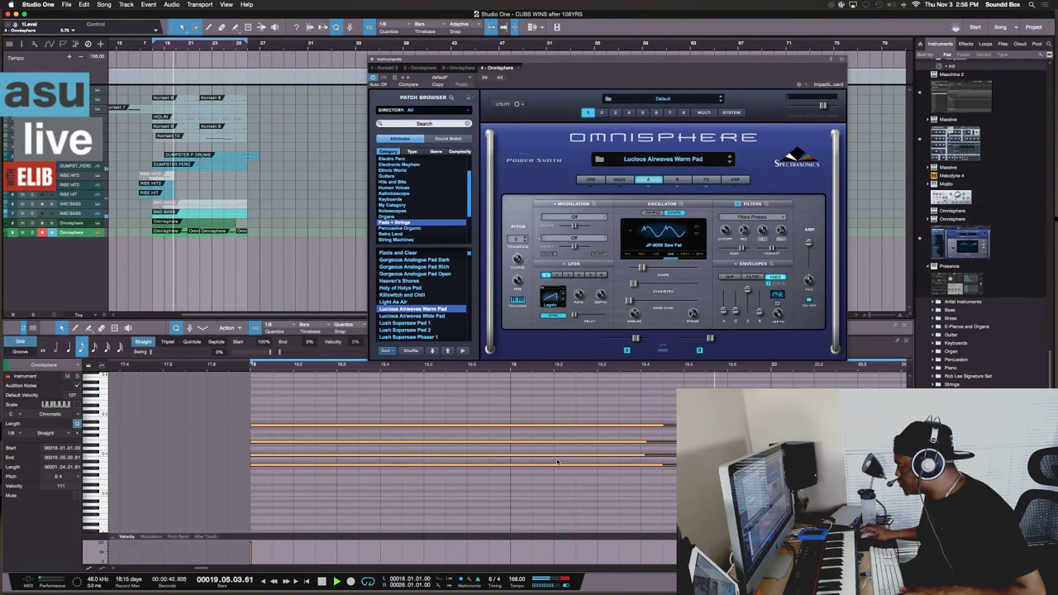
{"action": "key", "text": "space"}
{"action": "key", "text": "space"}
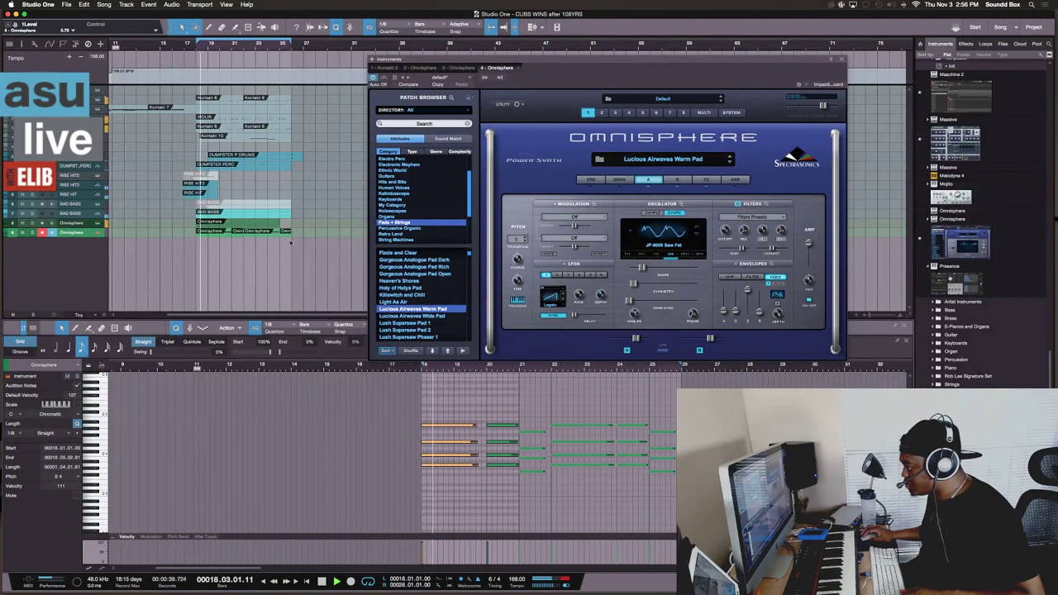
{"action": "key", "text": "space"}
Rename the warm pad's Omnisphere track as WARM LUCIOUS
{"action": "double_click", "coordinate": [95, 238]}
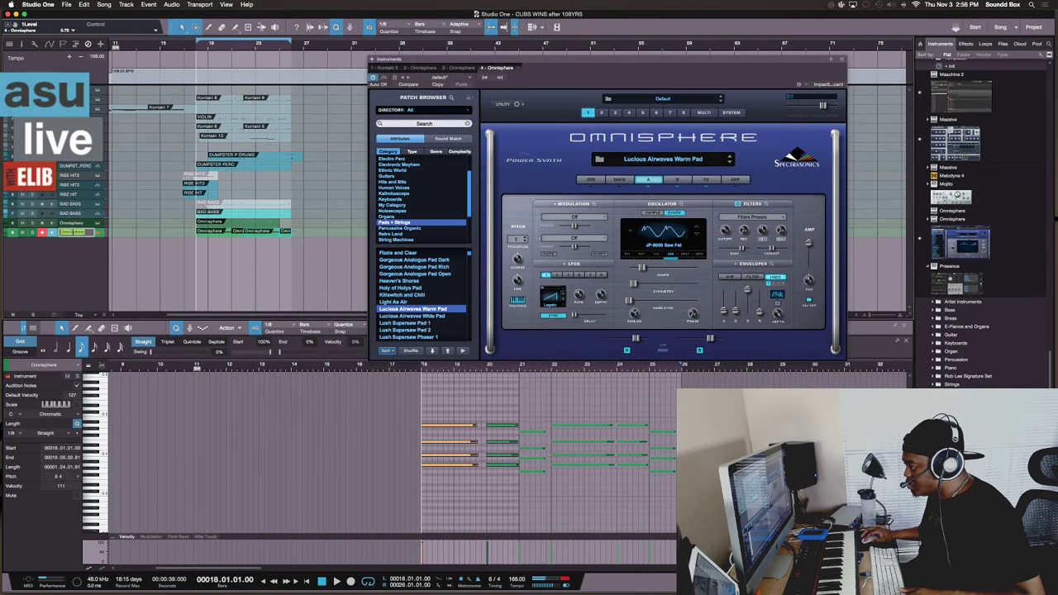
{"action": "key", "text": "Return"}
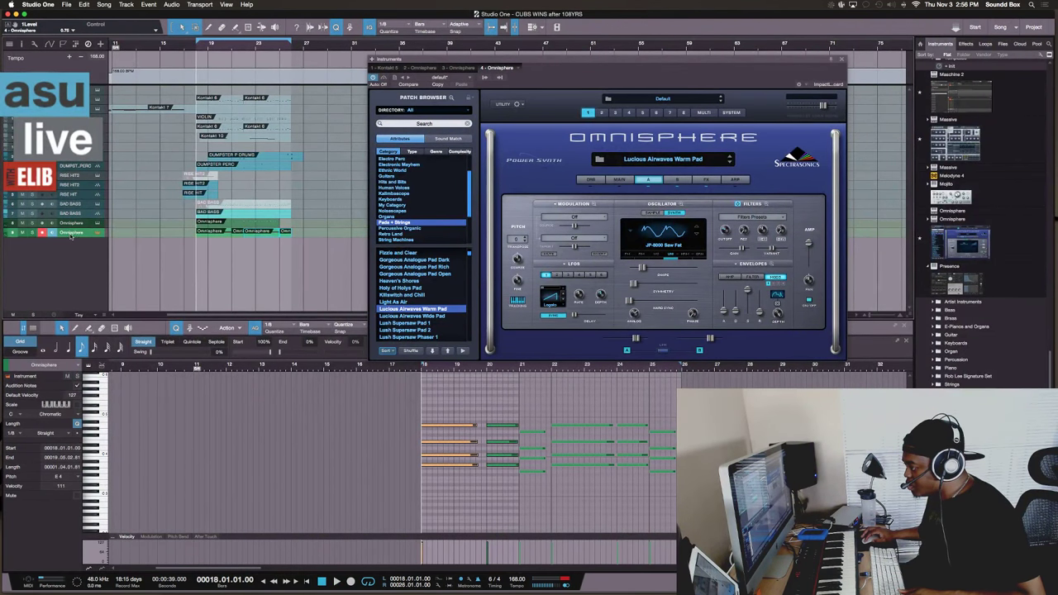
{"action": "left_click", "coordinate": [71, 236]}
{"action": "double_click", "coordinate": [72, 233]}
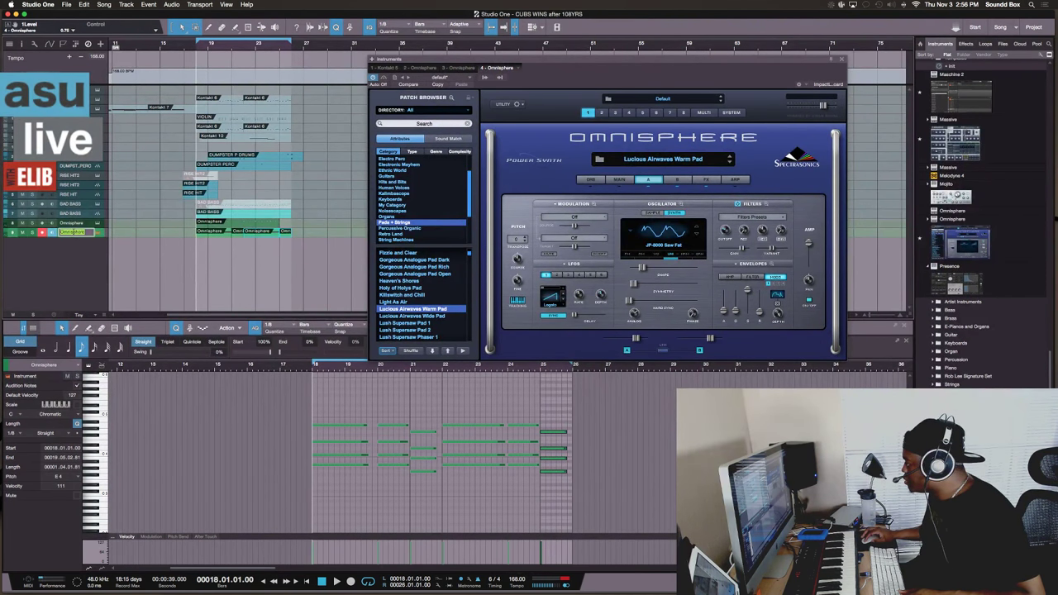
{"action": "type", "text": "WAR"}
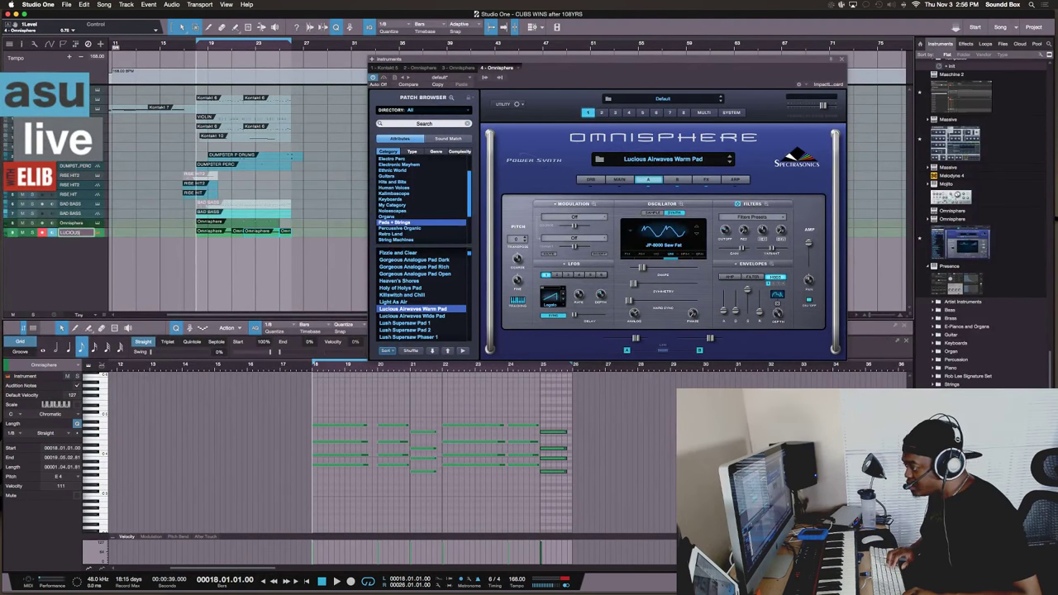
{"action": "key", "text": "Return"}
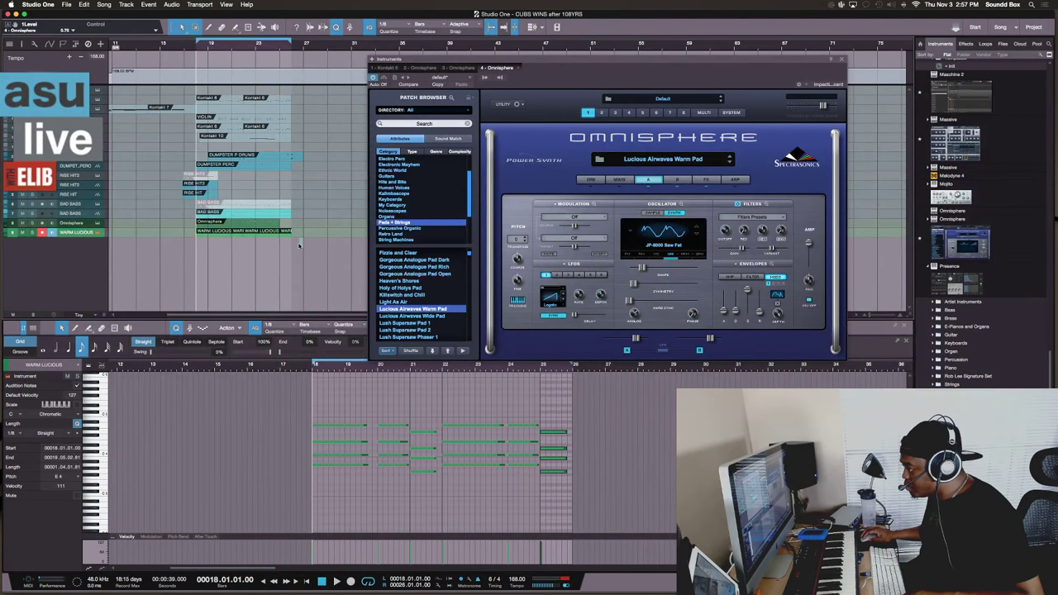
Merge the WARM LUCIOUS parts into one part spanning bars 18 to 26 and bounce it to an audio track
{"action": "left_click", "coordinate": [176, 232]}
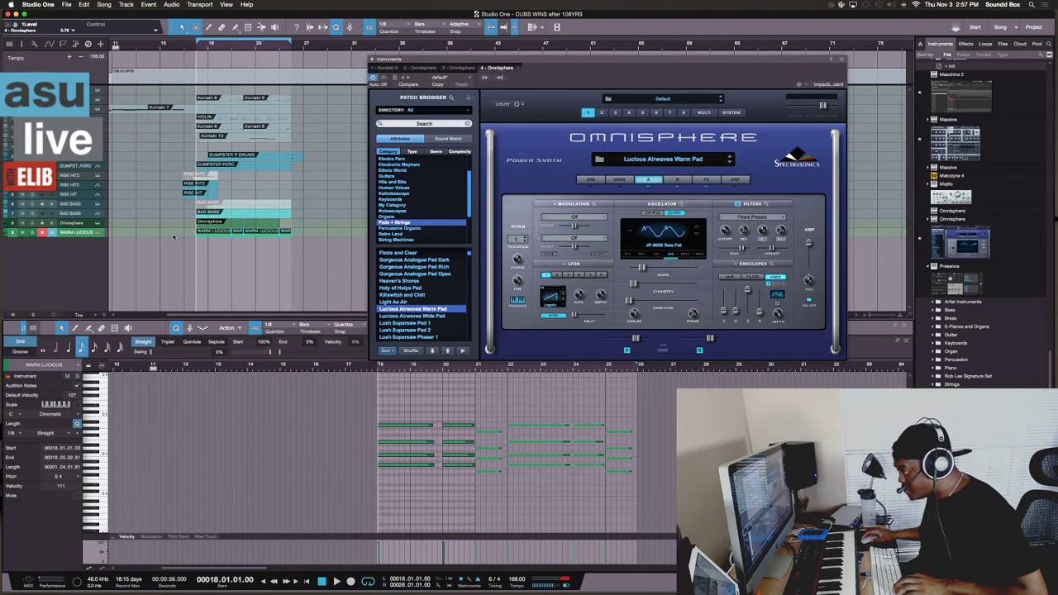
{"action": "left_click", "coordinate": [173, 237]}
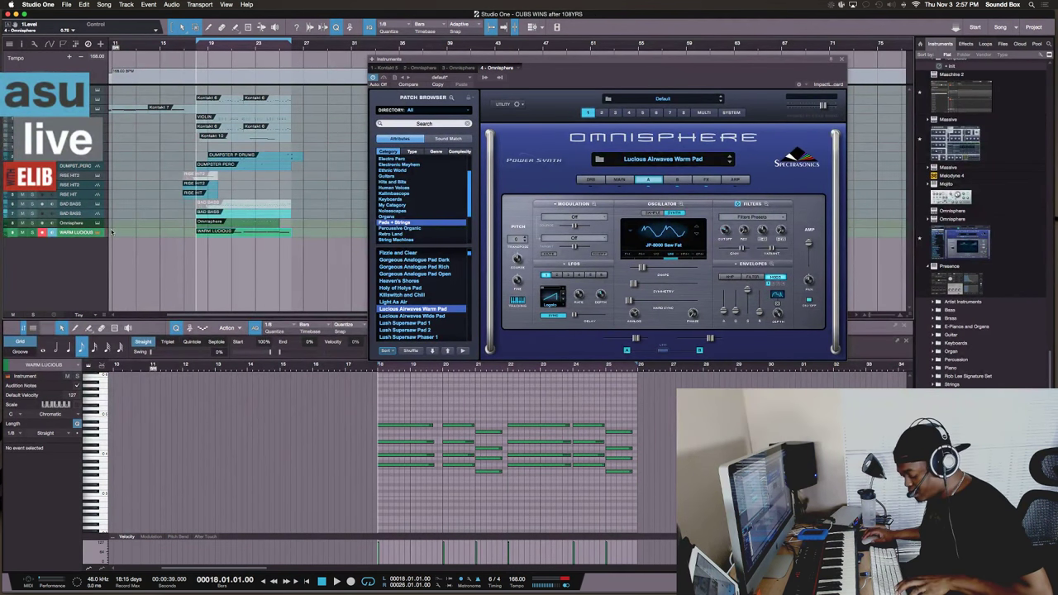
{"action": "key", "text": "super+b"}
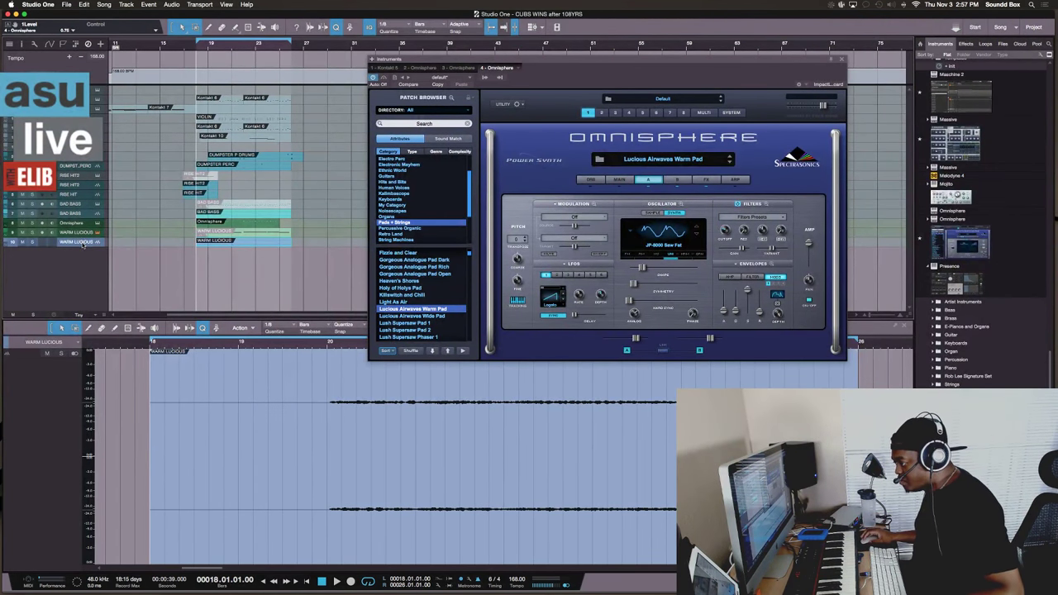
Audition Omnisphere pad patches from Lucious Airwaves Wide Pad through Nicely Crushed Pad, and load Orchestral Bass Sustain Arco
{"action": "left_click", "coordinate": [253, 234]}
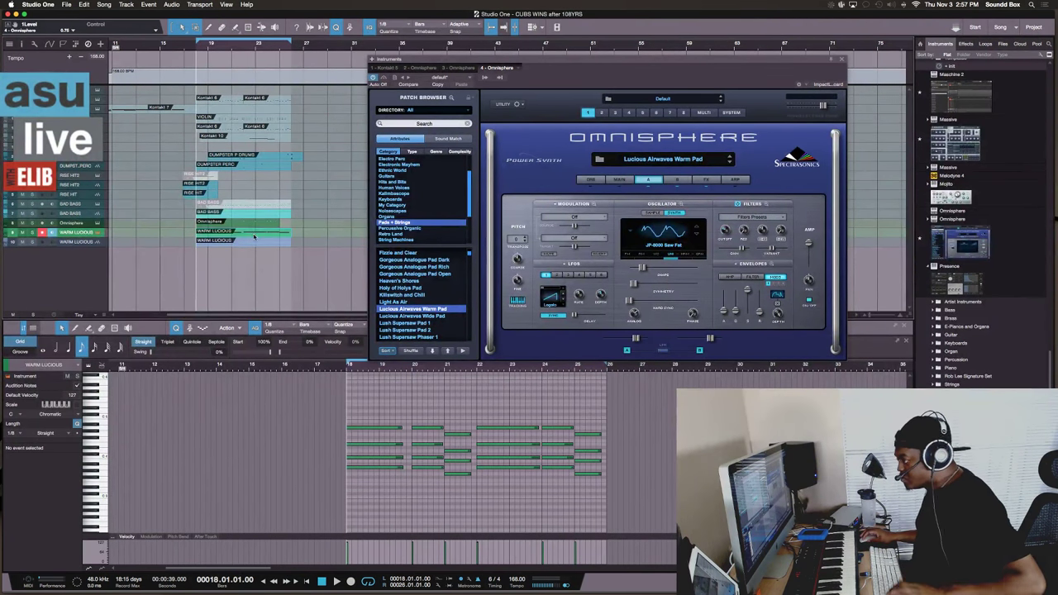
{"action": "left_click", "coordinate": [447, 316]}
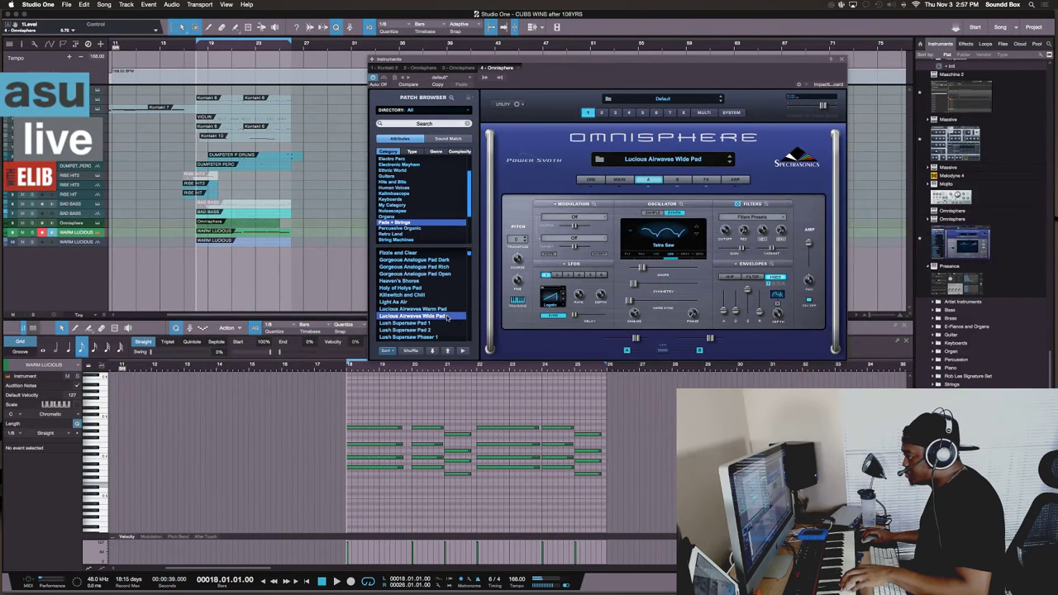
{"action": "left_click", "coordinate": [435, 323]}
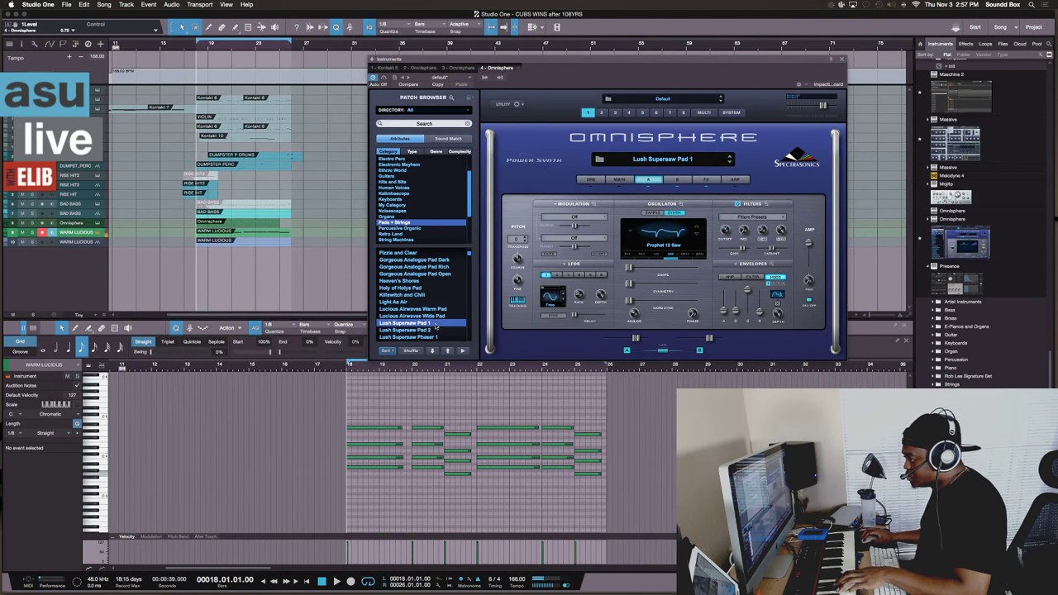
{"action": "left_click", "coordinate": [435, 329]}
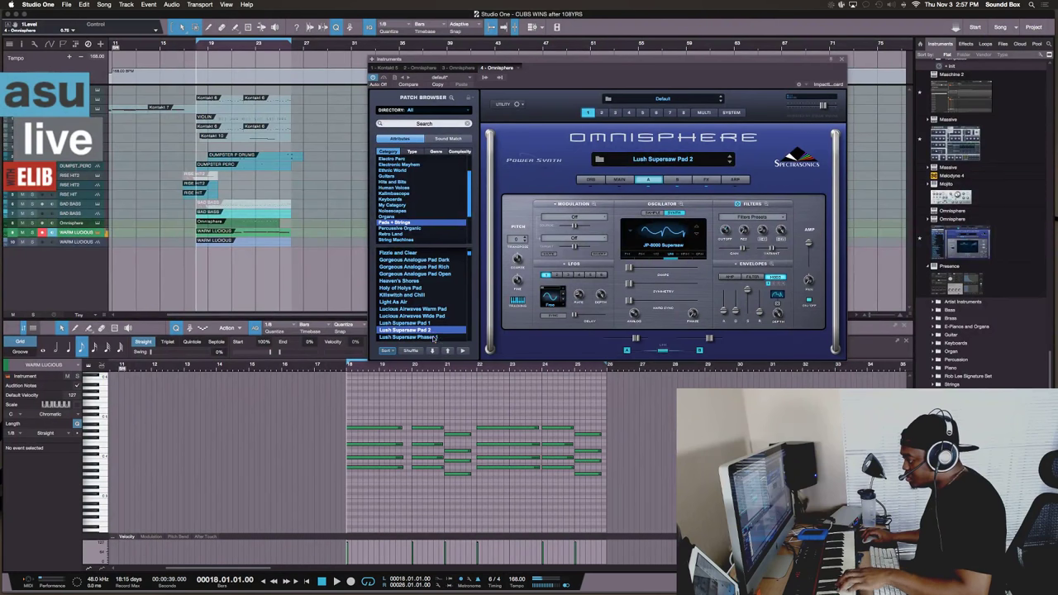
{"action": "left_click", "coordinate": [435, 336]}
{"action": "left_click", "coordinate": [436, 337]}
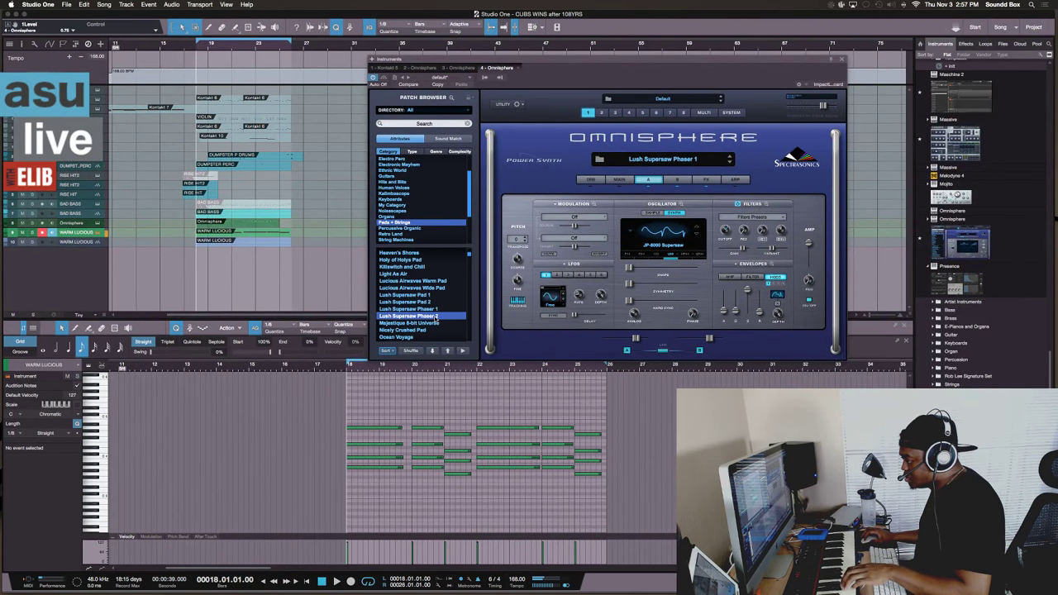
{"action": "left_click", "coordinate": [435, 324]}
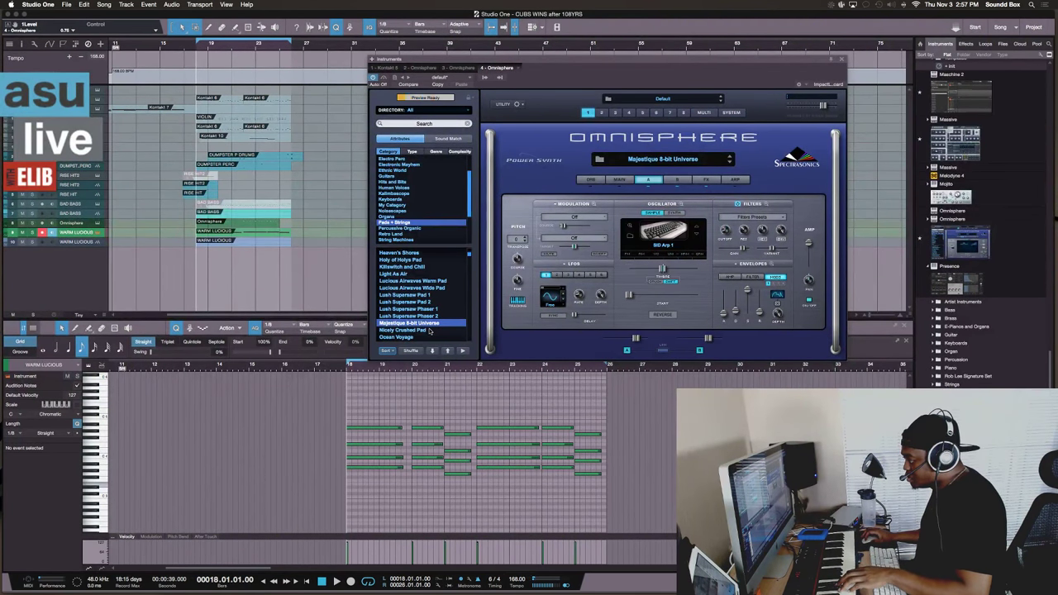
{"action": "left_click", "coordinate": [431, 330]}
{"action": "scroll", "coordinate": [435, 311], "scroll_direction": "down", "scroll_amount": 2}
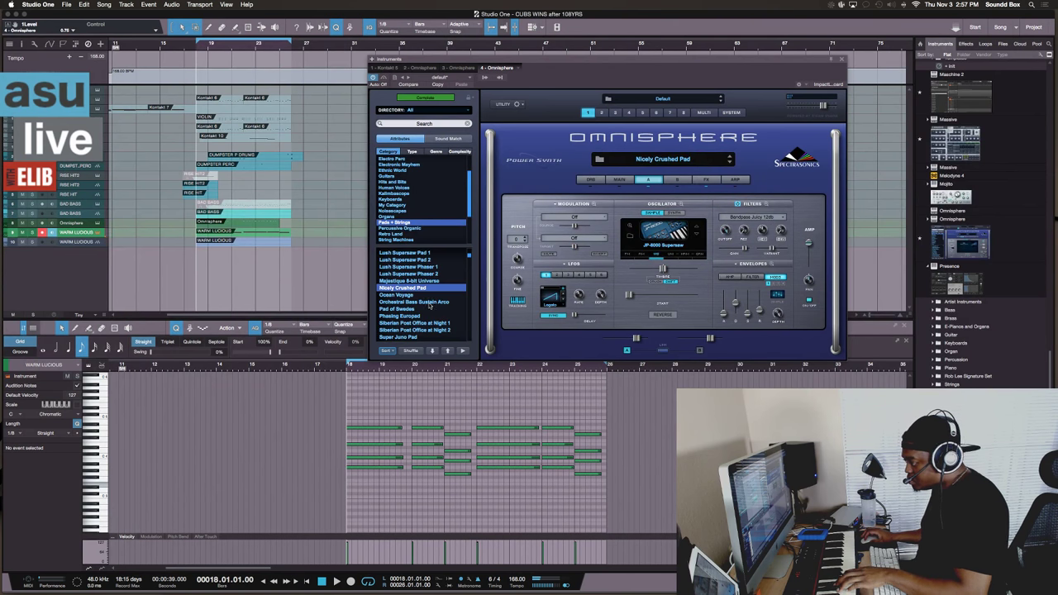
{"action": "left_click", "coordinate": [426, 302]}
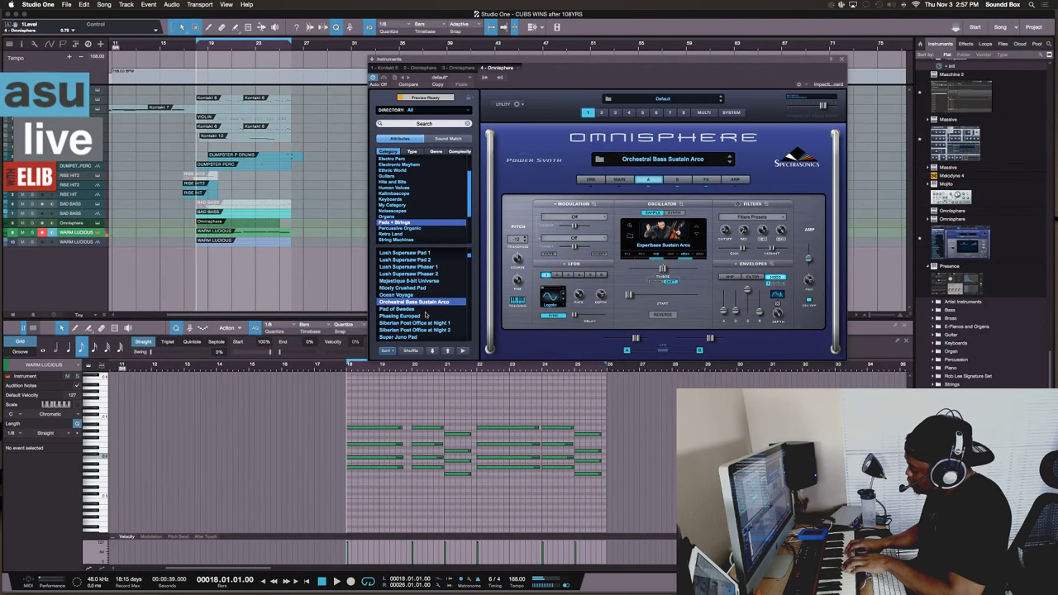
Rehearse the Orchestral Bass Sustain Arco patch over the song from bar 18 with the mixer console shown, keeping the Omnisphere window open
{"action": "key", "text": "space"}
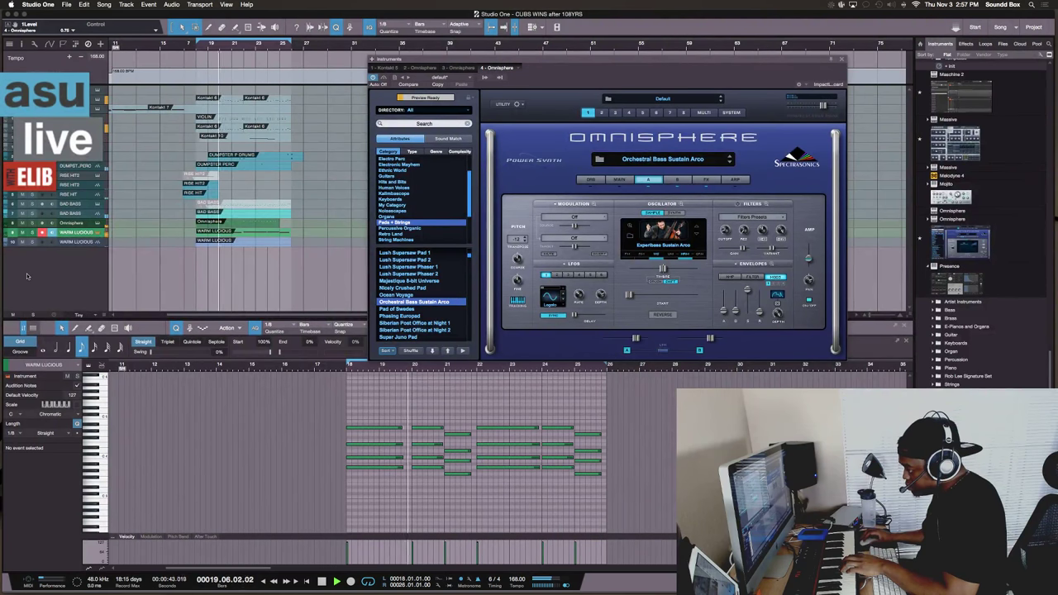
{"action": "left_click", "coordinate": [32, 232]}
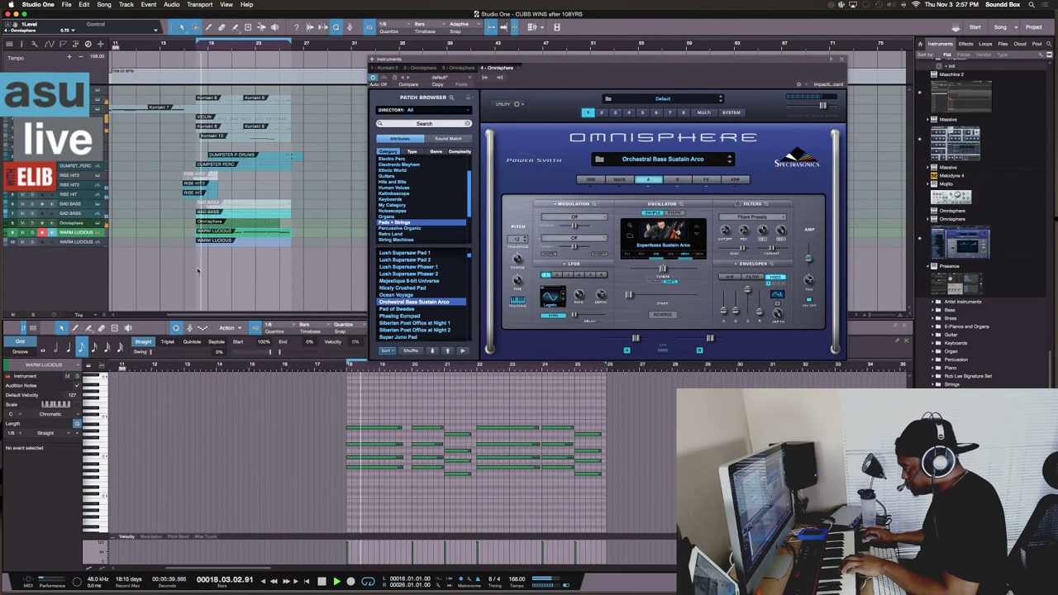
{"action": "key", "text": "F3"}
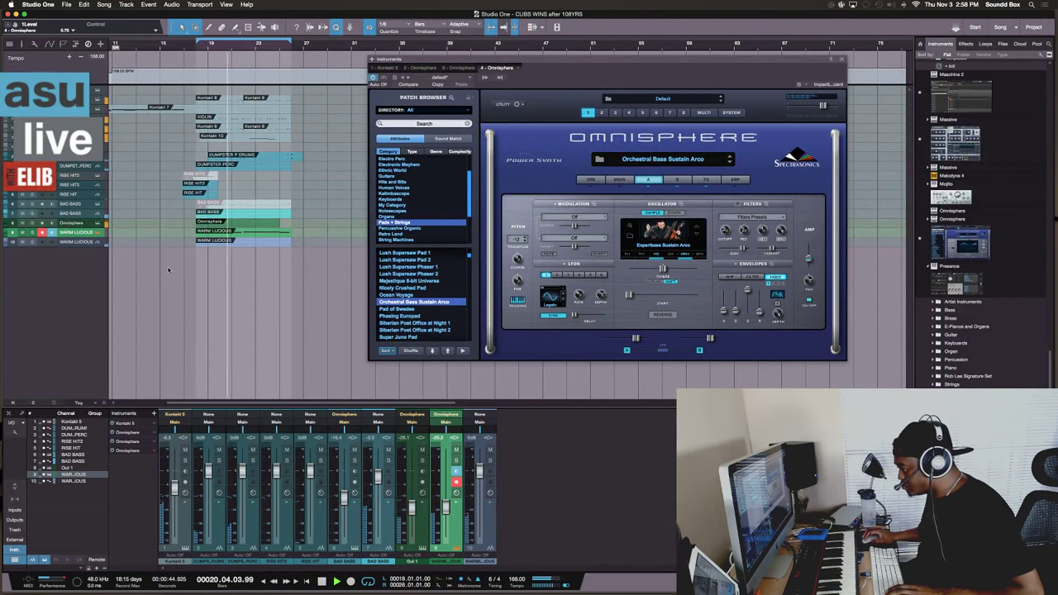
{"action": "key", "text": "space"}
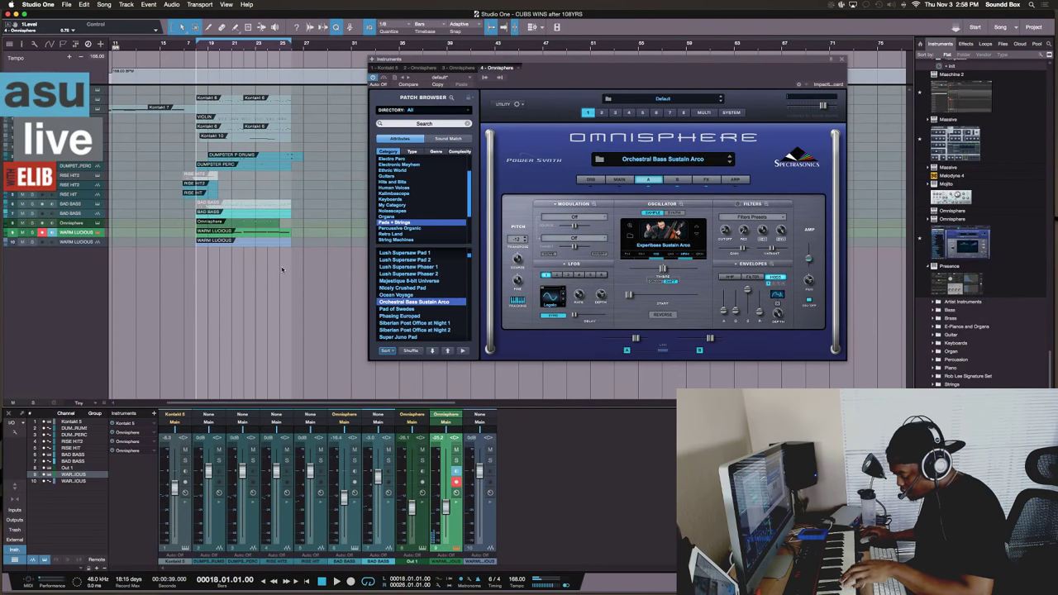
{"action": "left_click", "coordinate": [98, 234]}
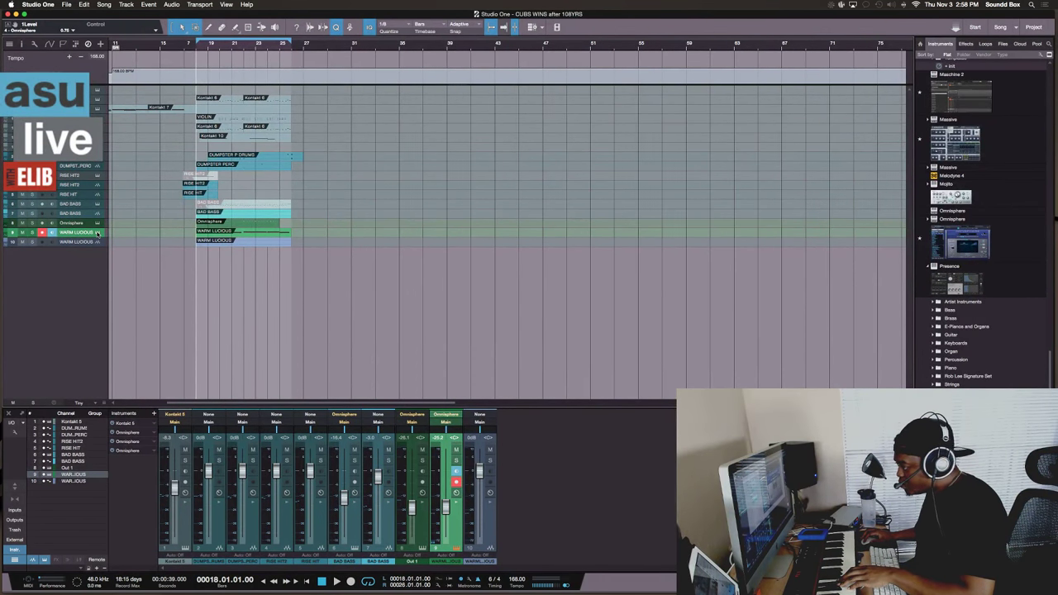
{"action": "left_click", "coordinate": [98, 233]}
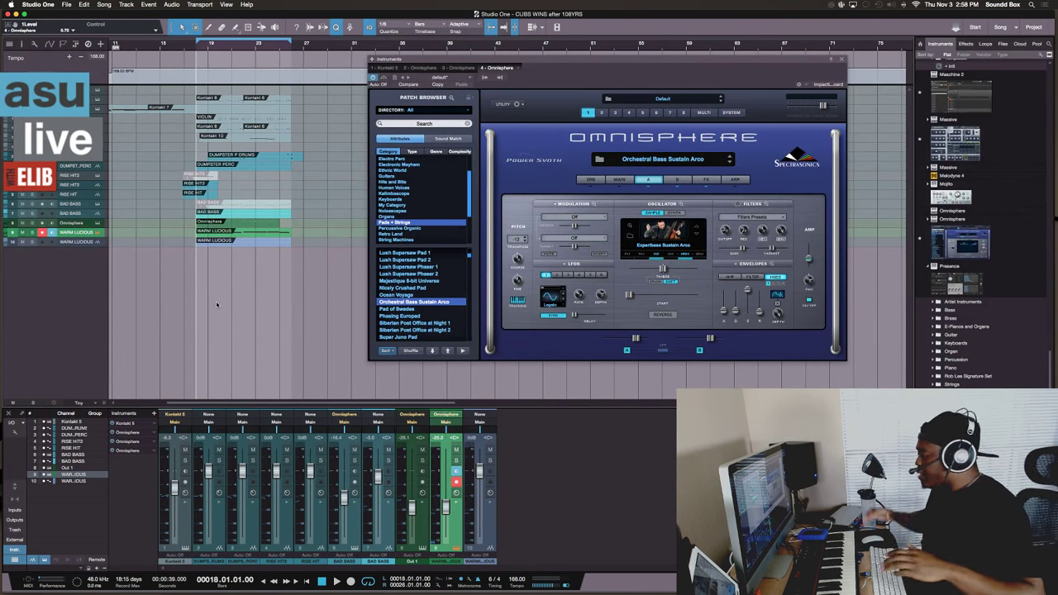
Check the live broadcast's status on the YouTube page in Chrome, and switch to OBS
{"action": "mouse_move", "coordinate": [535, 589]}
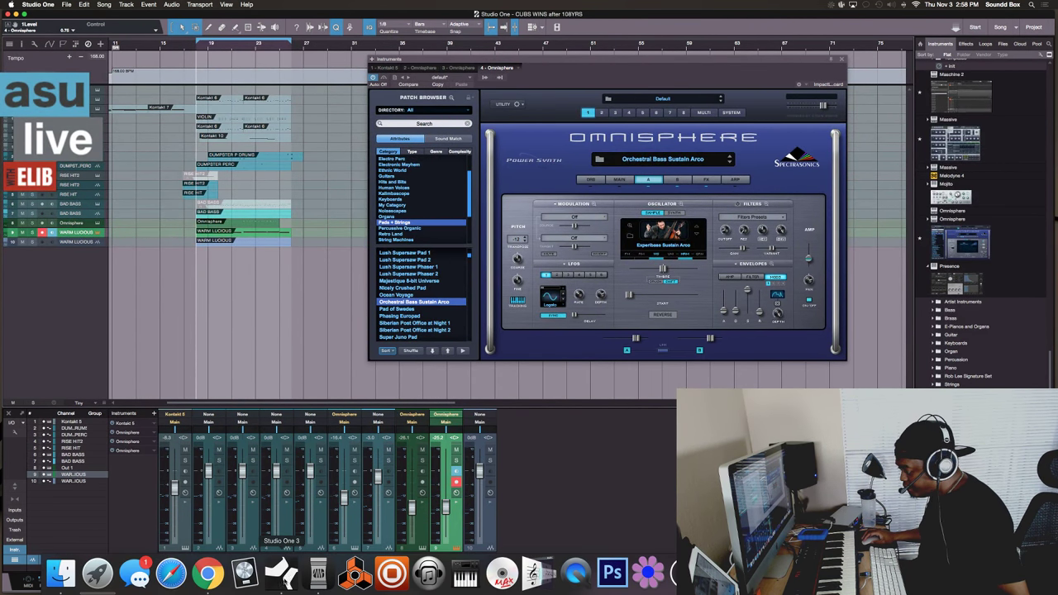
{"action": "left_click", "coordinate": [210, 573]}
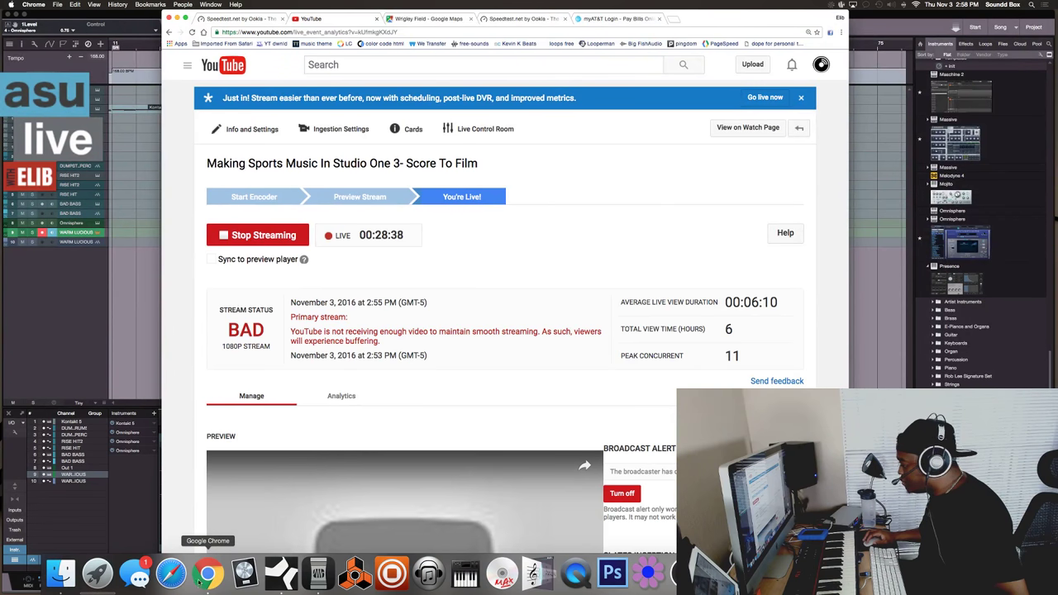
{"action": "left_click", "coordinate": [281, 573]}
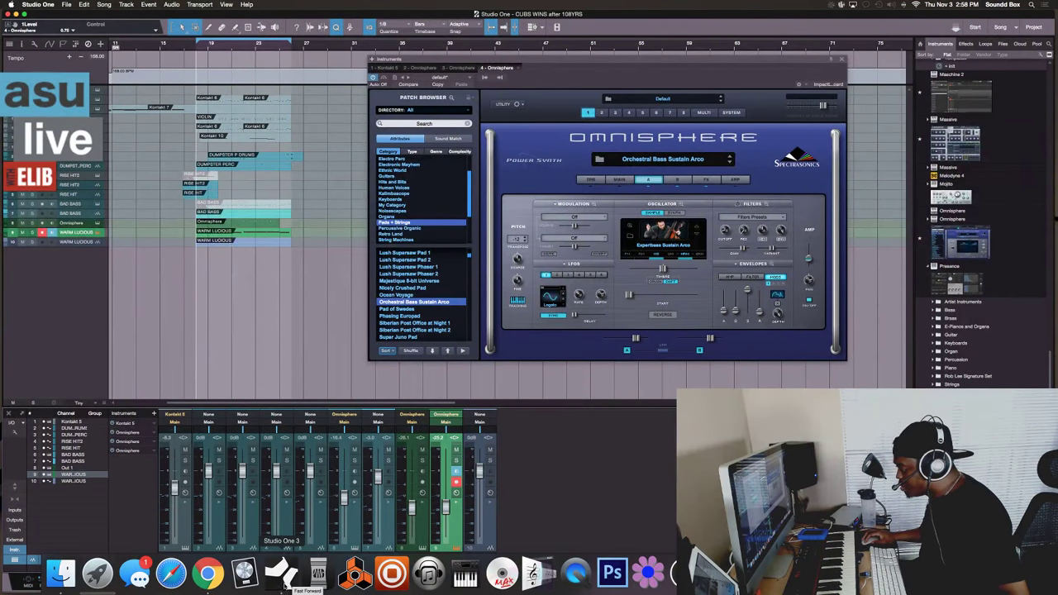
{"action": "key", "text": "super+Tab"}
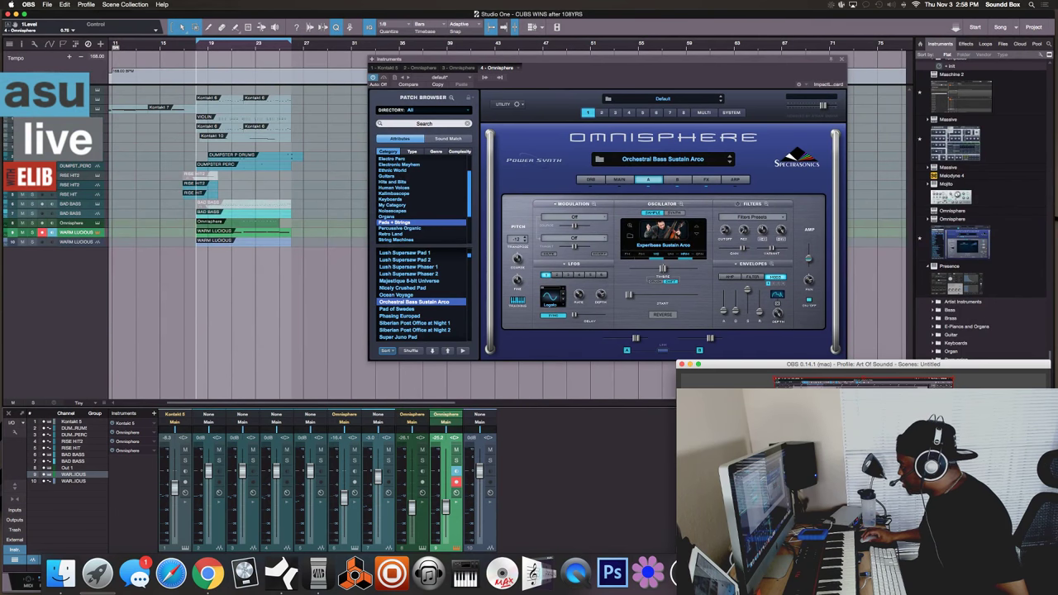